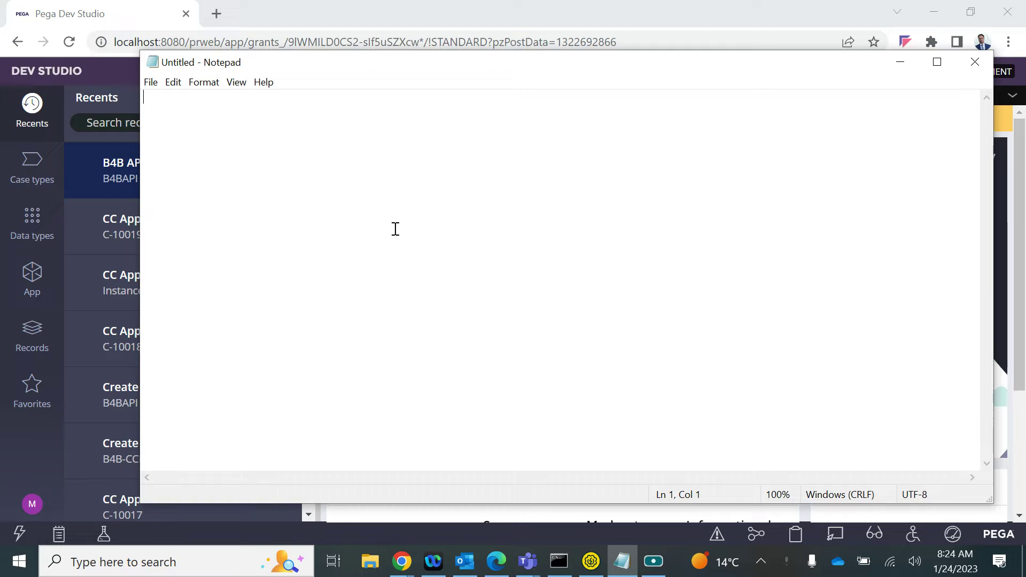
In Notepad, type the heading 'SOAP Service' with indented 'Service Package' and 'Service' lines
{"action": "type", "text": "SOAP"}
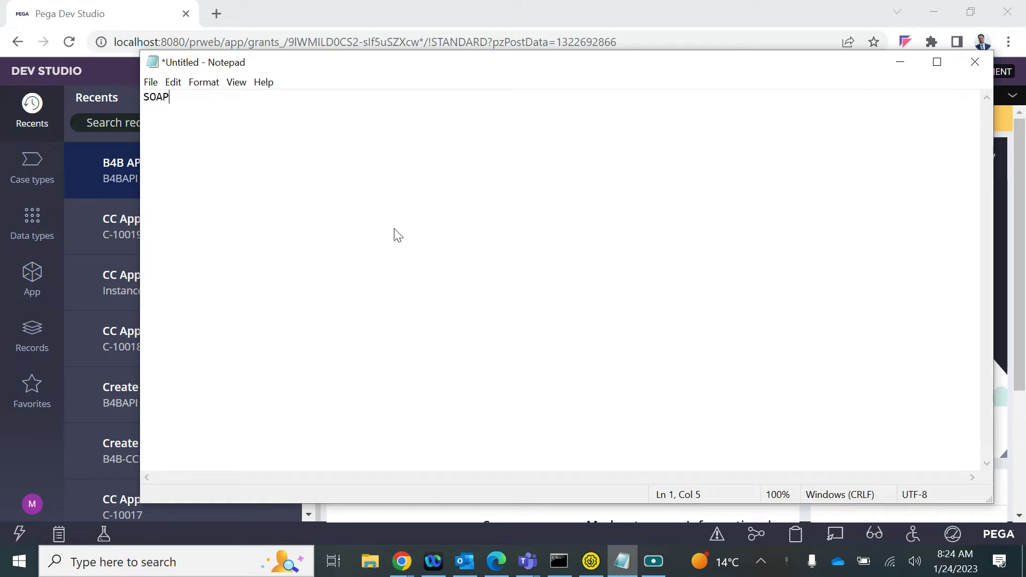
{"action": "key", "text": "Return"}
{"action": "key", "text": "BackSpace"}
{"action": "type", "text": "Service"}
{"action": "key", "text": "Return"}
{"action": "key", "text": "Return"}
{"action": "key", "text": "Tab"}
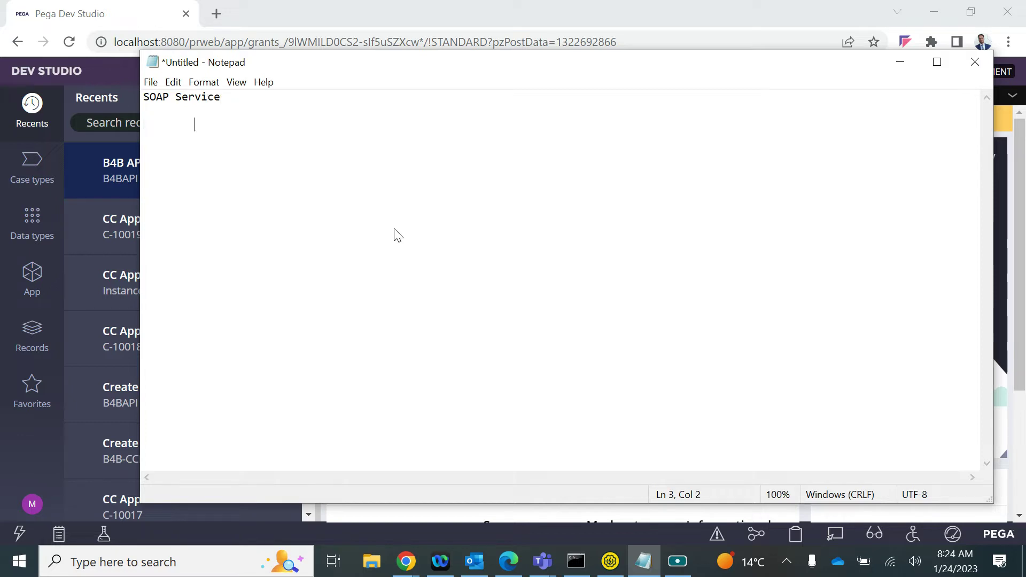
{"action": "type", "text": "Service Pack"}
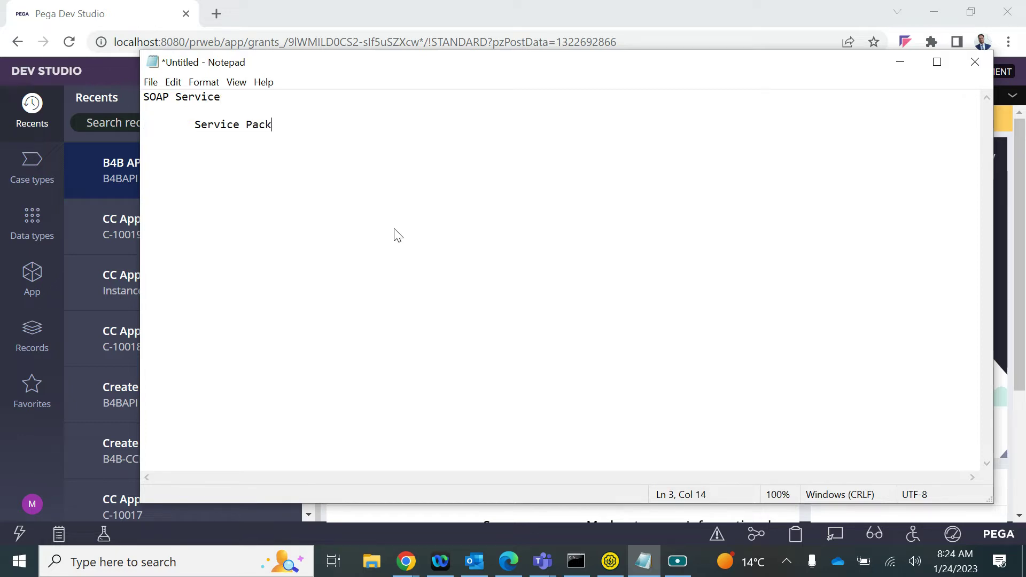
{"action": "type", "text": "age"}
{"action": "key", "text": "Return"}
{"action": "key", "text": "Tab"}
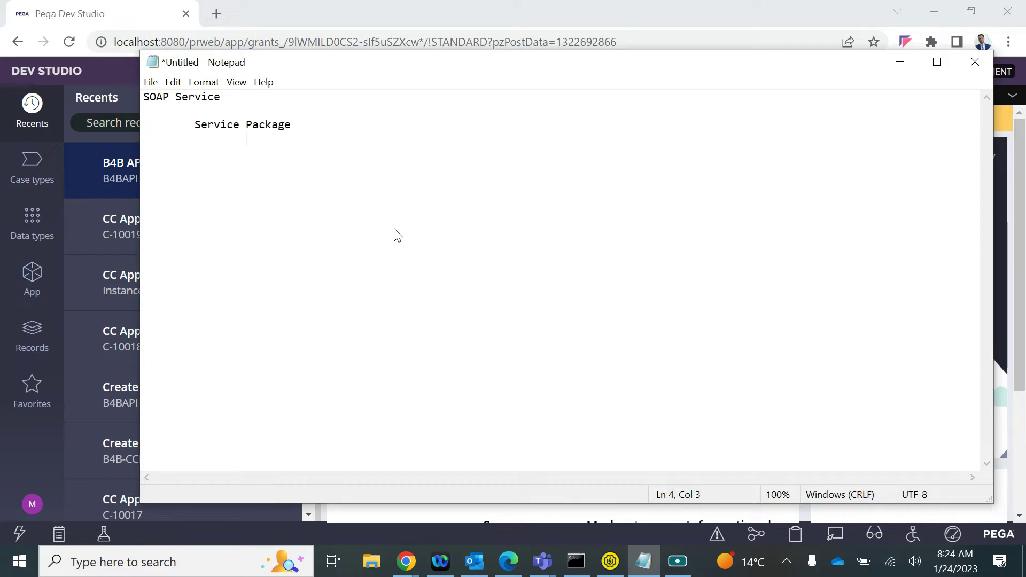
{"action": "type", "text": "Service"}
Add indented 'Request ----- XML Parse', 'Activity' and 'Response ----- XML Stream' lines, then show App Explorer
{"action": "key", "text": "Return"}
{"action": "key", "text": "Tab"}
{"action": "key", "text": "Tab"}
{"action": "key", "text": "Tab"}
{"action": "type", "text": "Request -----"}
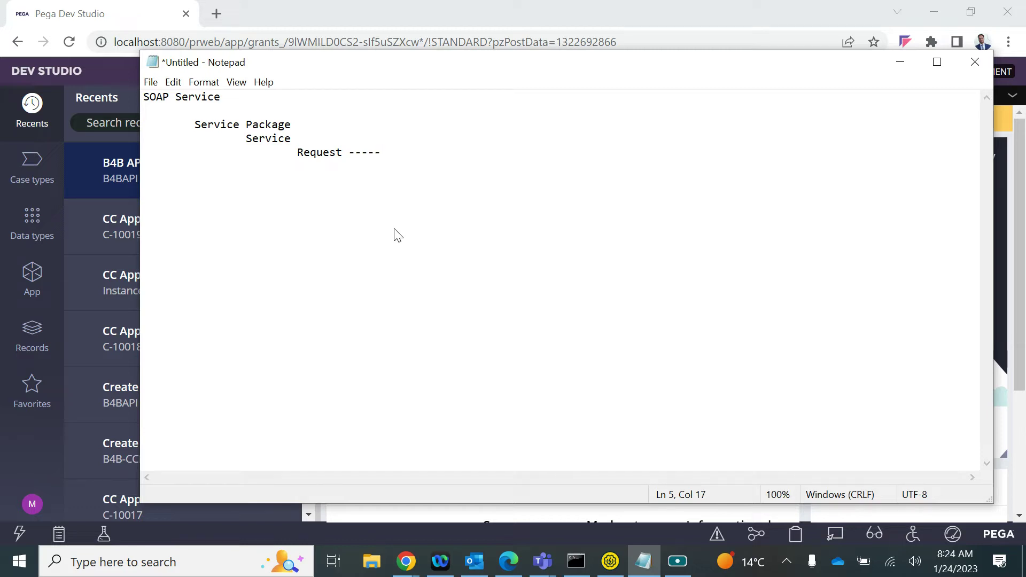
{"action": "type", "text": "XML Parse"}
{"action": "key", "text": "Return"}
{"action": "key", "text": "Tab"}
{"action": "key", "text": "Tab"}
{"action": "key", "text": "Tab"}
{"action": "type", "text": "Activty"}
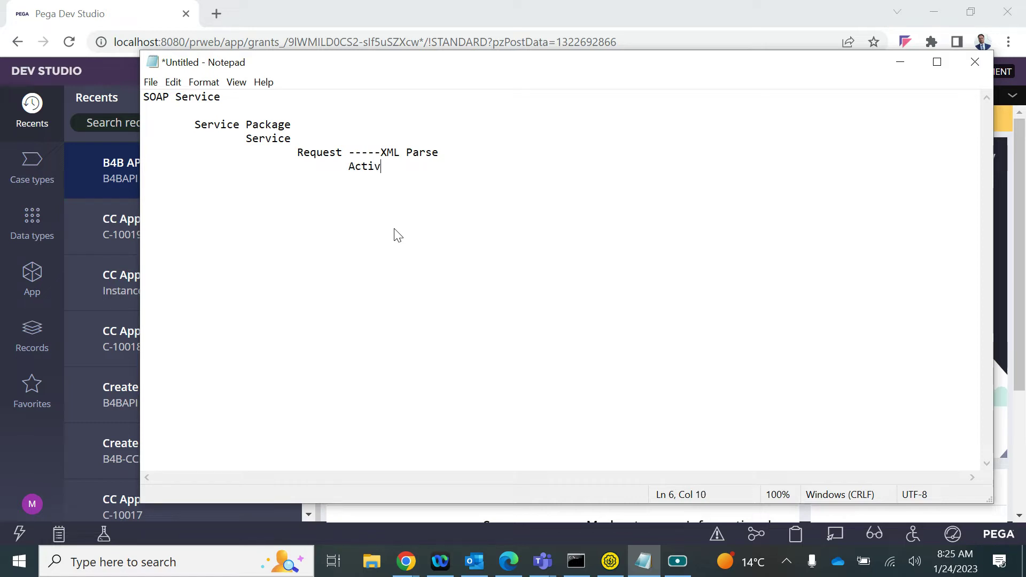
{"action": "key", "text": "BackSpace"}
{"action": "key", "text": "BackSpace"}
{"action": "type", "text": "ity"}
{"action": "key", "text": "Return"}
{"action": "key", "text": "Return"}
{"action": "key", "text": "Tab"}
{"action": "type", "text": "Respons"}
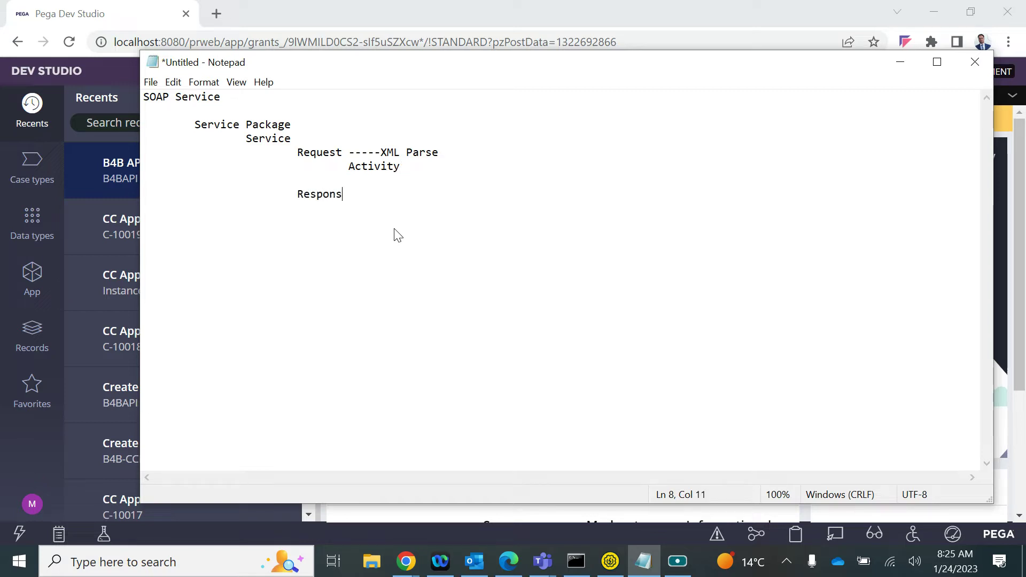
{"action": "type", "text": "e -----"}
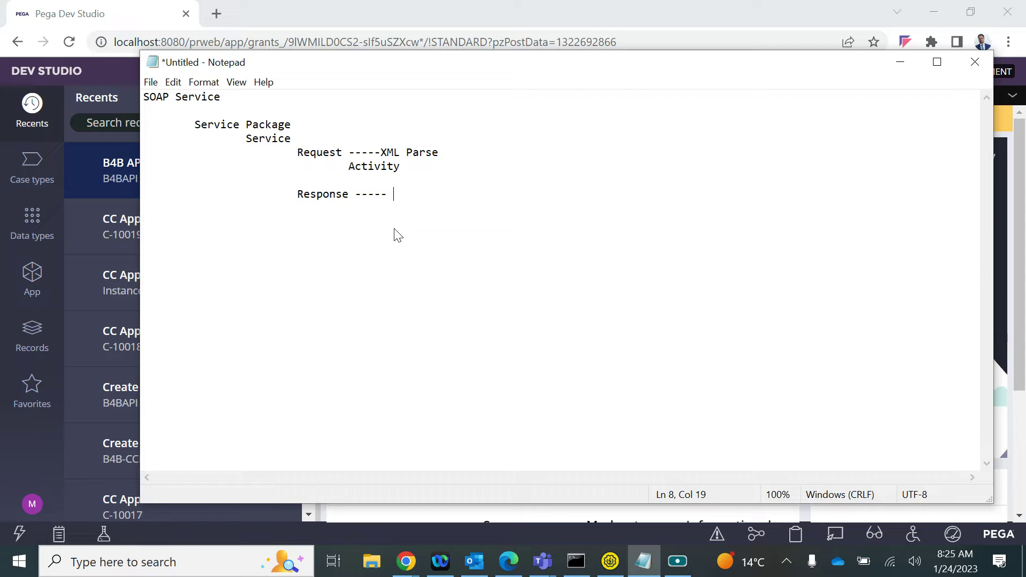
{"action": "type", "text": "XML Stream"}
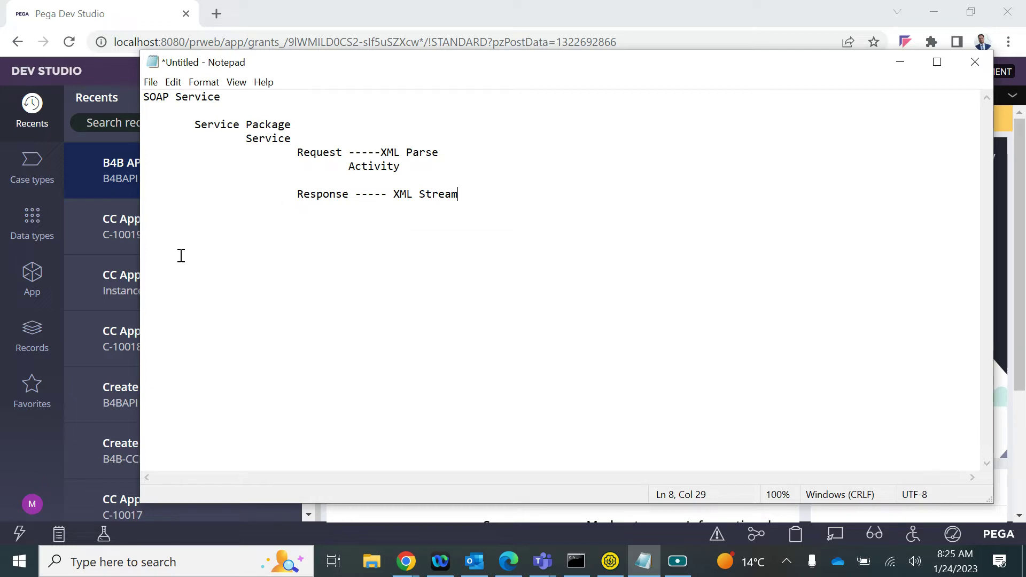
{"action": "left_click", "coordinate": [43, 303]}
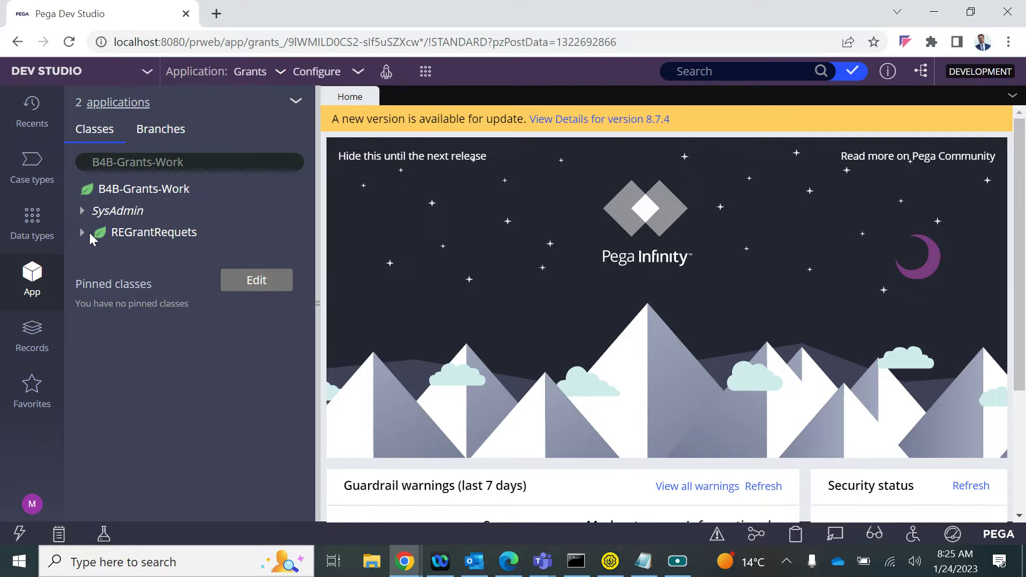
Switch the active application from Grants to Credit Card Management System
{"action": "left_click", "coordinate": [84, 233]}
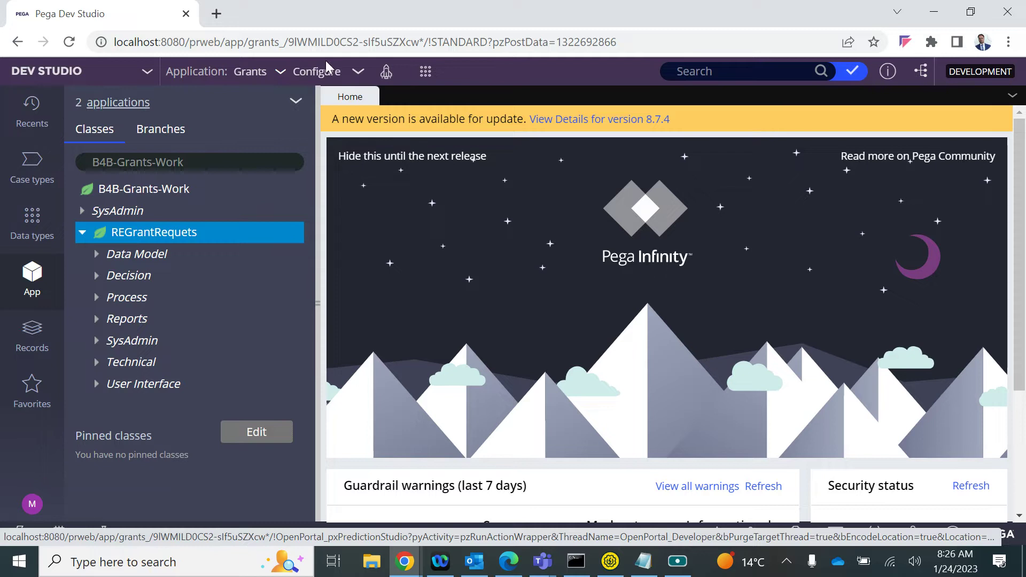
{"action": "left_click", "coordinate": [270, 79]}
{"action": "mouse_move", "coordinate": [270, 196]}
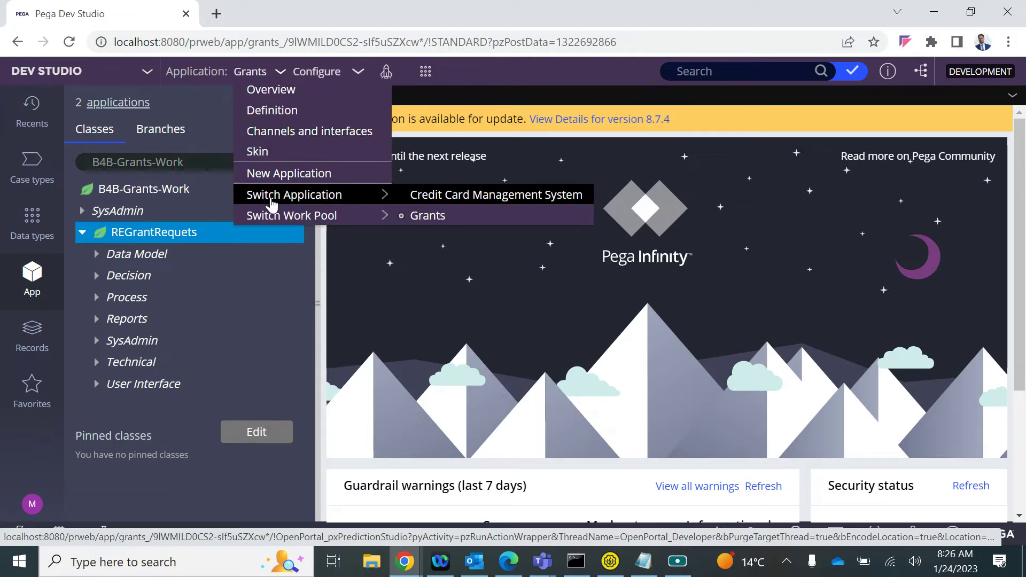
{"action": "left_click", "coordinate": [431, 195]}
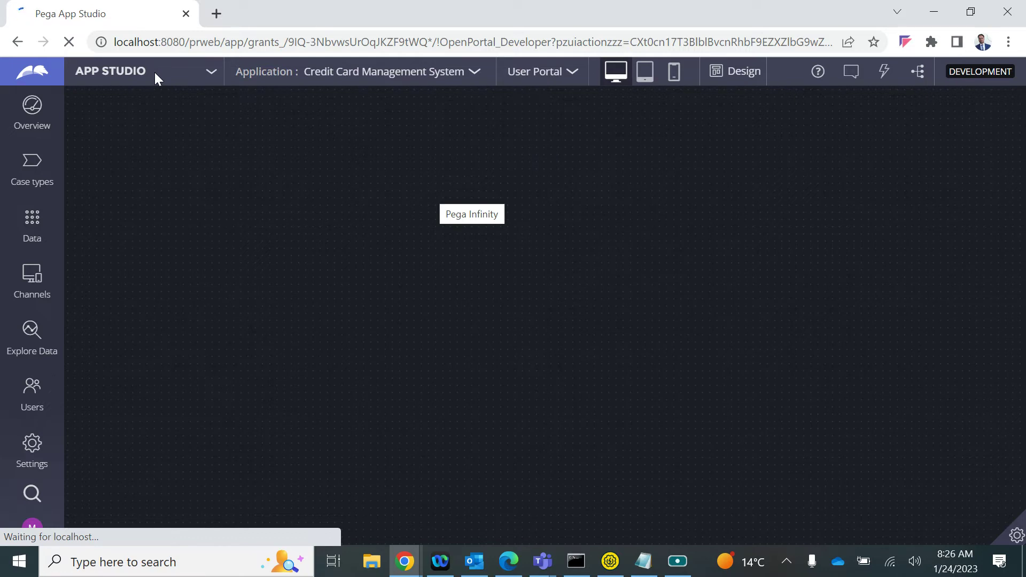
Glance at the SOAP notes, then return the portal to Dev Studio
{"action": "key", "text": "alt+Tab"}
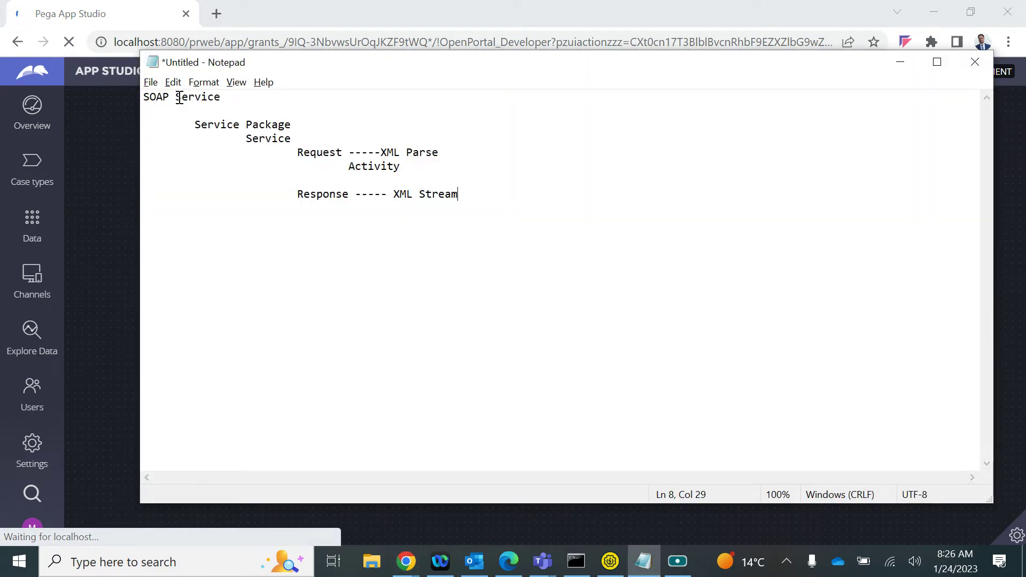
{"action": "key", "text": "alt"}
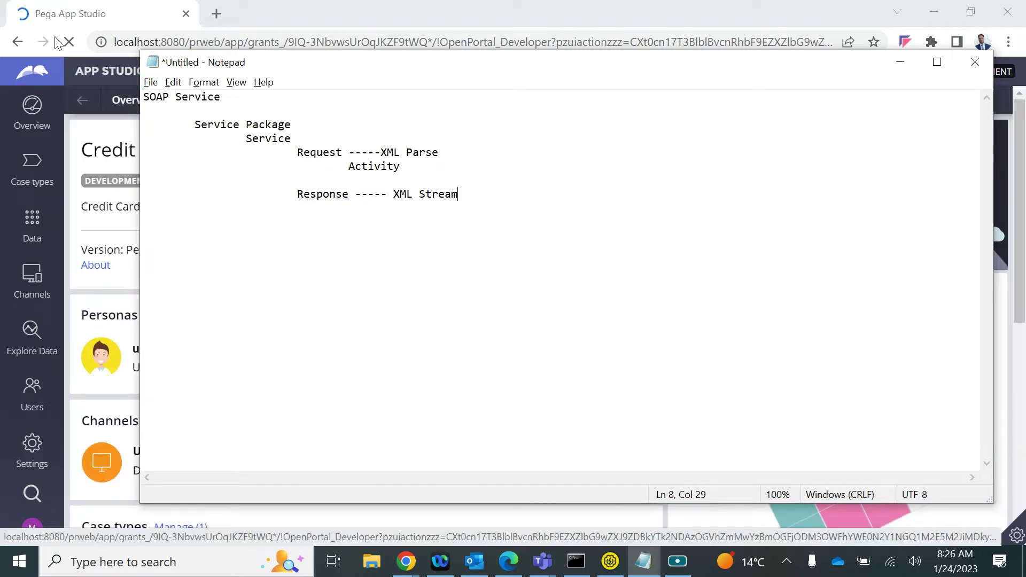
{"action": "left_click", "coordinate": [110, 71]}
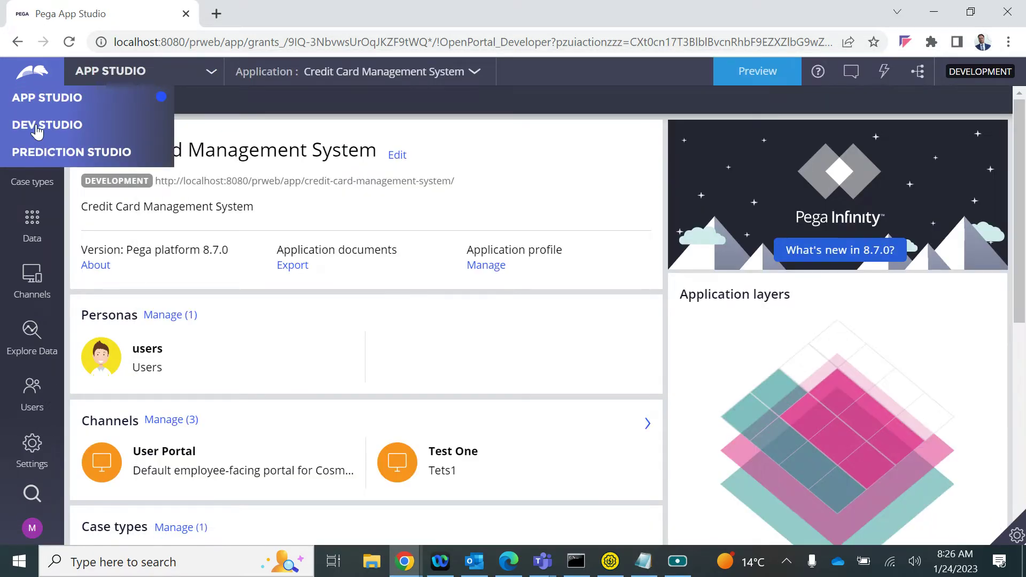
{"action": "left_click", "coordinate": [33, 124]}
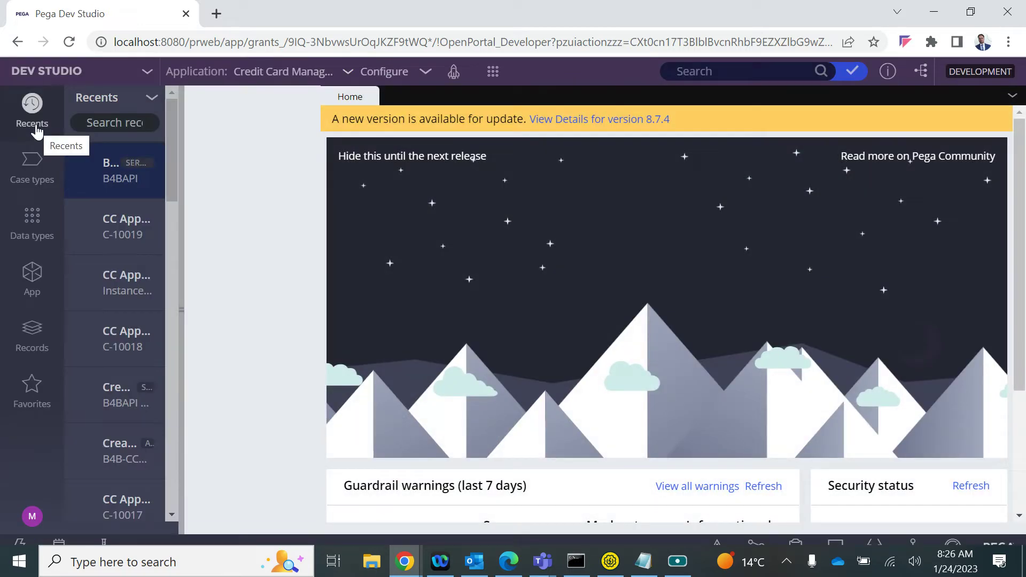
From the CCApplication class in App Explorer, start a new Integration-Services > Service SOAP record
{"action": "left_click", "coordinate": [45, 292]}
{"action": "left_click", "coordinate": [83, 255]}
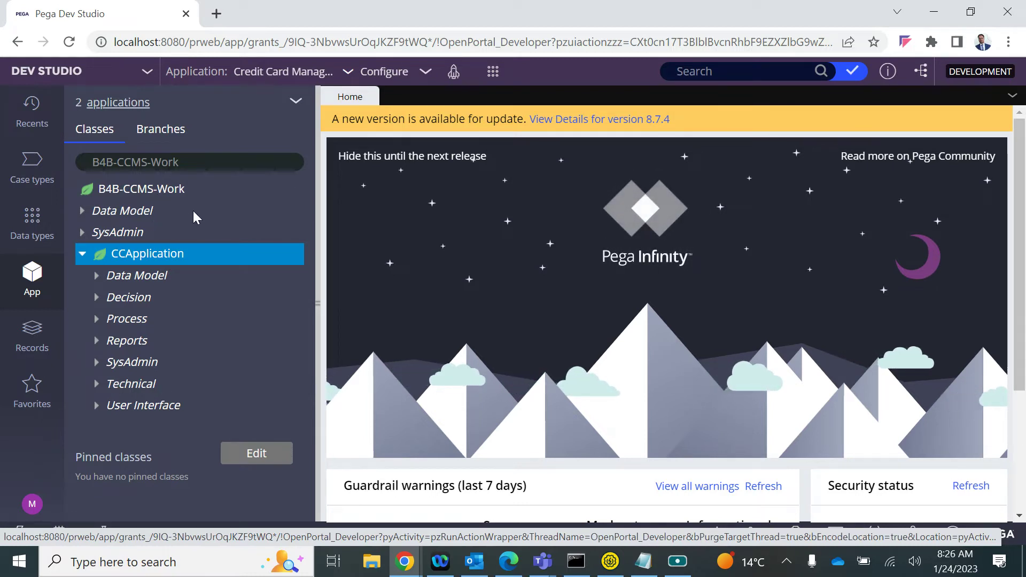
{"action": "right_click", "coordinate": [127, 259]}
{"action": "mouse_move", "coordinate": [217, 283]}
{"action": "mouse_move", "coordinate": [343, 353]}
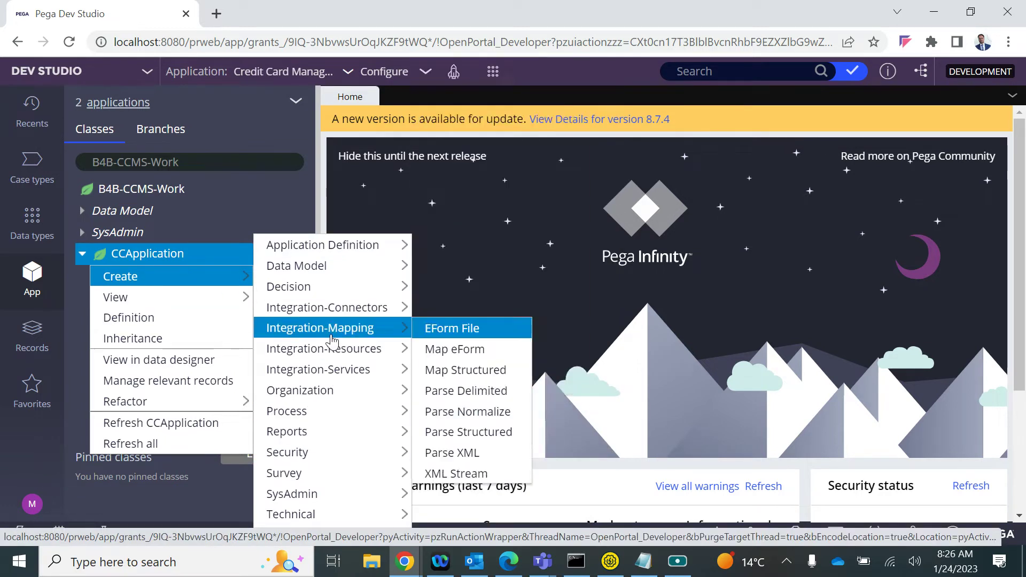
{"action": "mouse_move", "coordinate": [325, 368]}
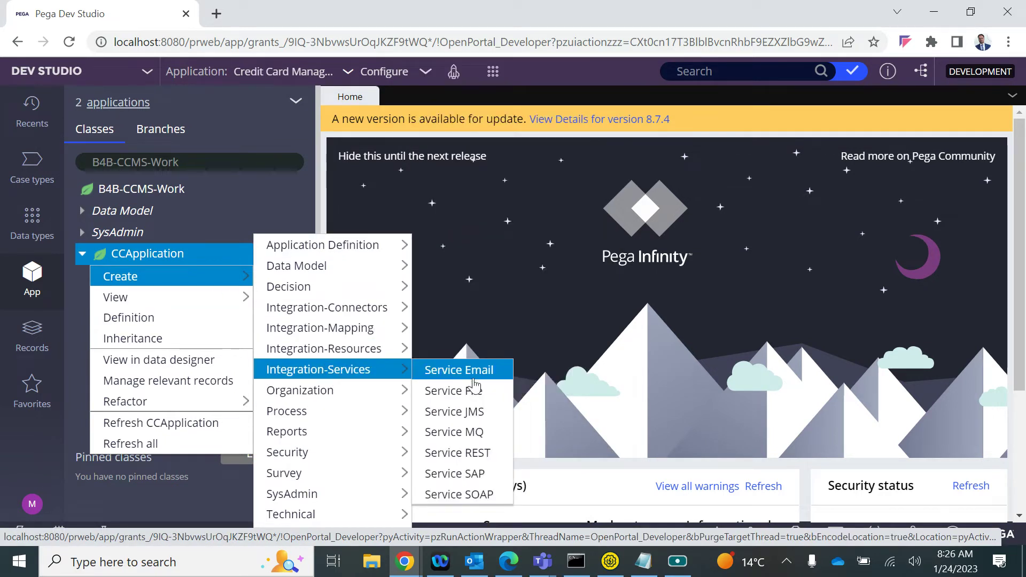
{"action": "left_click", "coordinate": [454, 493]}
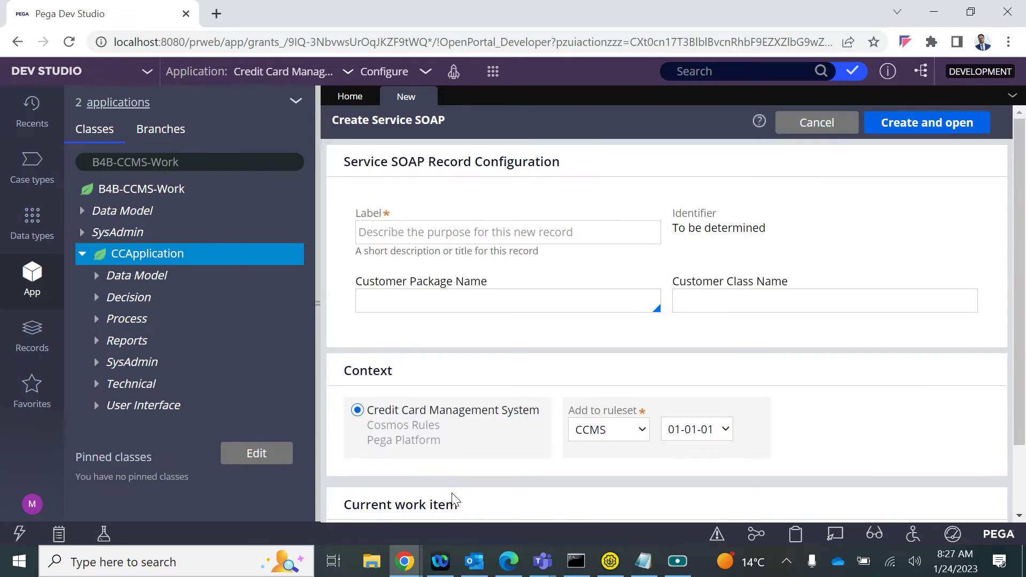
Label the record 'Create CC Application' with package B4BAPI and class Cust, then create and open it
{"action": "left_click", "coordinate": [390, 227]}
{"action": "type", "text": "Create "}
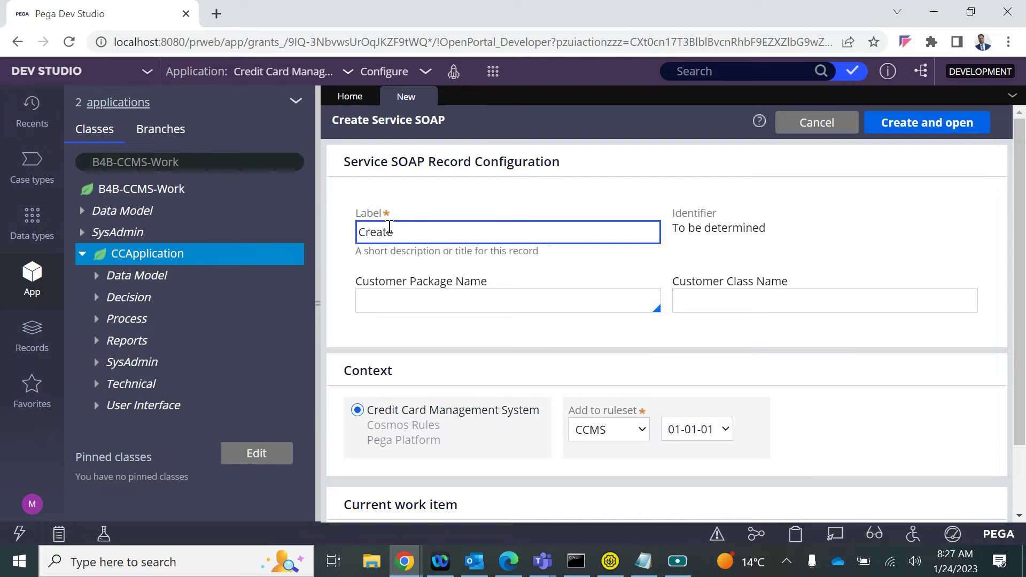
{"action": "type", "text": "CC Application"}
{"action": "left_click", "coordinate": [453, 298]}
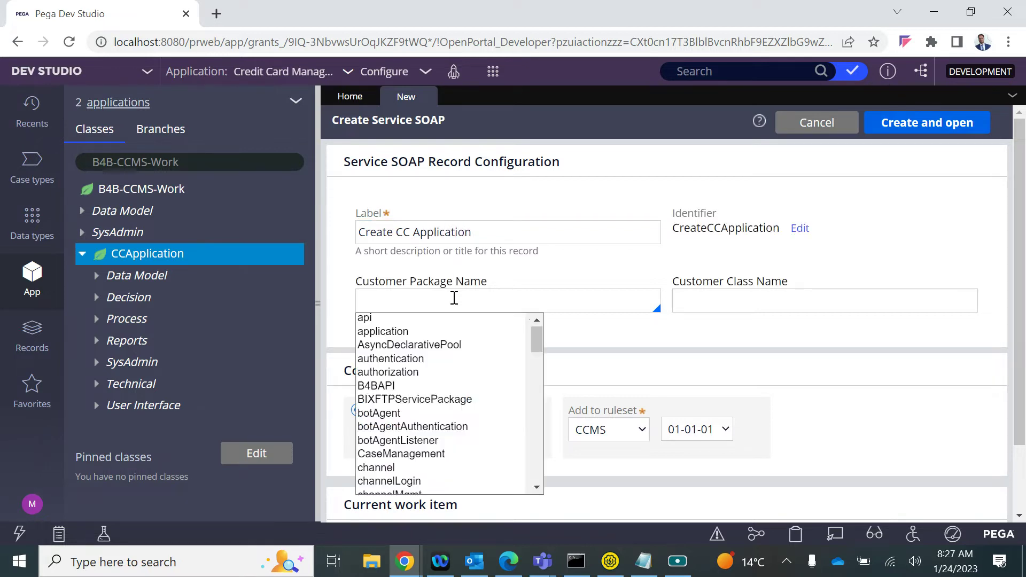
{"action": "key", "text": "Down"}
{"action": "key", "text": "Down"}
{"action": "key", "text": "Down"}
{"action": "key", "text": "Down"}
{"action": "key", "text": "Down"}
{"action": "key", "text": "Down"}
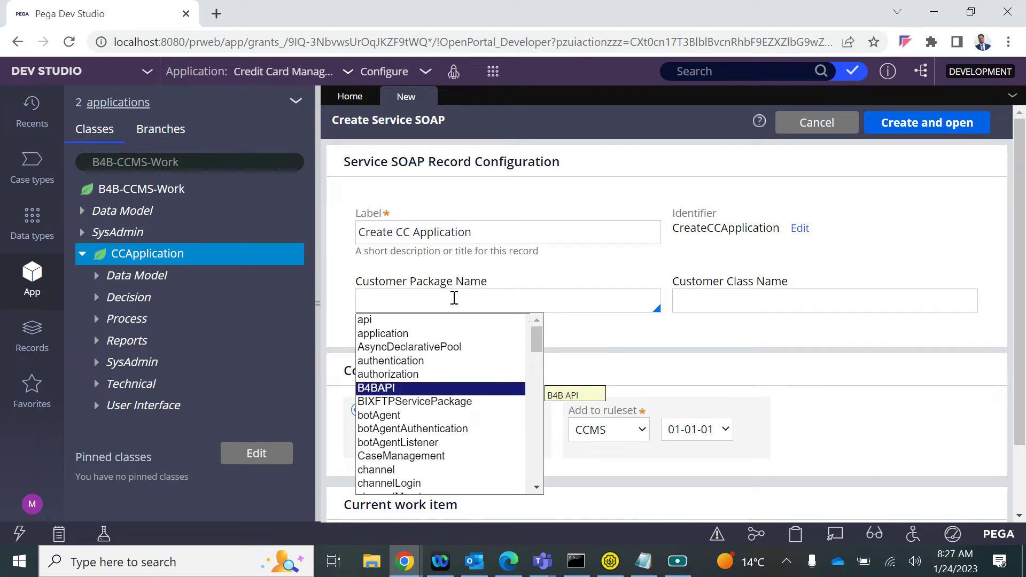
{"action": "key", "text": "Return"}
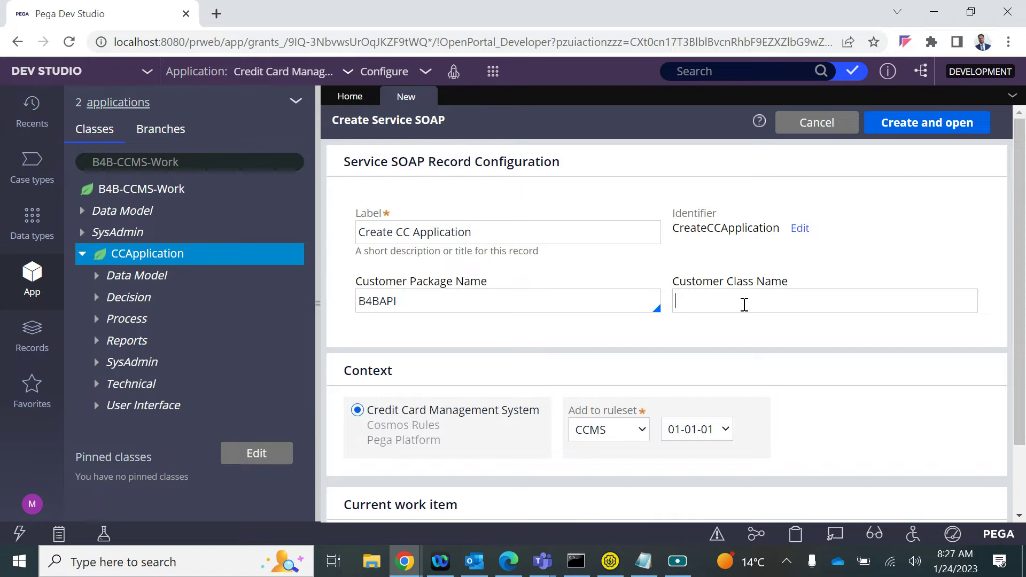
{"action": "type", "text": "Cust"}
{"action": "left_click", "coordinate": [947, 121]}
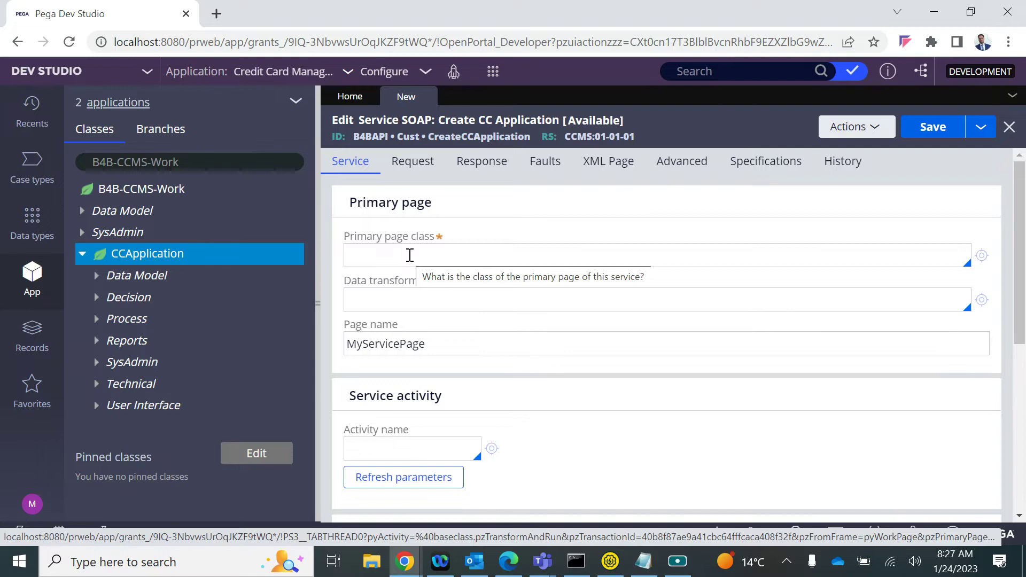
Keep page name MyServicePage and set the primary page class to B4B-CCMS-Work-CCApplication
{"action": "left_click", "coordinate": [394, 345]}
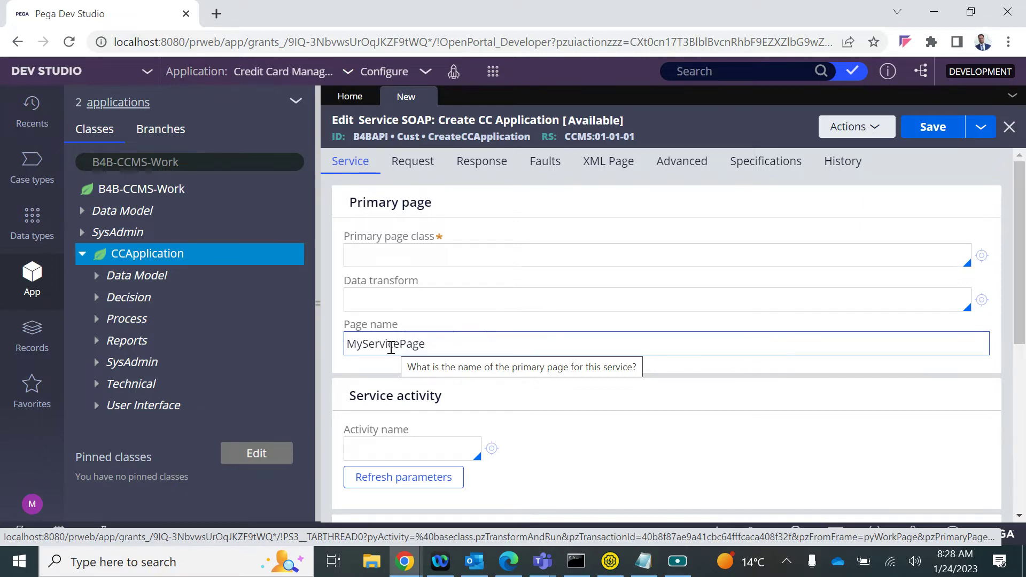
{"action": "double_click", "coordinate": [391, 347]}
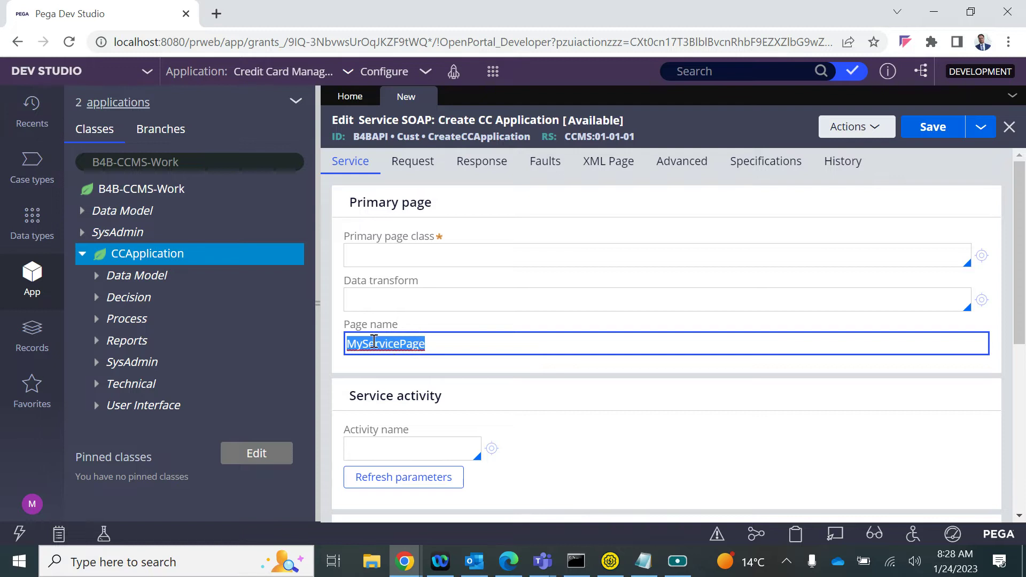
{"action": "left_click", "coordinate": [382, 264]}
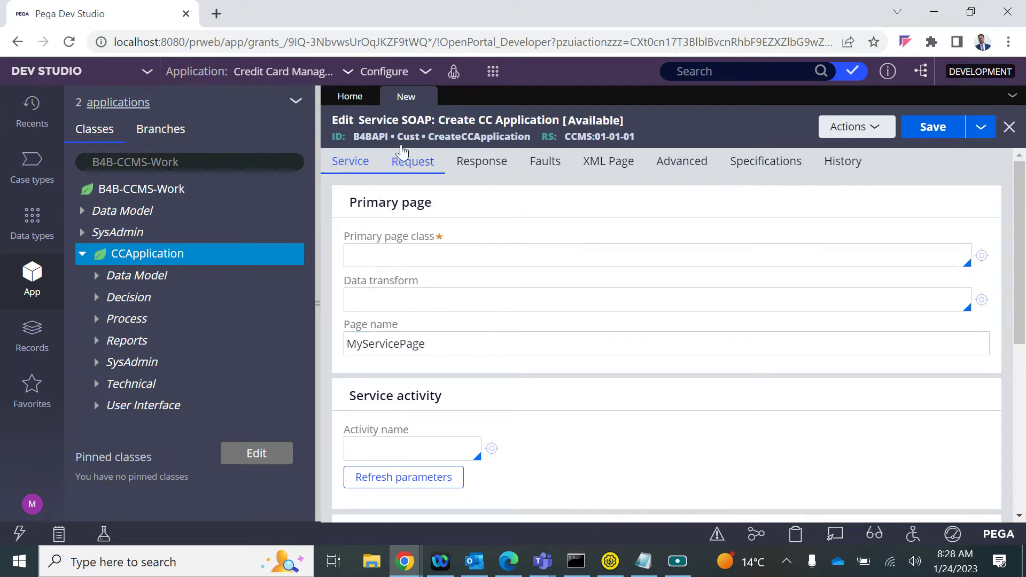
{"action": "triple_click", "coordinate": [187, 156]}
{"action": "key", "text": "ctrl+c"}
{"action": "left_click", "coordinate": [376, 250]}
{"action": "key", "text": "ctrl+v"}
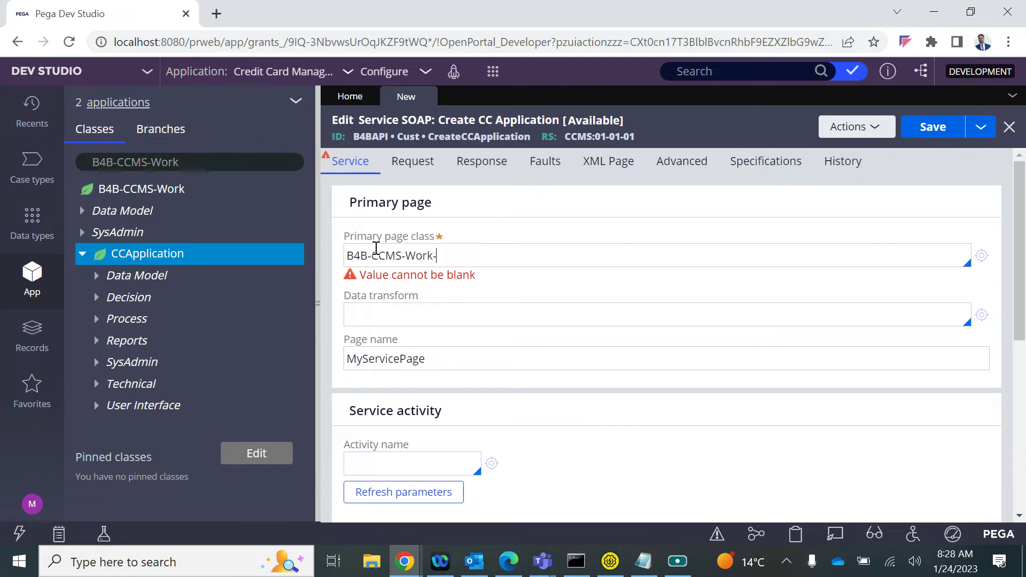
{"action": "type", "text": "-"}
{"action": "key", "text": "Down"}
{"action": "key", "text": "Down"}
{"action": "key", "text": "Down"}
{"action": "key", "text": "Down"}
{"action": "key", "text": "Down"}
{"action": "key", "text": "Down"}
{"action": "key", "text": "Down"}
{"action": "key", "text": "Down"}
{"action": "key", "text": "Down"}
{"action": "key", "text": "Return"}
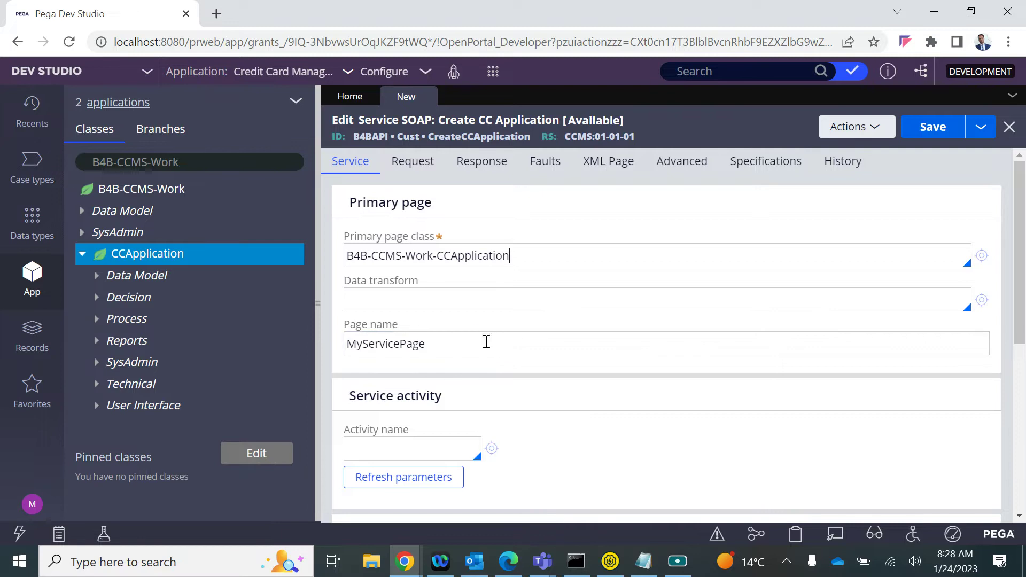
{"action": "scroll", "coordinate": [451, 320], "scroll_direction": "down", "scroll_amount": 1}
{"action": "scroll", "coordinate": [451, 320], "scroll_direction": "up", "scroll_amount": 1}
{"action": "scroll", "coordinate": [451, 321], "scroll_direction": "down", "scroll_amount": 3}
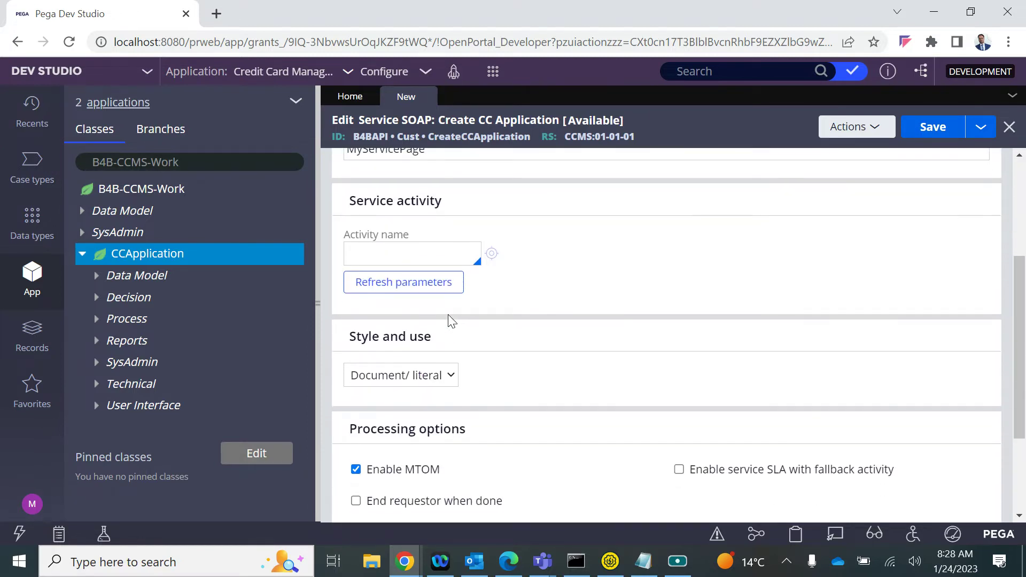
{"action": "scroll", "coordinate": [451, 321], "scroll_direction": "up", "scroll_amount": 3}
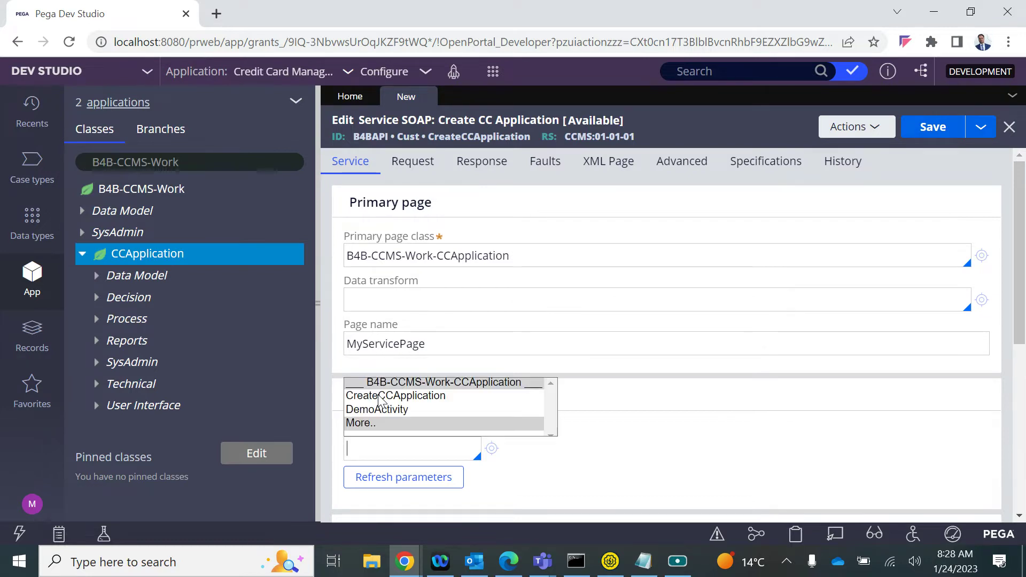
Choose CreateCCApplication as the service activity, copy MyServicePage, and open the activity
{"action": "key", "text": "Down"}
{"action": "key", "text": "Down"}
{"action": "left_click", "coordinate": [381, 399]}
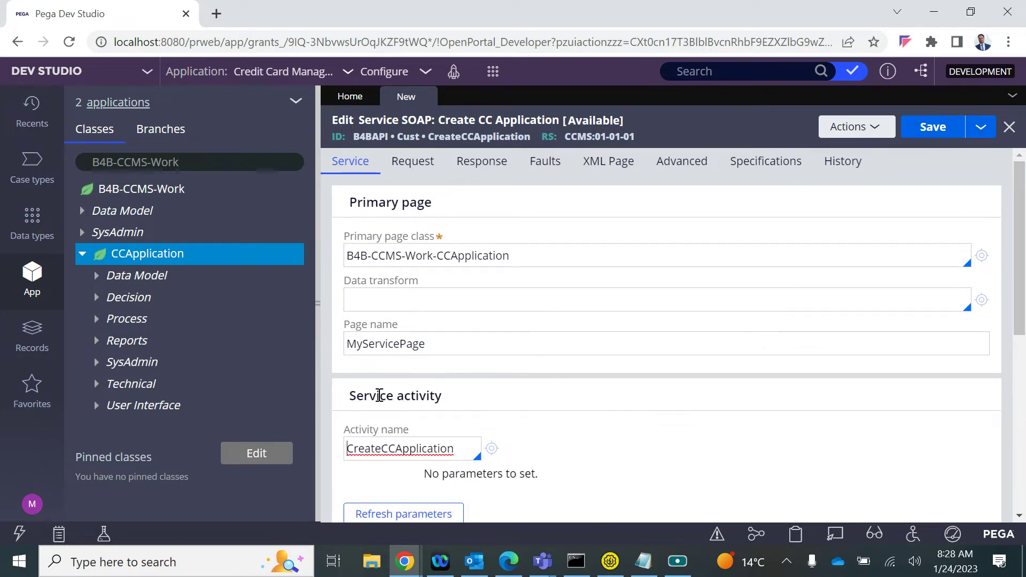
{"action": "left_click", "coordinate": [384, 349]}
{"action": "double_click", "coordinate": [374, 351]}
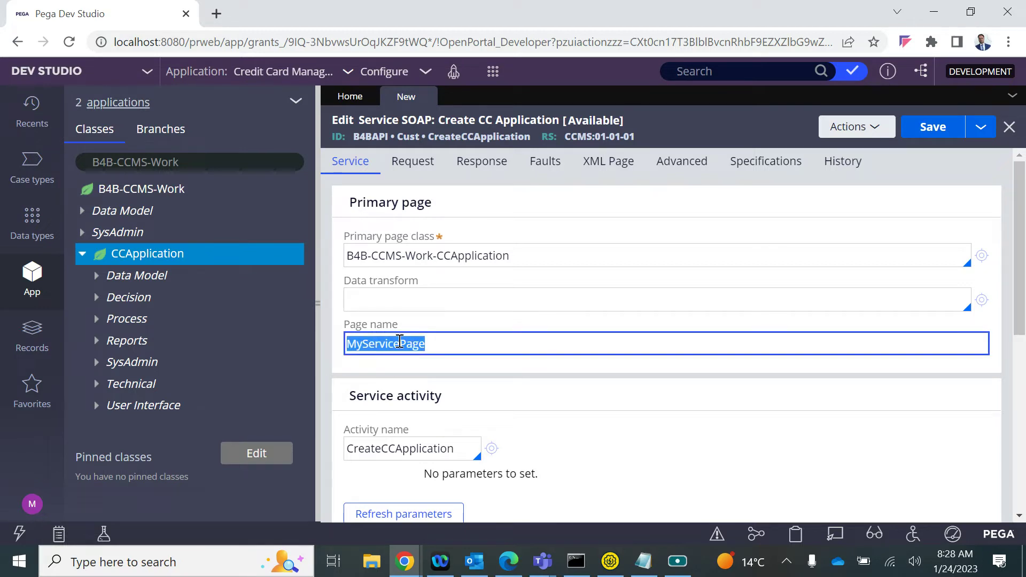
{"action": "left_click", "coordinate": [492, 449]}
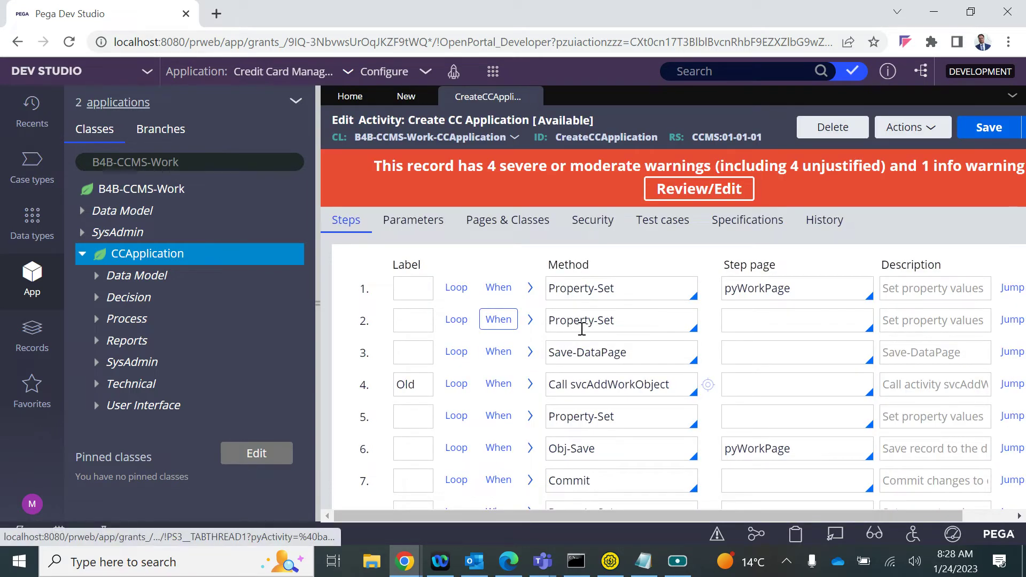
Add page MyServicePage to Pages & Classes with the same class as resp
{"action": "left_click", "coordinate": [317, 301]}
{"action": "left_click", "coordinate": [169, 207]}
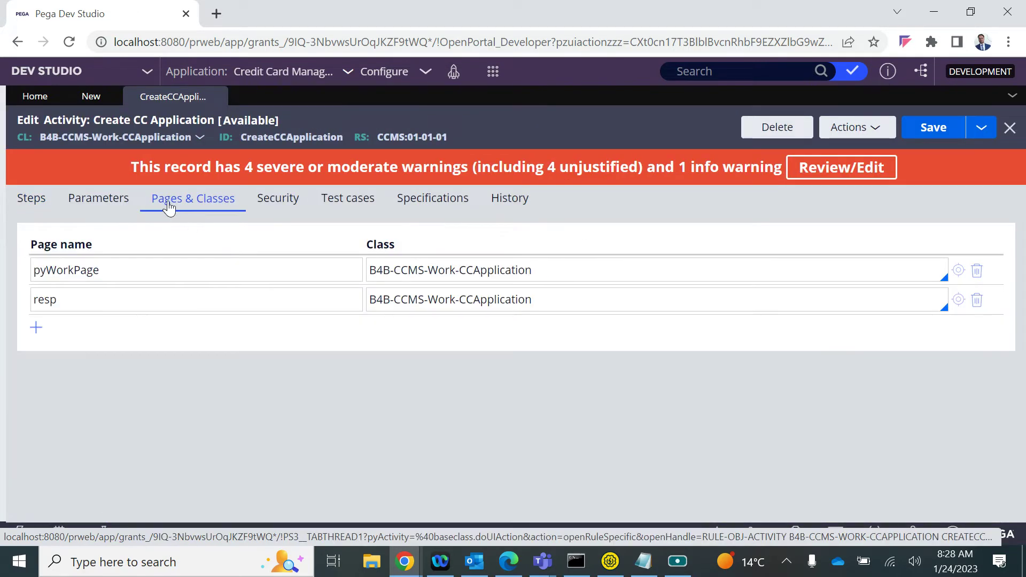
{"action": "left_click", "coordinate": [35, 328]}
{"action": "type", "text": "MyServicePage"}
{"action": "triple_click", "coordinate": [428, 301]}
{"action": "key", "text": "ctrl+c"}
{"action": "left_click", "coordinate": [390, 332]}
{"action": "key", "text": "ctrl+v"}
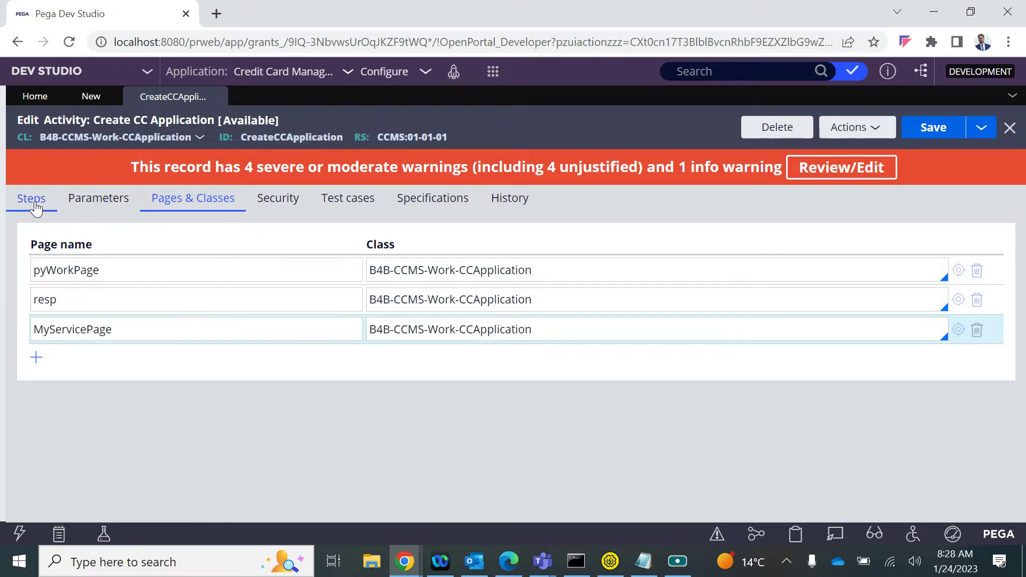
{"action": "left_click", "coordinate": [32, 202]}
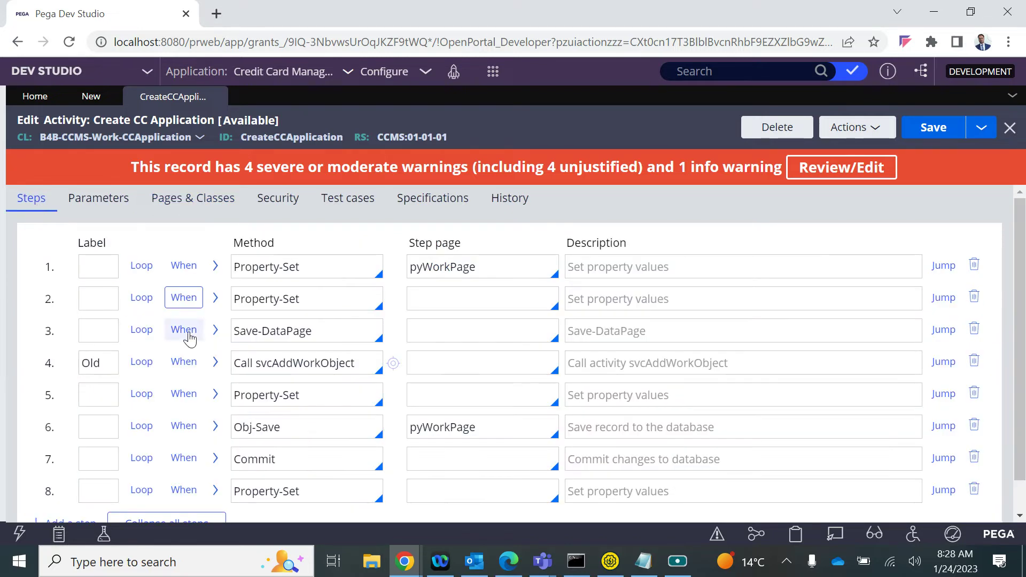
In step 1, replace Primary with MyServicePage in the NewCust, CustID and param.cid values
{"action": "left_click", "coordinate": [215, 266]}
{"action": "left_click", "coordinate": [177, 199]}
{"action": "left_click", "coordinate": [88, 328]}
{"action": "double_click", "coordinate": [88, 329]}
{"action": "left_click", "coordinate": [31, 199]}
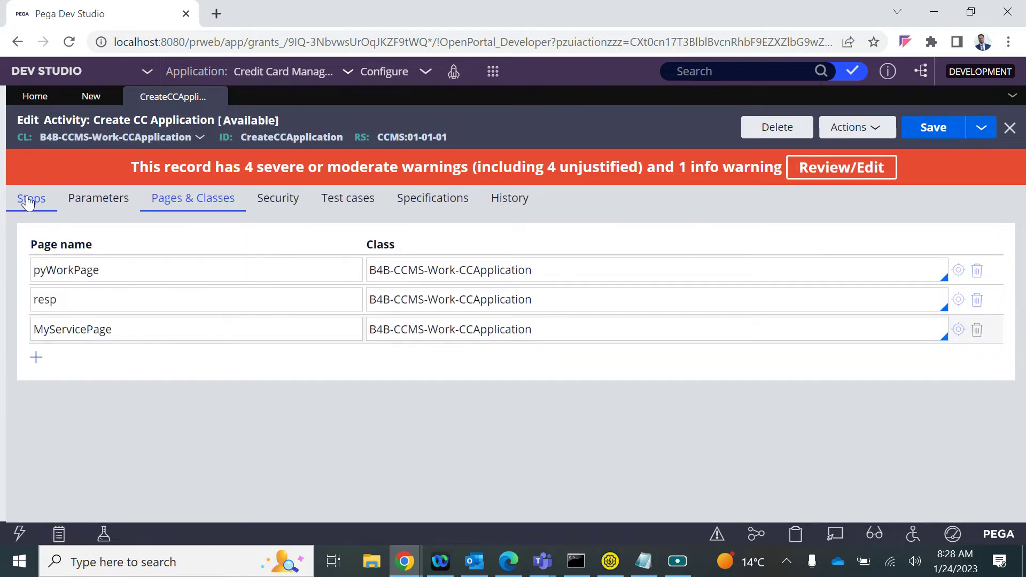
{"action": "double_click", "coordinate": [342, 367]}
{"action": "key", "text": "ctrl+v"}
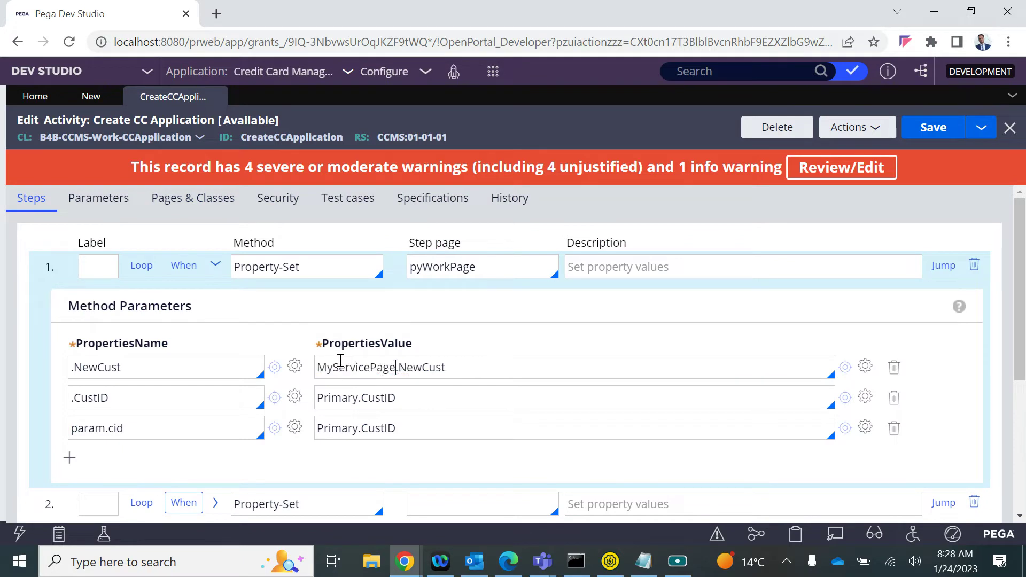
{"action": "double_click", "coordinate": [342, 398]}
{"action": "key", "text": "ctrl+v"}
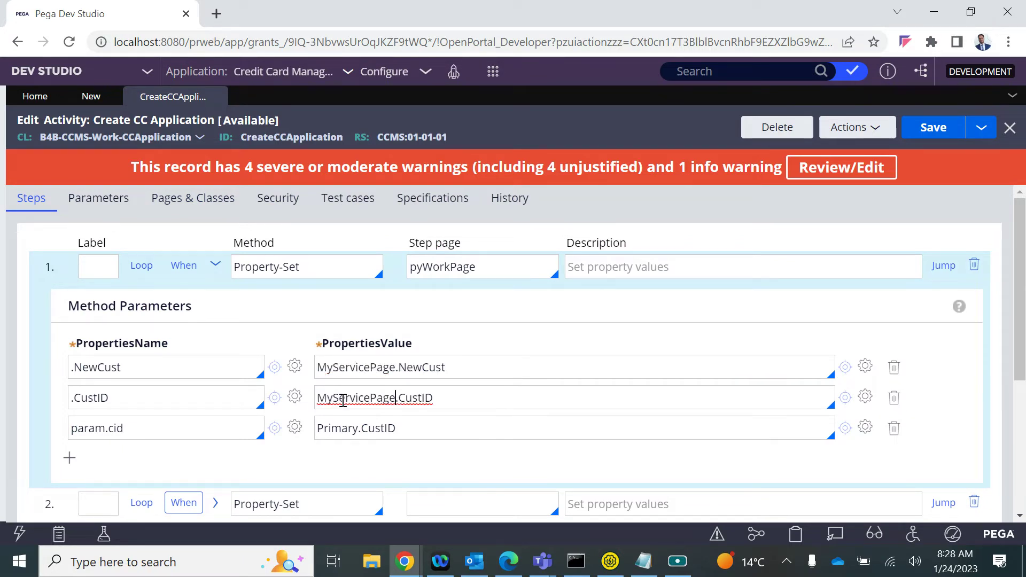
{"action": "triple_click", "coordinate": [339, 427]}
{"action": "right_click", "coordinate": [339, 427]}
{"action": "key", "text": "Escape"}
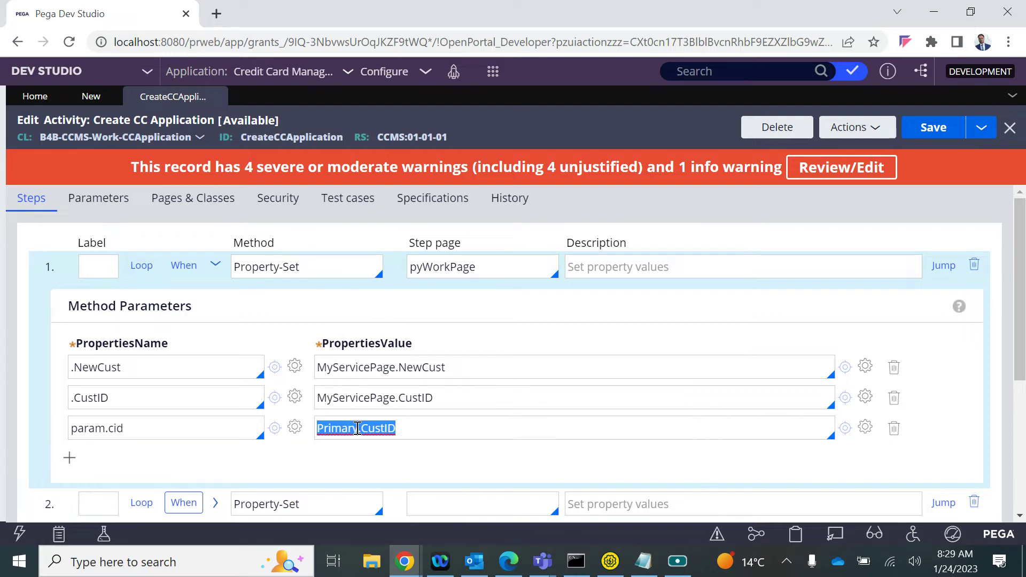
{"action": "left_click", "coordinate": [357, 429]}
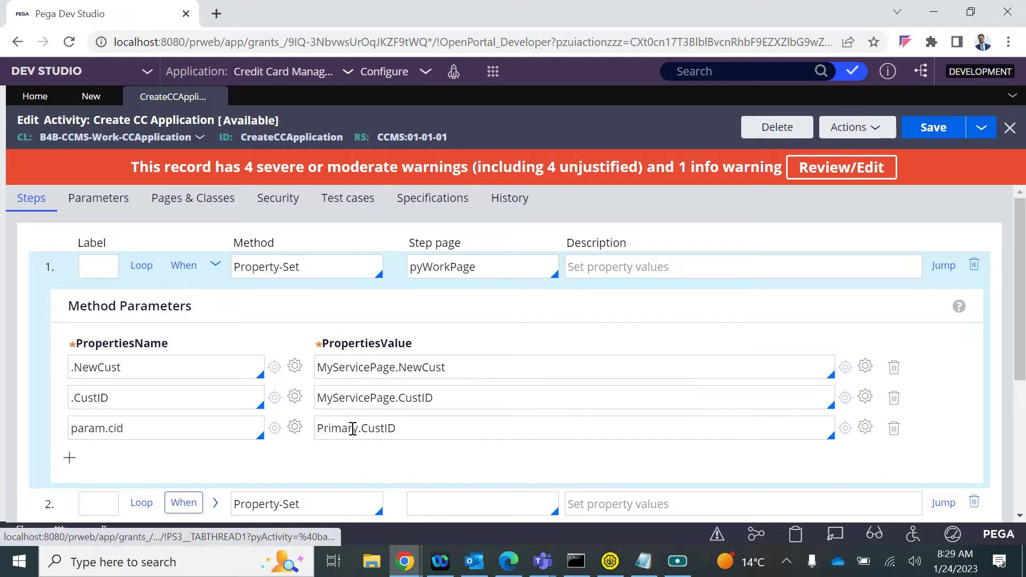
{"action": "double_click", "coordinate": [350, 428]}
{"action": "key", "text": "ctrl+v"}
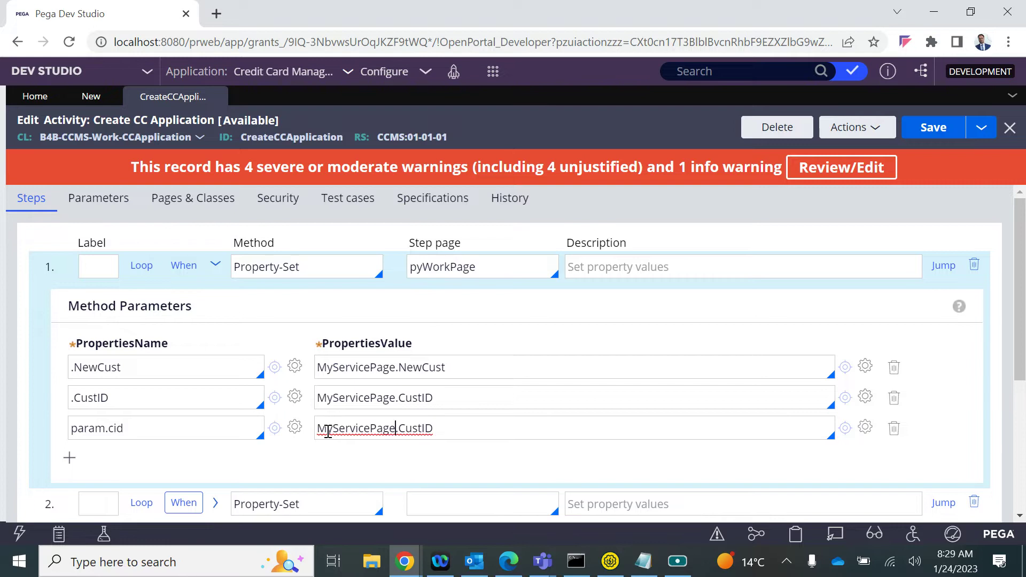
Change step 2's When condition to use MyServicePage instead of Primary
{"action": "scroll", "coordinate": [328, 431], "scroll_direction": "down", "scroll_amount": 4}
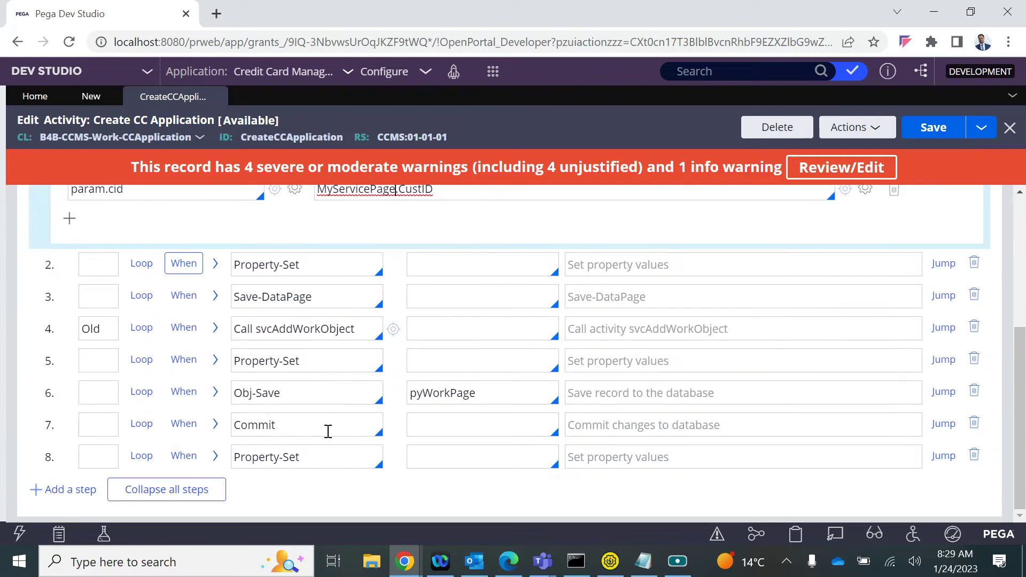
{"action": "left_click", "coordinate": [184, 264]}
{"action": "double_click", "coordinate": [228, 352]}
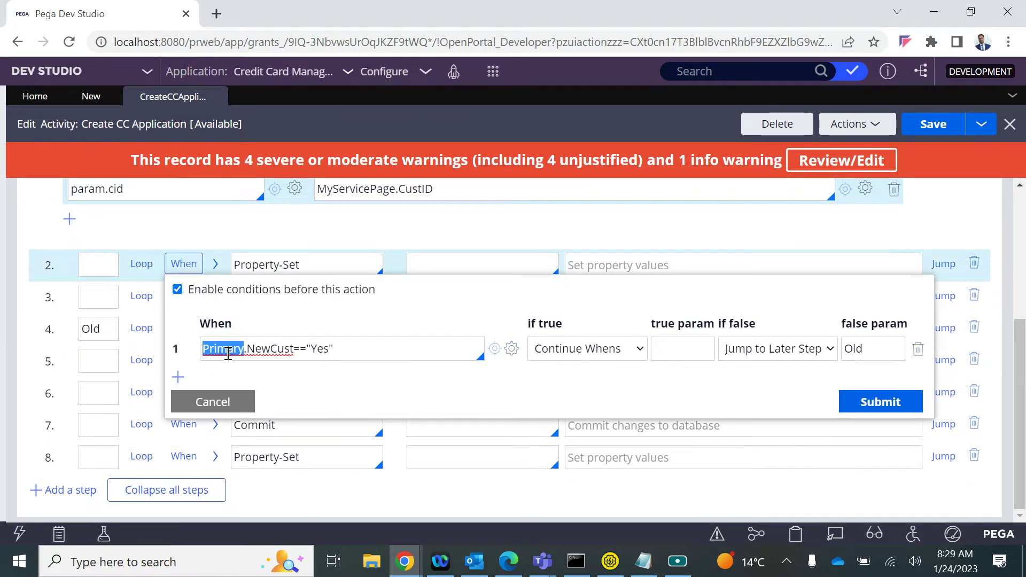
{"action": "key", "text": "ctrl+v"}
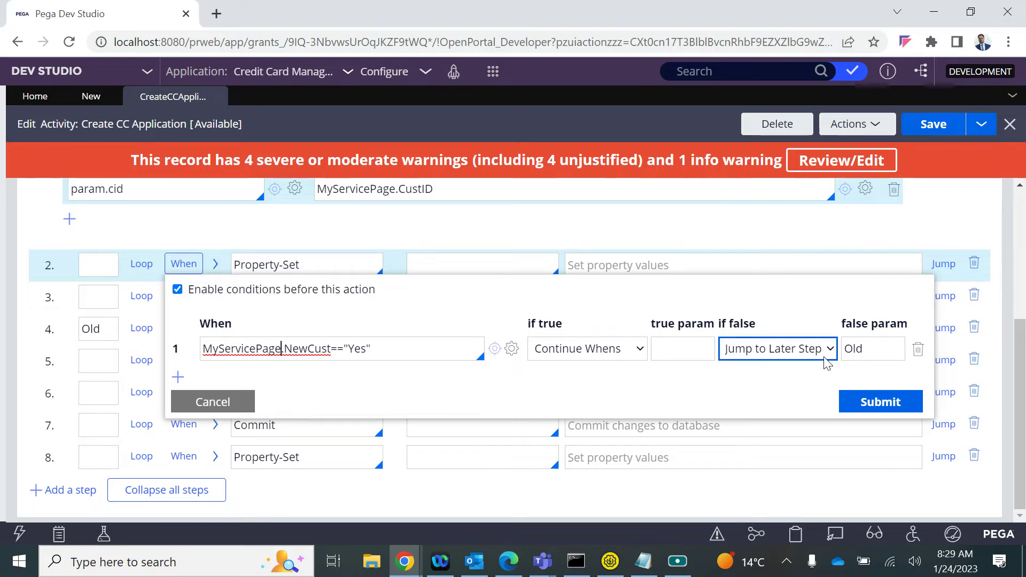
{"action": "right_click", "coordinate": [861, 408]}
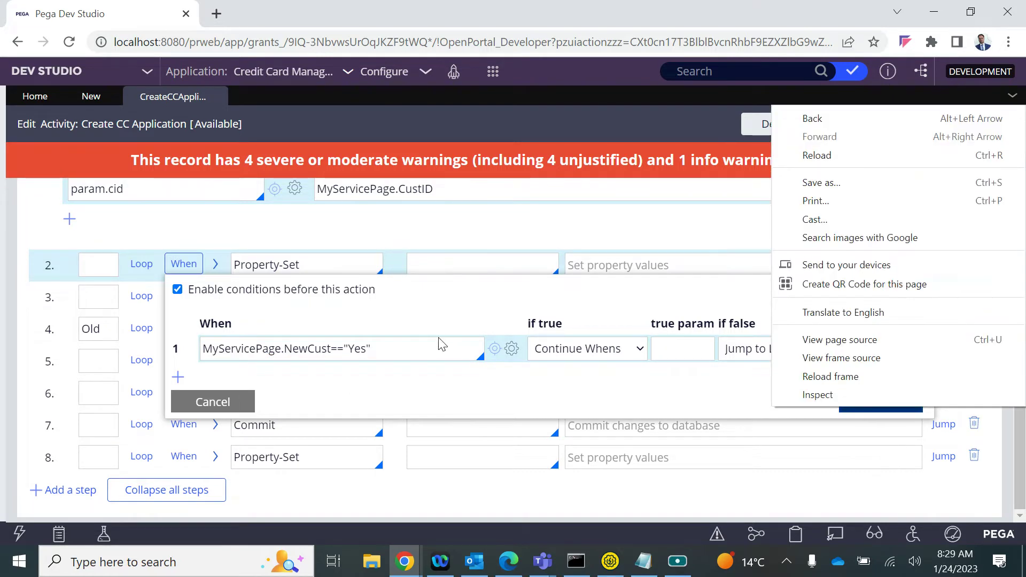
{"action": "left_click", "coordinate": [866, 409]}
Apply the step 2 condition and review the parameters of steps 3 to 5
{"action": "left_click", "coordinate": [866, 409]}
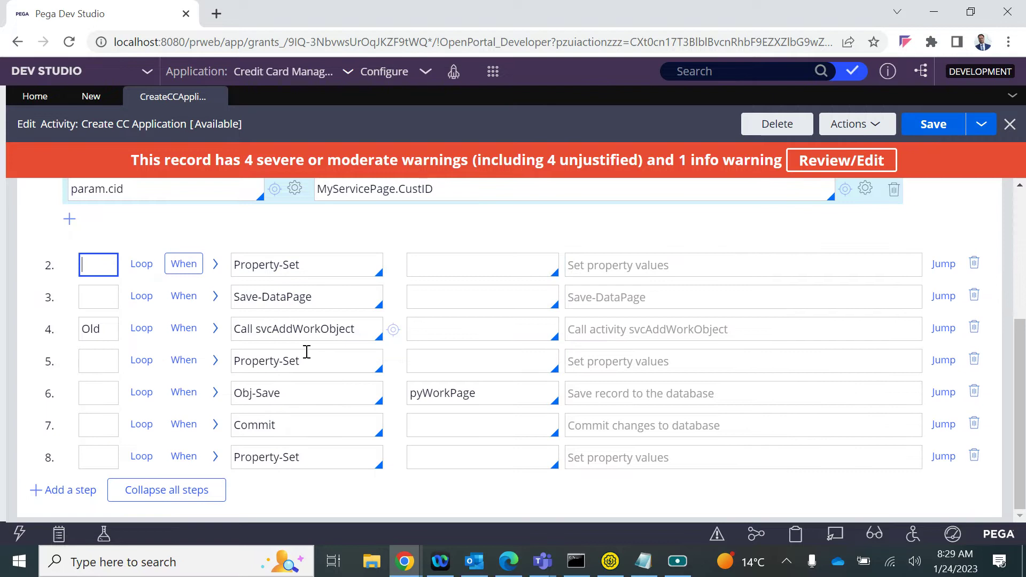
{"action": "left_click", "coordinate": [216, 296]}
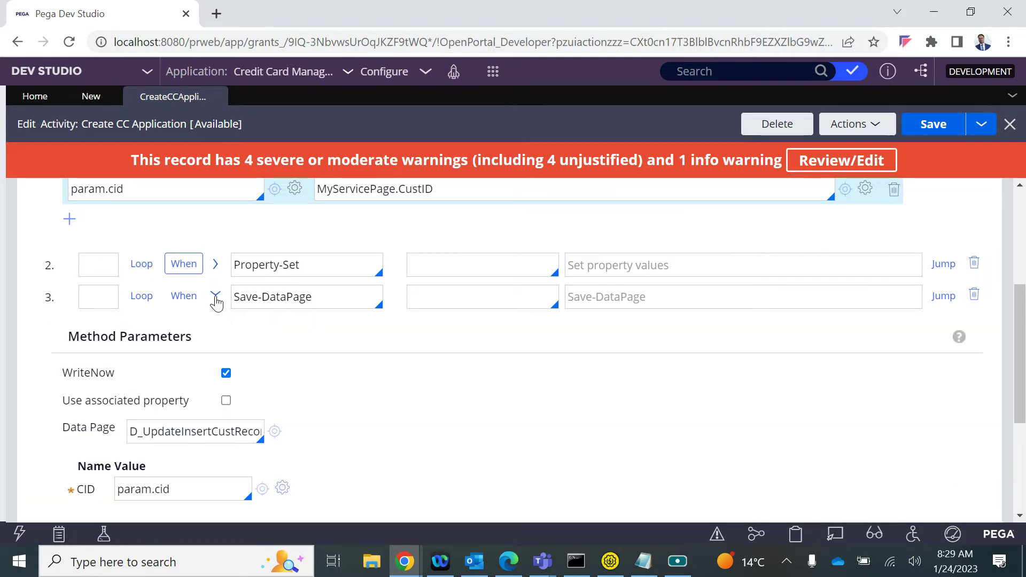
{"action": "left_click", "coordinate": [202, 425]}
{"action": "left_click_drag", "start_coordinate": [164, 436], "coordinate": [375, 427]}
{"action": "left_click", "coordinate": [375, 426]}
{"action": "scroll", "coordinate": [375, 426], "scroll_direction": "down", "scroll_amount": 4}
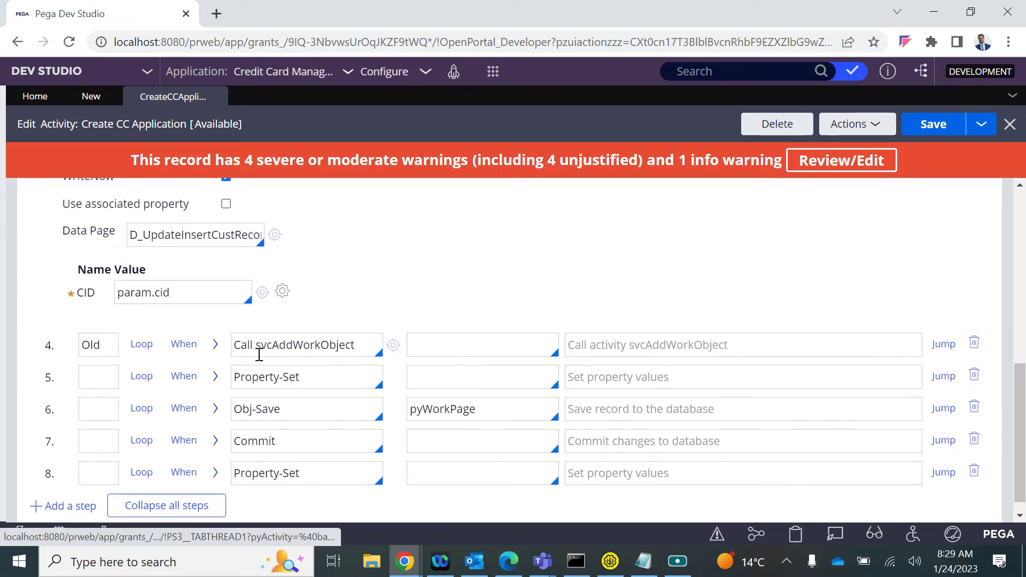
{"action": "left_click", "coordinate": [216, 345]}
{"action": "scroll", "coordinate": [305, 405], "scroll_direction": "down", "scroll_amount": 5}
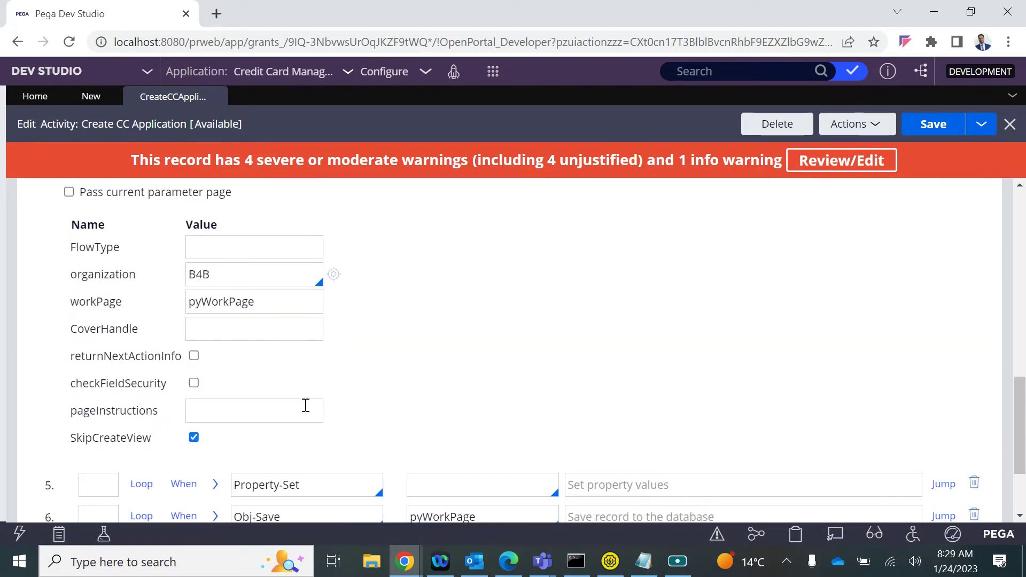
{"action": "left_click", "coordinate": [216, 362]}
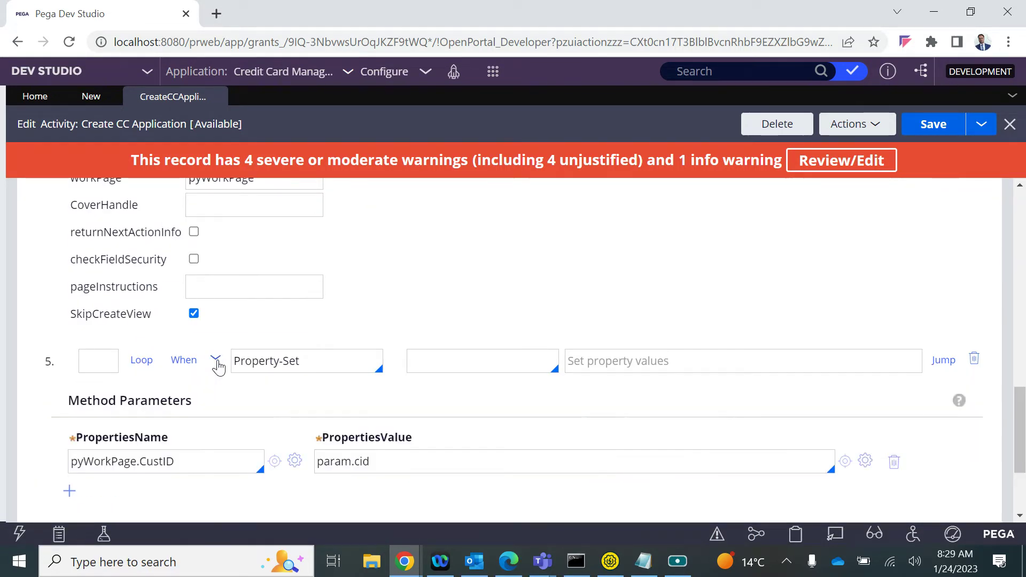
{"action": "scroll", "coordinate": [219, 360], "scroll_direction": "down", "scroll_amount": 2}
Review steps 6 to 8, collapse all steps, and save the activity with Ctrl+S
{"action": "scroll", "coordinate": [298, 394], "scroll_direction": "down", "scroll_amount": 1}
{"action": "left_click", "coordinate": [216, 394]}
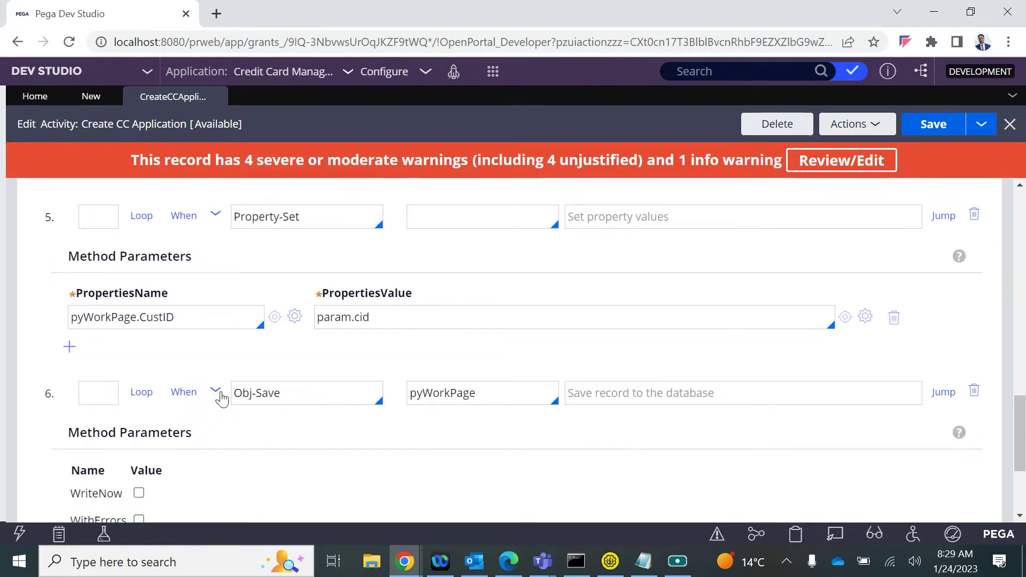
{"action": "scroll", "coordinate": [219, 394], "scroll_direction": "down", "scroll_amount": 3}
{"action": "left_click", "coordinate": [216, 424]}
{"action": "scroll", "coordinate": [216, 427], "scroll_direction": "down", "scroll_amount": 2}
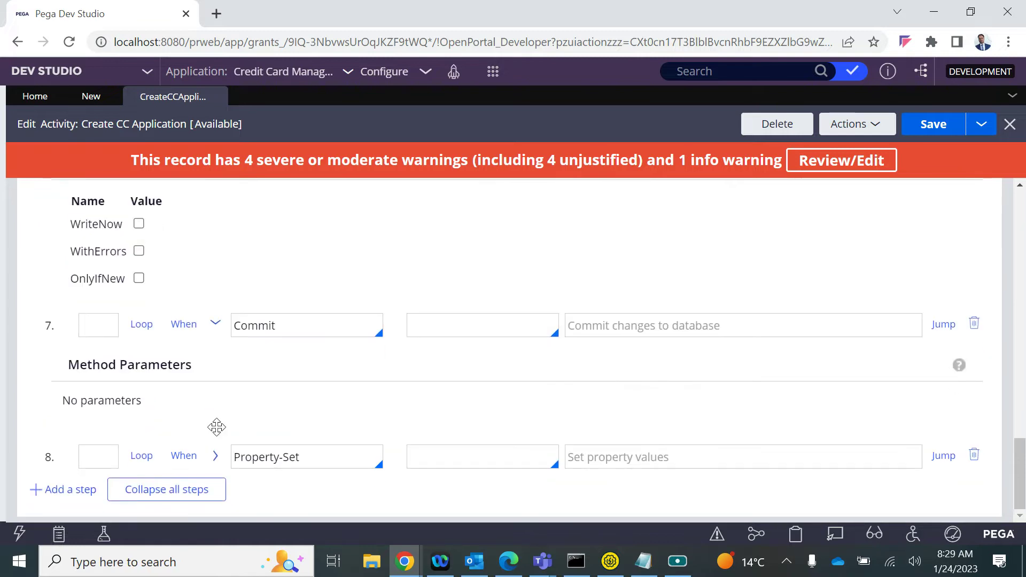
{"action": "right_click", "coordinate": [217, 460]}
{"action": "left_click", "coordinate": [217, 461]}
{"action": "scroll", "coordinate": [219, 464], "scroll_direction": "down", "scroll_amount": 3}
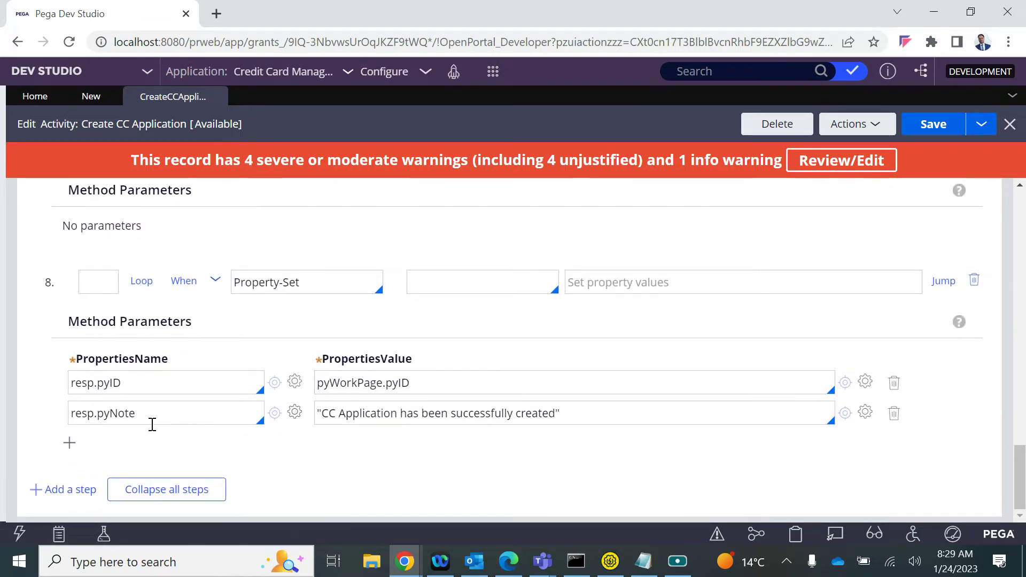
{"action": "left_click", "coordinate": [156, 496]}
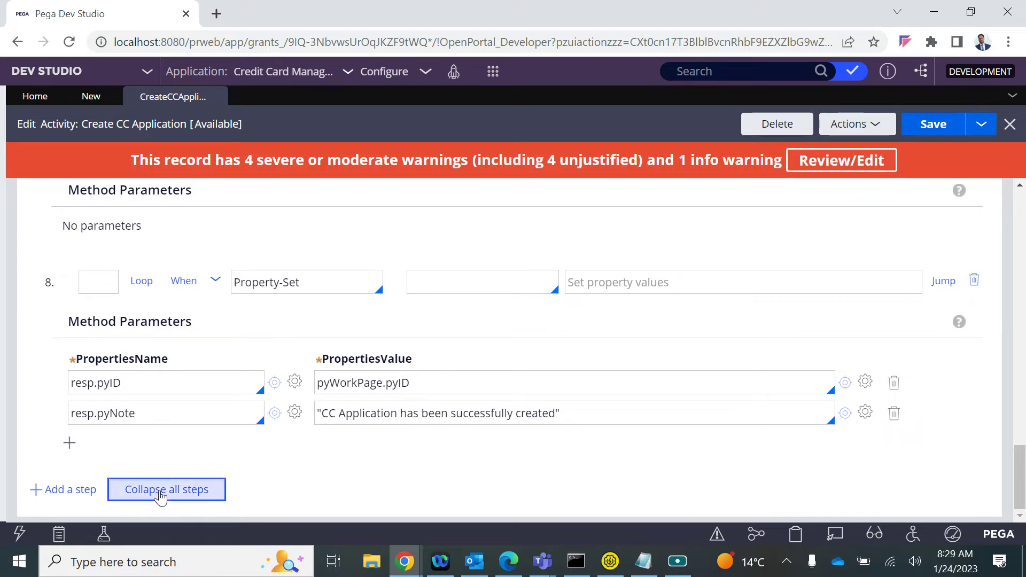
{"action": "key", "text": "ctrl+s"}
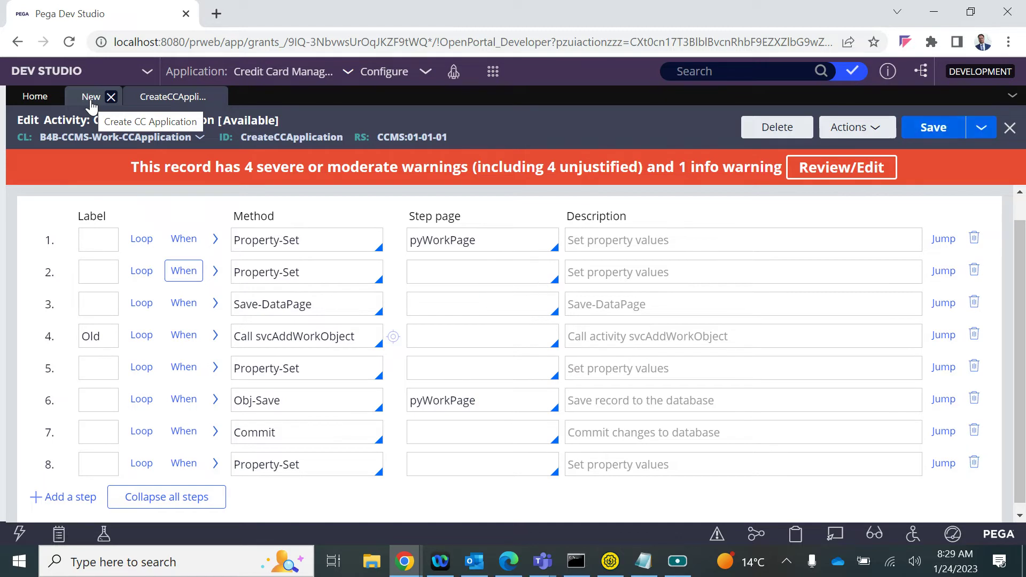
On the SOAP service's Request settings, make the request parameter an XML Literal
{"action": "left_click", "coordinate": [91, 102]}
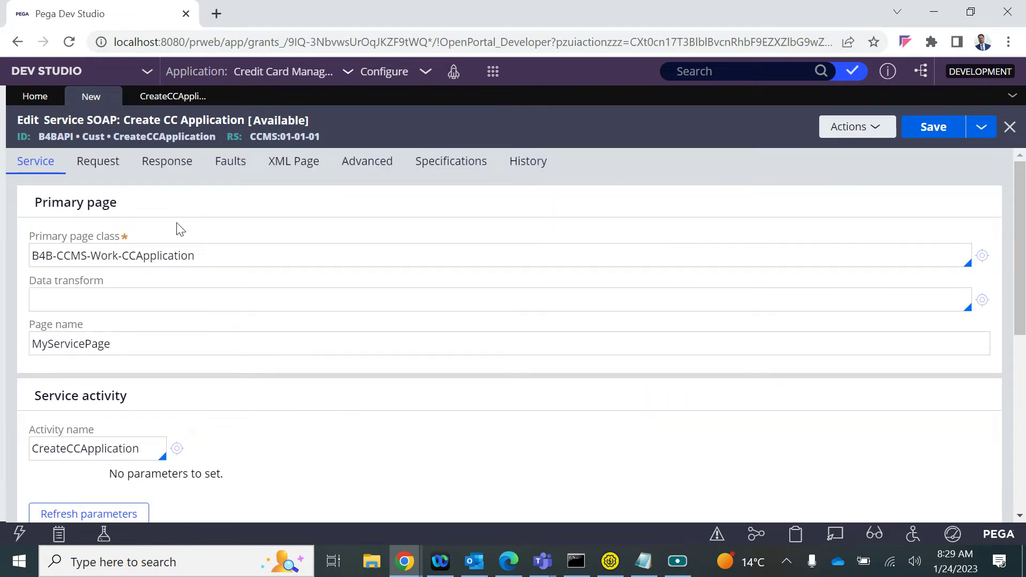
{"action": "left_click", "coordinate": [107, 166]}
{"action": "scroll", "coordinate": [225, 412], "scroll_direction": "down", "scroll_amount": 1}
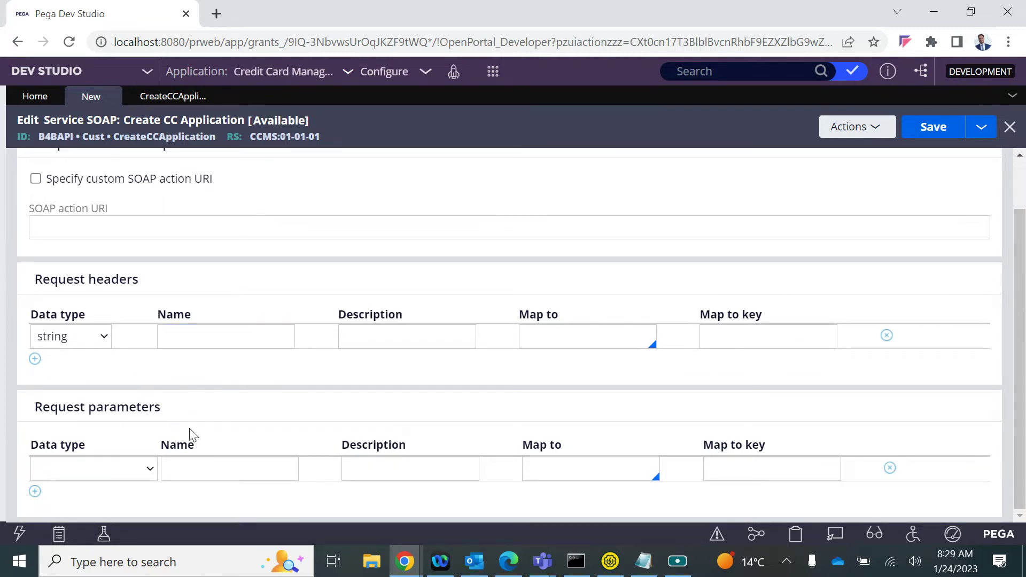
{"action": "left_click", "coordinate": [124, 478]}
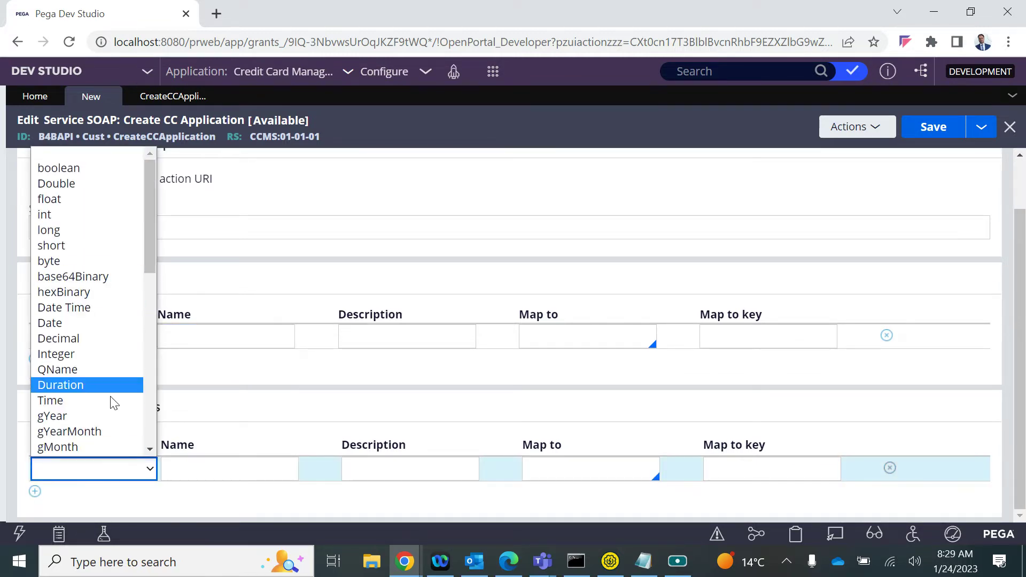
{"action": "scroll", "coordinate": [111, 424], "scroll_direction": "down", "scroll_amount": 6}
{"action": "scroll", "coordinate": [111, 423], "scroll_direction": "down", "scroll_amount": 2}
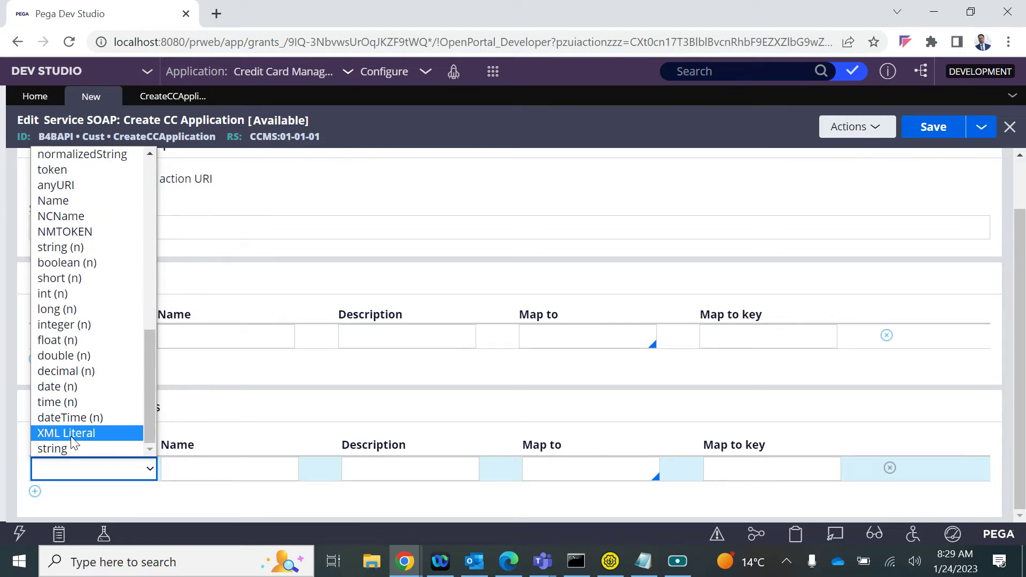
{"action": "left_click", "coordinate": [110, 431]}
Name the request parameter CCRequest and set its Map to value to Parse XML
{"action": "left_click", "coordinate": [250, 477]}
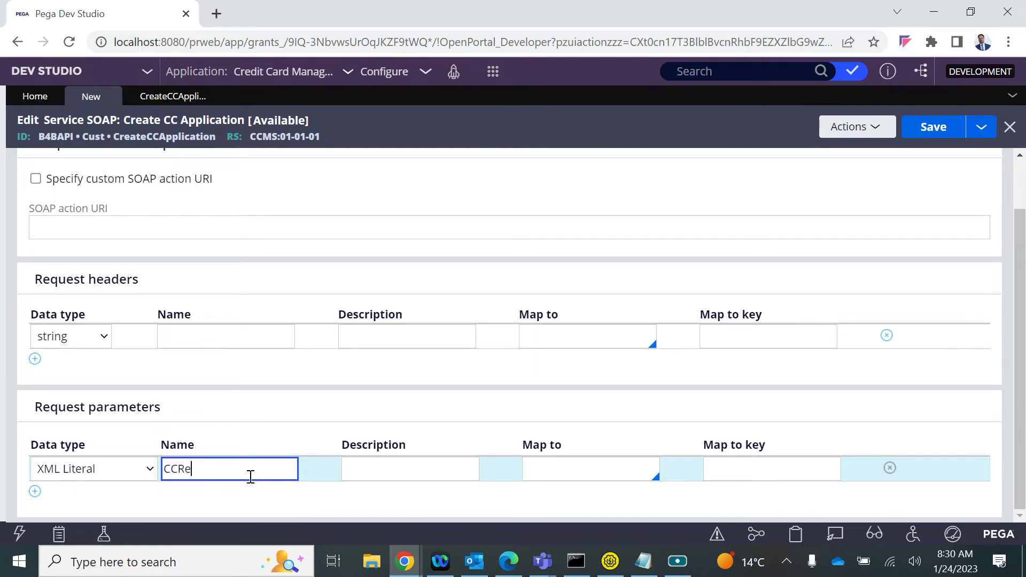
{"action": "left_click", "coordinate": [571, 480]}
{"action": "key", "text": "Down"}
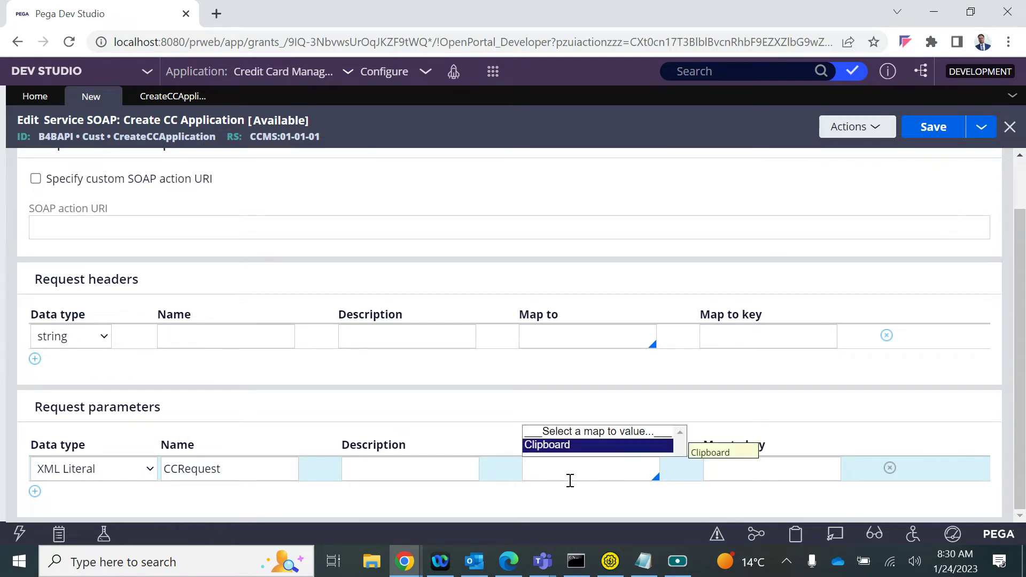
{"action": "key", "text": "Return"}
{"action": "left_click", "coordinate": [752, 472]}
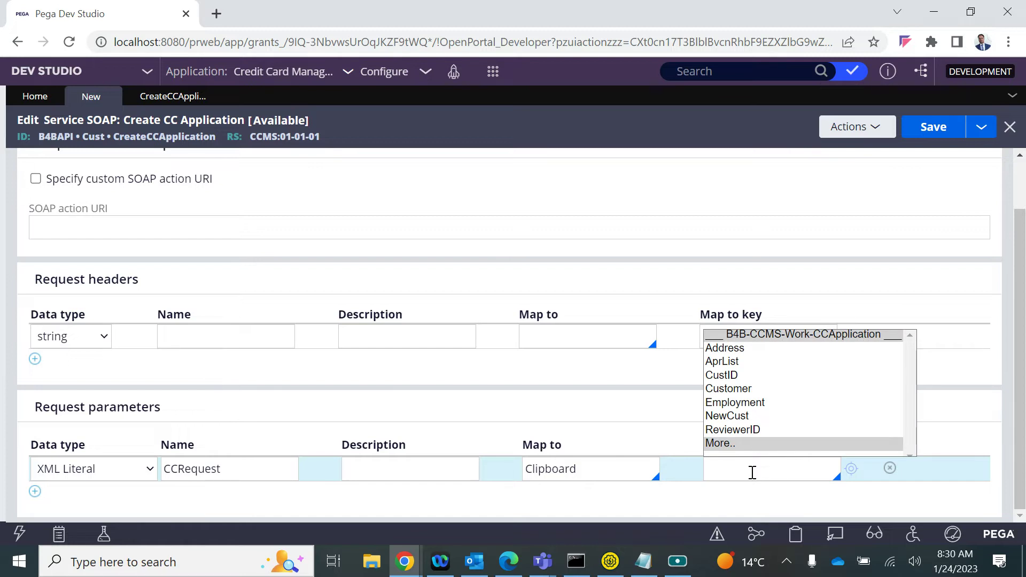
{"action": "double_click", "coordinate": [541, 457]}
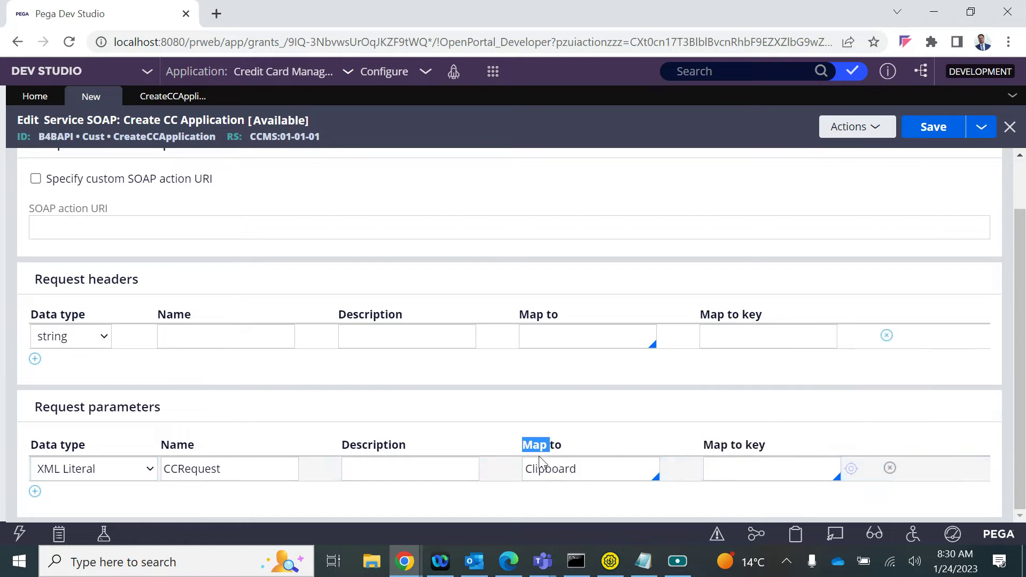
{"action": "double_click", "coordinate": [548, 476]}
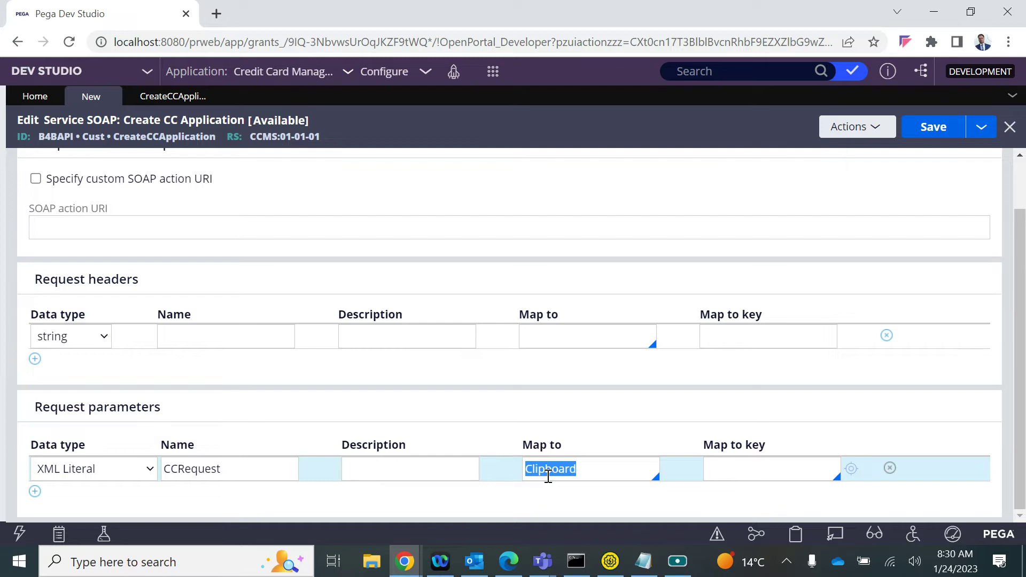
{"action": "type", "text": "XML"}
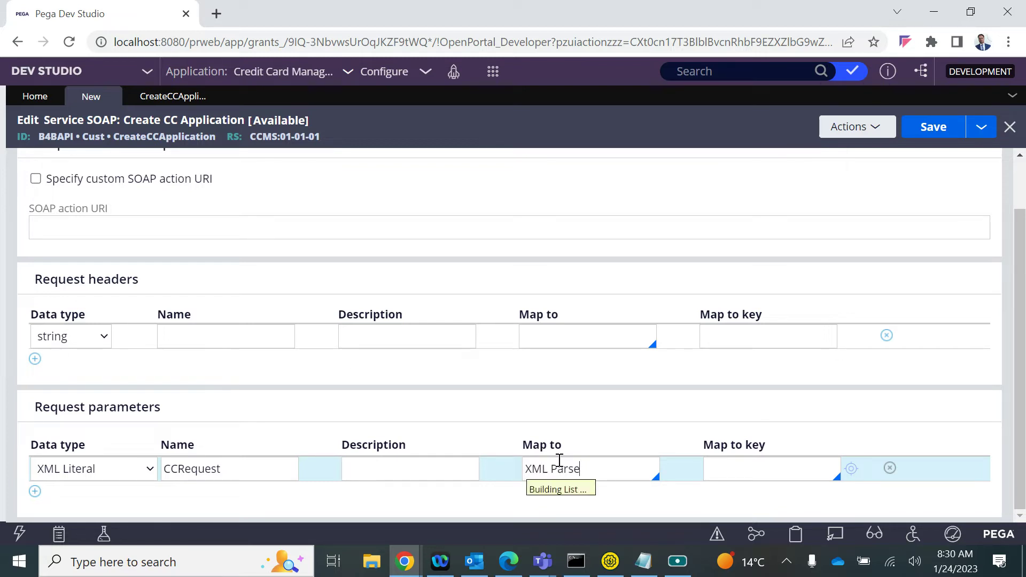
{"action": "type", "text": " Parse"}
{"action": "key", "text": "Down"}
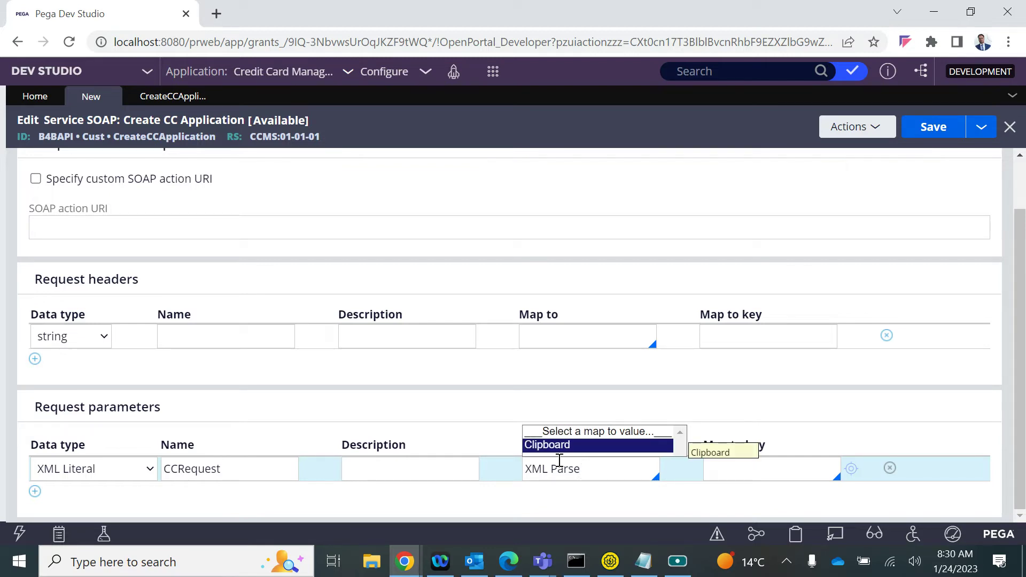
{"action": "key", "text": "Escape"}
{"action": "left_click", "coordinate": [759, 466]}
{"action": "left_click", "coordinate": [614, 505]}
{"action": "key", "text": "ctrl+a"}
{"action": "type", "text": "P"}
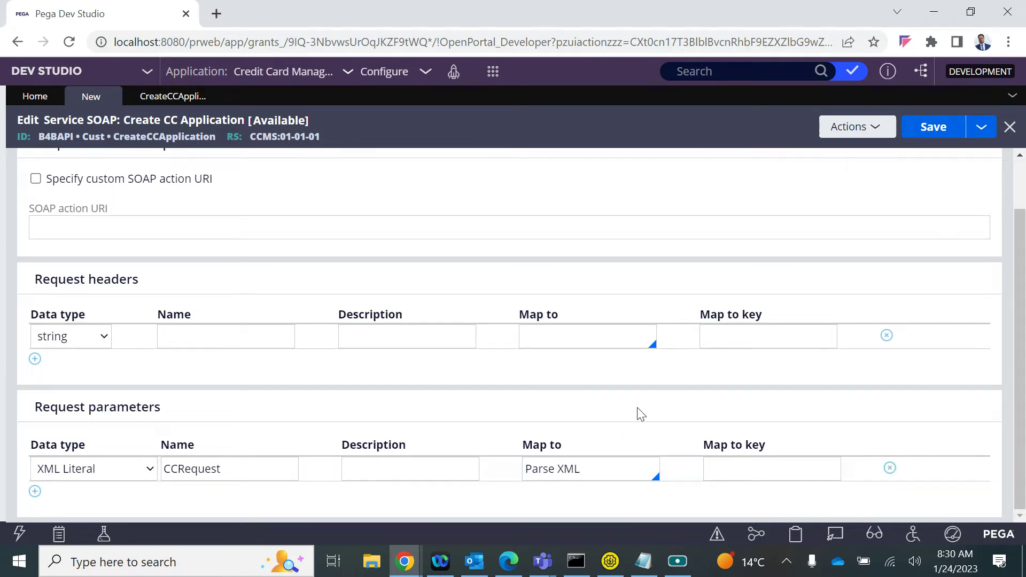
{"action": "left_click", "coordinate": [717, 466]}
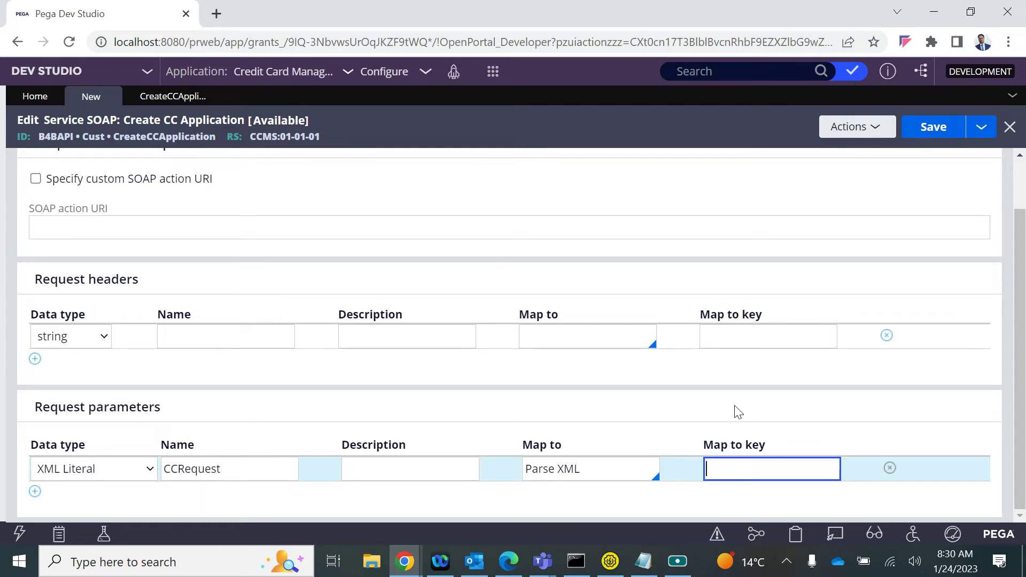
On a trial header row, set data type XML Literal and map-to source XML ParseRule
{"action": "left_click", "coordinate": [99, 338]}
{"action": "left_click", "coordinate": [88, 369]}
{"action": "left_click", "coordinate": [708, 326]}
{"action": "left_click", "coordinate": [616, 344]}
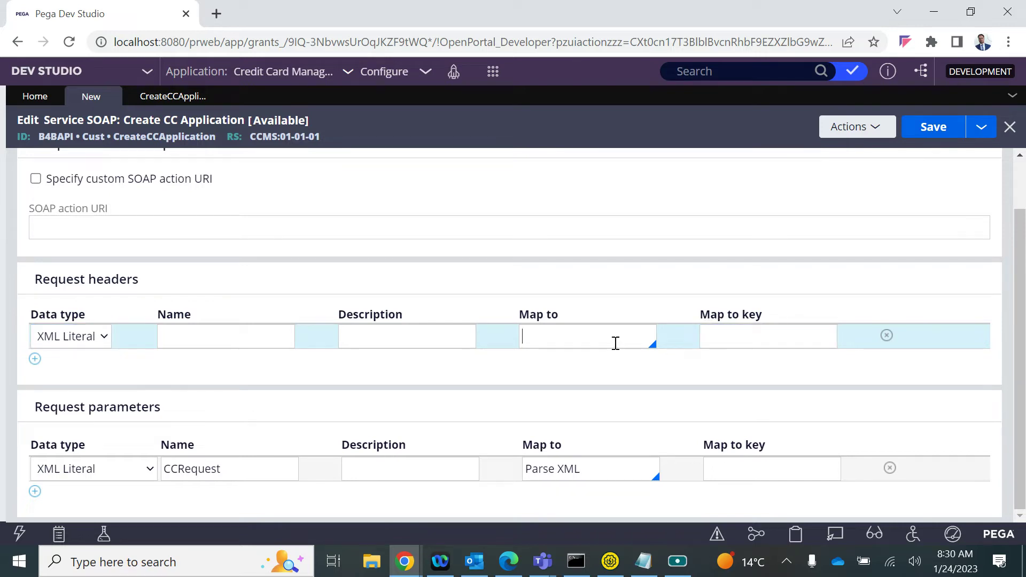
{"action": "key", "text": "Down"}
{"action": "key", "text": "Down"}
{"action": "key", "text": "Down"}
{"action": "key", "text": "Down"}
{"action": "key", "text": "Down"}
{"action": "key", "text": "Down"}
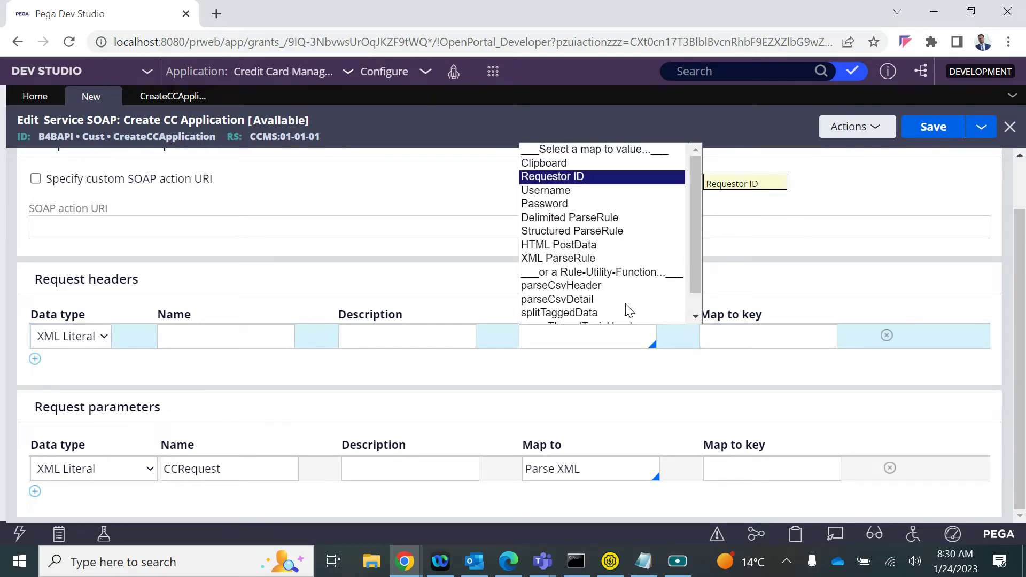
{"action": "key", "text": "Down"}
{"action": "key", "text": "Down"}
{"action": "key", "text": "Return"}
Copy XML ParseRule into the CCRequest parameter's Map to and delete the trial header row
{"action": "left_click", "coordinate": [556, 357]}
{"action": "triple_click", "coordinate": [559, 346]}
{"action": "key", "text": "ctrl+c"}
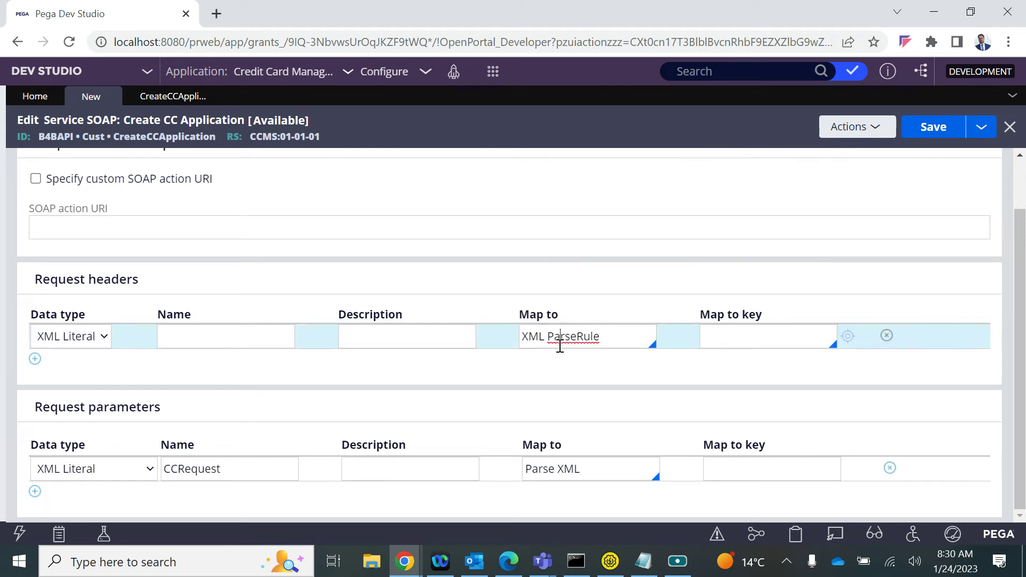
{"action": "left_click", "coordinate": [564, 476]}
{"action": "key", "text": "ctrl+v"}
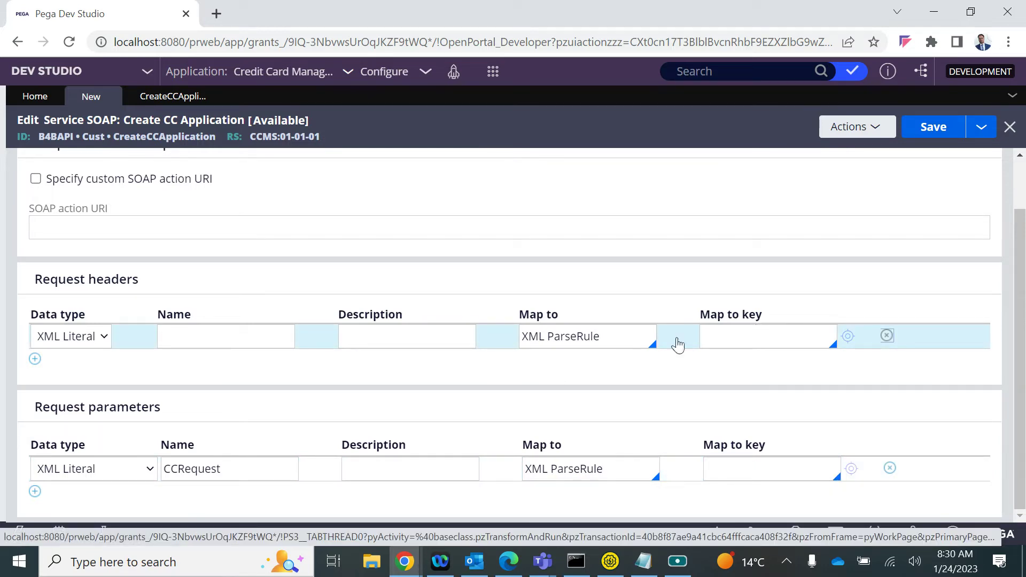
{"action": "left_click", "coordinate": [886, 338]}
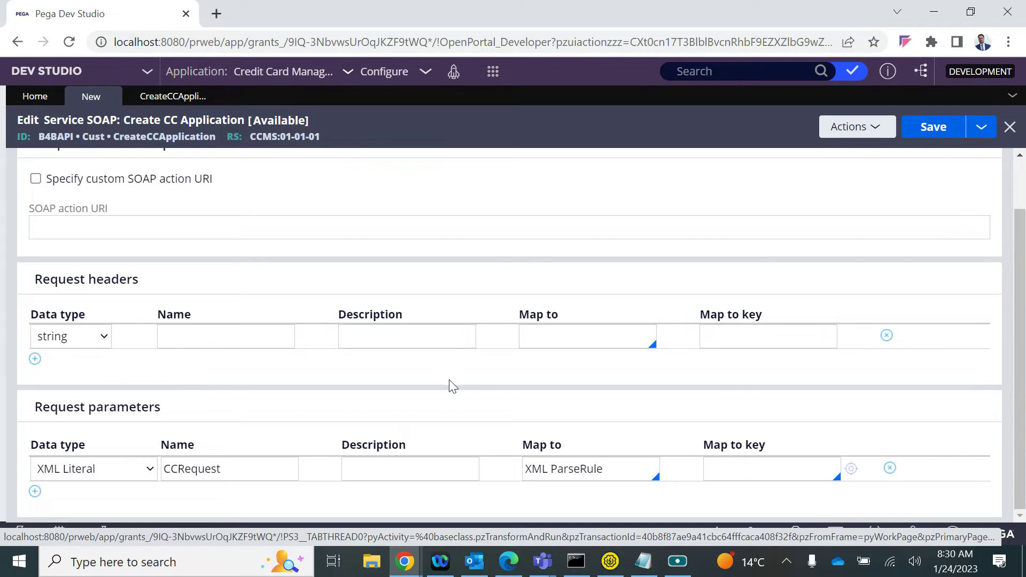
Select the parameter name CCRequest and return to its Map to key field
{"action": "left_click", "coordinate": [735, 465]}
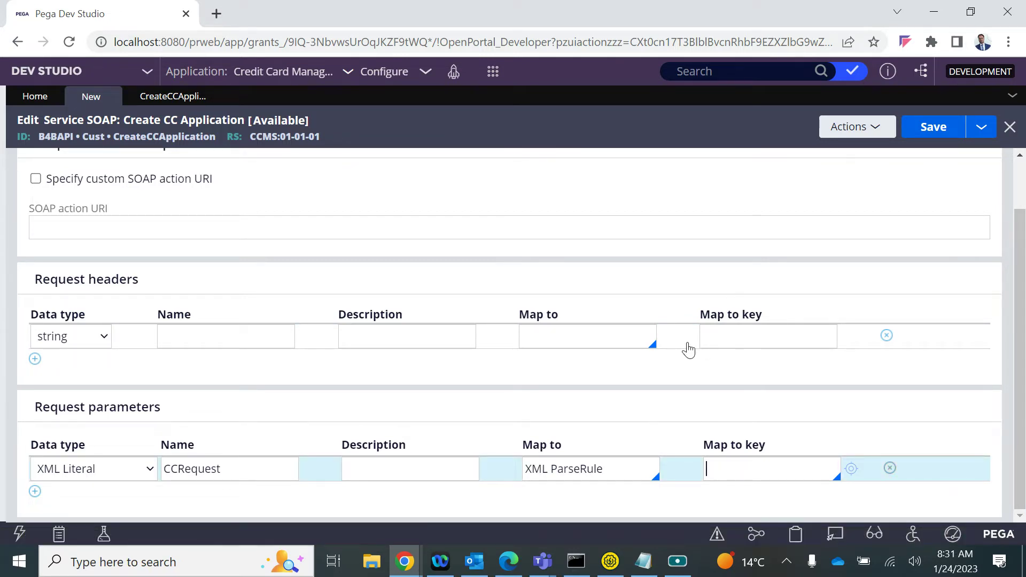
{"action": "left_click", "coordinate": [208, 475]}
{"action": "double_click", "coordinate": [197, 470]}
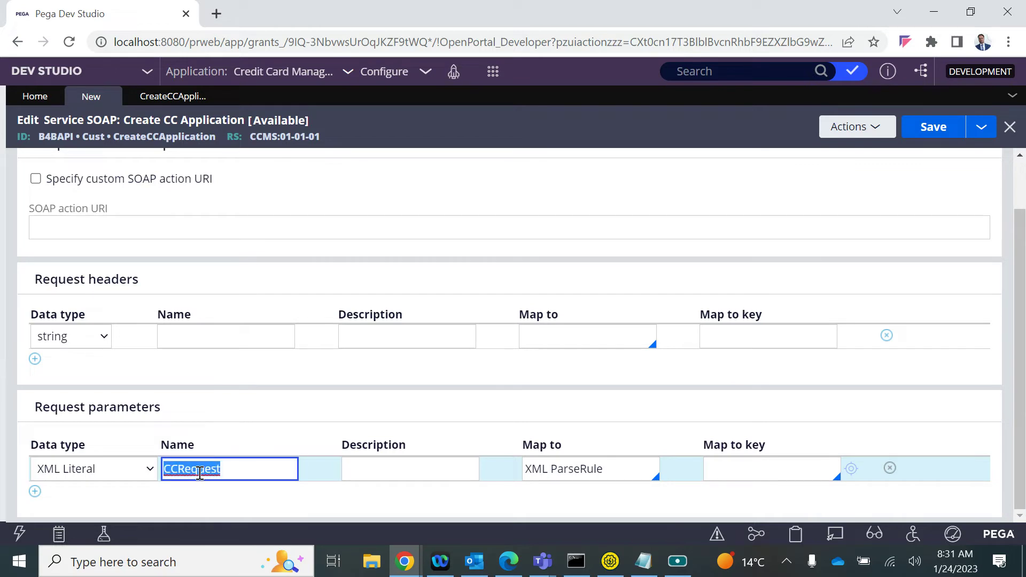
{"action": "left_click", "coordinate": [747, 468]}
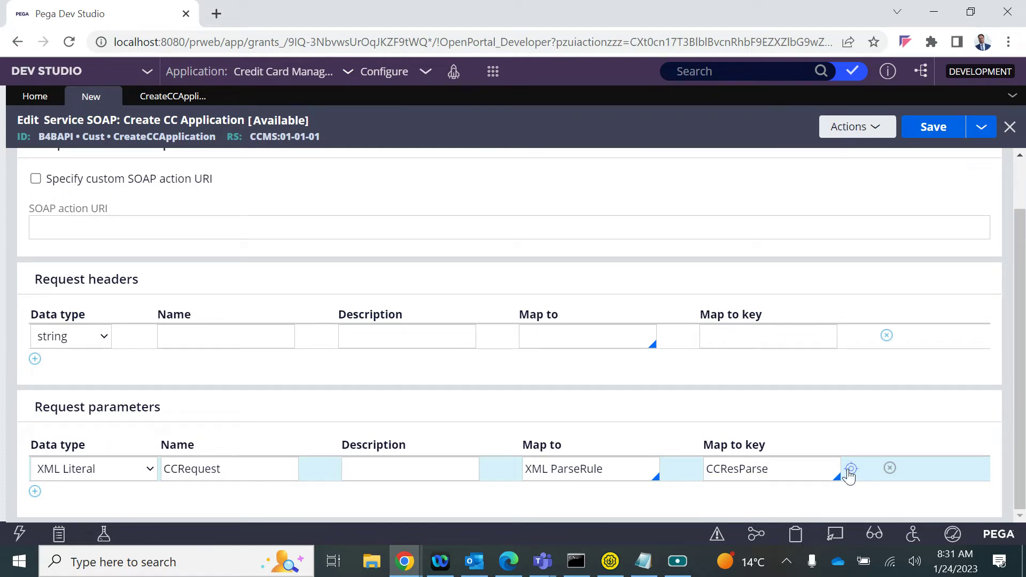
Create the CCResParse Parse XML rule from the parameter's Map to key
{"action": "left_click", "coordinate": [851, 470]}
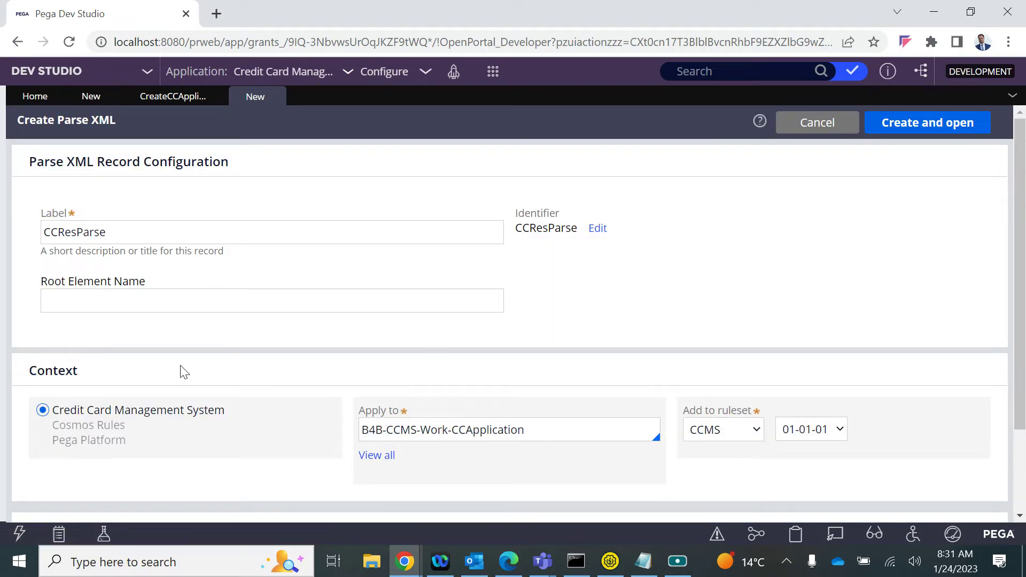
{"action": "key", "text": "ctrl+v"}
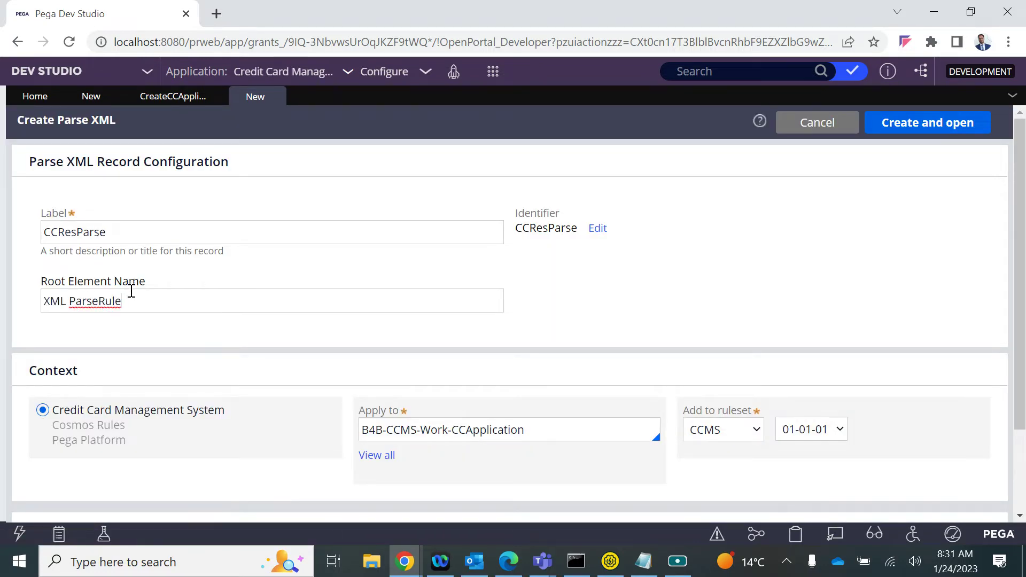
{"action": "left_click", "coordinate": [167, 94]}
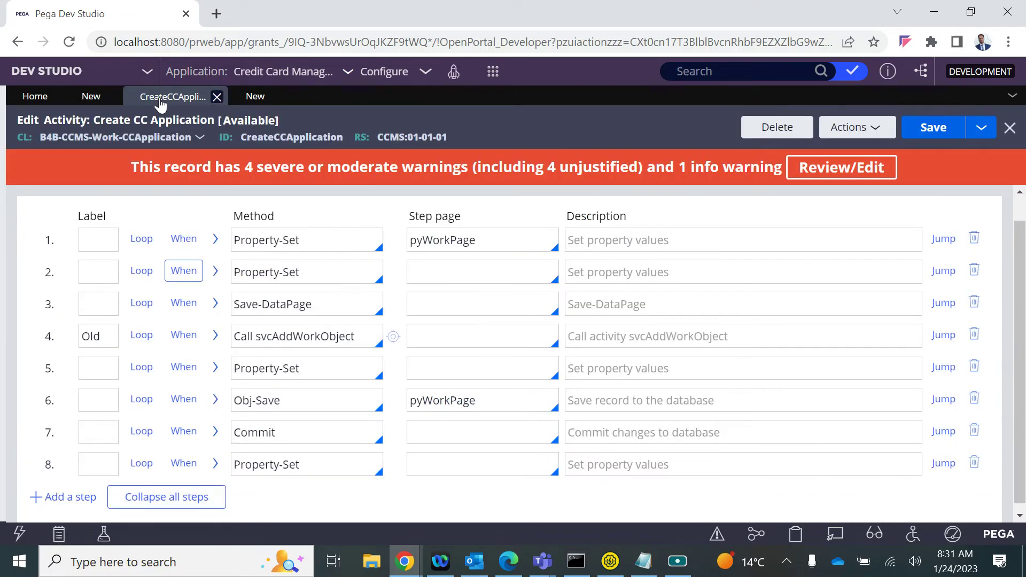
{"action": "left_click", "coordinate": [91, 96]}
Copy CCRequest from the service parameter and paste it as the Root Element Name
{"action": "left_click", "coordinate": [202, 469]}
{"action": "double_click", "coordinate": [205, 469]}
{"action": "key", "text": "ctrl+c"}
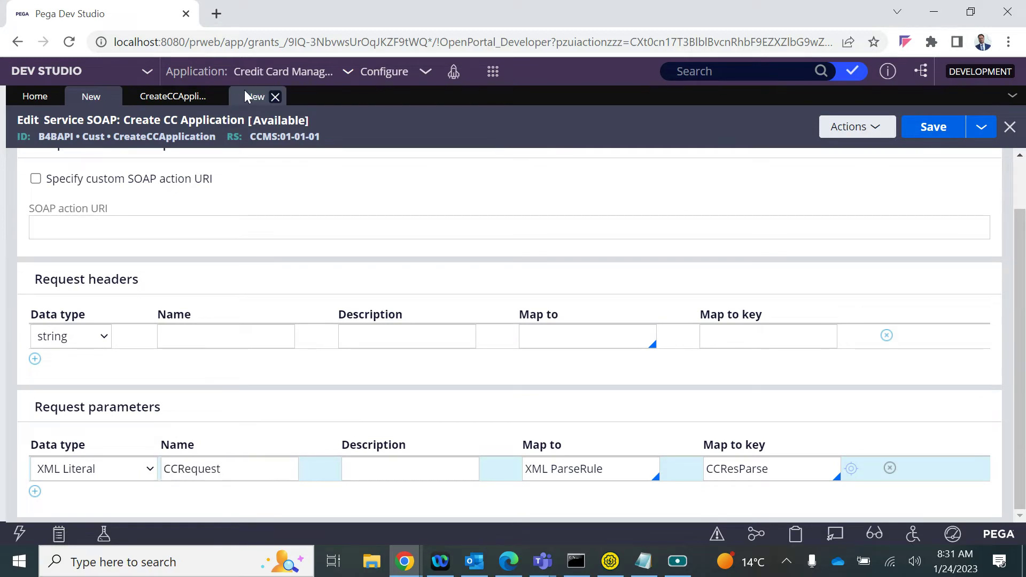
{"action": "left_click", "coordinate": [250, 97]}
{"action": "triple_click", "coordinate": [105, 299]}
{"action": "key", "text": "ctrl+v"}
Create the CCResParse rule and add a child element under CCRequest, discarding a stray attribute
{"action": "left_click", "coordinate": [947, 135]}
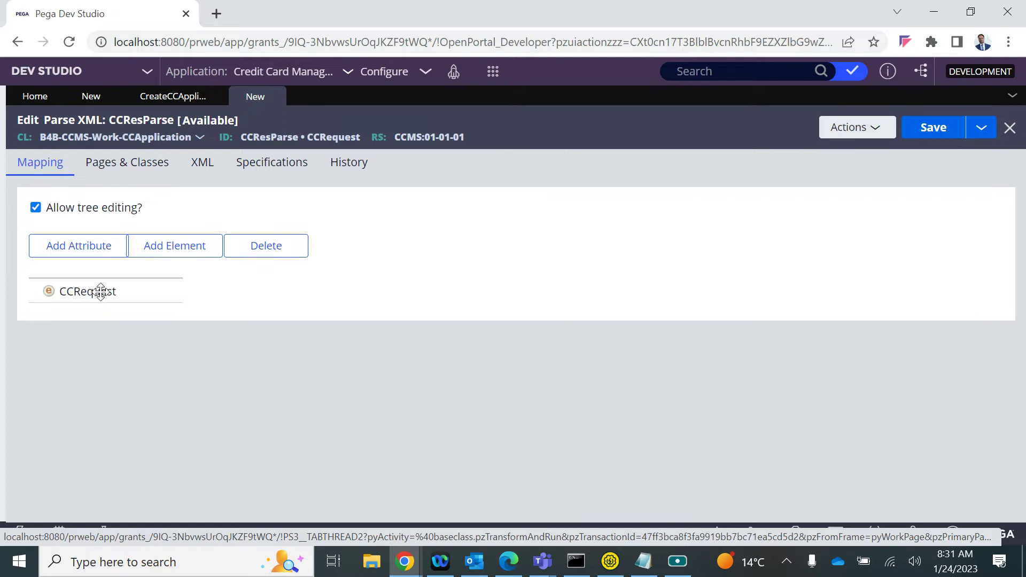
{"action": "left_click", "coordinate": [69, 292]}
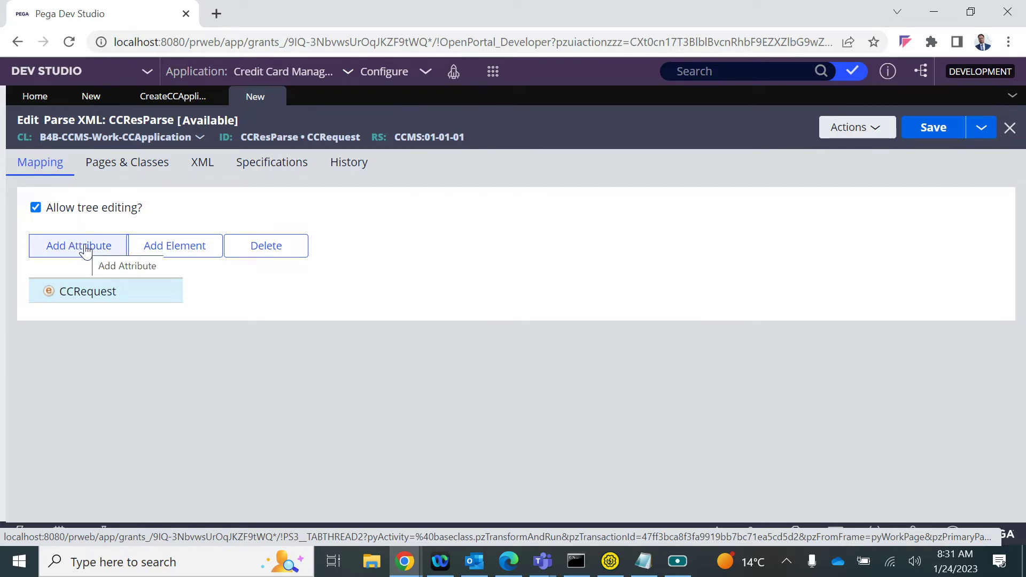
{"action": "left_click", "coordinate": [86, 249]}
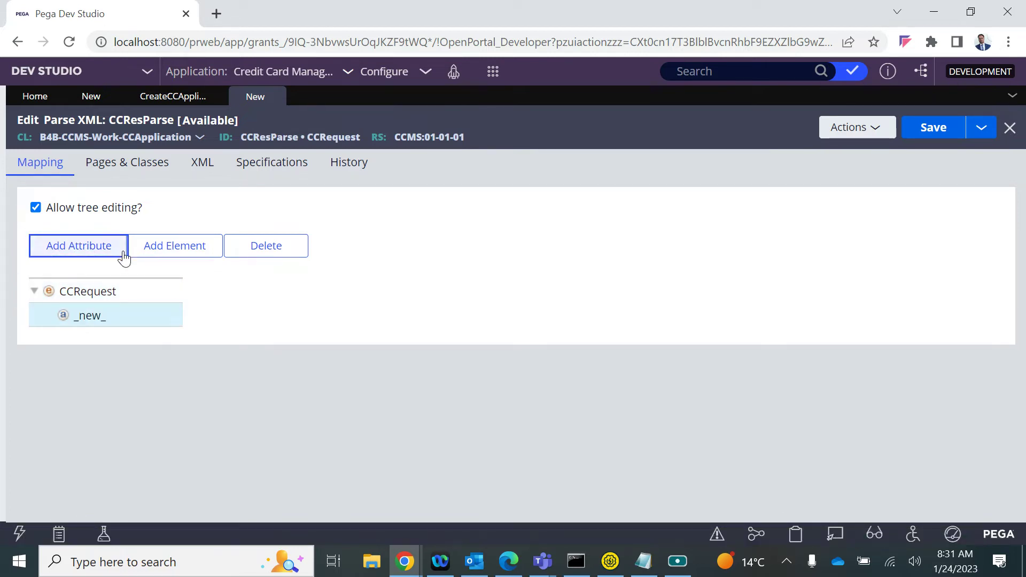
{"action": "left_click", "coordinate": [236, 253]}
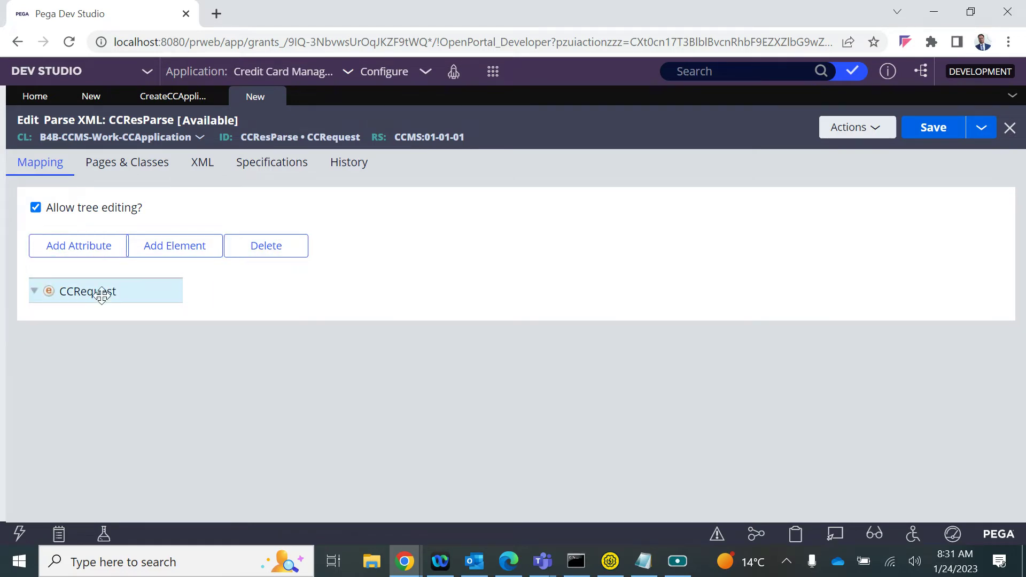
{"action": "left_click", "coordinate": [177, 245]}
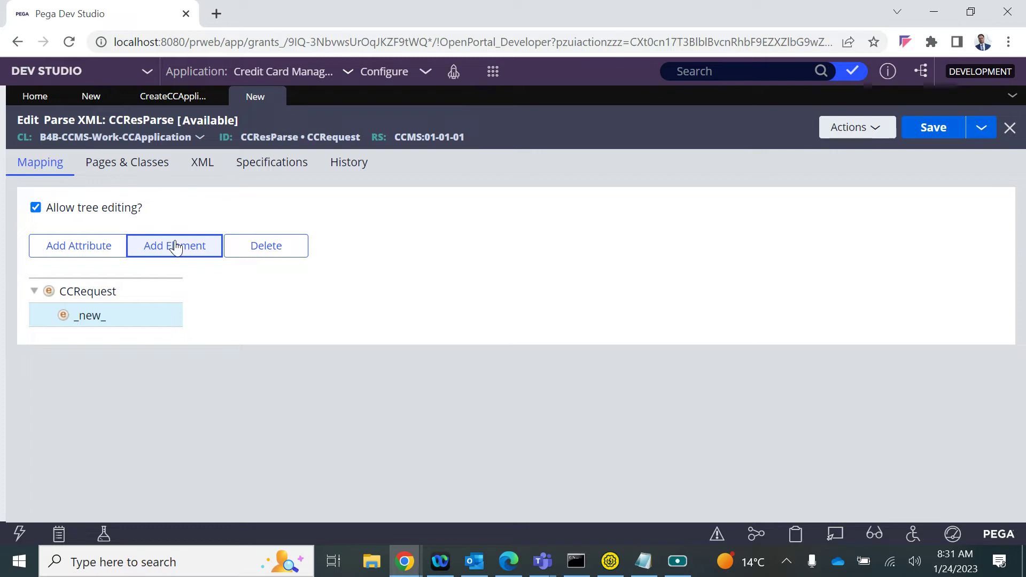
Map the new element to the .NewCust property and name its node NewCust
{"action": "double_click", "coordinate": [83, 315]}
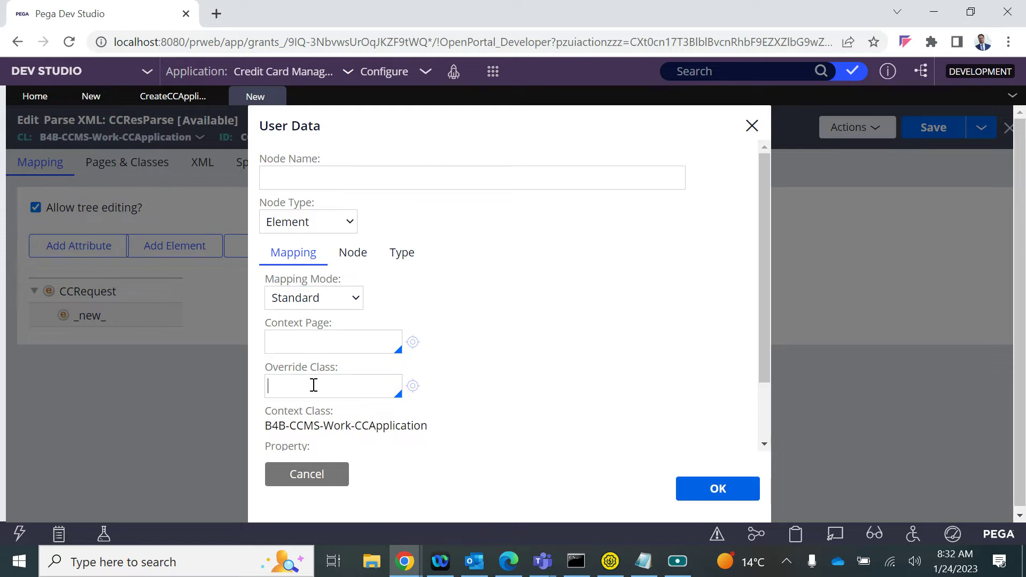
{"action": "scroll", "coordinate": [314, 385], "scroll_direction": "down", "scroll_amount": 2}
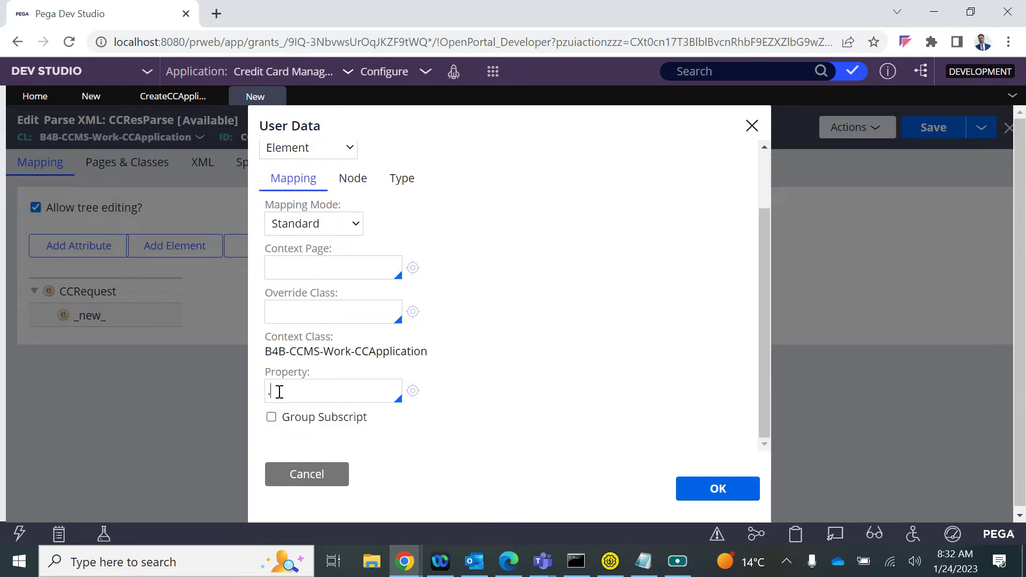
{"action": "key", "text": "Down"}
{"action": "key", "text": "Down"}
{"action": "key", "text": "Down"}
{"action": "key", "text": "Down"}
{"action": "key", "text": "Down"}
{"action": "key", "text": "Down"}
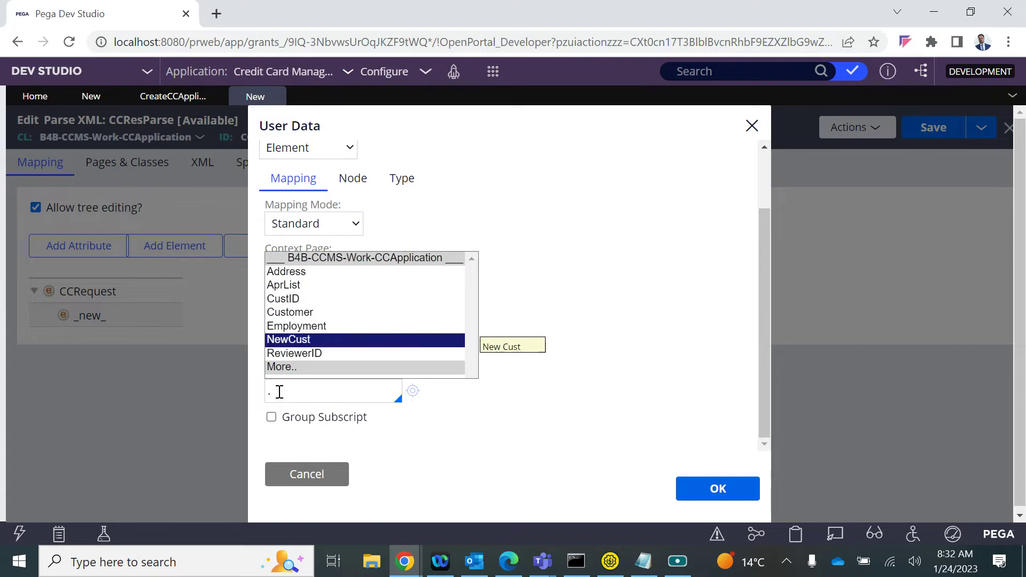
{"action": "key", "text": "Return"}
{"action": "double_click", "coordinate": [293, 395]}
{"action": "key", "text": "ctrl+c"}
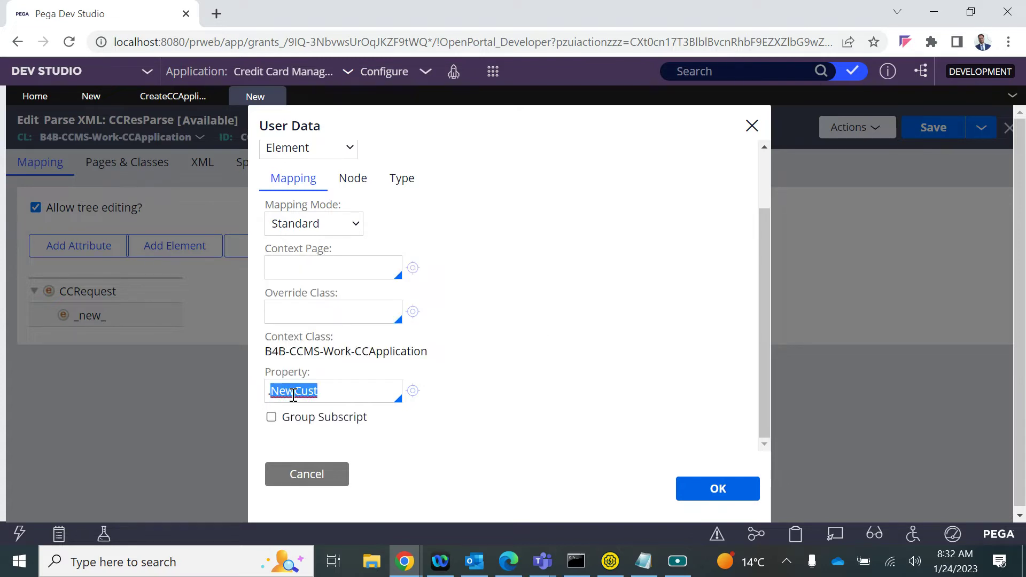
{"action": "scroll", "coordinate": [321, 214], "scroll_direction": "up", "scroll_amount": 2}
{"action": "left_click", "coordinate": [277, 174]}
{"action": "key", "text": "ctrl+v"}
{"action": "left_click", "coordinate": [505, 262]}
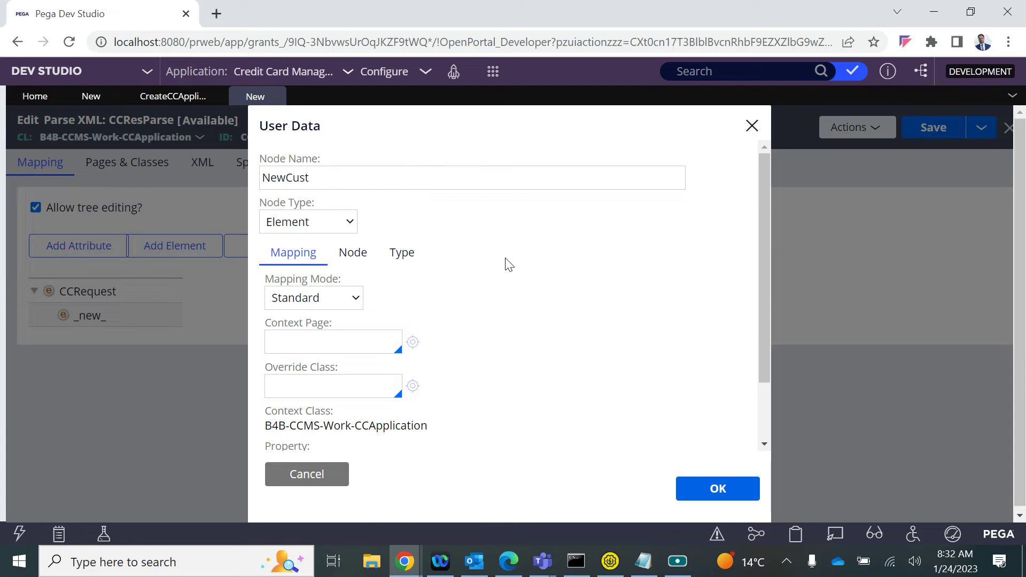
{"action": "left_click", "coordinate": [718, 488]}
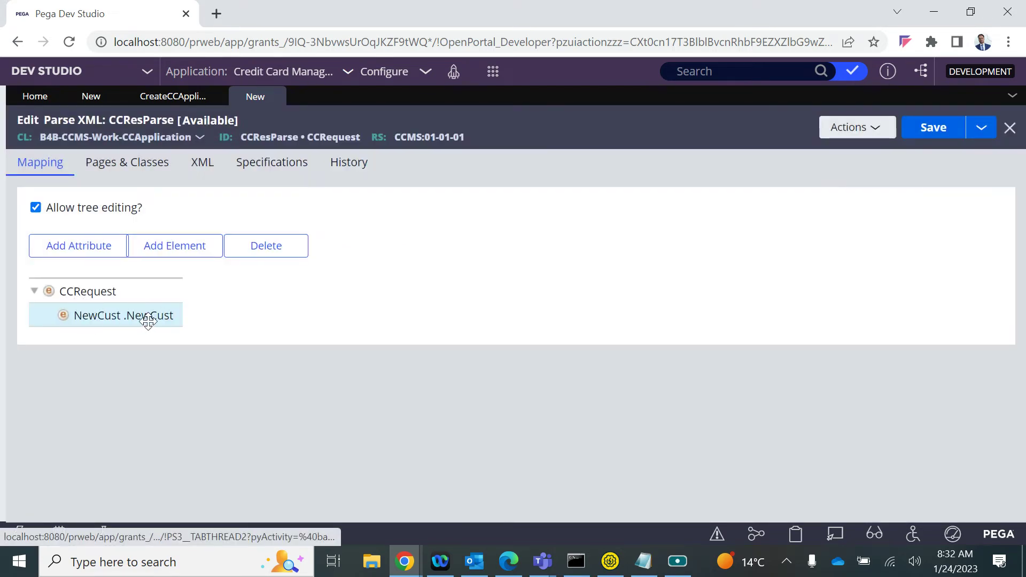
Add a CID element mapped to .CustID under CCRequest, then add another new element
{"action": "left_click", "coordinate": [89, 291]}
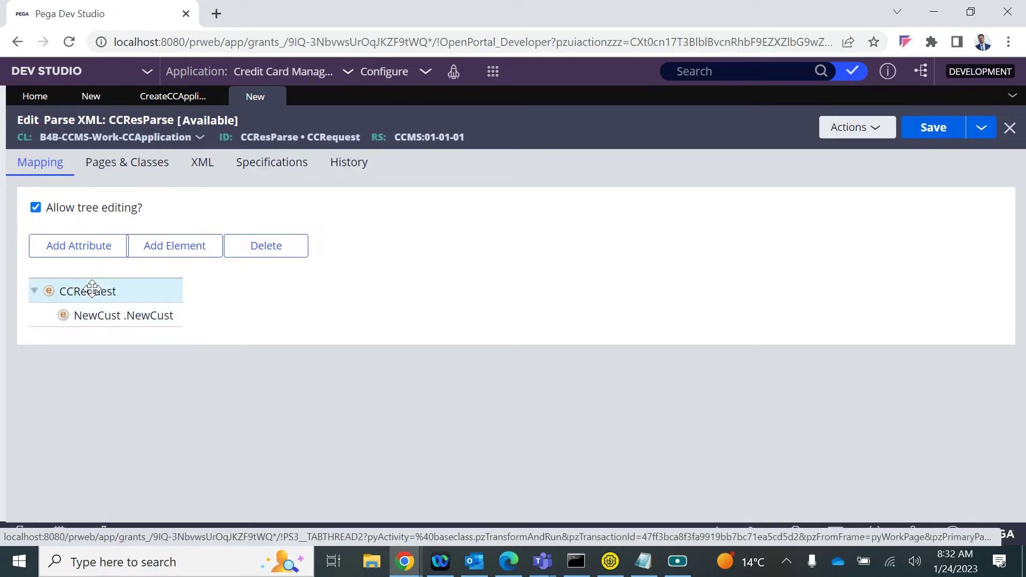
{"action": "left_click", "coordinate": [162, 247]}
{"action": "double_click", "coordinate": [87, 341]}
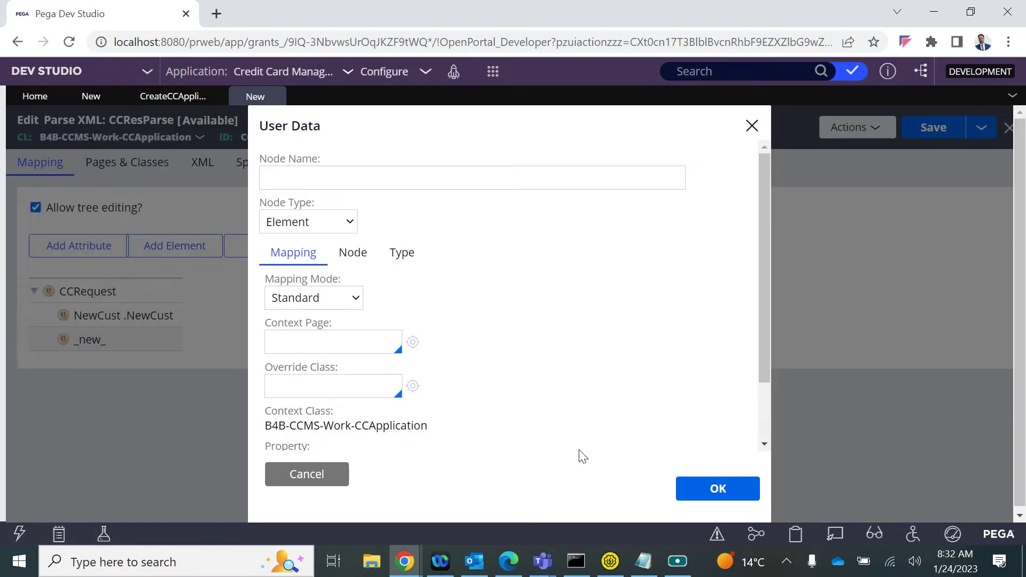
{"action": "left_click", "coordinate": [319, 177]}
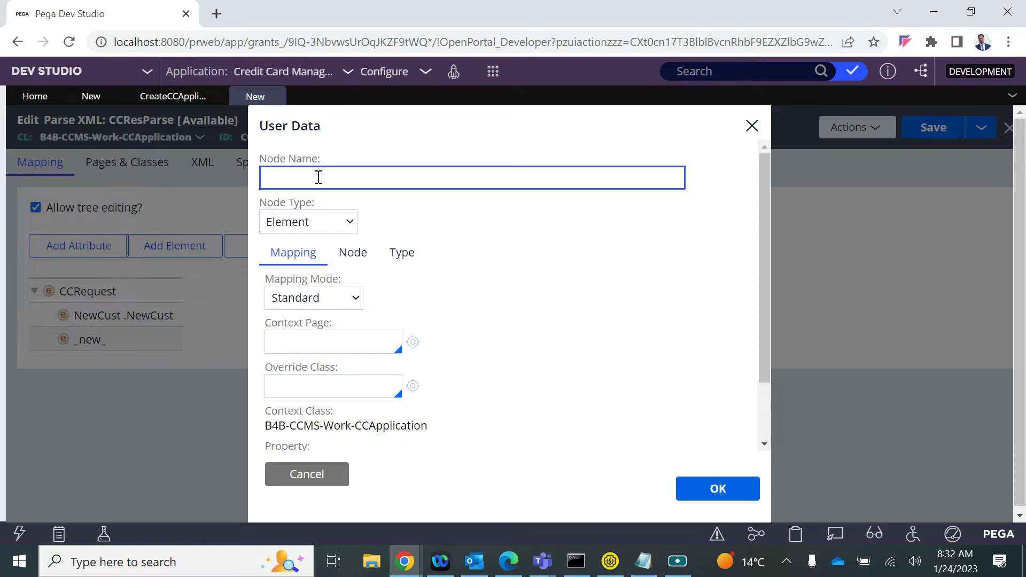
{"action": "scroll", "coordinate": [319, 177], "scroll_direction": "down", "scroll_amount": 2}
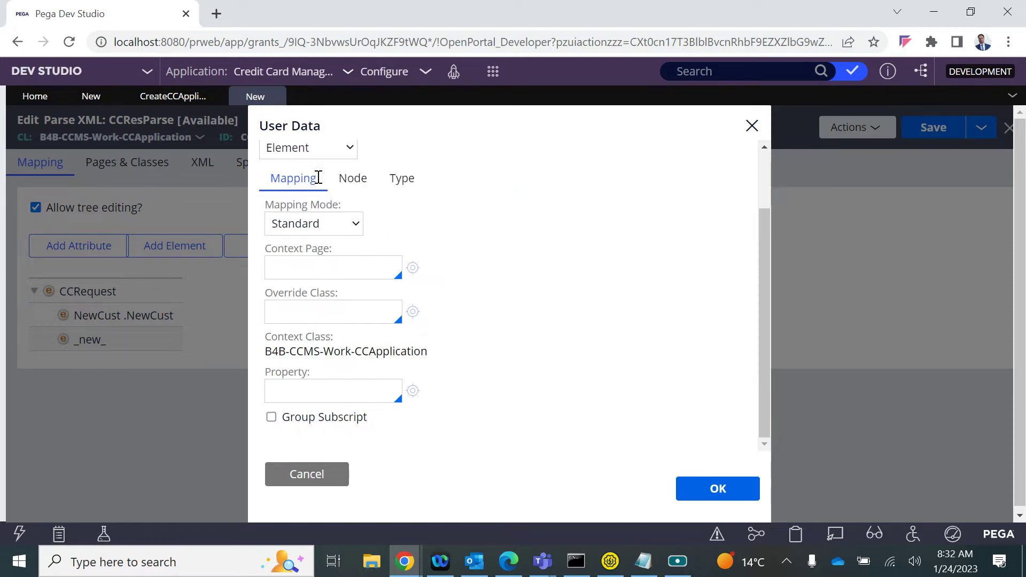
{"action": "type", "text": "."}
{"action": "key", "text": "Down"}
{"action": "key", "text": "Down"}
{"action": "key", "text": "Return"}
{"action": "left_click", "coordinate": [717, 486]}
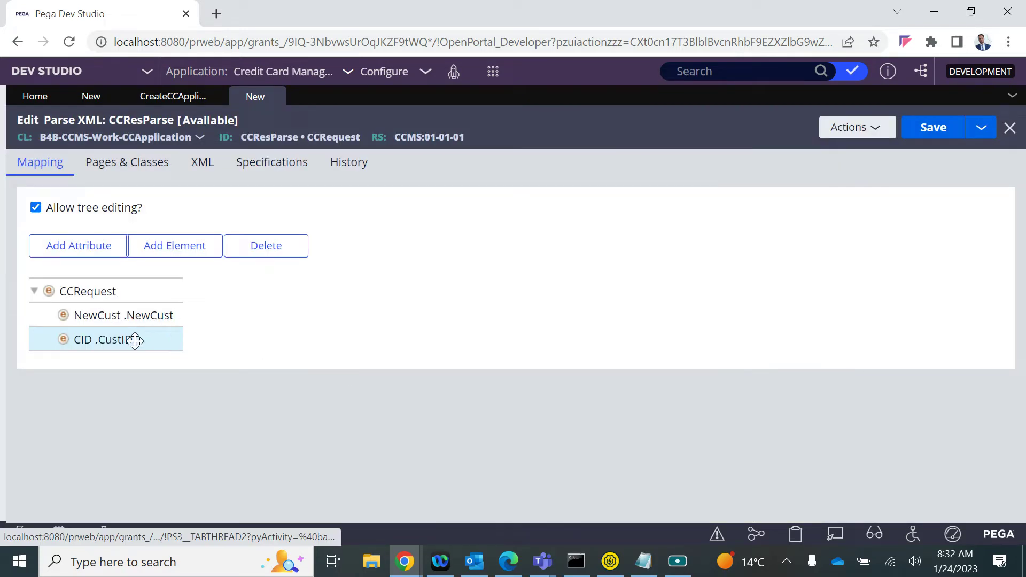
{"action": "left_click", "coordinate": [82, 282]}
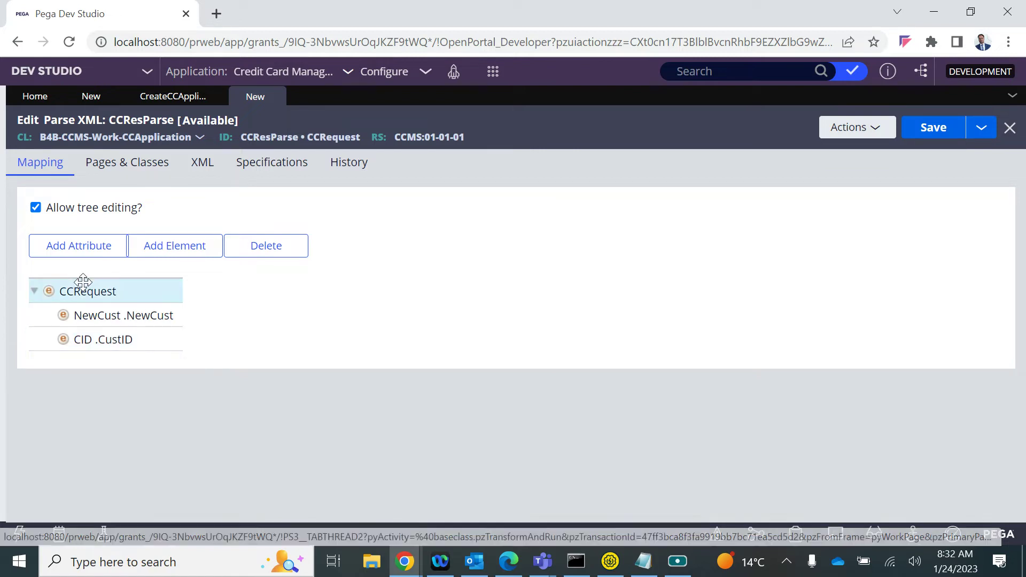
{"action": "left_click", "coordinate": [168, 249]}
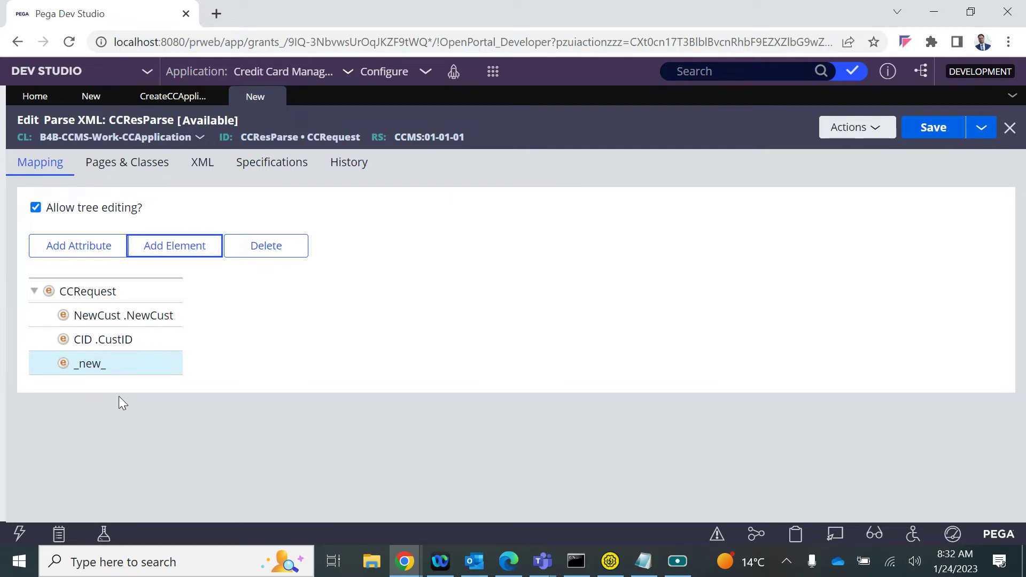
Set the new element's Context Page to .Customer
{"action": "double_click", "coordinate": [86, 364]}
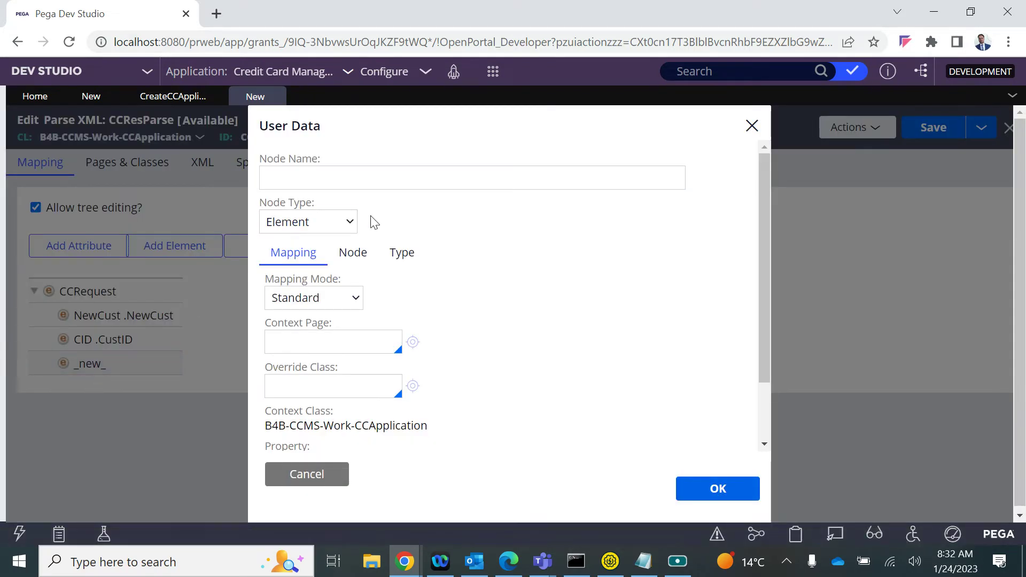
{"action": "left_click", "coordinate": [301, 184]}
{"action": "type", "text": "."}
{"action": "key", "text": "Down"}
{"action": "key", "text": "Down"}
{"action": "key", "text": "Down"}
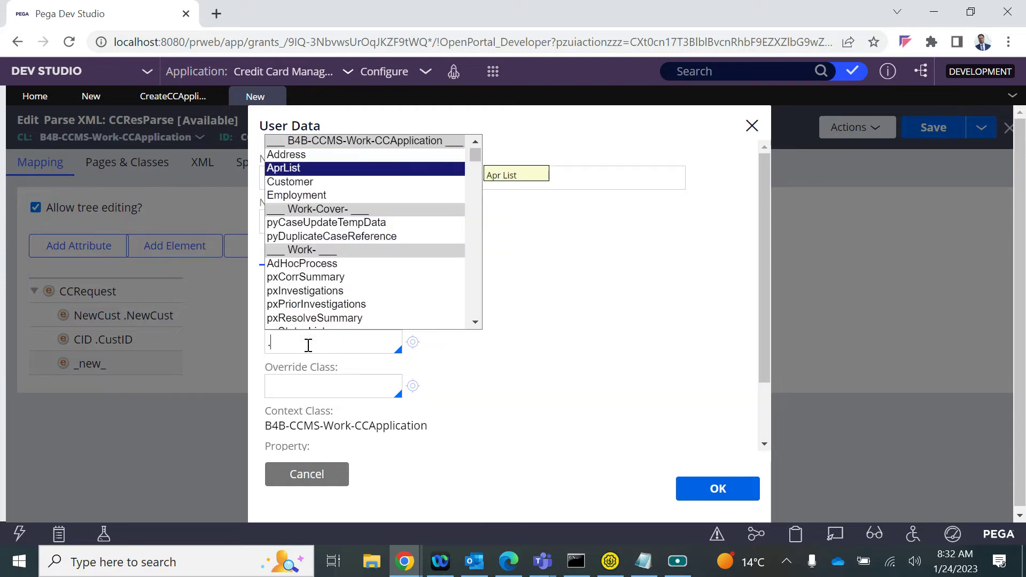
{"action": "key", "text": "Return"}
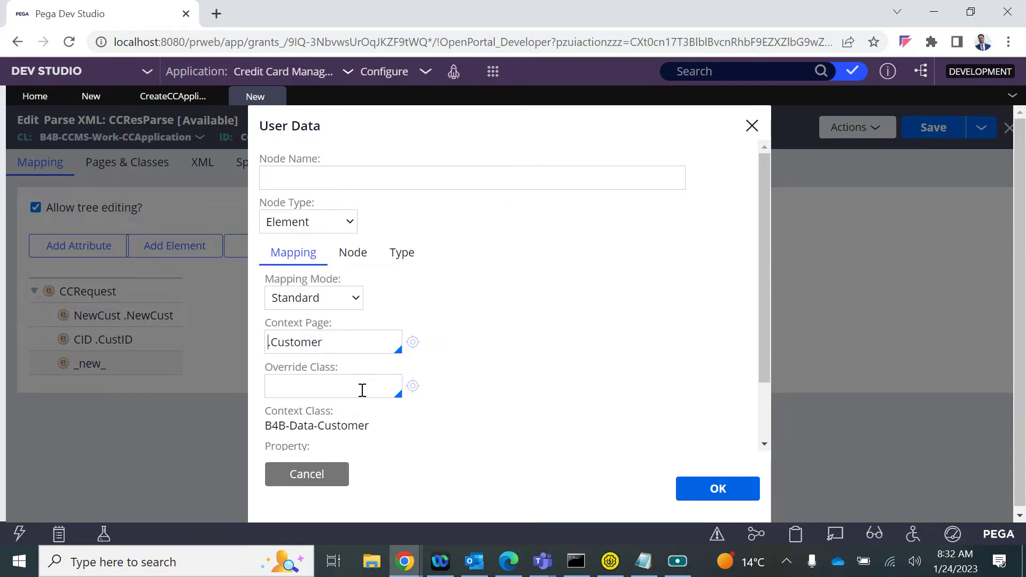
Name the element Customer by copying it from the context page, and confirm
{"action": "scroll", "coordinate": [362, 391], "scroll_direction": "down", "scroll_amount": 1}
{"action": "double_click", "coordinate": [292, 313]}
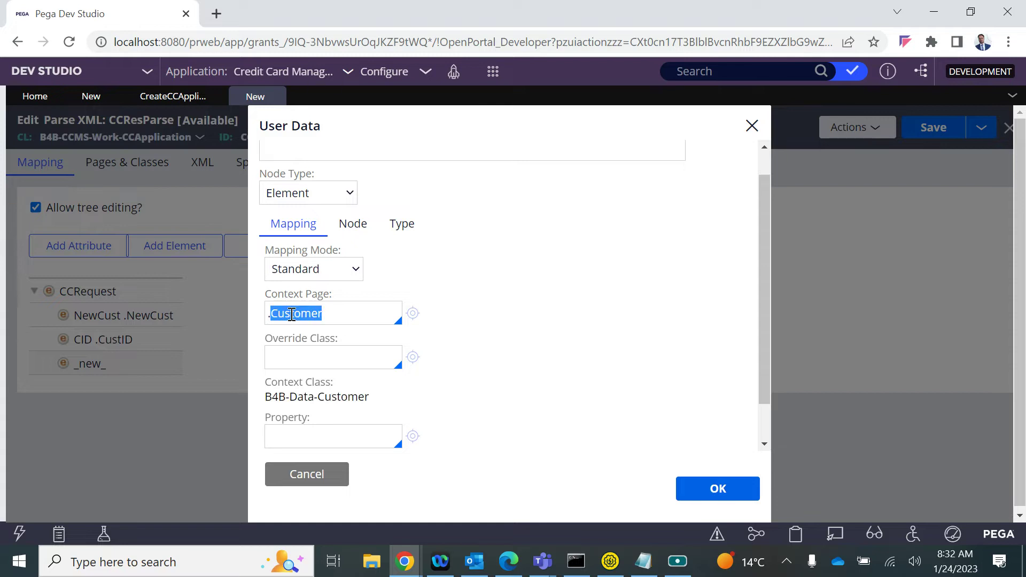
{"action": "key", "text": "ctrl+c"}
{"action": "left_click", "coordinate": [289, 147]}
{"action": "key", "text": "ctrl+v"}
{"action": "scroll", "coordinate": [440, 288], "scroll_direction": "up", "scroll_amount": 1}
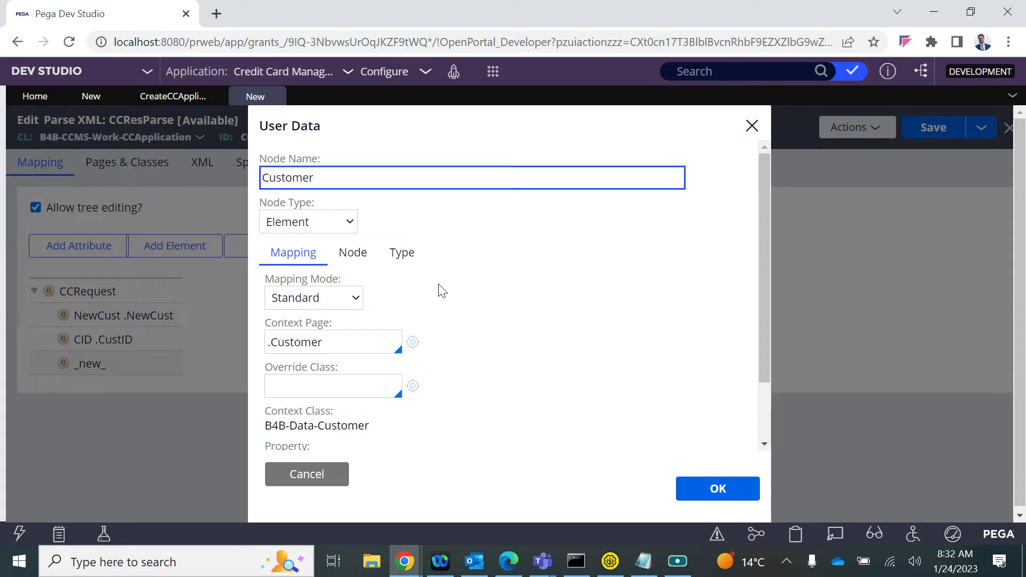
{"action": "scroll", "coordinate": [441, 291], "scroll_direction": "down", "scroll_amount": 2}
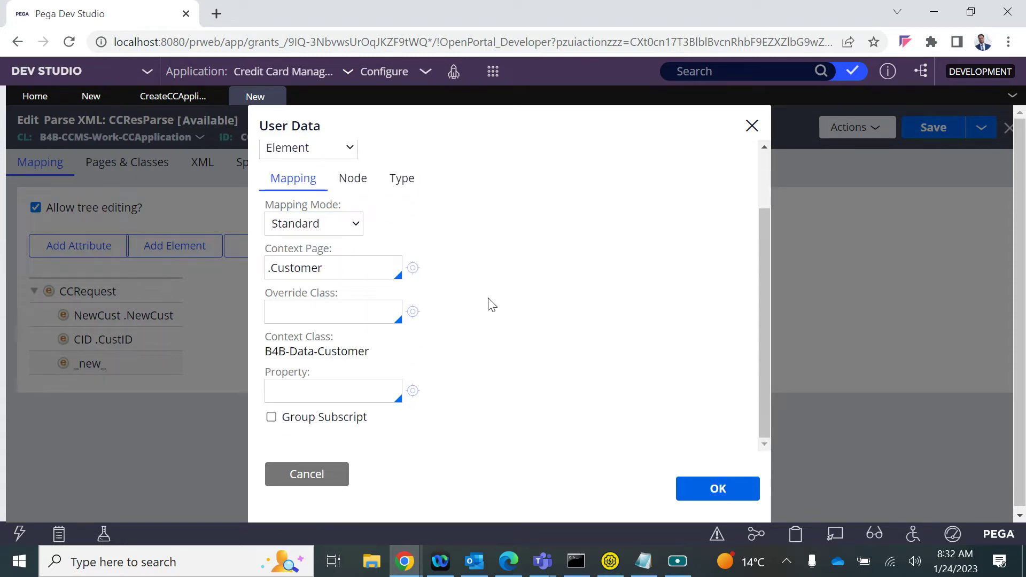
{"action": "left_click", "coordinate": [717, 489]}
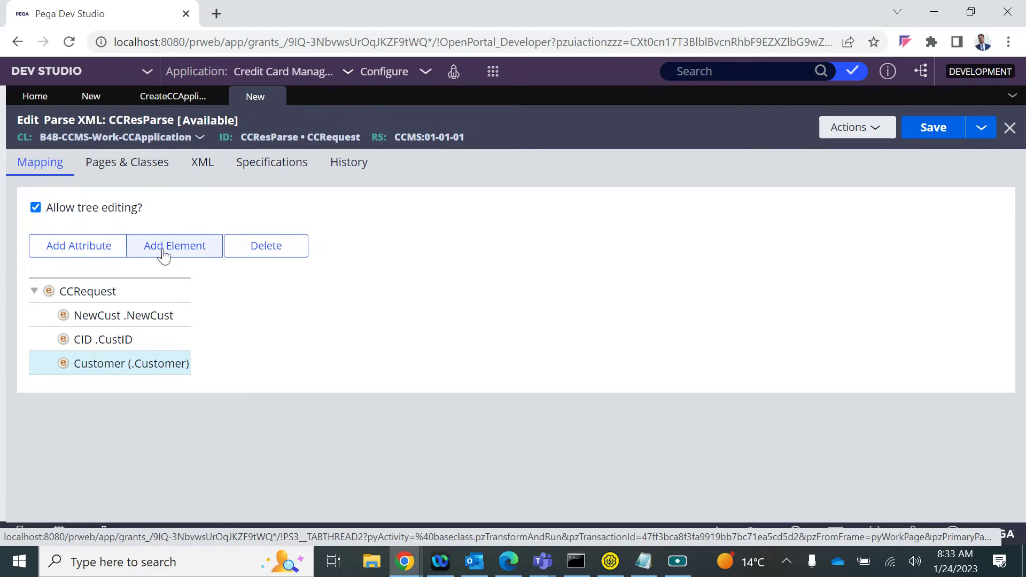
{"action": "left_click", "coordinate": [163, 250]}
Map the first child element under Customer to the .FirstName property
{"action": "double_click", "coordinate": [120, 389]}
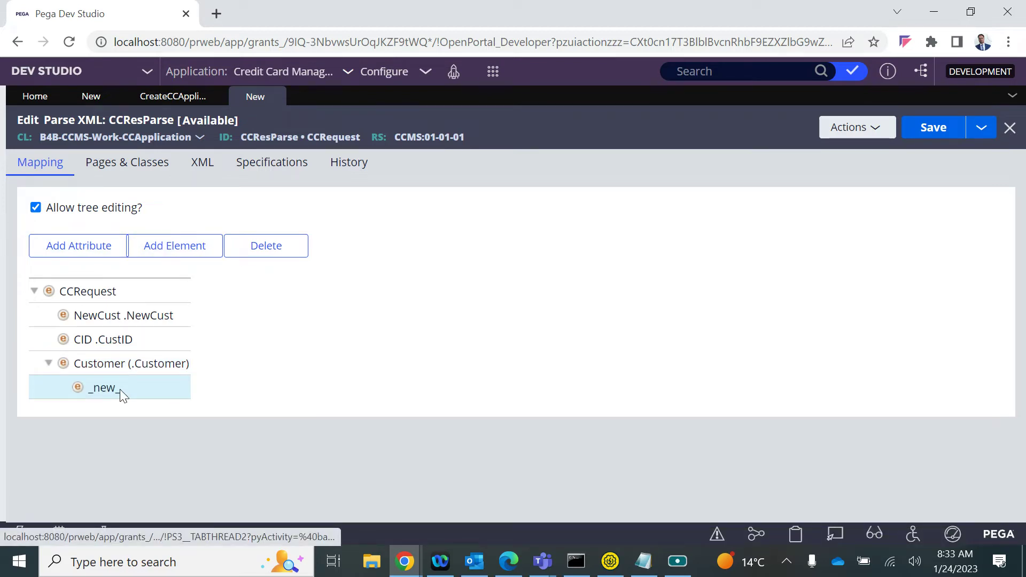
{"action": "left_click", "coordinate": [316, 186]}
{"action": "scroll", "coordinate": [308, 388], "scroll_direction": "down", "scroll_amount": 2}
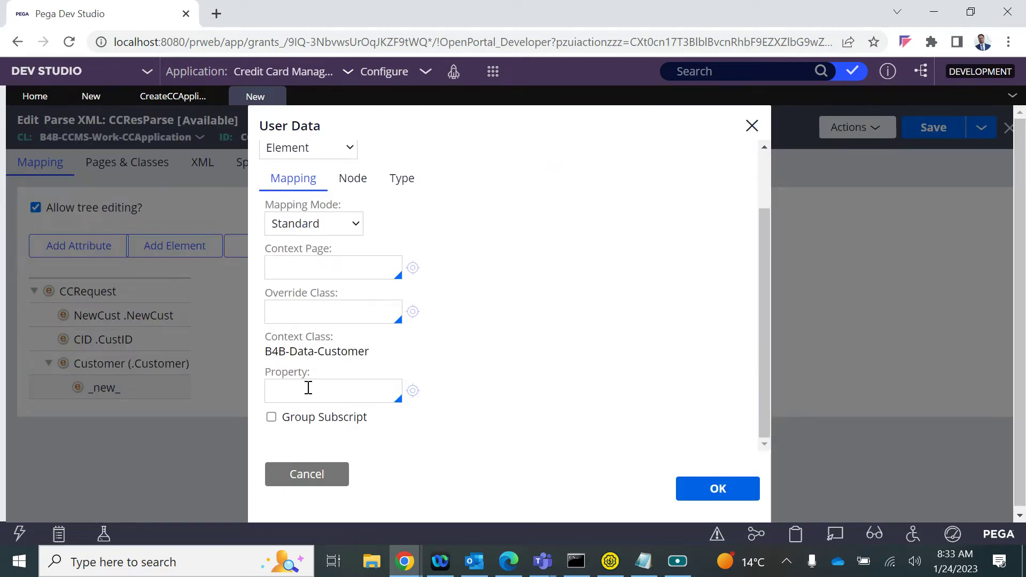
{"action": "type", "text": "."}
{"action": "key", "text": "Down"}
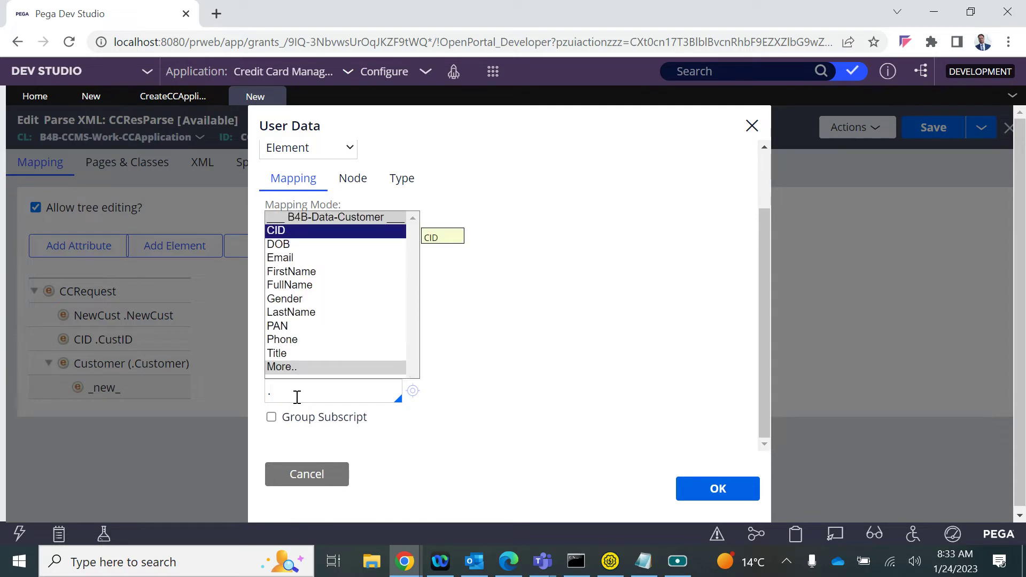
{"action": "key", "text": "Down"}
{"action": "key", "text": "Down"}
{"action": "key", "text": "Down"}
{"action": "key", "text": "Down"}
{"action": "key", "text": "Down"}
{"action": "key", "text": "Up"}
{"action": "key", "text": "Up"}
{"action": "key", "text": "Return"}
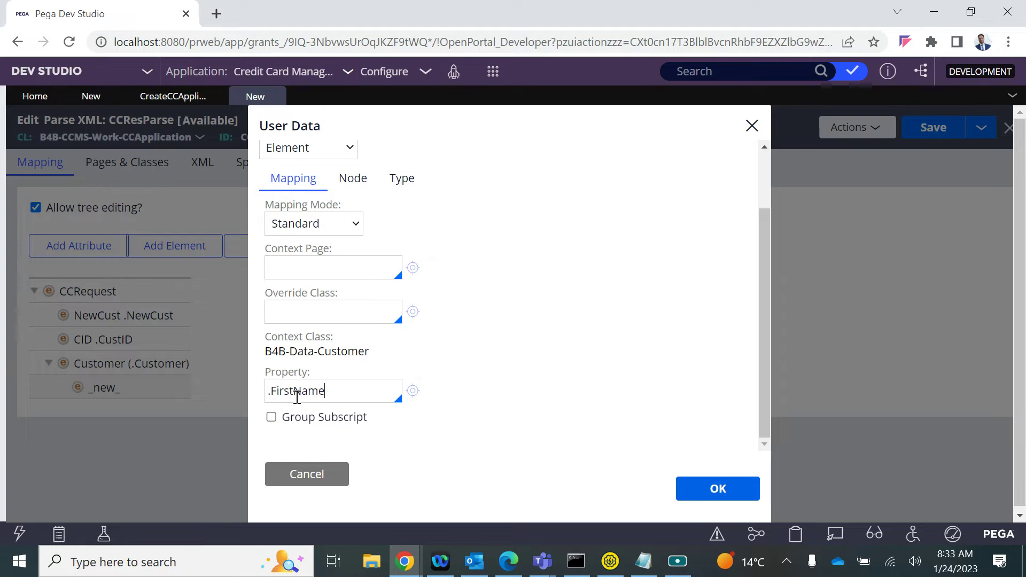
{"action": "left_click", "coordinate": [718, 489]}
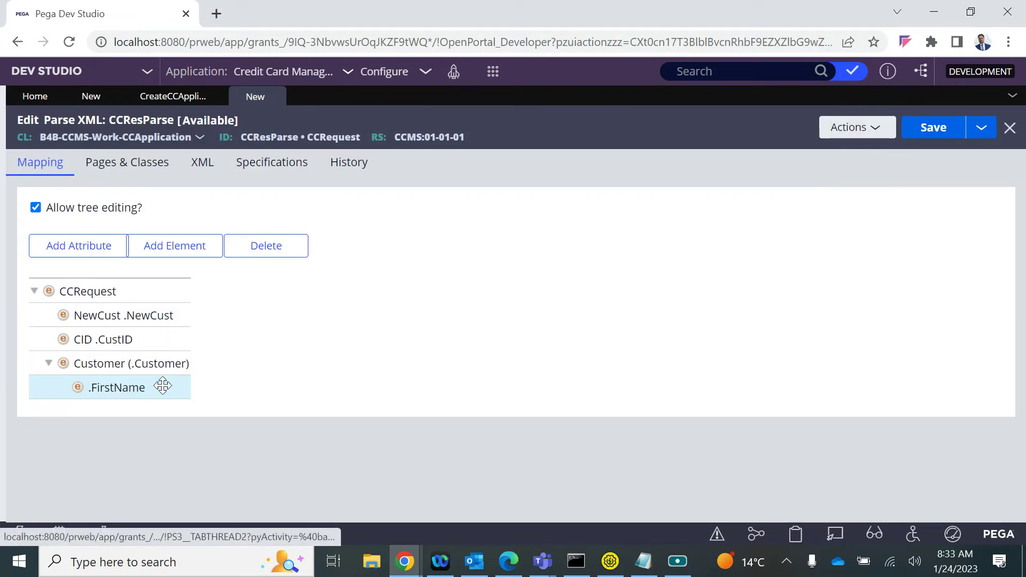
Set that element's node name to FirstName
{"action": "double_click", "coordinate": [140, 391]}
{"action": "scroll", "coordinate": [310, 363], "scroll_direction": "down", "scroll_amount": 3}
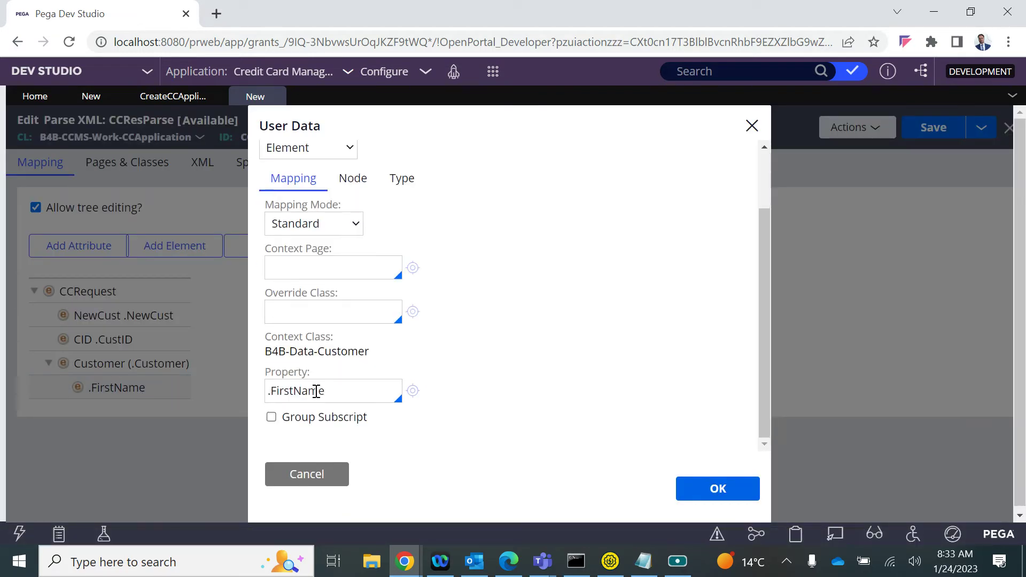
{"action": "double_click", "coordinate": [301, 389]}
{"action": "key", "text": "ctrl+c"}
{"action": "scroll", "coordinate": [300, 387], "scroll_direction": "up", "scroll_amount": 3}
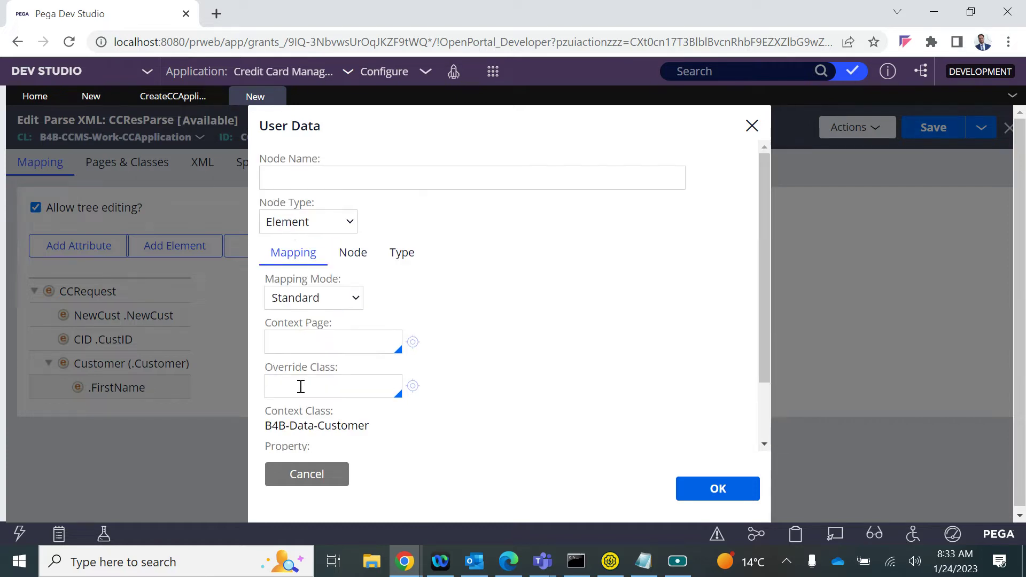
{"action": "left_click", "coordinate": [291, 178]}
{"action": "key", "text": "ctrl+v"}
{"action": "left_click", "coordinate": [732, 493]}
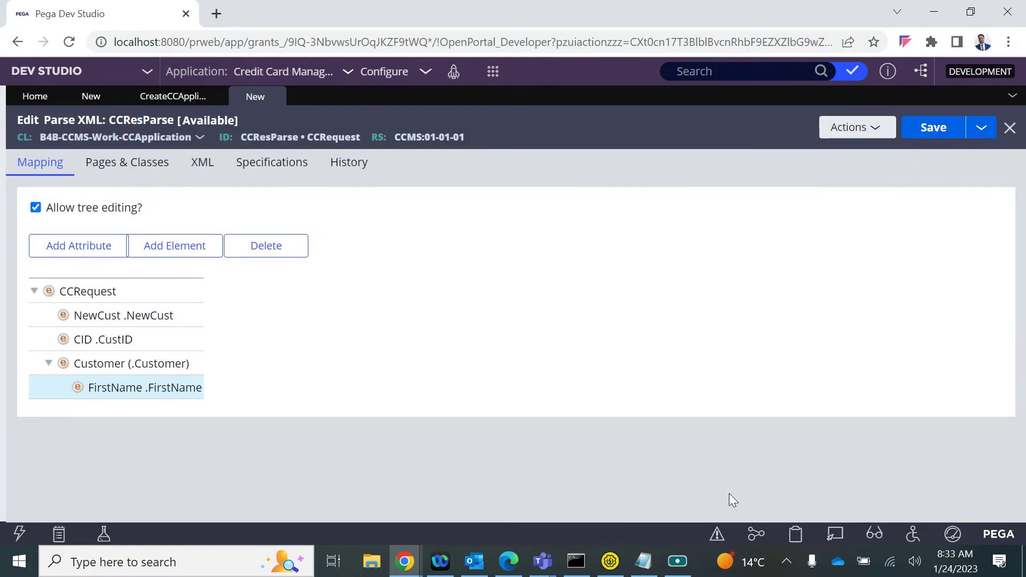
Add a LastName element under Customer mapped to .LastName
{"action": "left_click", "coordinate": [154, 254]}
{"action": "double_click", "coordinate": [120, 412]}
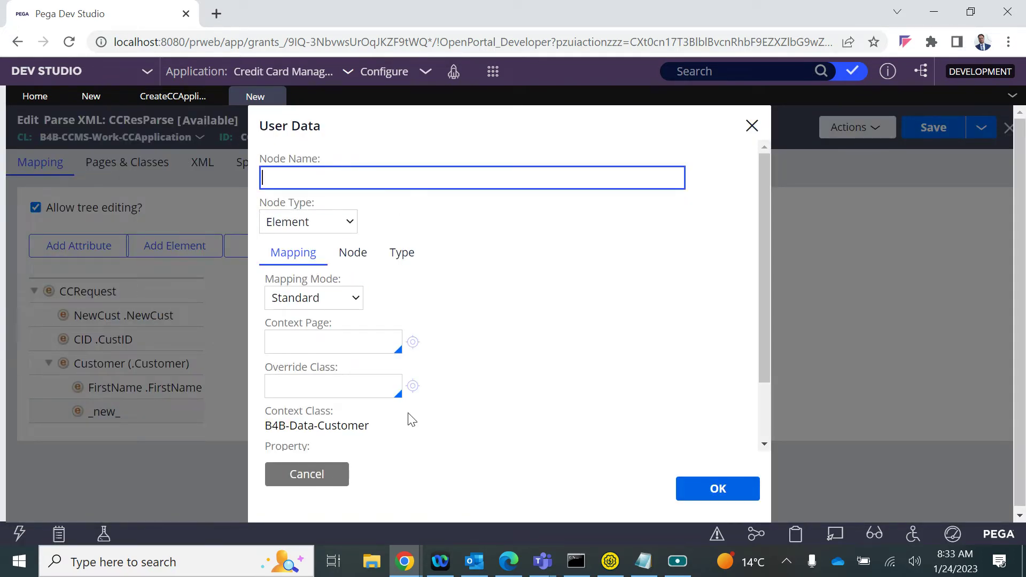
{"action": "scroll", "coordinate": [411, 419], "scroll_direction": "down", "scroll_amount": 2}
{"action": "type", "text": "."}
{"action": "key", "text": "Down"}
{"action": "key", "text": "Down"}
{"action": "key", "text": "Down"}
{"action": "key", "text": "Down"}
{"action": "key", "text": "Down"}
{"action": "key", "text": "Down"}
{"action": "key", "text": "Down"}
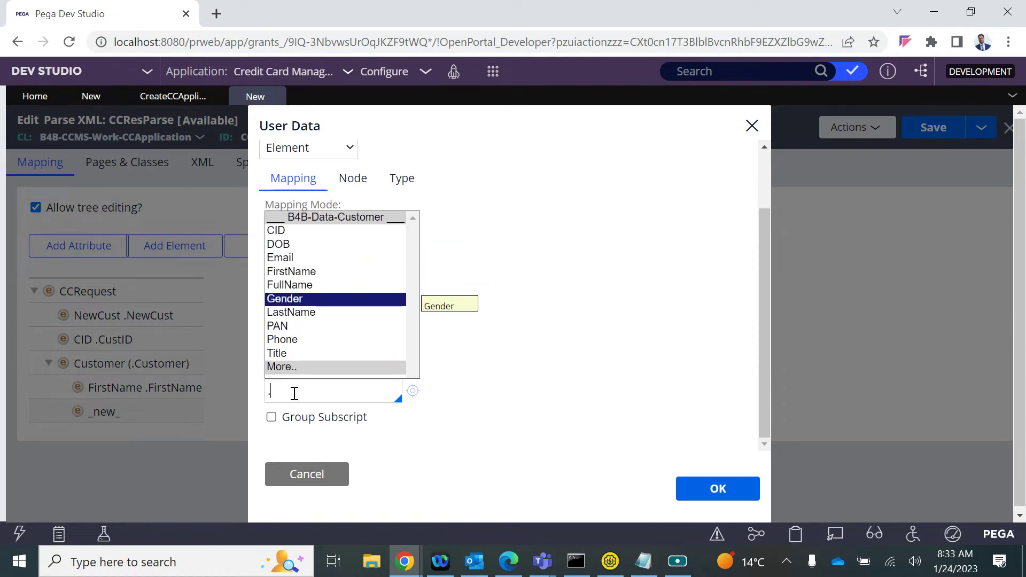
{"action": "key", "text": "Return"}
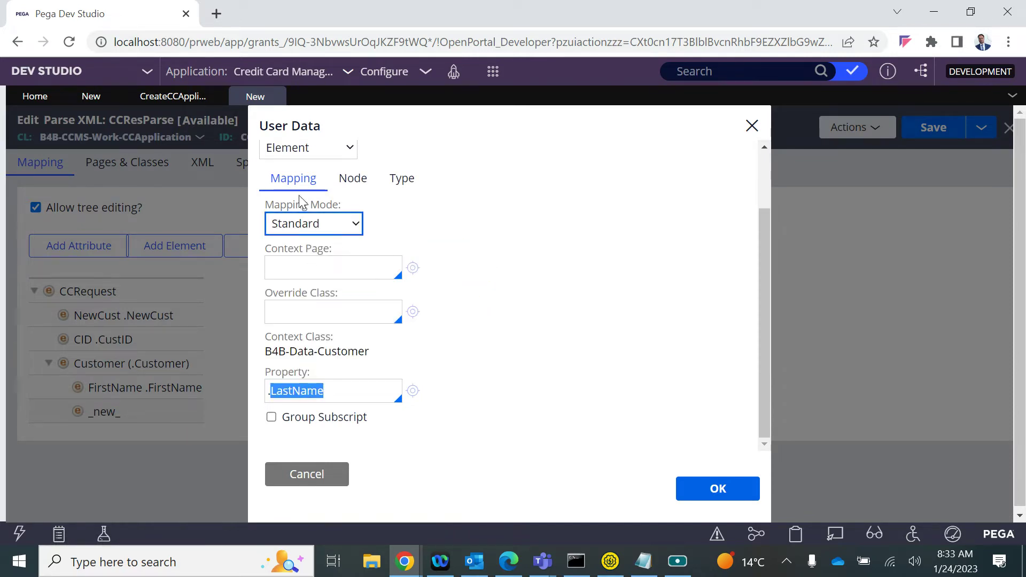
{"action": "scroll", "coordinate": [299, 239], "scroll_direction": "up", "scroll_amount": 3}
{"action": "left_click", "coordinate": [287, 172]}
{"action": "type", "text": "LastName"}
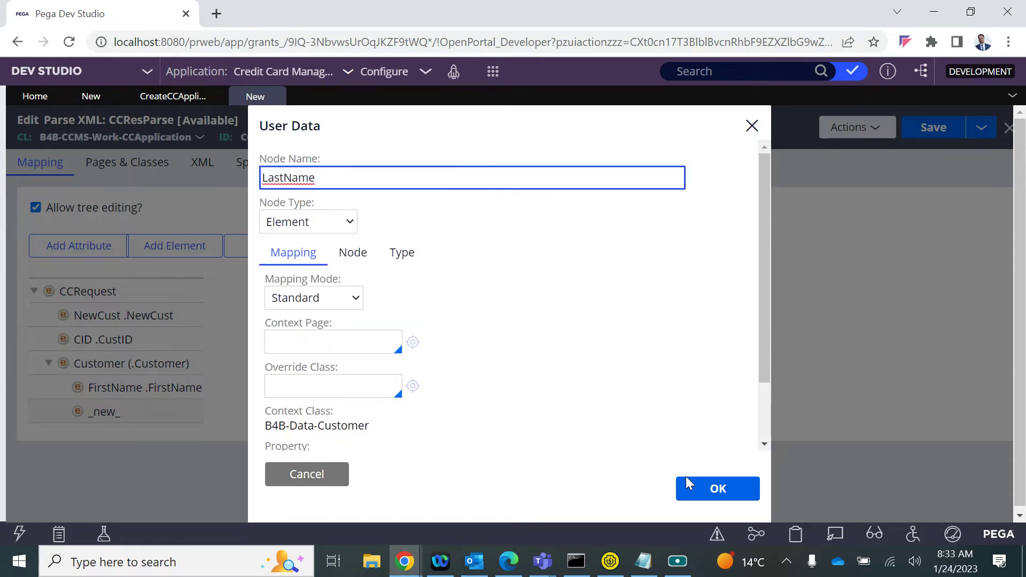
{"action": "left_click", "coordinate": [711, 489]}
Add an Email element under Customer mapped to .Email
{"action": "left_click", "coordinate": [125, 361]}
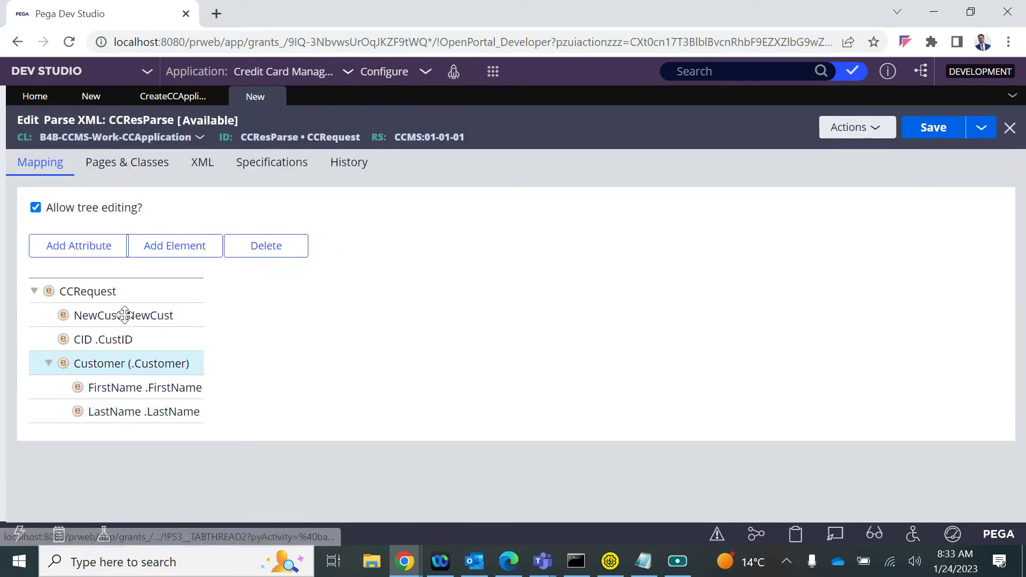
{"action": "left_click", "coordinate": [147, 244]}
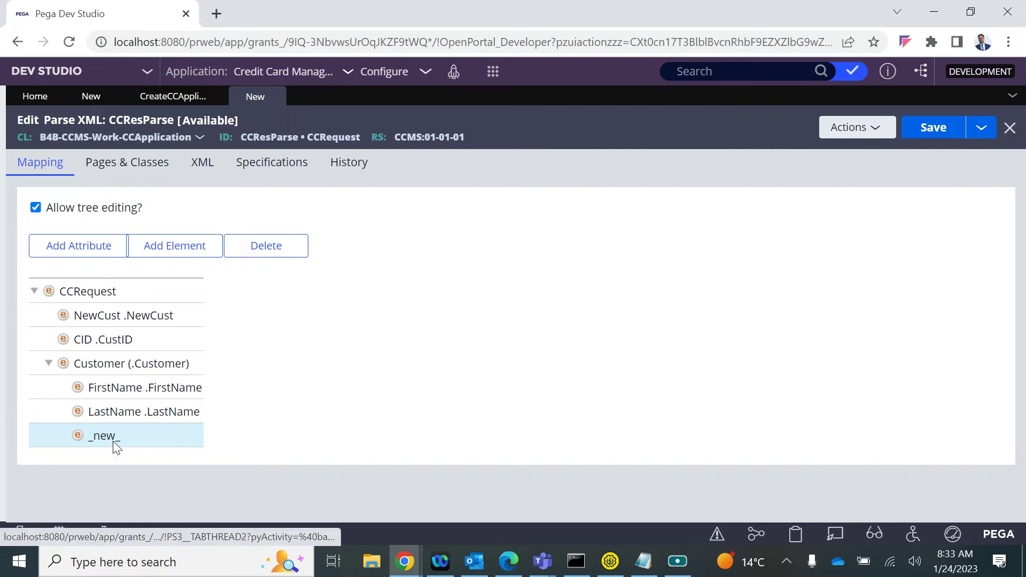
{"action": "double_click", "coordinate": [114, 443]}
{"action": "left_click", "coordinate": [305, 177]}
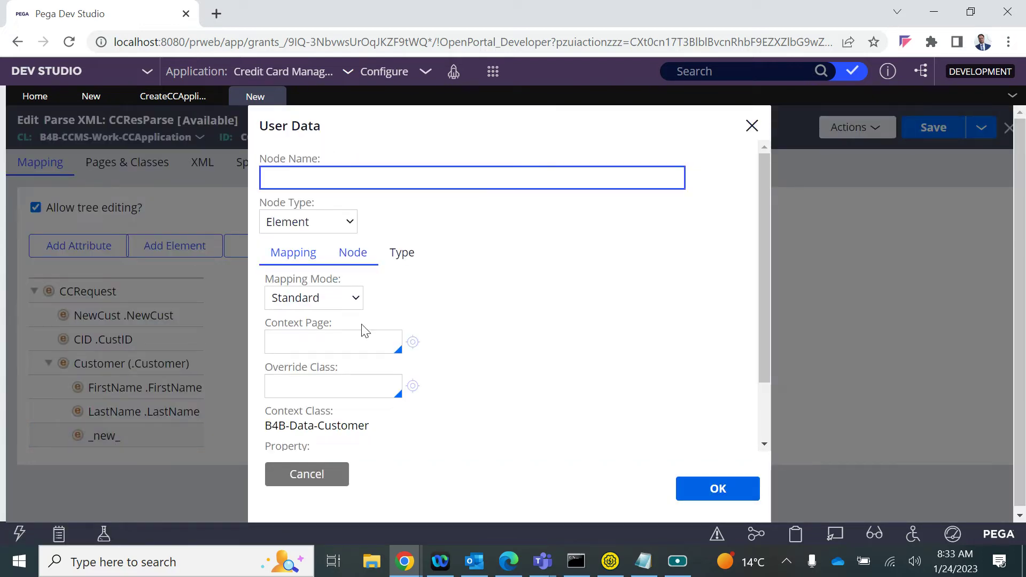
{"action": "scroll", "coordinate": [409, 415], "scroll_direction": "down", "scroll_amount": 2}
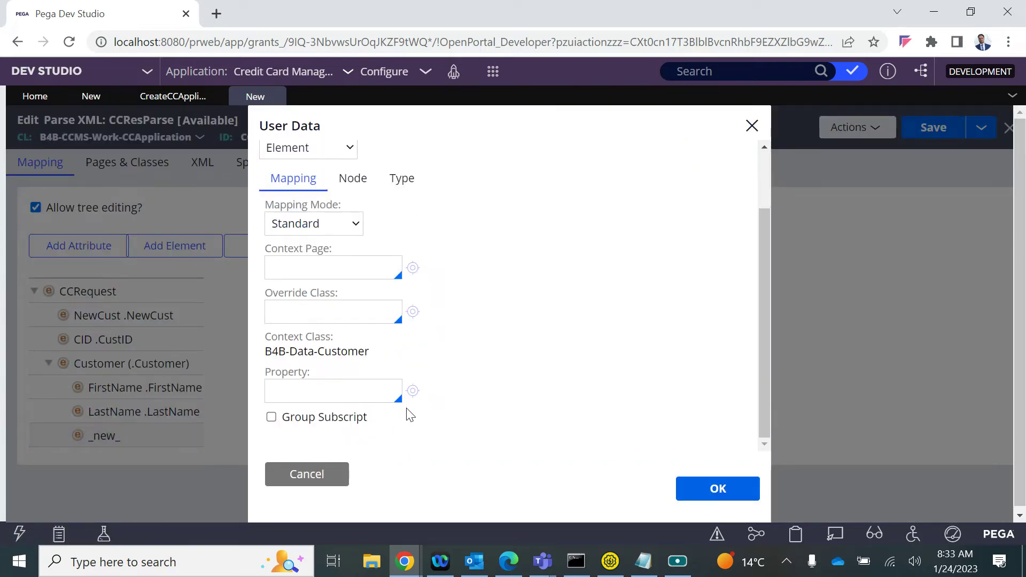
{"action": "left_click", "coordinate": [310, 393]}
{"action": "type", "text": "."}
{"action": "key", "text": "Down"}
{"action": "key", "text": "Down"}
{"action": "key", "text": "Return"}
{"action": "double_click", "coordinate": [311, 394]}
{"action": "scroll", "coordinate": [313, 394], "scroll_direction": "up", "scroll_amount": 2}
{"action": "left_click", "coordinate": [282, 179]}
{"action": "type", "text": "Email"}
{"action": "left_click", "coordinate": [732, 487]}
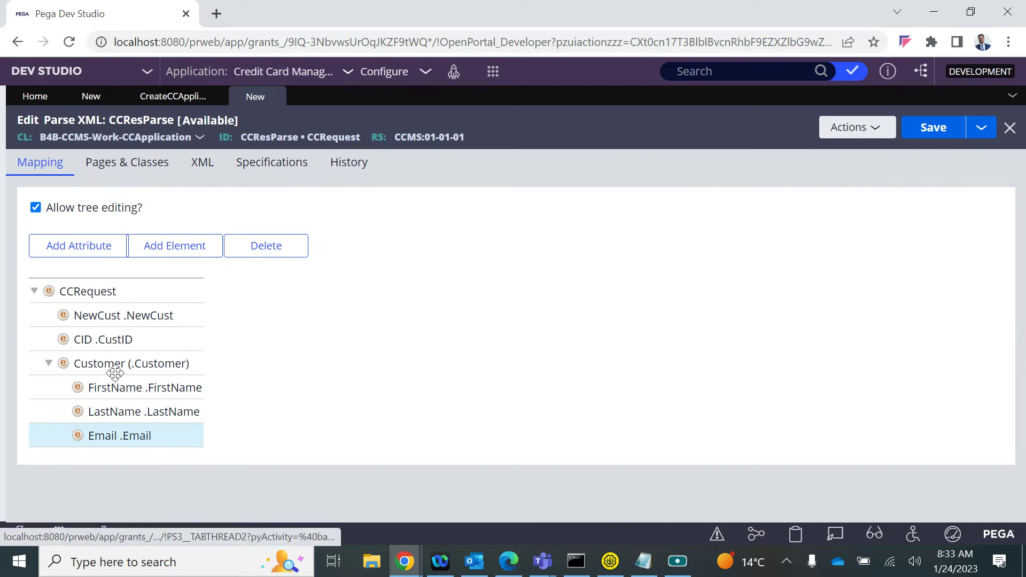
Add a PAN element under Customer mapped to .PAN
{"action": "left_click", "coordinate": [101, 342]}
{"action": "left_click", "coordinate": [93, 364]}
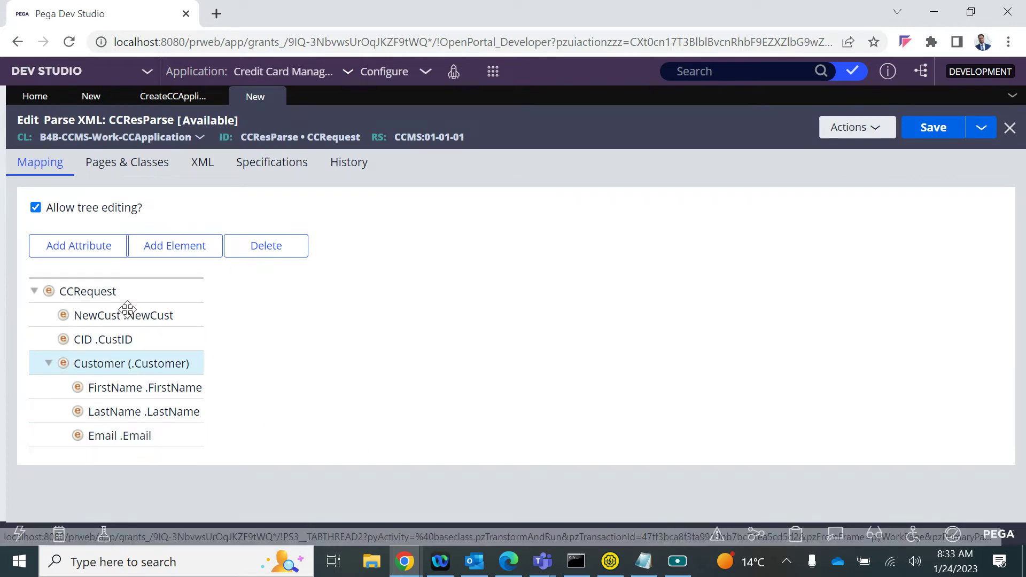
{"action": "left_click", "coordinate": [177, 247]}
{"action": "double_click", "coordinate": [121, 459]}
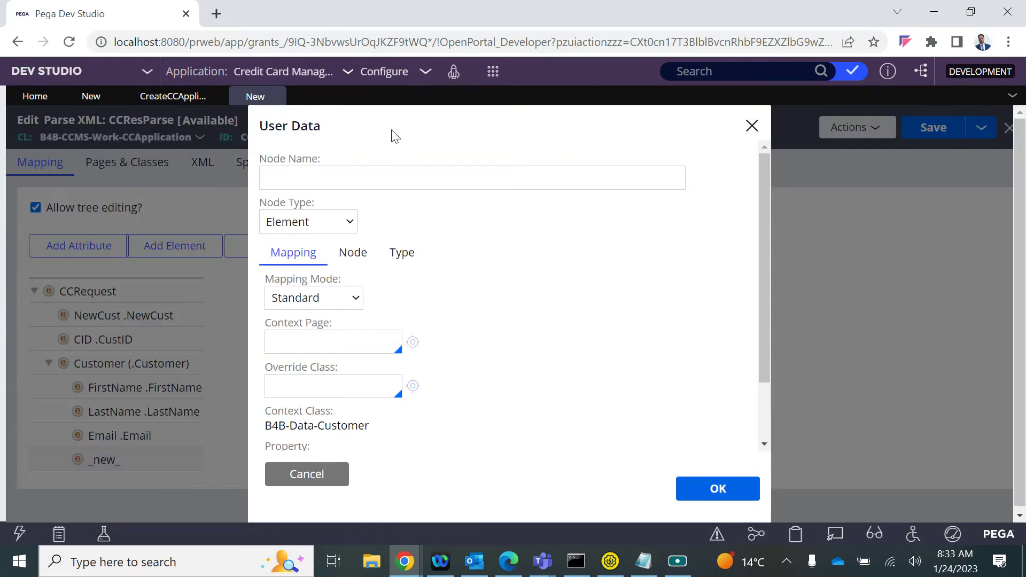
{"action": "scroll", "coordinate": [321, 297], "scroll_direction": "down", "scroll_amount": 2}
{"action": "type", "text": "."}
{"action": "key", "text": "Down"}
{"action": "key", "text": "Down"}
{"action": "key", "text": "Down"}
{"action": "key", "text": "Down"}
{"action": "key", "text": "Down"}
{"action": "key", "text": "Down"}
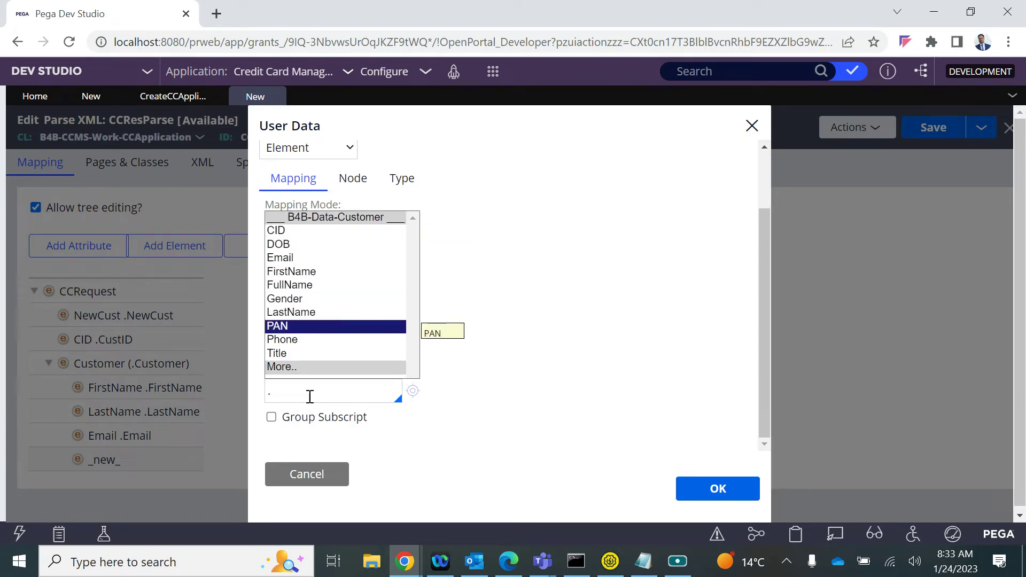
{"action": "key", "text": "Return"}
{"action": "double_click", "coordinate": [310, 396]}
{"action": "key", "text": "ctrl+c"}
{"action": "scroll", "coordinate": [309, 396], "scroll_direction": "up", "scroll_amount": 2}
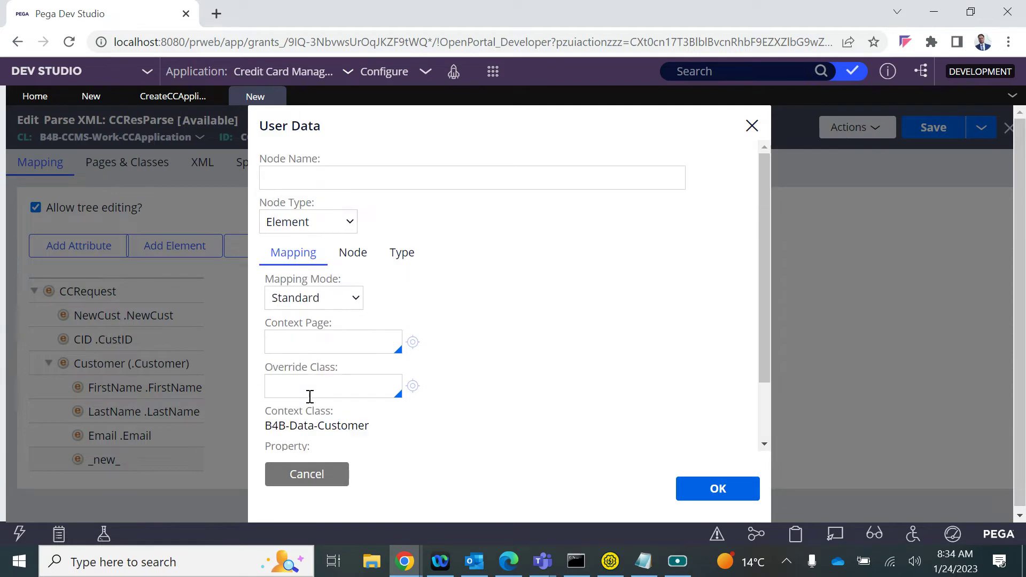
{"action": "left_click", "coordinate": [272, 178]}
{"action": "key", "text": "ctrl+v"}
{"action": "left_click", "coordinate": [543, 295]}
{"action": "left_click", "coordinate": [698, 489]}
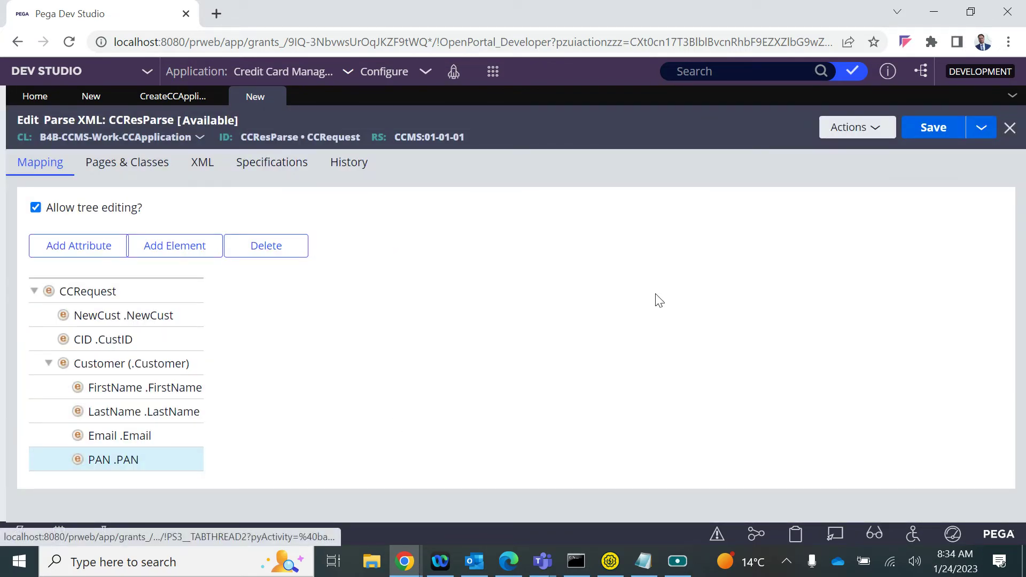
Save CCResParse, review the expanded CCRequest and Customer tree, and return to the service
{"action": "left_click", "coordinate": [940, 136]}
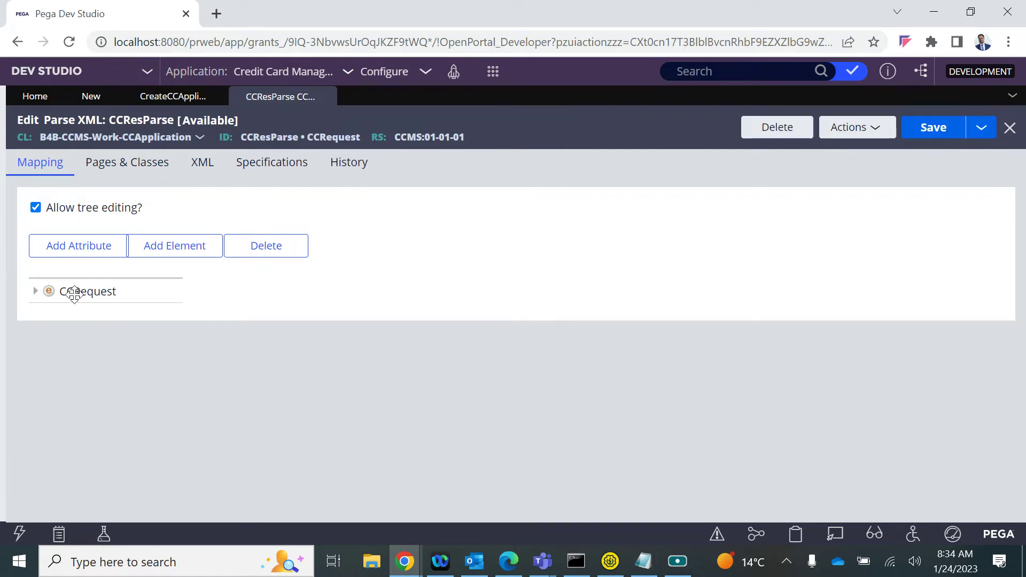
{"action": "left_click", "coordinate": [36, 294]}
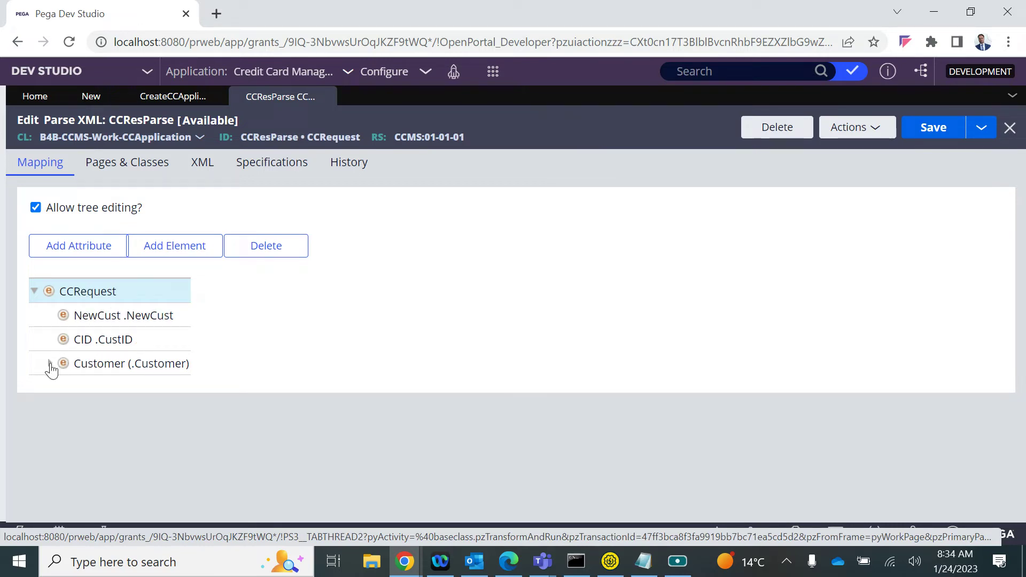
{"action": "left_click", "coordinate": [49, 364]}
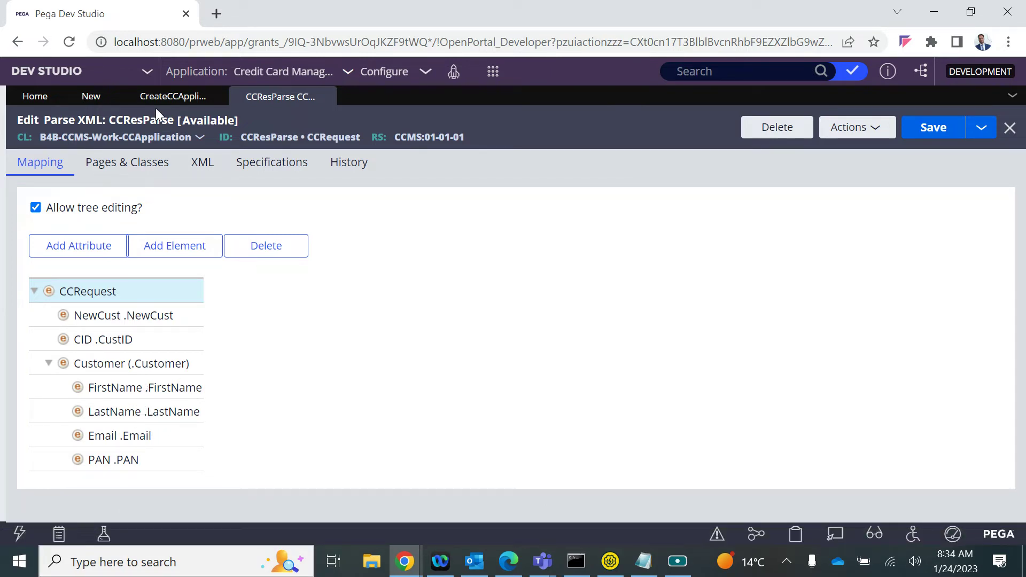
{"action": "left_click", "coordinate": [92, 102]}
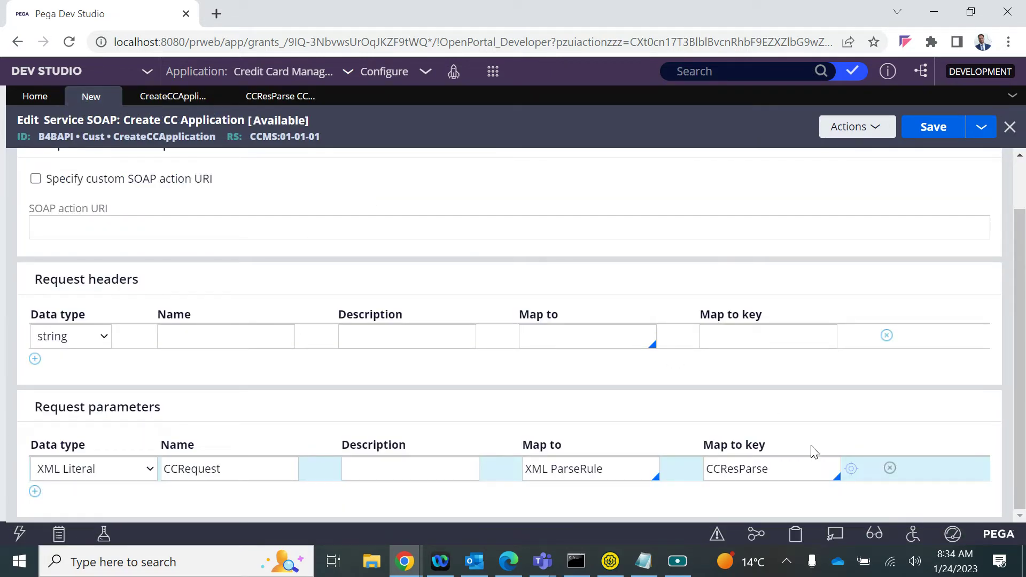
Set the request Map to key to CCResParse CCRequest and save the SOAP service
{"action": "left_click", "coordinate": [786, 477]}
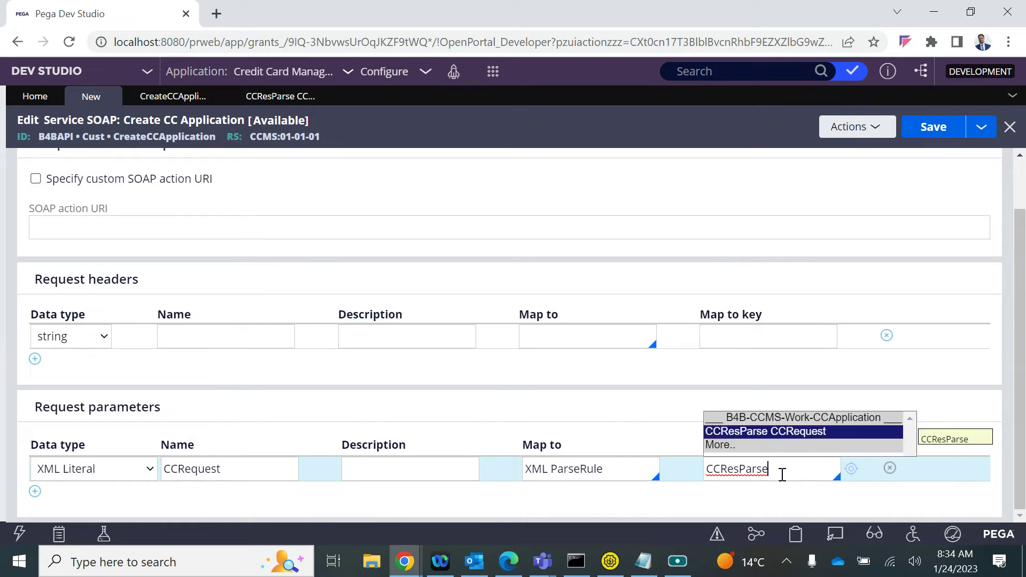
{"action": "key", "text": "Return"}
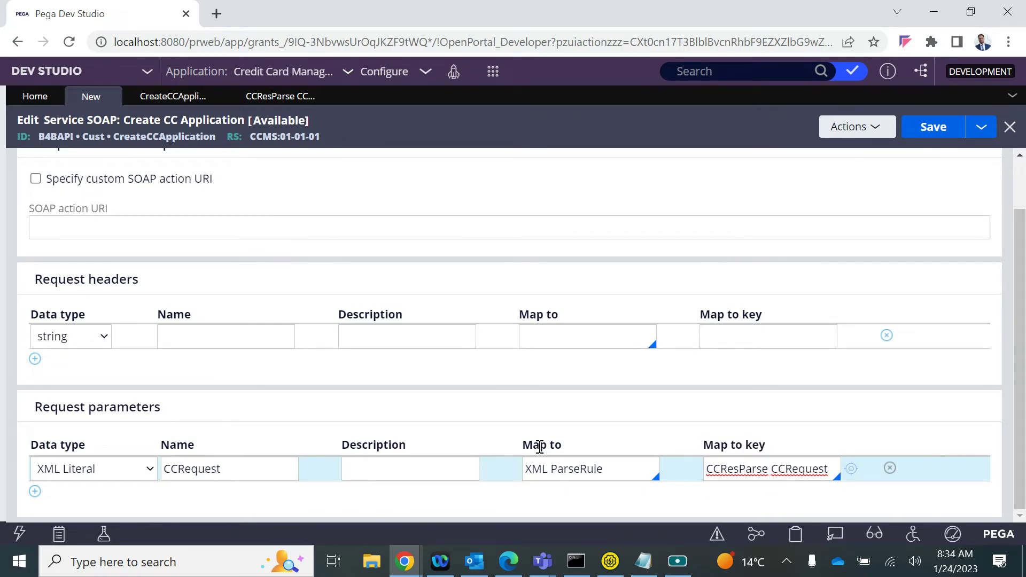
{"action": "left_click", "coordinate": [933, 134]}
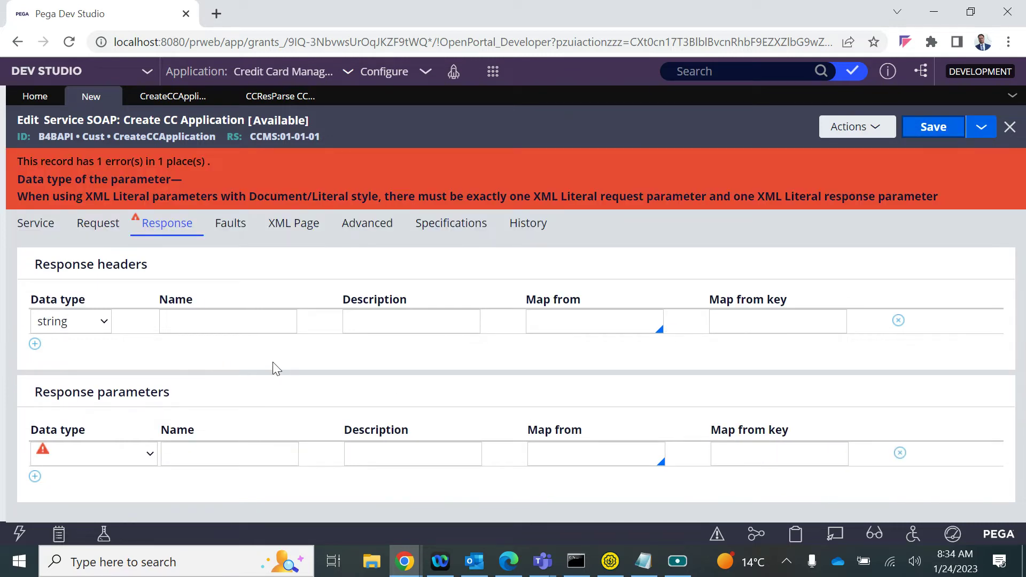
On the Response tab, set the parameter's data type to XML Literal
{"action": "left_click", "coordinate": [106, 231]}
{"action": "scroll", "coordinate": [134, 403], "scroll_direction": "down", "scroll_amount": 1}
{"action": "scroll", "coordinate": [134, 403], "scroll_direction": "up", "scroll_amount": 1}
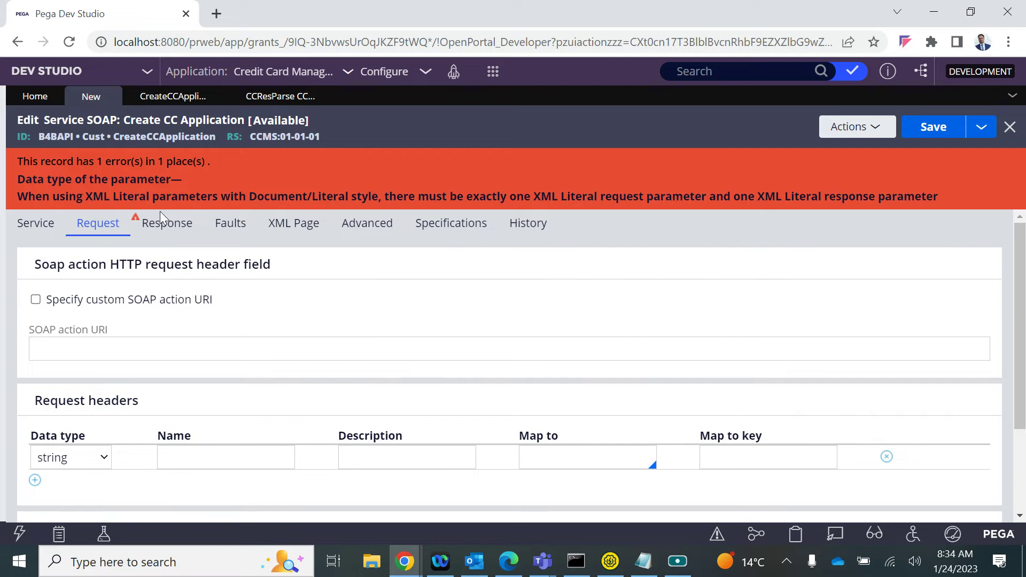
{"action": "left_click", "coordinate": [155, 224]}
{"action": "left_click", "coordinate": [134, 463]}
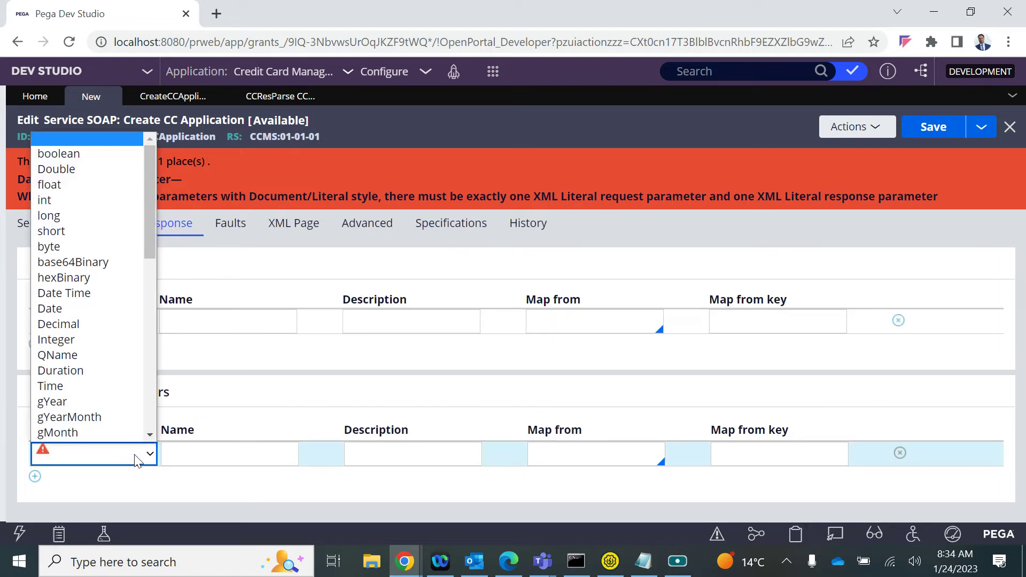
{"action": "scroll", "coordinate": [123, 343], "scroll_direction": "down", "scroll_amount": 10}
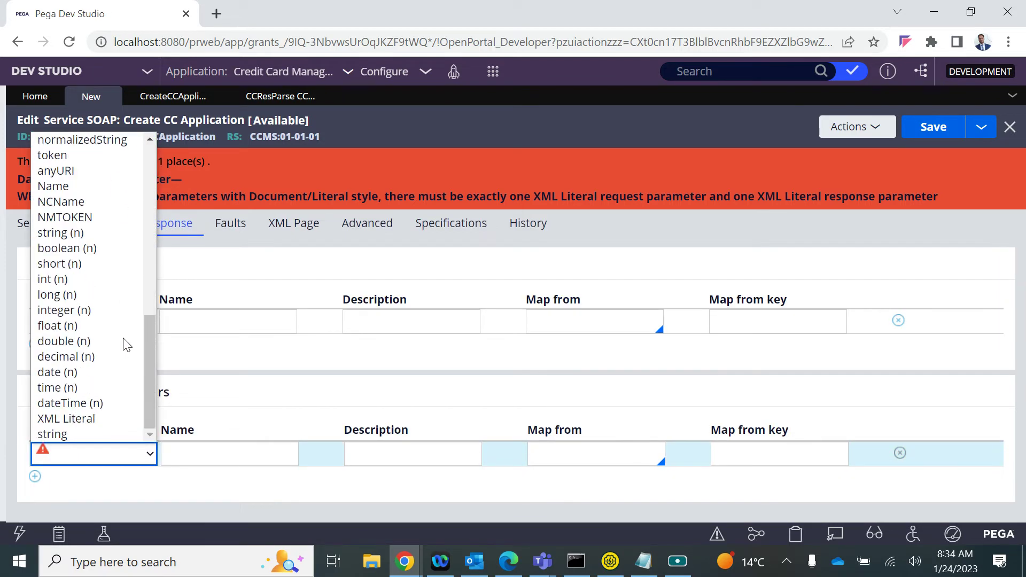
{"action": "left_click", "coordinate": [93, 422]}
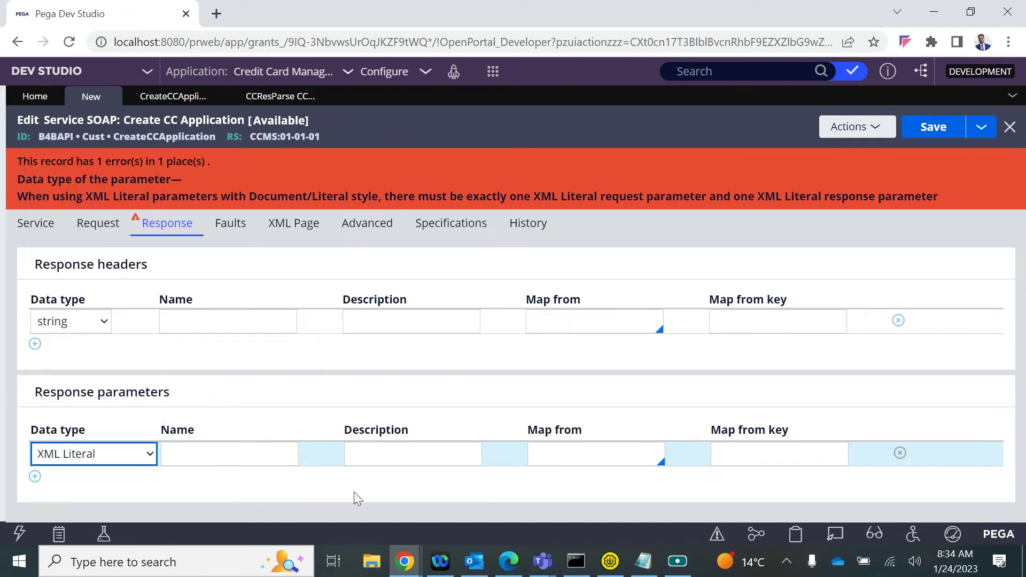
{"action": "left_click", "coordinate": [393, 456]}
Pick XML Stream from the map source list in the response header row
{"action": "left_click", "coordinate": [578, 450]}
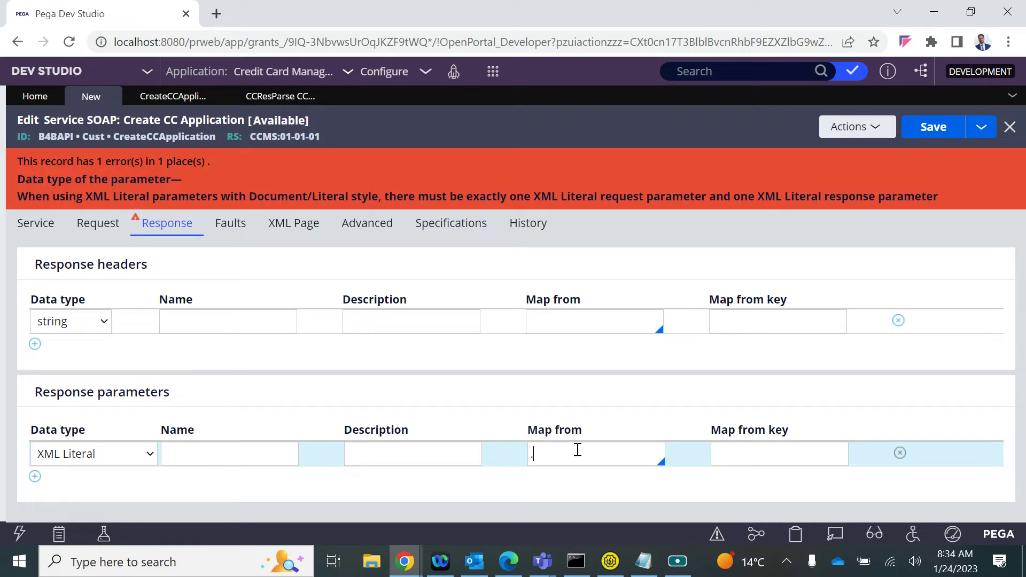
{"action": "key", "text": "Down"}
{"action": "key", "text": "Down"}
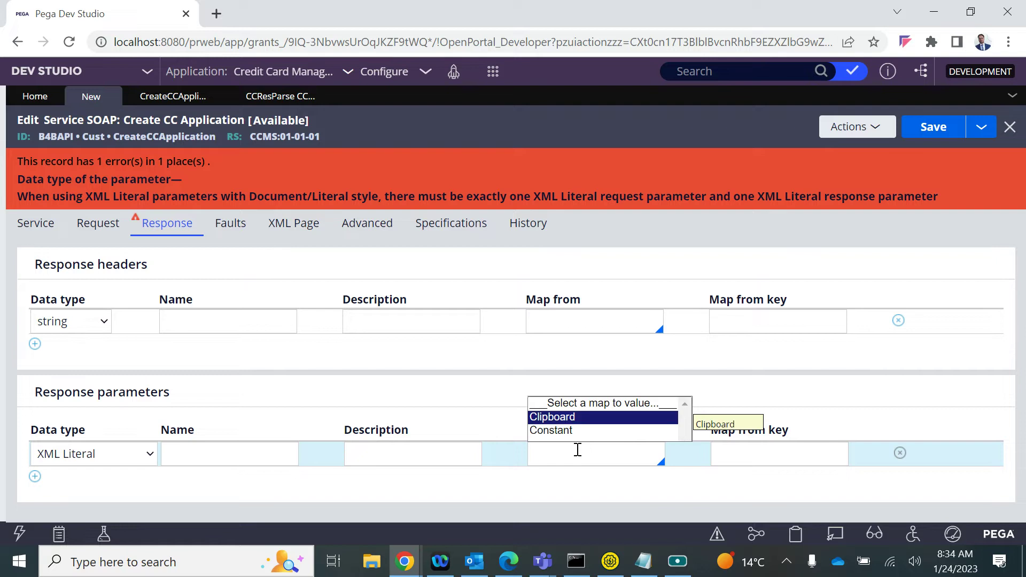
{"action": "key", "text": "Down"}
{"action": "key", "text": "Up"}
{"action": "left_click", "coordinate": [588, 319]}
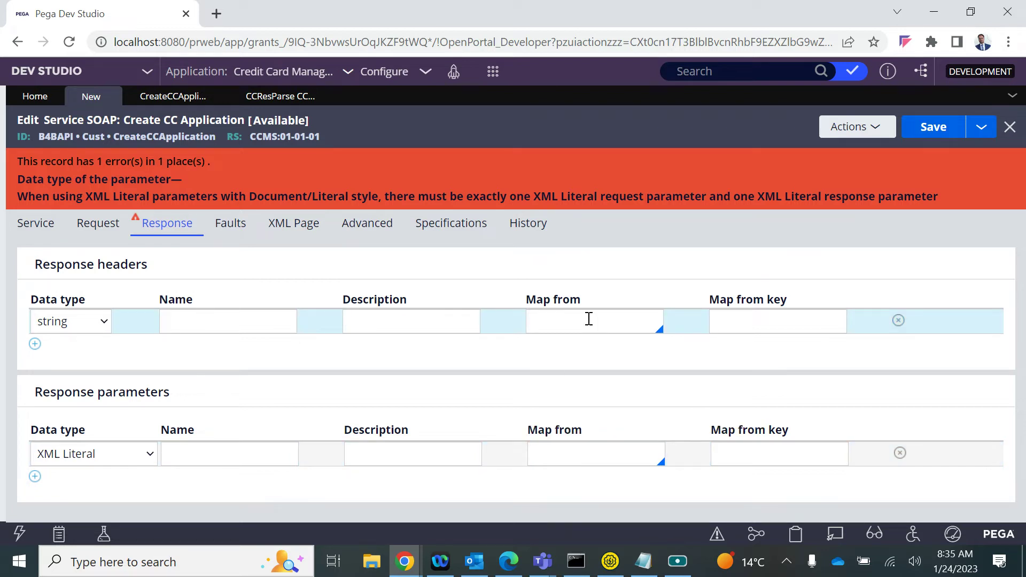
{"action": "left_click", "coordinate": [588, 319]}
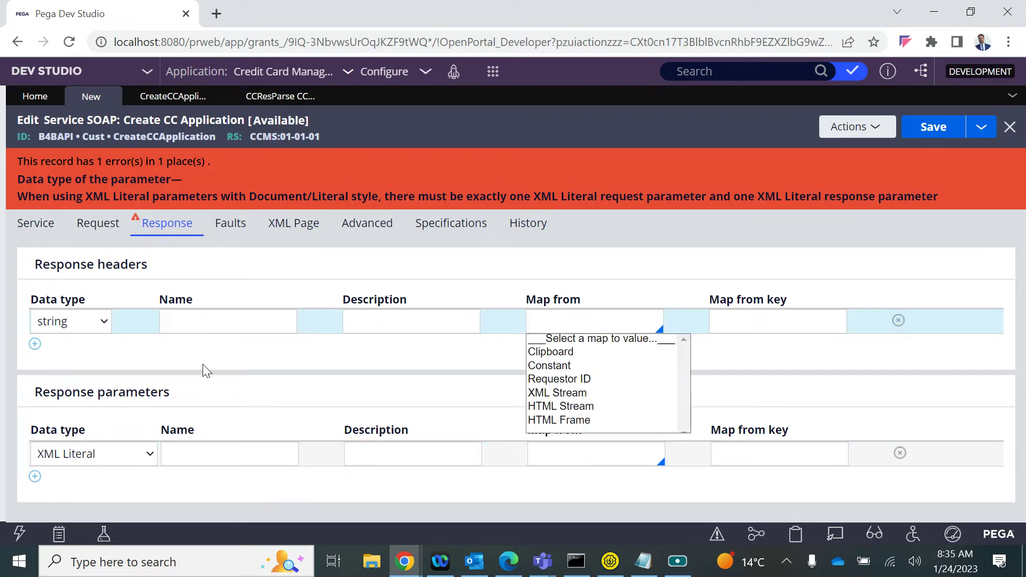
{"action": "left_click", "coordinate": [562, 398]}
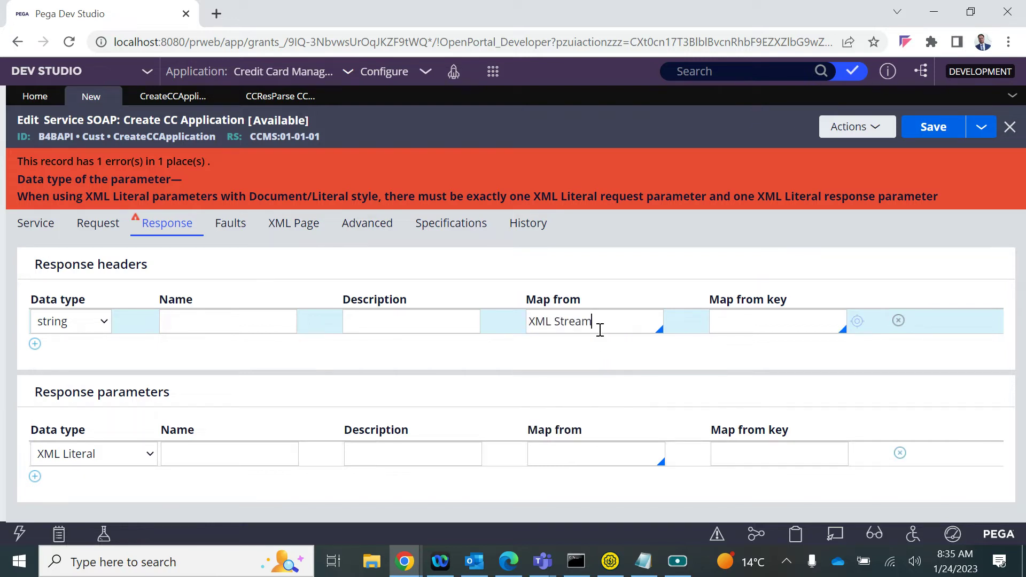
Move XML Stream from the header row into the XML Literal parameter's Map from field
{"action": "triple_click", "coordinate": [601, 330]}
{"action": "key", "text": "BackSpace"}
{"action": "left_click", "coordinate": [586, 458]}
{"action": "key", "text": "ctrl+v"}
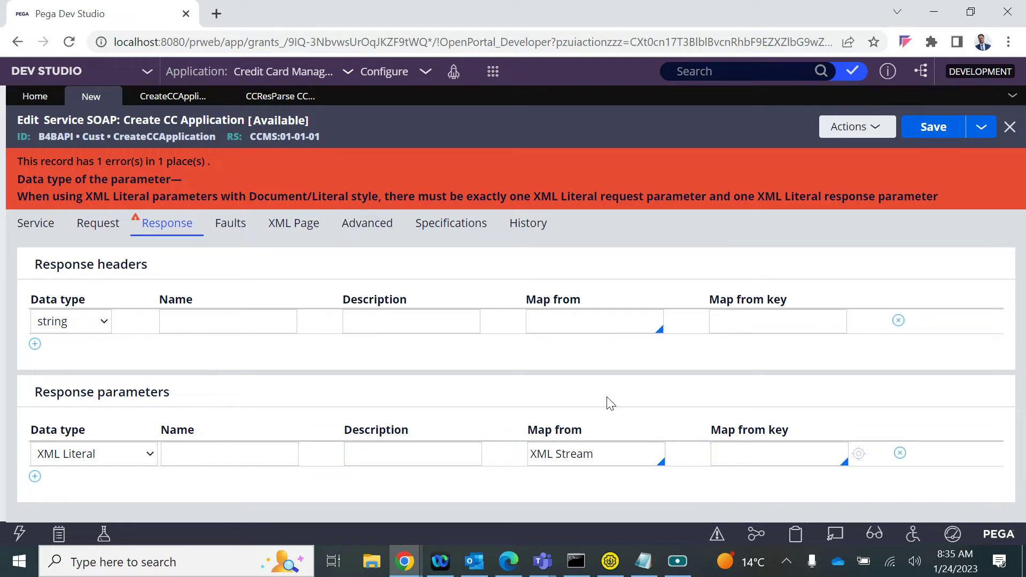
{"action": "left_click", "coordinate": [748, 459]}
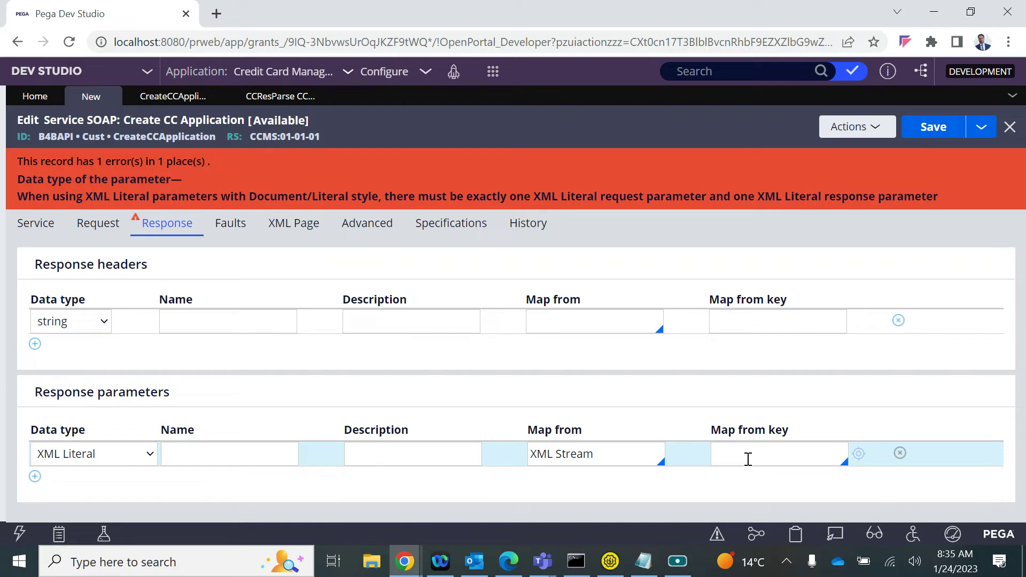
{"action": "left_click", "coordinate": [748, 459]}
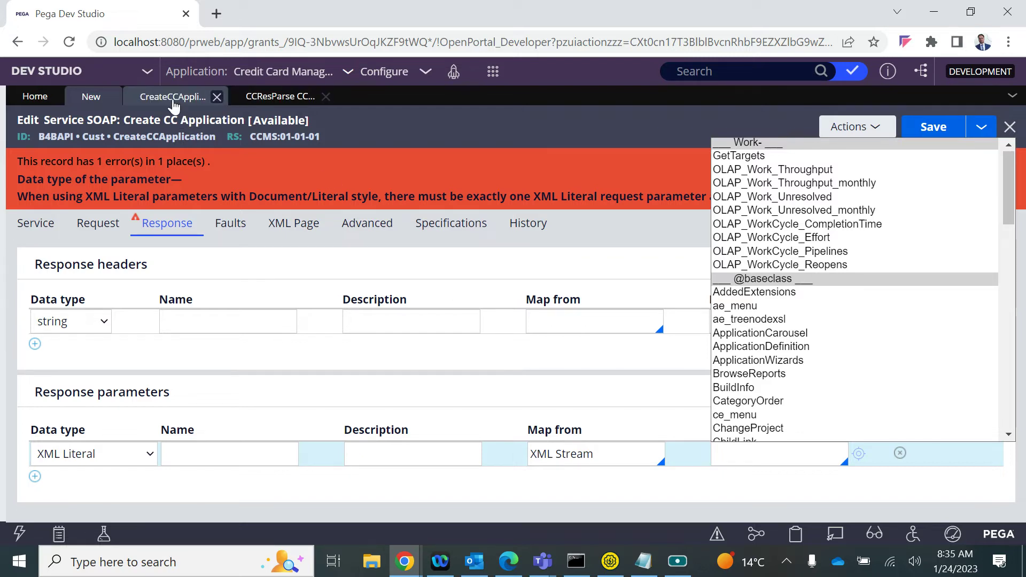
Open the Create CC Application activity tab and re-maximize the browser
{"action": "left_click", "coordinate": [170, 101]}
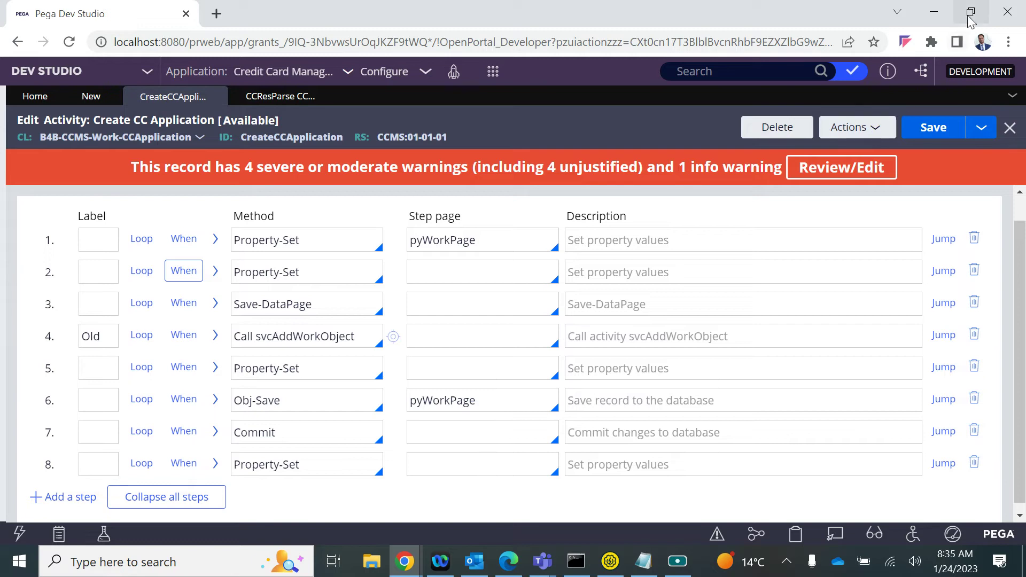
{"action": "left_click", "coordinate": [971, 11]}
{"action": "double_click", "coordinate": [894, 62]}
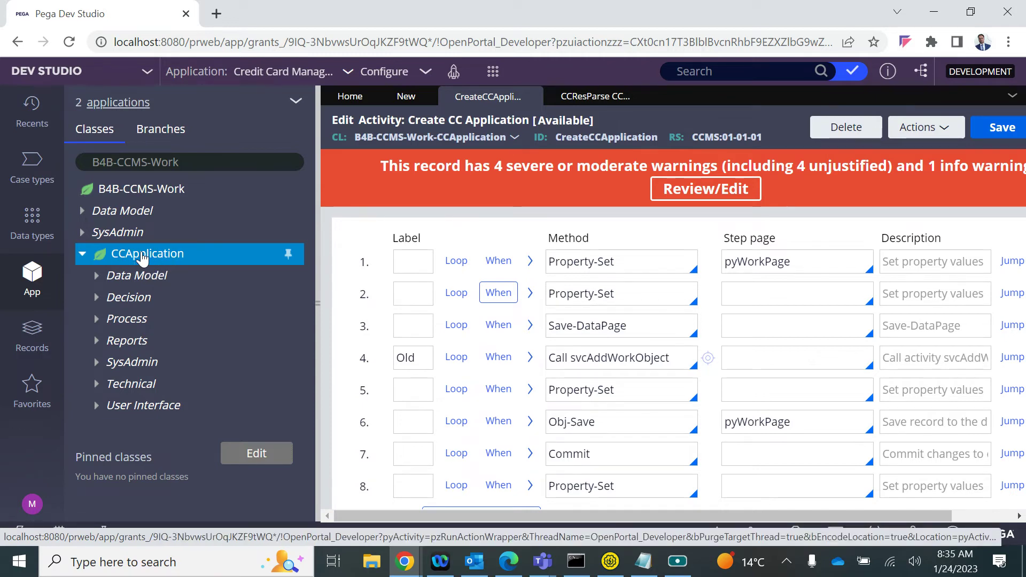
Browse the Create menu for the CCApplication class, then return to the CCResParse rule
{"action": "right_click", "coordinate": [143, 257]}
{"action": "mouse_move", "coordinate": [131, 276]}
{"action": "mouse_move", "coordinate": [328, 433]}
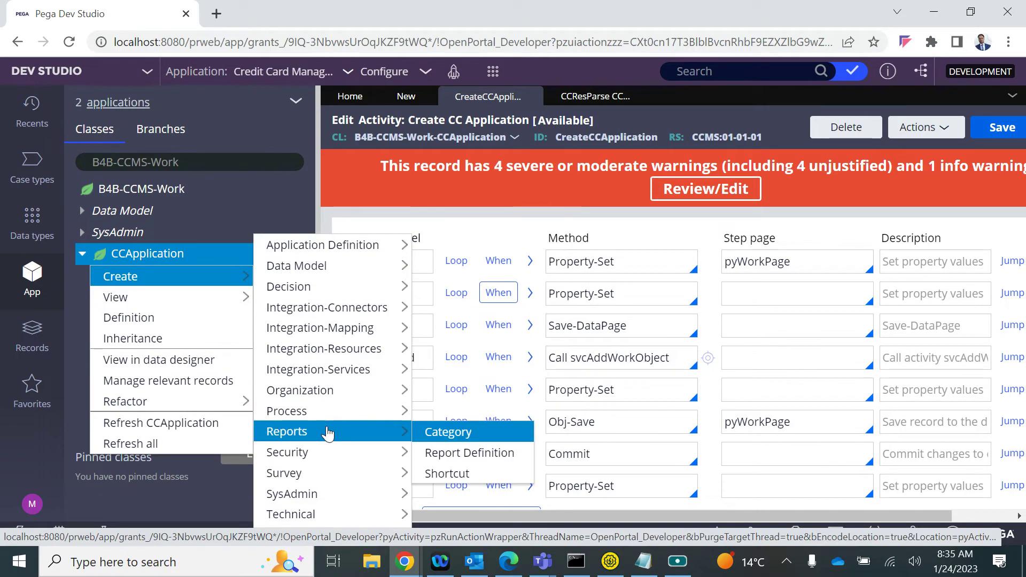
{"action": "mouse_move", "coordinate": [338, 243]}
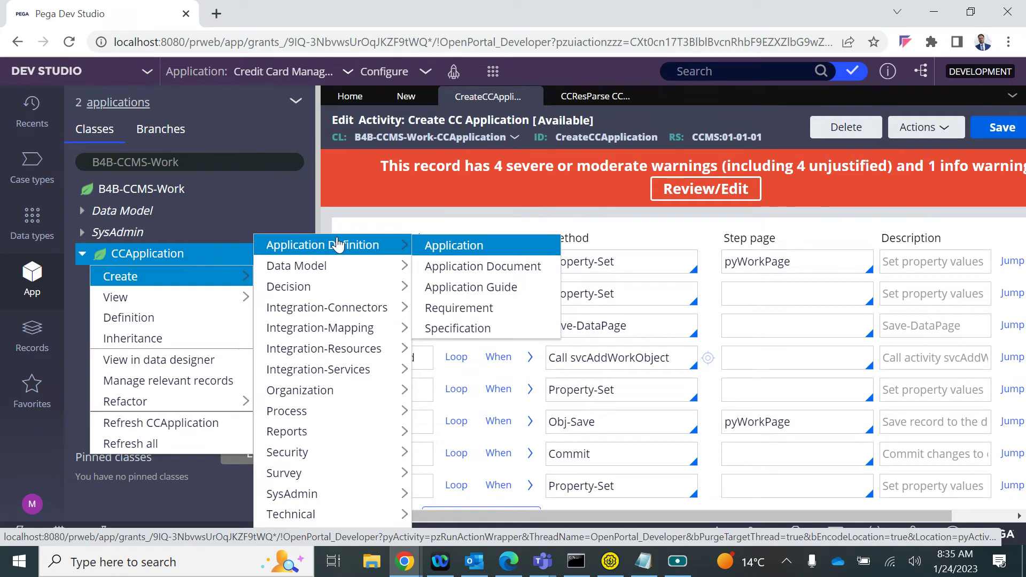
{"action": "mouse_move", "coordinate": [407, 266]}
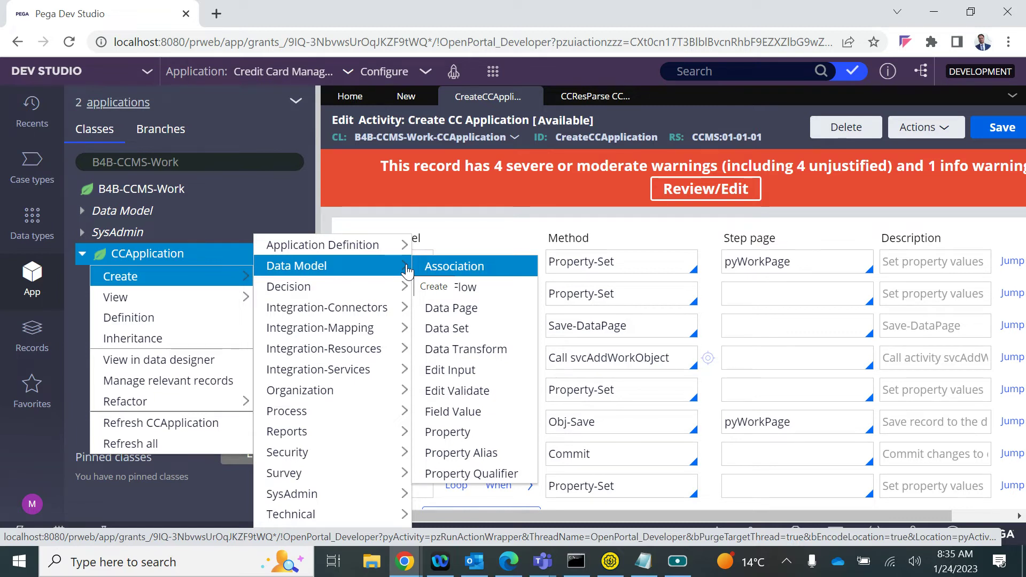
{"action": "mouse_move", "coordinate": [236, 281]}
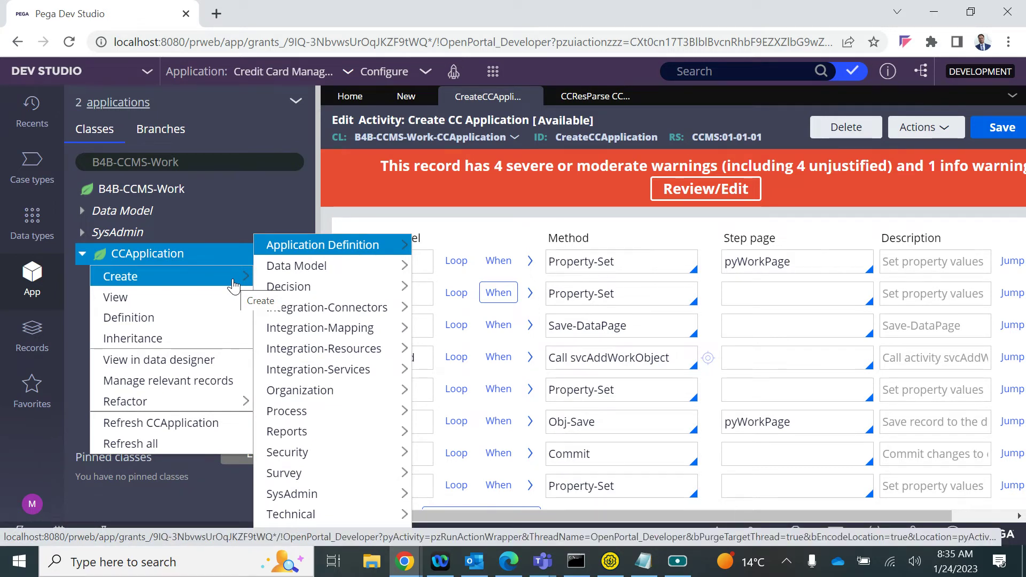
{"action": "left_click", "coordinate": [595, 96]}
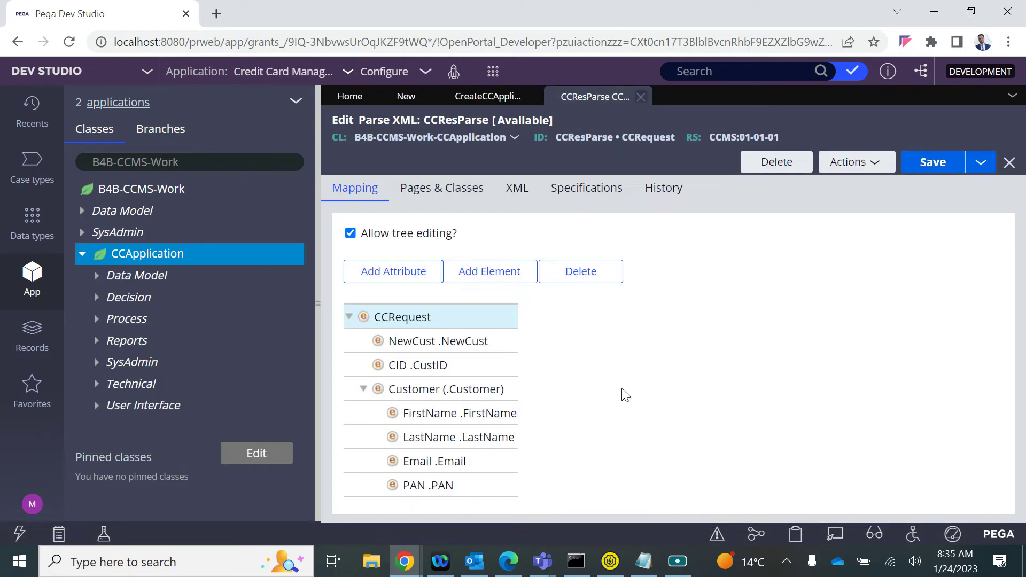
Rename step 8's Property-Set properties to .pyID and .pyNote and save the activity
{"action": "left_click", "coordinate": [406, 96]}
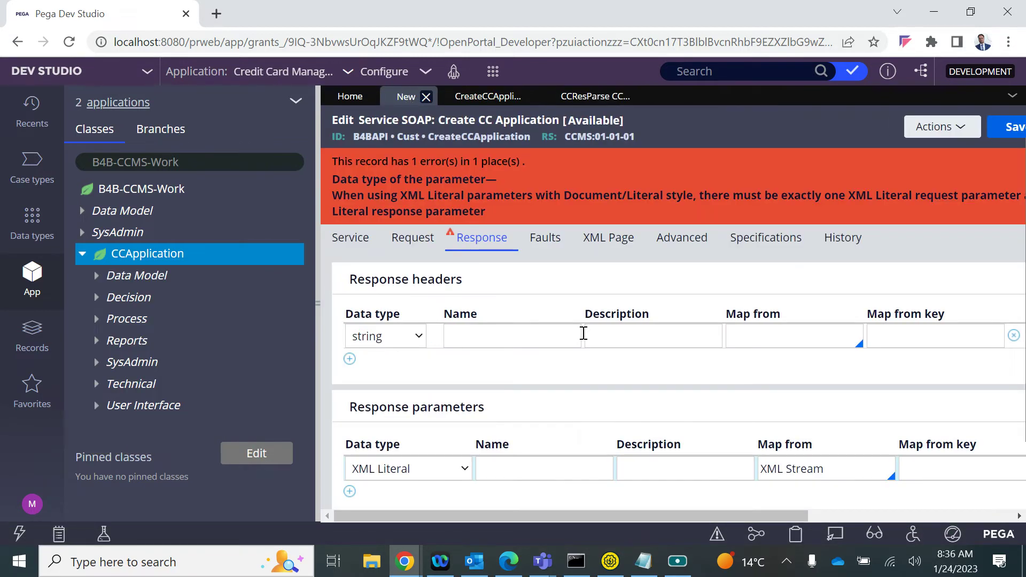
{"action": "left_click", "coordinate": [482, 99]}
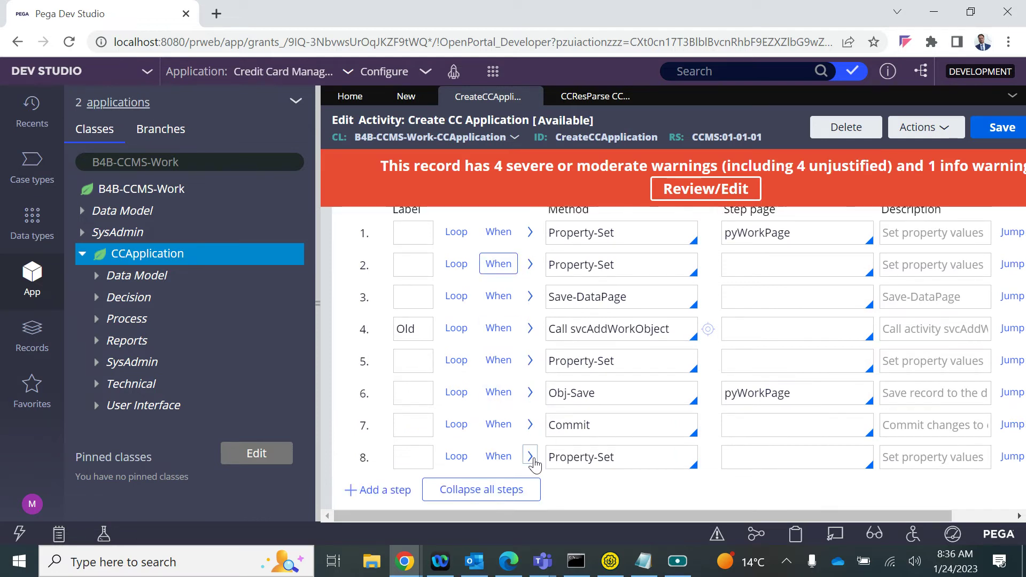
{"action": "left_click", "coordinate": [530, 456]}
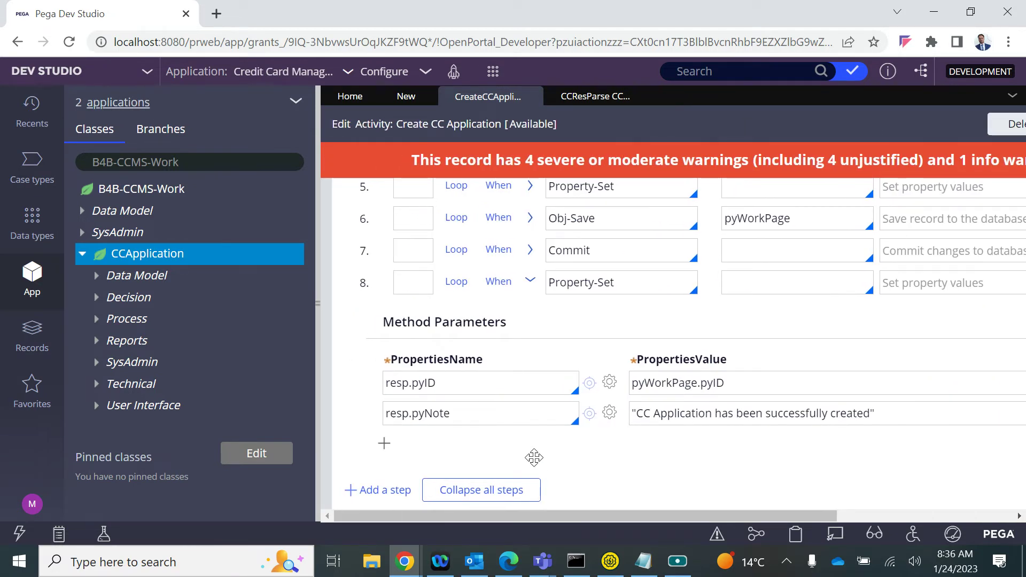
{"action": "double_click", "coordinate": [400, 387]}
{"action": "key", "text": "BackSpace"}
{"action": "double_click", "coordinate": [400, 415]}
{"action": "key", "text": "BackSpace"}
{"action": "scroll", "coordinate": [534, 392], "scroll_direction": "right", "scroll_amount": 5}
{"action": "left_click", "coordinate": [923, 128]}
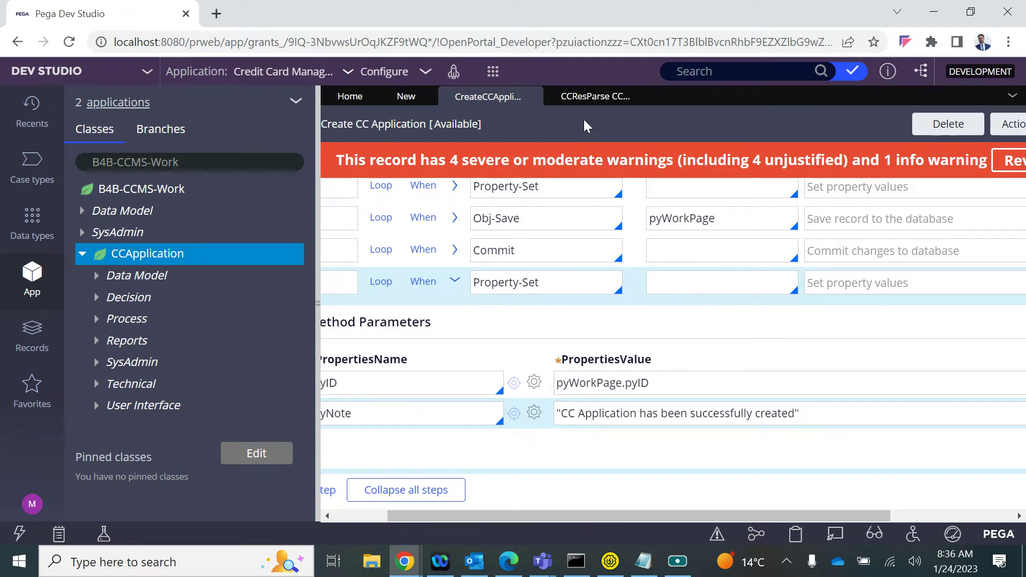
Return to the Service SOAP Create CC Application response settings with a wider form
{"action": "left_click", "coordinate": [588, 99]}
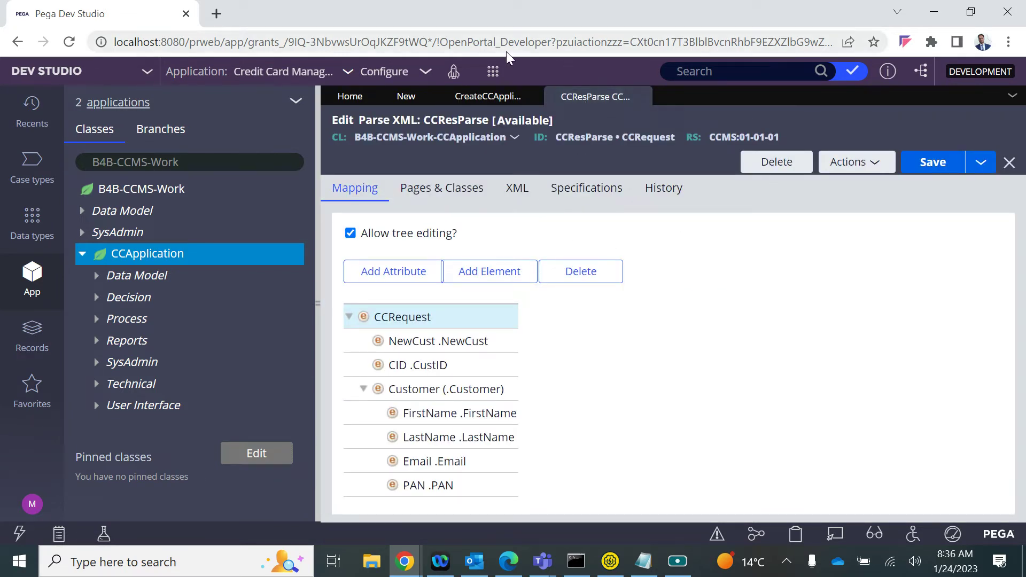
{"action": "left_click", "coordinate": [404, 97]}
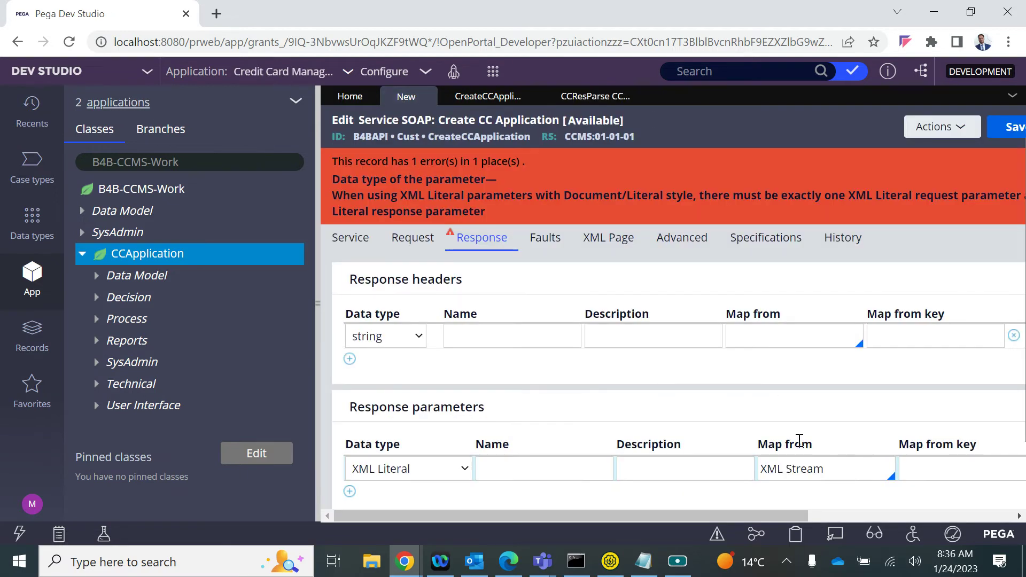
{"action": "left_click", "coordinate": [456, 346]}
{"action": "left_click_drag", "start_coordinate": [316, 305], "coordinate": [302, 304]}
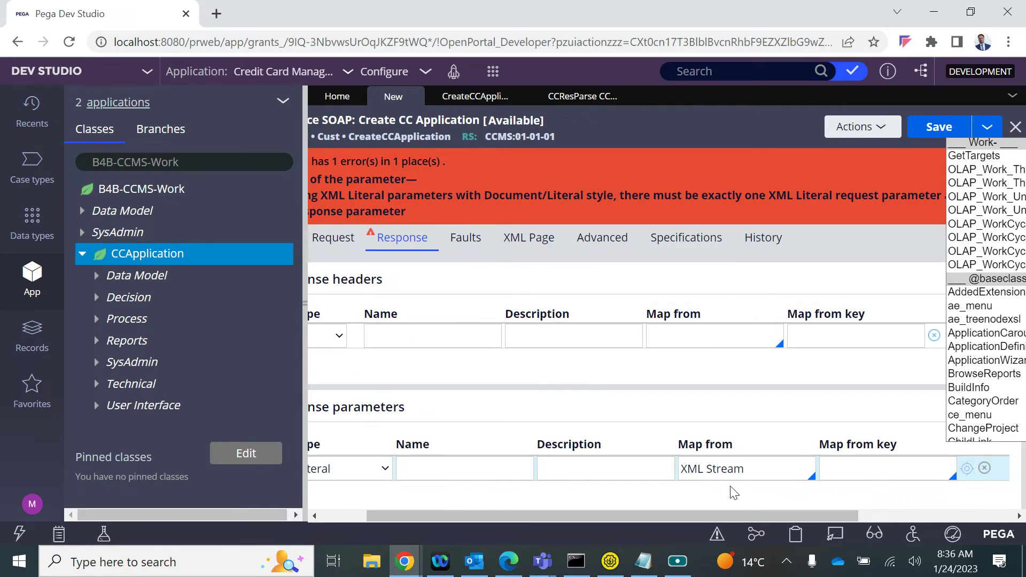
Enter CCAppResp as the response parameter's Map from key
{"action": "left_click", "coordinate": [305, 309]}
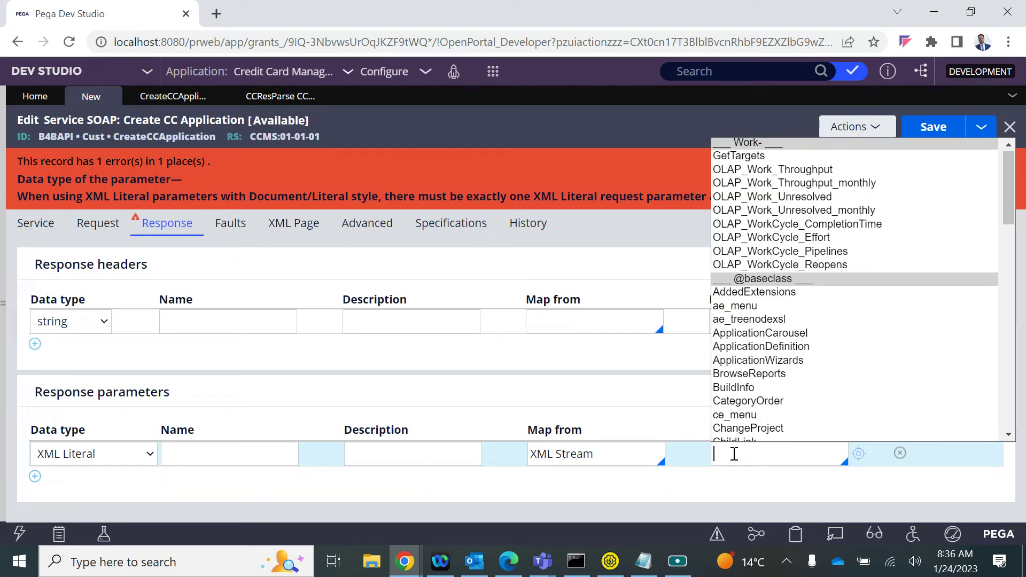
{"action": "type", "text": "CCAppResp"}
{"action": "left_click", "coordinate": [178, 451]}
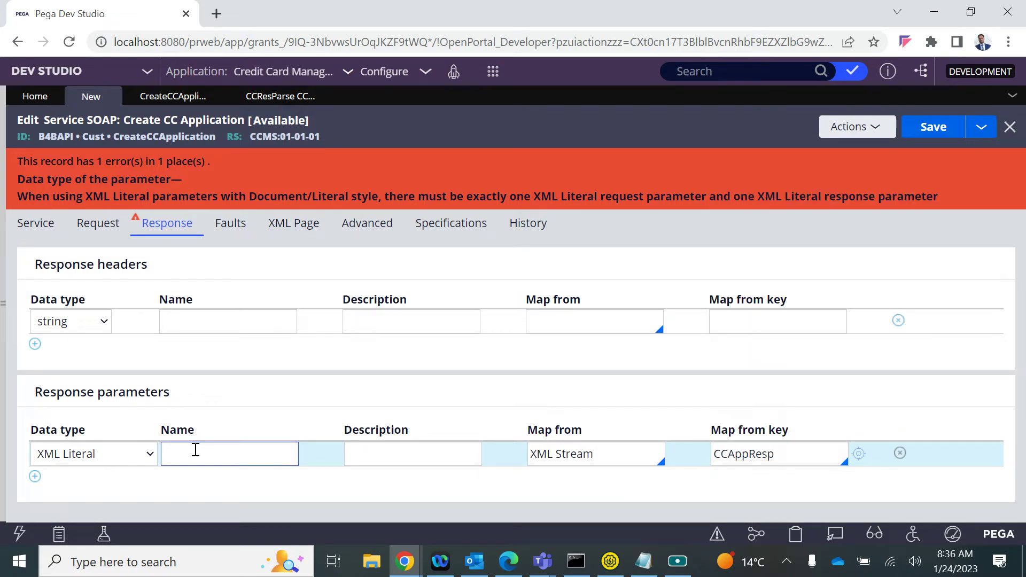
Give the CCResp response parameter the description CCResp, then create the CCAppResp stream record
{"action": "left_click", "coordinate": [197, 453]}
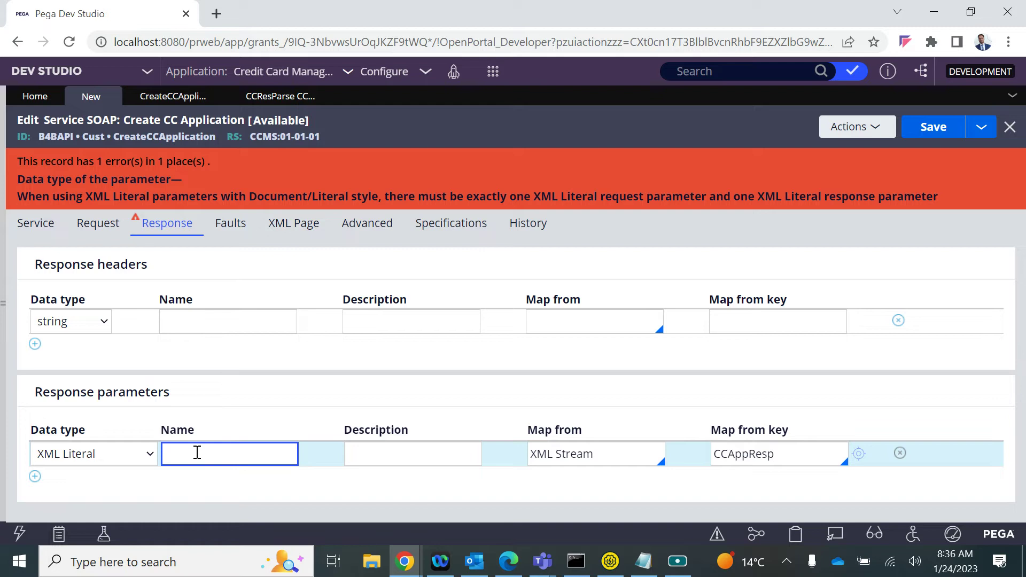
{"action": "double_click", "coordinate": [197, 453]}
{"action": "key", "text": "ctrl+c"}
{"action": "left_click", "coordinate": [377, 452]}
{"action": "key", "text": "ctrl+v"}
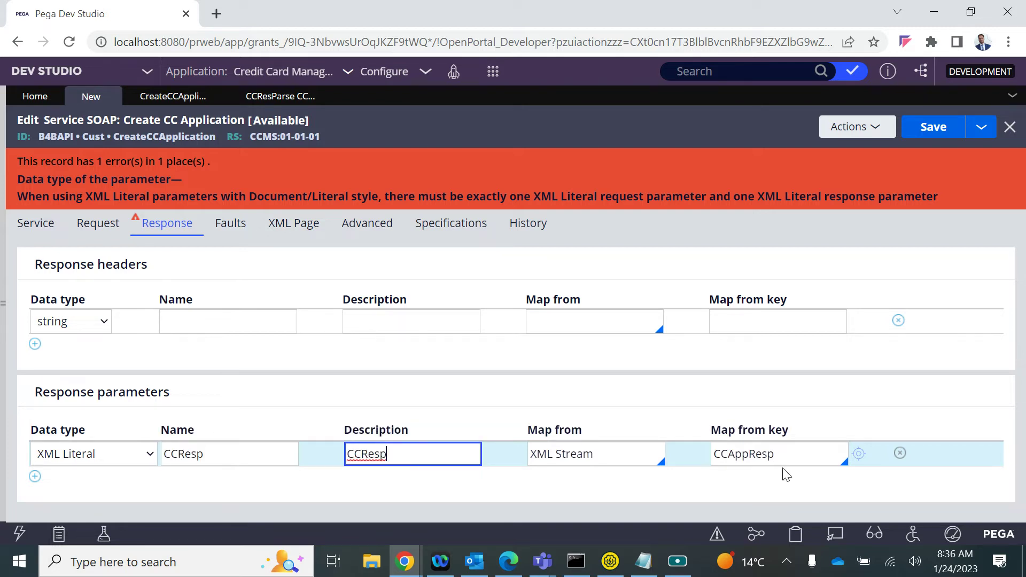
{"action": "left_click", "coordinate": [861, 455]}
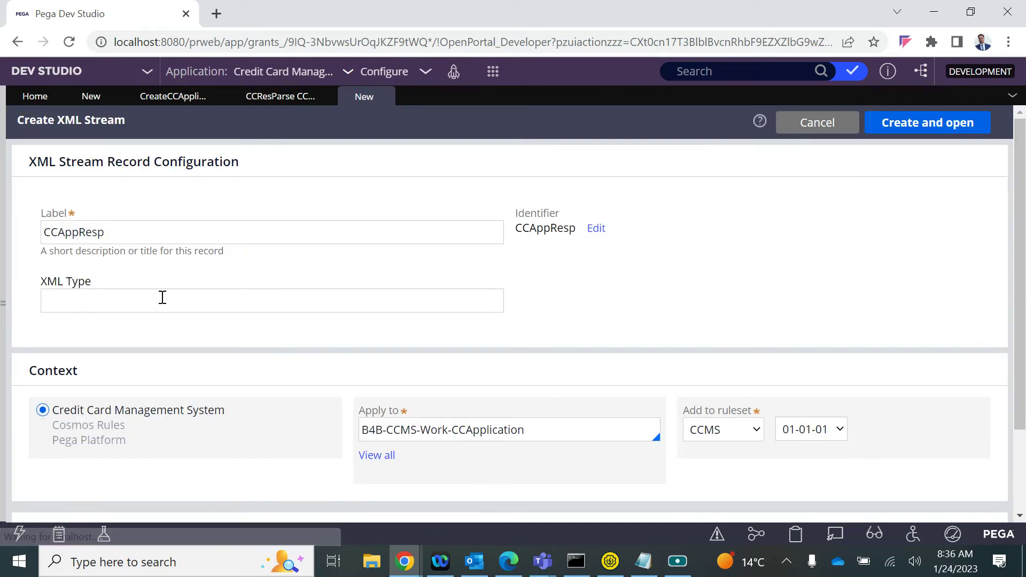
Create and open the CCAppResp XML Stream with XML Type MapFrom
{"action": "left_click", "coordinate": [160, 297]}
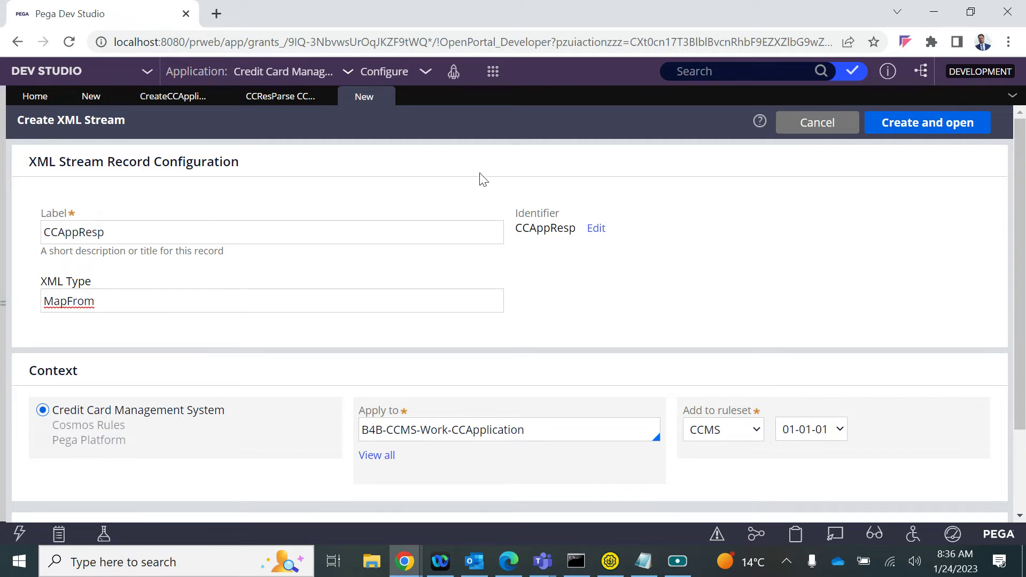
{"action": "left_click", "coordinate": [917, 123]}
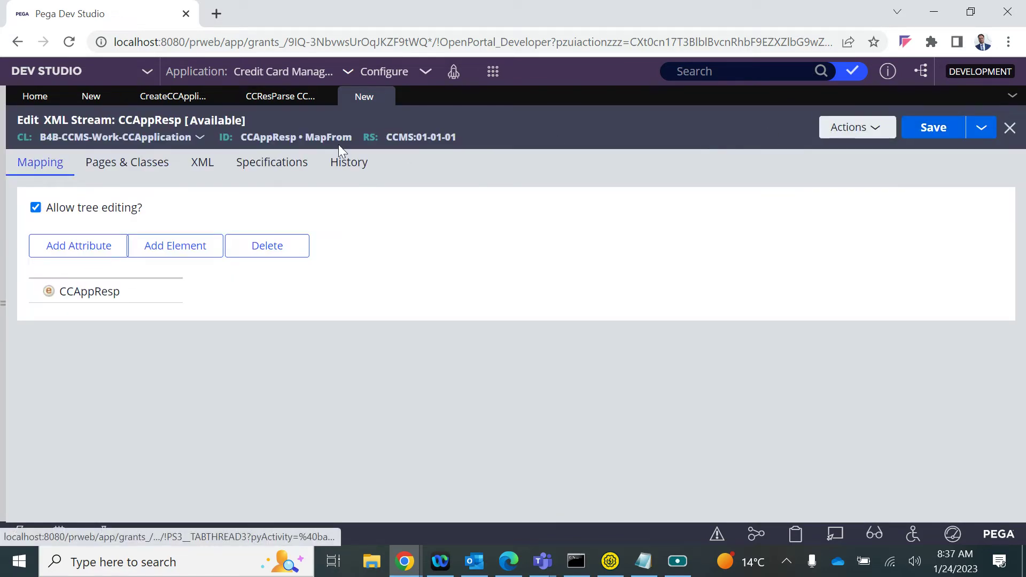
Add a CaseID element under CCAppResp mapped to source property .pyID
{"action": "left_click", "coordinate": [91, 292]}
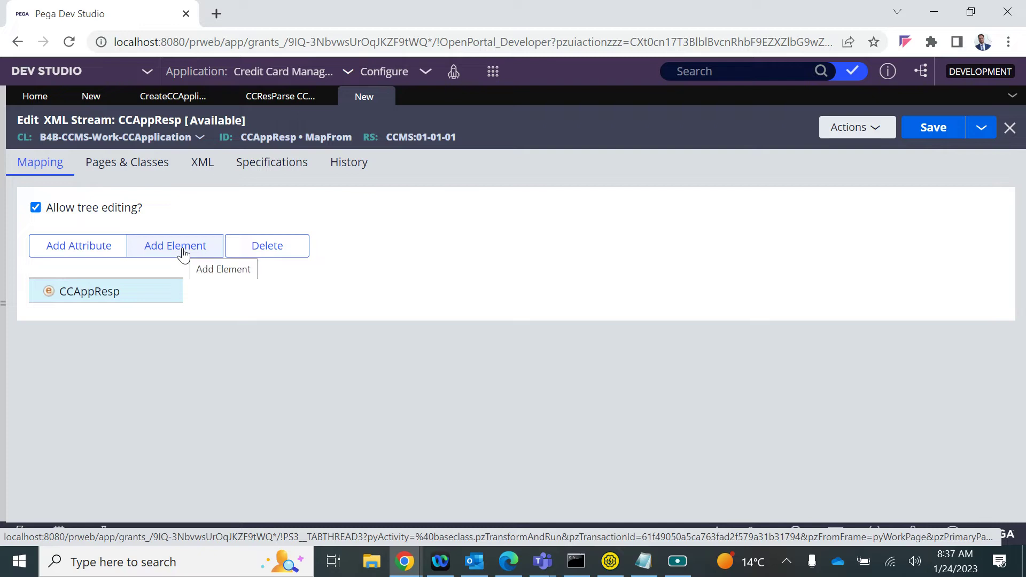
{"action": "left_click", "coordinate": [183, 254]}
{"action": "double_click", "coordinate": [109, 315]}
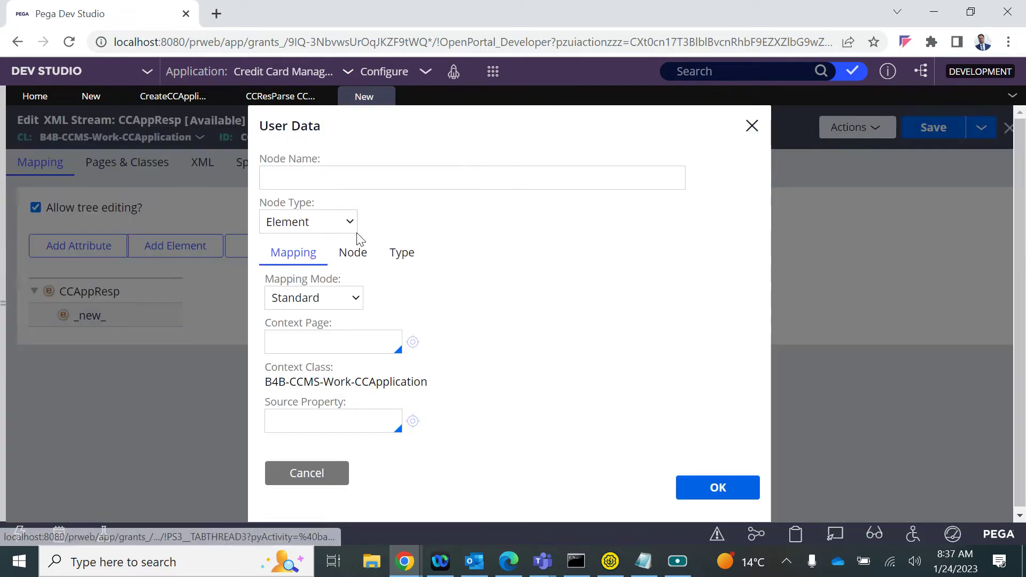
{"action": "left_click", "coordinate": [332, 177]}
{"action": "left_click", "coordinate": [300, 419]}
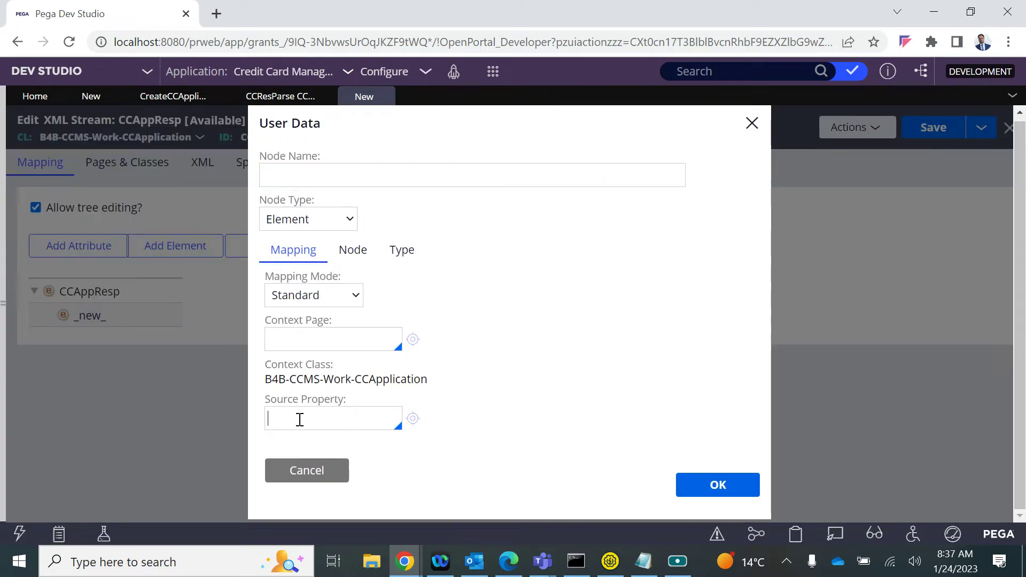
{"action": "type", "text": "."}
{"action": "key", "text": "Down"}
{"action": "key", "text": "Down"}
{"action": "key", "text": "Down"}
{"action": "key", "text": "Down"}
{"action": "key", "text": "Down"}
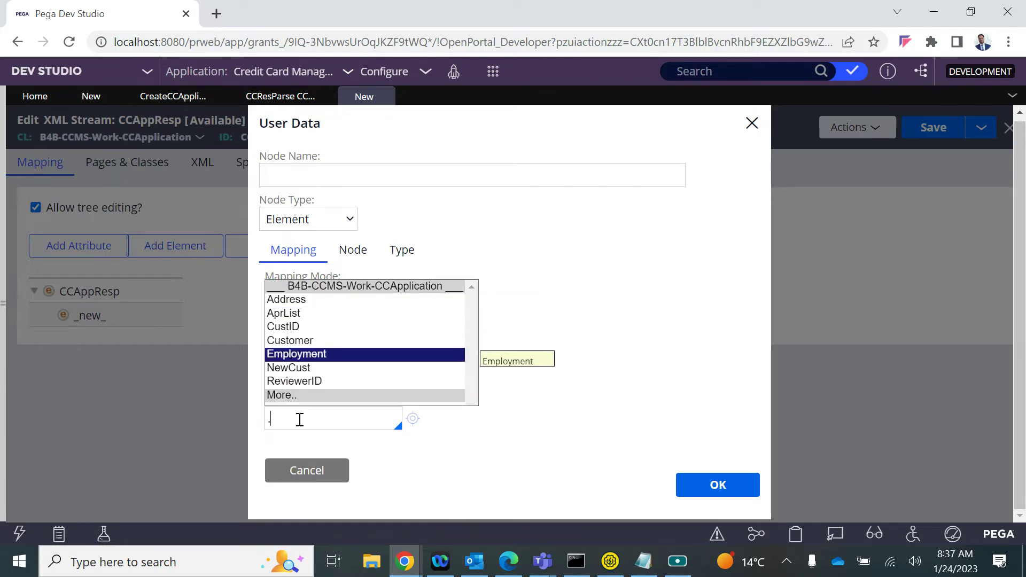
{"action": "type", "text": "pyID"}
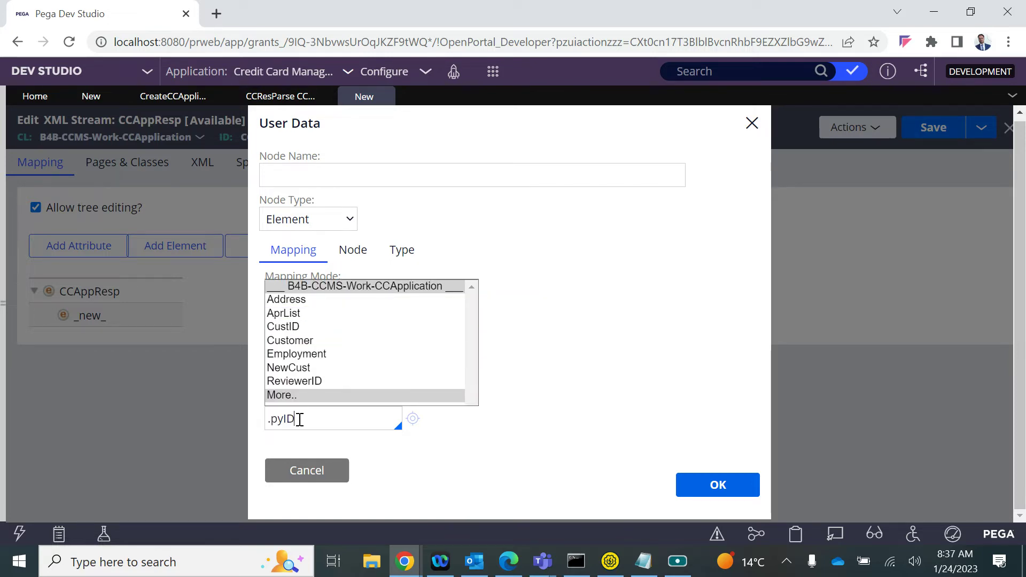
{"action": "double_click", "coordinate": [299, 419]}
{"action": "left_click", "coordinate": [345, 178]}
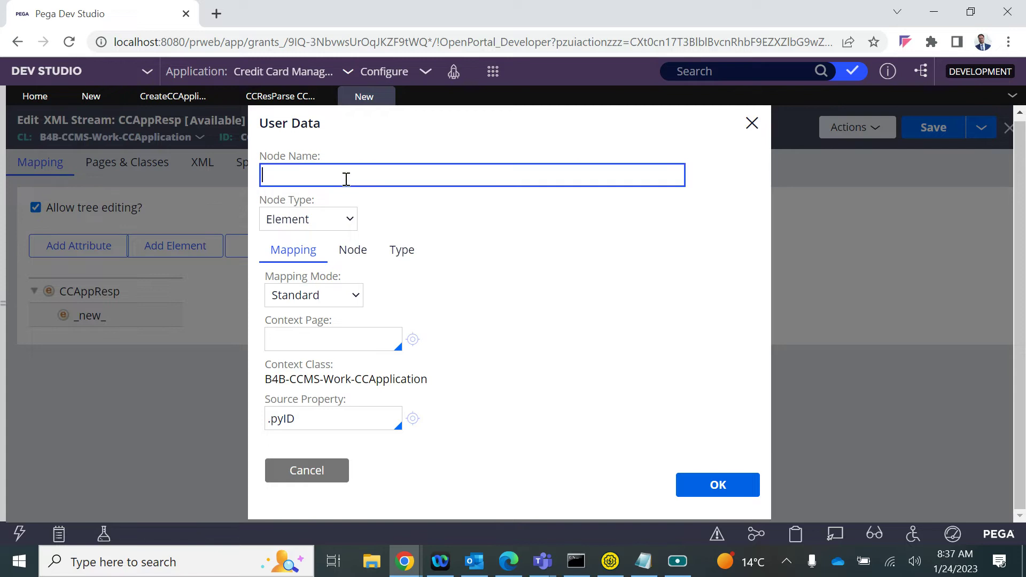
{"action": "type", "text": "CaseID"}
{"action": "left_click", "coordinate": [718, 484]}
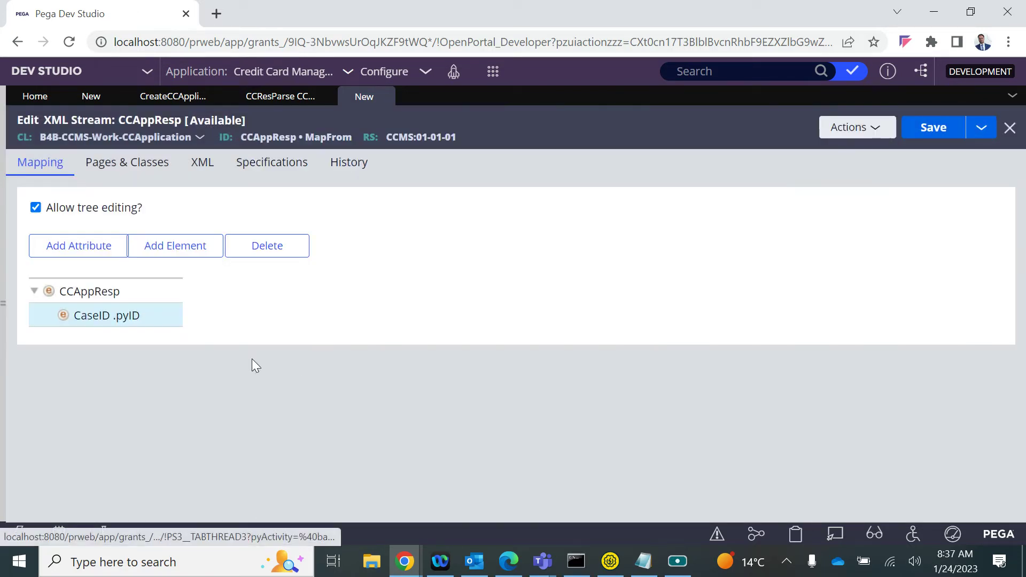
Add a Message element mapped to .pyNote and save the CCAppResp stream
{"action": "left_click", "coordinate": [81, 291]}
{"action": "left_click", "coordinate": [152, 252]}
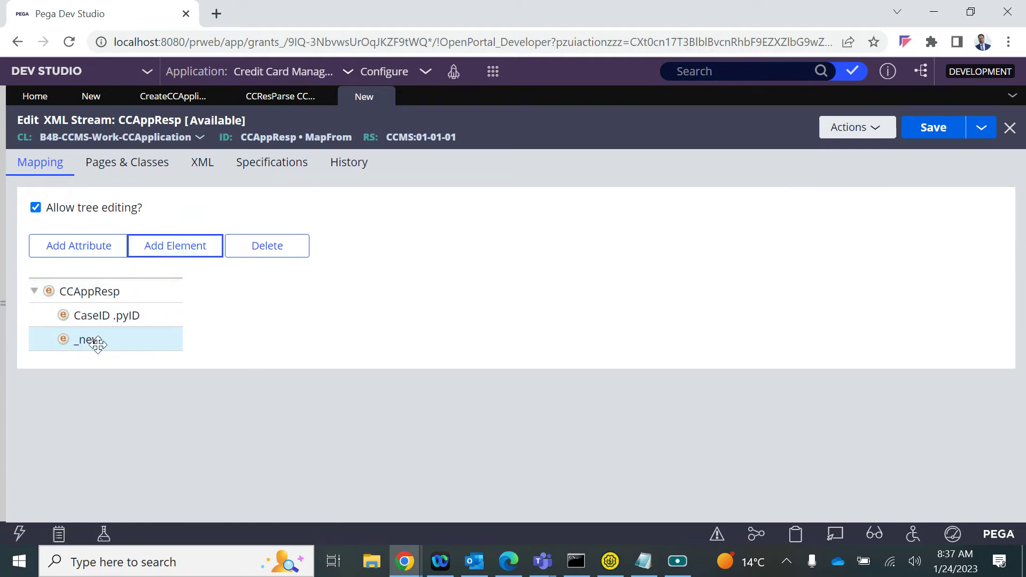
{"action": "double_click", "coordinate": [96, 342]}
{"action": "left_click", "coordinate": [315, 180]}
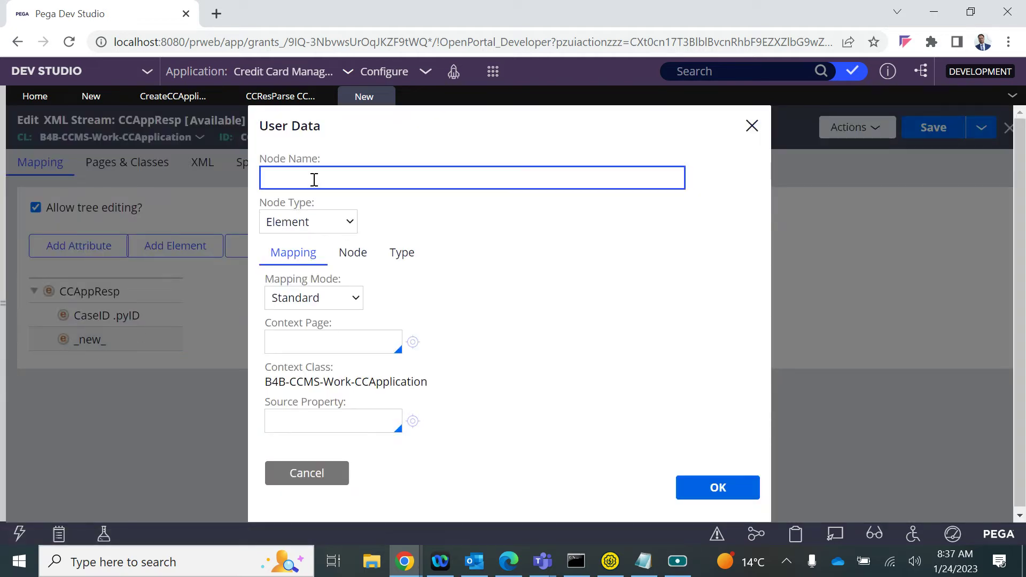
{"action": "type", "text": "Messag"}
{"action": "key", "text": "Tab"}
{"action": "left_click", "coordinate": [287, 417]}
{"action": "type", "text": "."}
{"action": "key", "text": "Down"}
{"action": "key", "text": "Down"}
{"action": "key", "text": "Down"}
{"action": "type", "text": "pyI"}
{"action": "type", "text": "ote"}
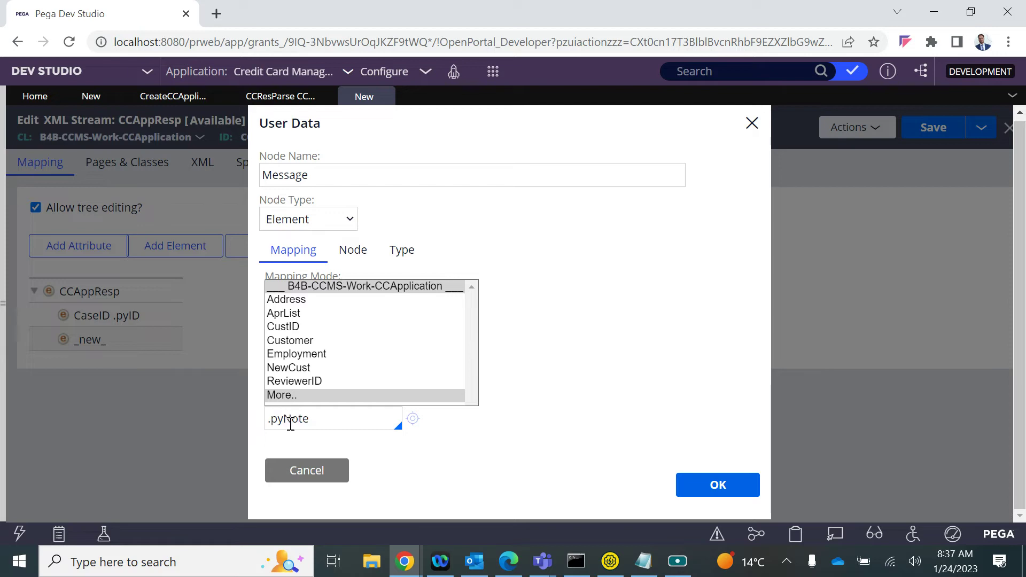
{"action": "left_click", "coordinate": [716, 485]}
{"action": "left_click", "coordinate": [936, 132]}
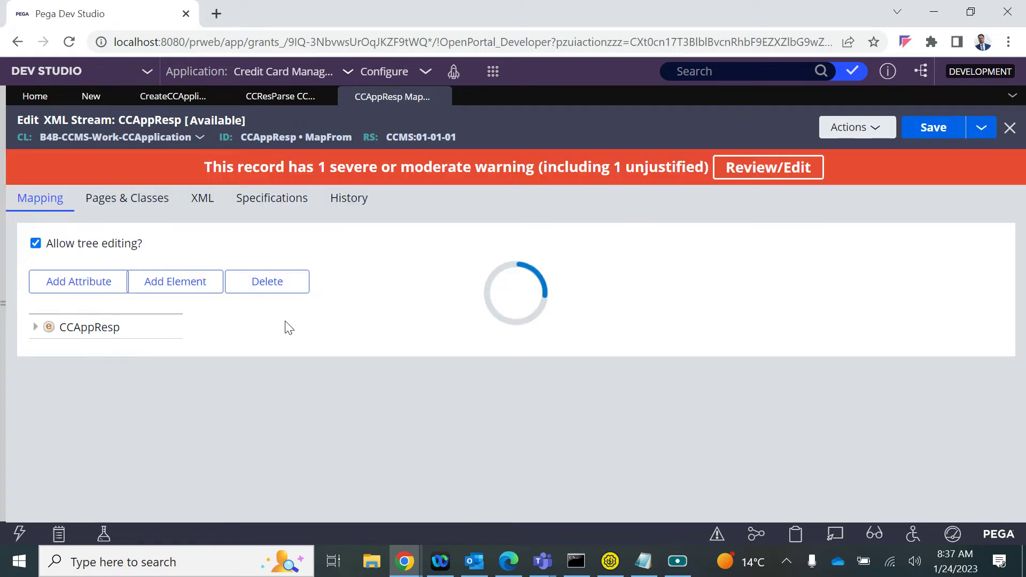
{"action": "left_click", "coordinate": [270, 97]}
Save the Service SOAP rule, which reports the XML stream root needs a namespace
{"action": "left_click", "coordinate": [117, 97]}
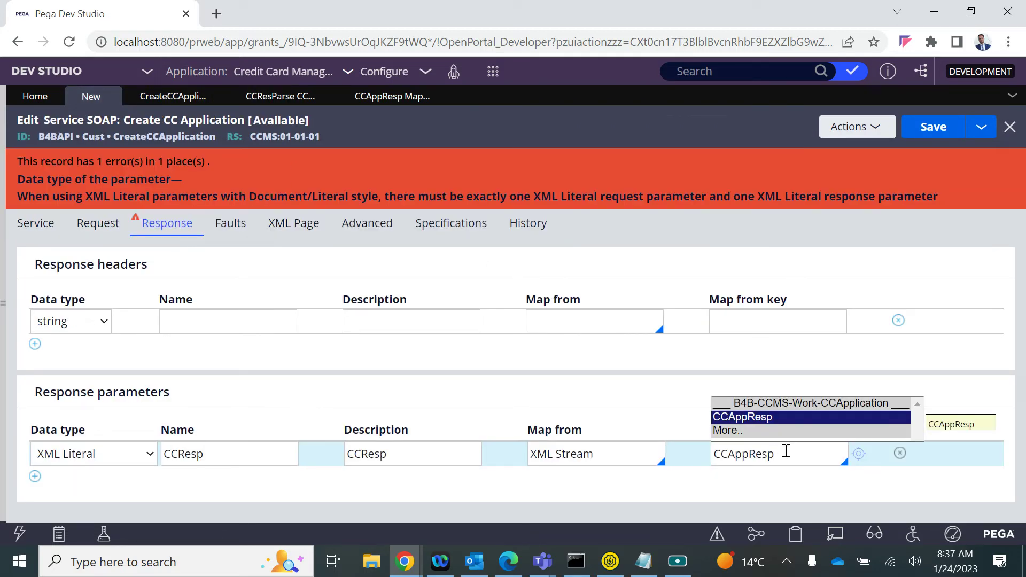
{"action": "key", "text": "Return"}
{"action": "left_click", "coordinate": [940, 131]}
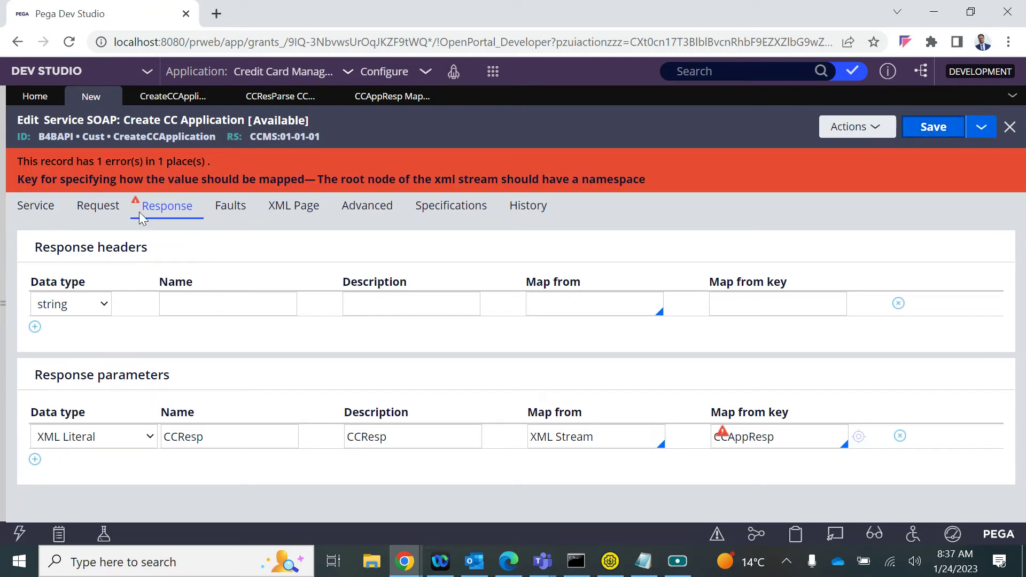
{"action": "left_click_drag", "start_coordinate": [60, 182], "coordinate": [256, 185]}
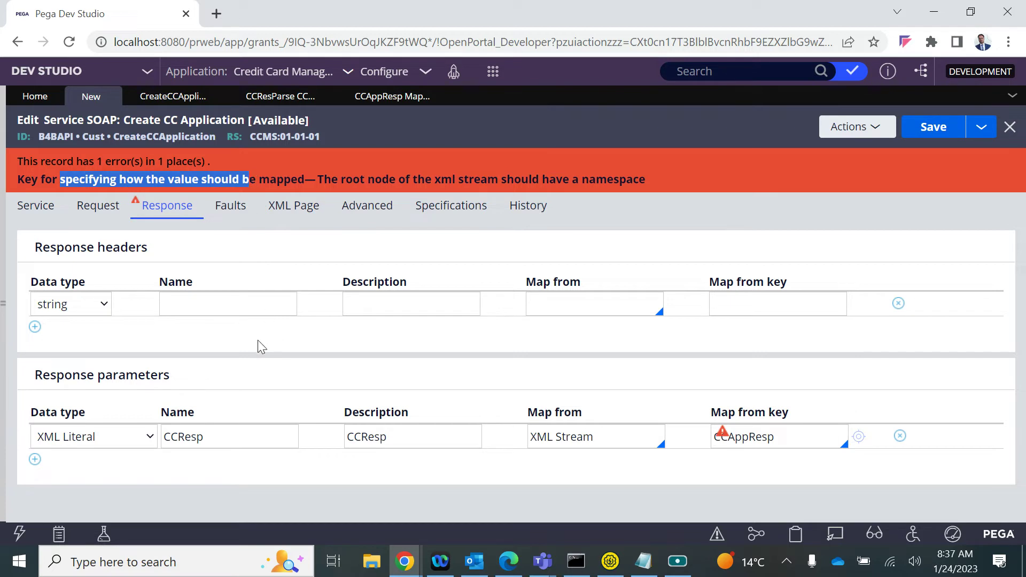
Review the request and response settings, then open the CCAppResp stream from the Map from key
{"action": "left_click", "coordinate": [98, 205]}
{"action": "scroll", "coordinate": [332, 412], "scroll_direction": "down", "scroll_amount": 2}
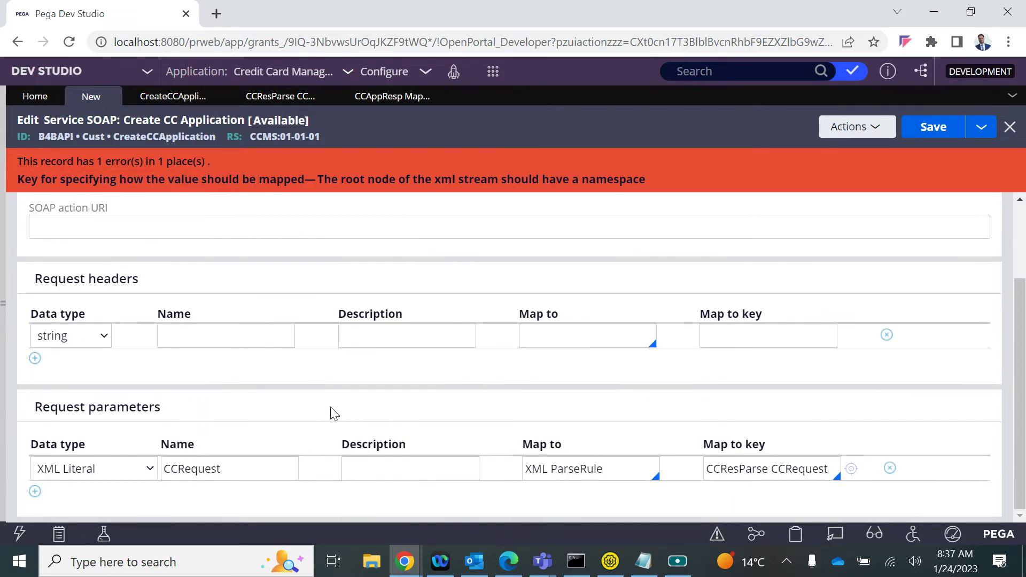
{"action": "scroll", "coordinate": [332, 414], "scroll_direction": "up", "scroll_amount": 2}
{"action": "left_click", "coordinate": [152, 206]}
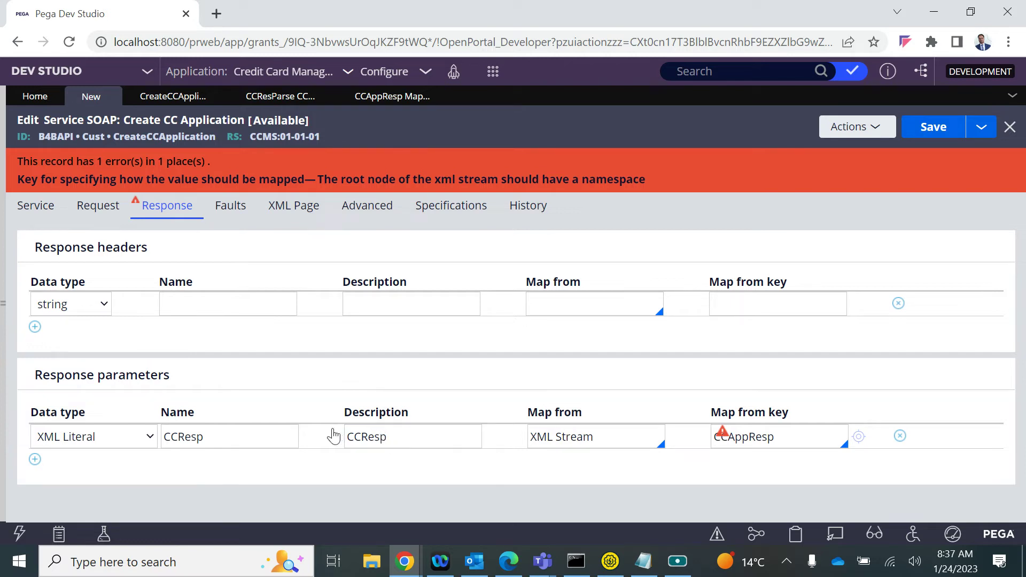
{"action": "mouse_move", "coordinate": [723, 439]}
{"action": "left_click", "coordinate": [859, 437]}
{"action": "left_click", "coordinate": [735, 13]}
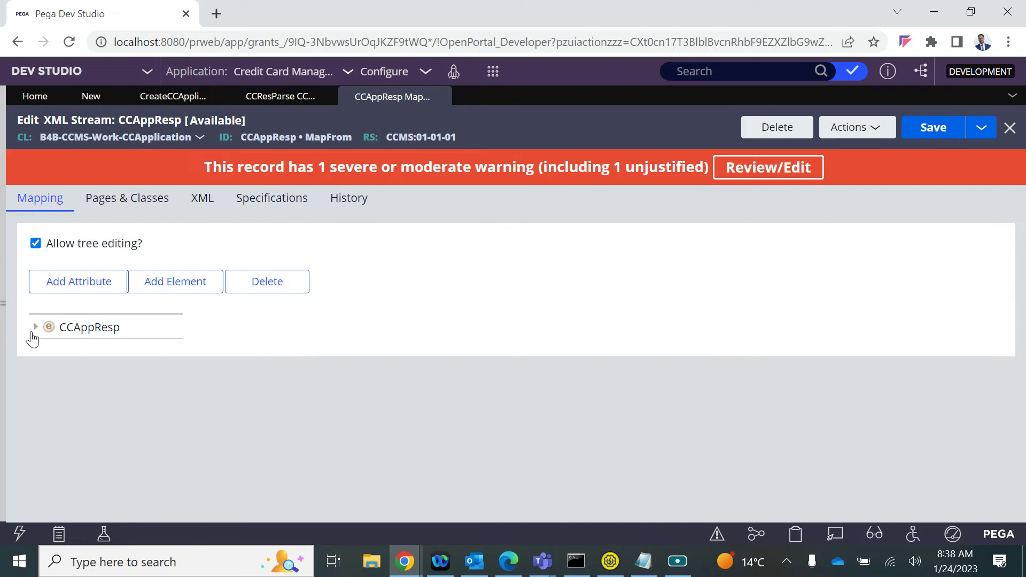
Set the CCAppResp root element's Node Namespace to CCAppResp
{"action": "left_click", "coordinate": [33, 333]}
{"action": "double_click", "coordinate": [85, 328]}
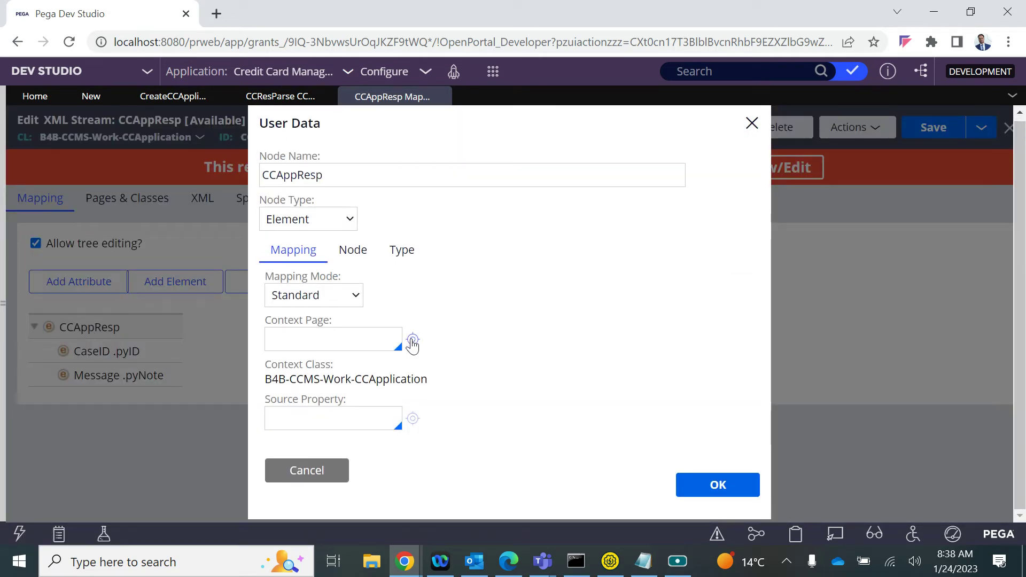
{"action": "left_click", "coordinate": [353, 249]}
{"action": "left_click", "coordinate": [315, 299]}
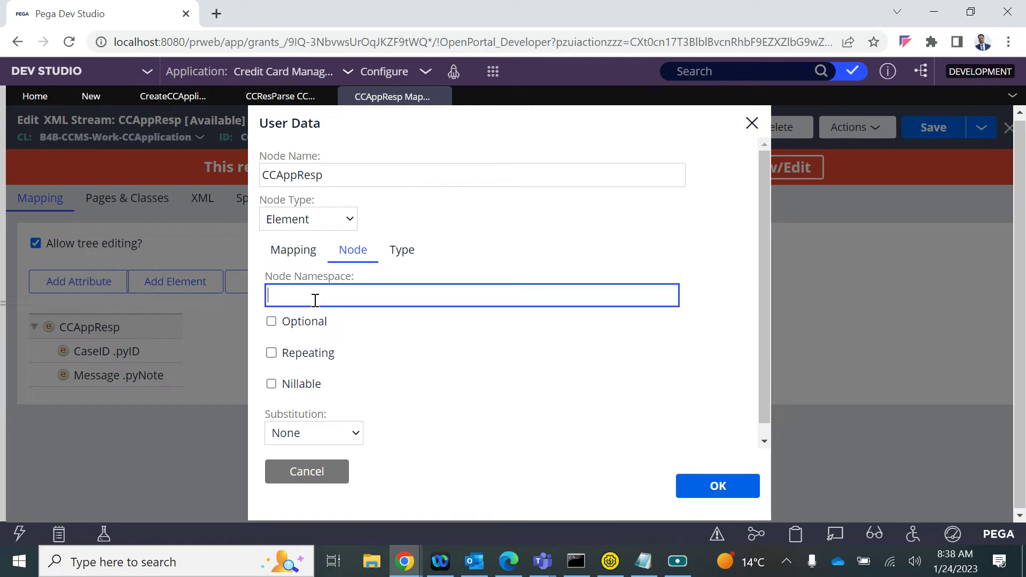
{"action": "left_click", "coordinate": [280, 173]}
{"action": "double_click", "coordinate": [280, 172]}
{"action": "key", "text": "ctrl+c"}
{"action": "left_click", "coordinate": [309, 300]}
{"action": "key", "text": "ctrl+v"}
Confirm the element details and re-save the CCAppResp XML stream
{"action": "left_click", "coordinate": [717, 490]}
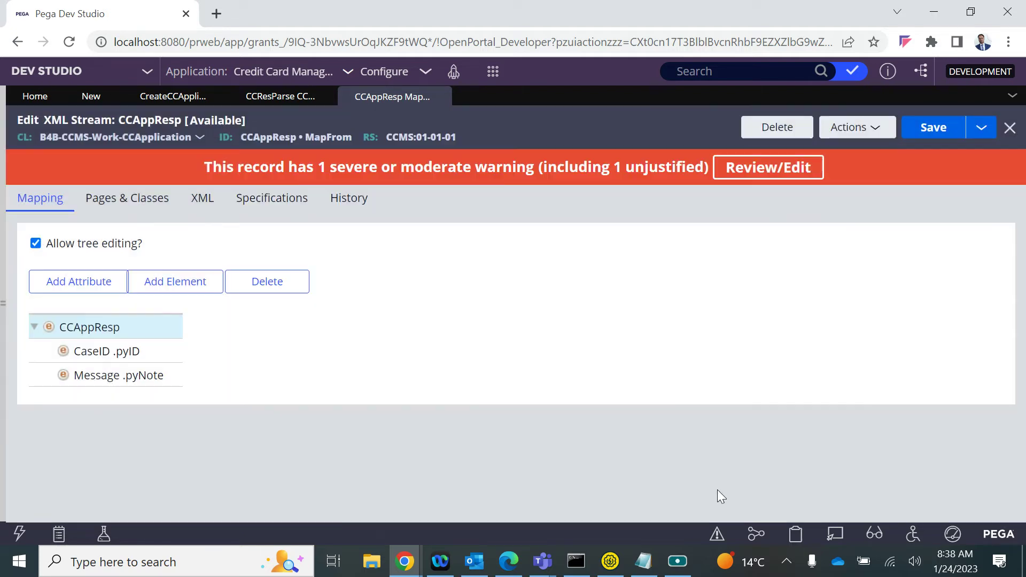
{"action": "left_click", "coordinate": [935, 127]}
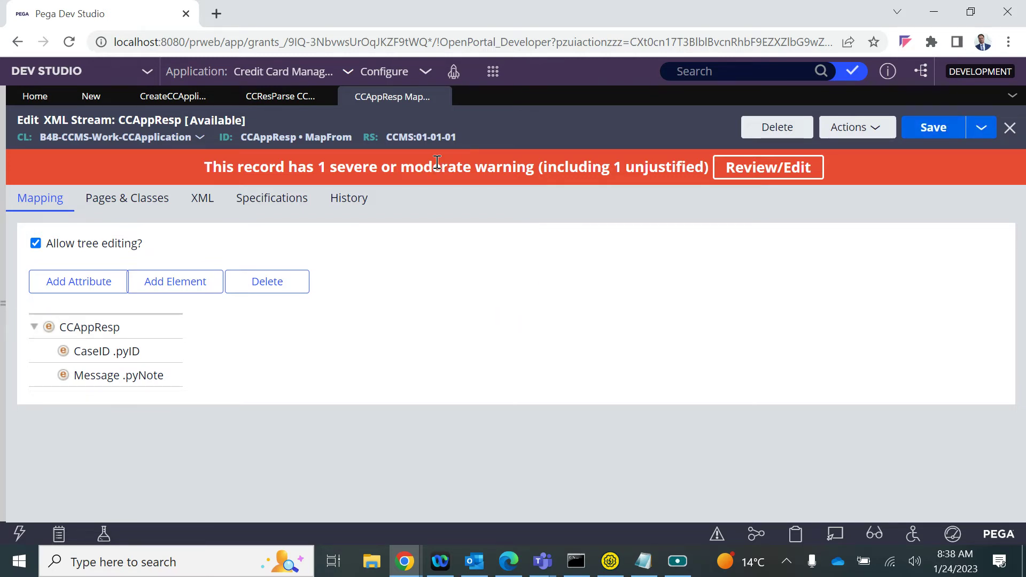
{"action": "left_click", "coordinate": [277, 99]}
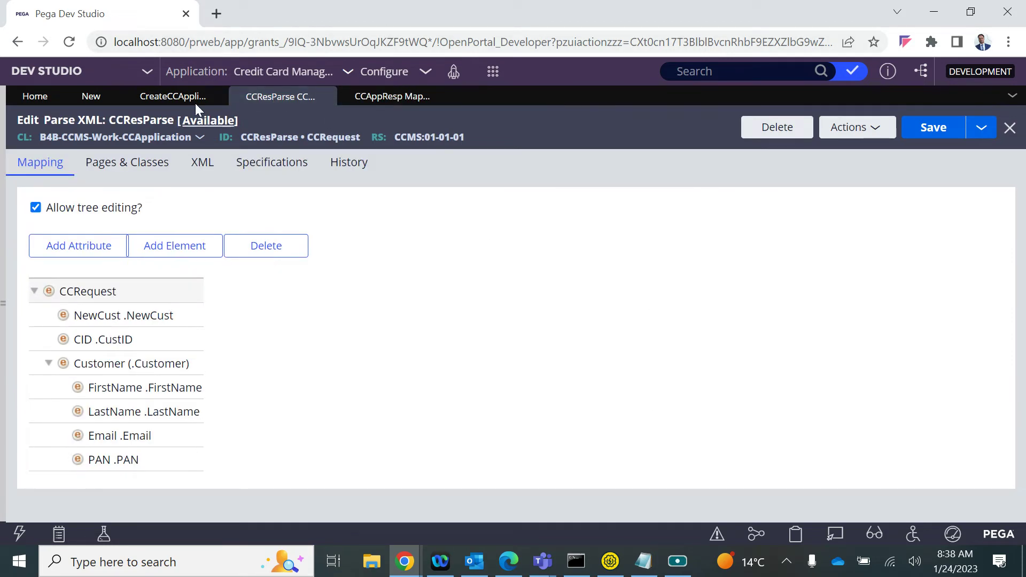
Re-save the Create CC Application SOAP service error-free and review its Service and Request settings
{"action": "left_click", "coordinate": [91, 98]}
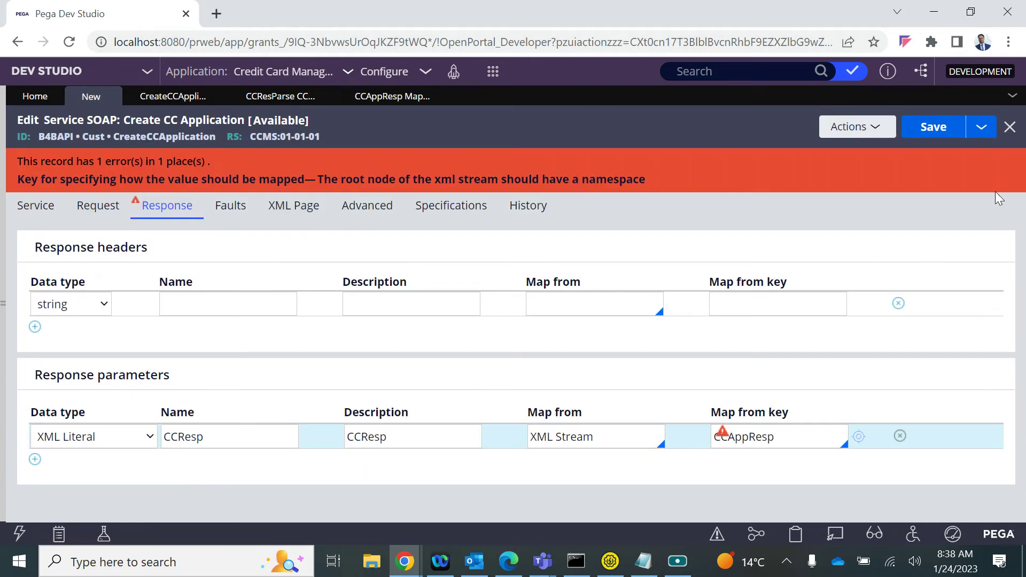
{"action": "left_click", "coordinate": [941, 139]}
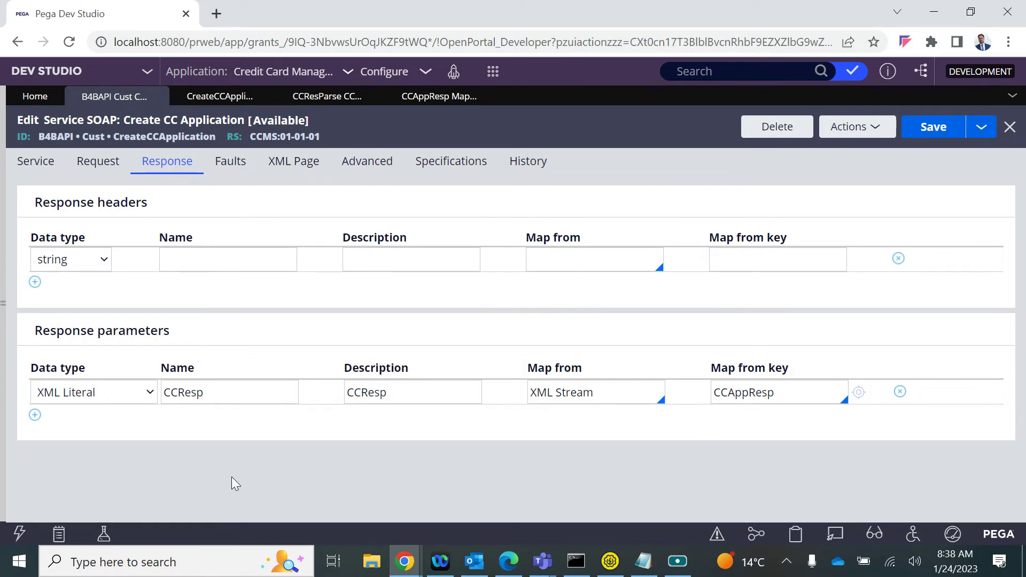
{"action": "left_click", "coordinate": [34, 162]}
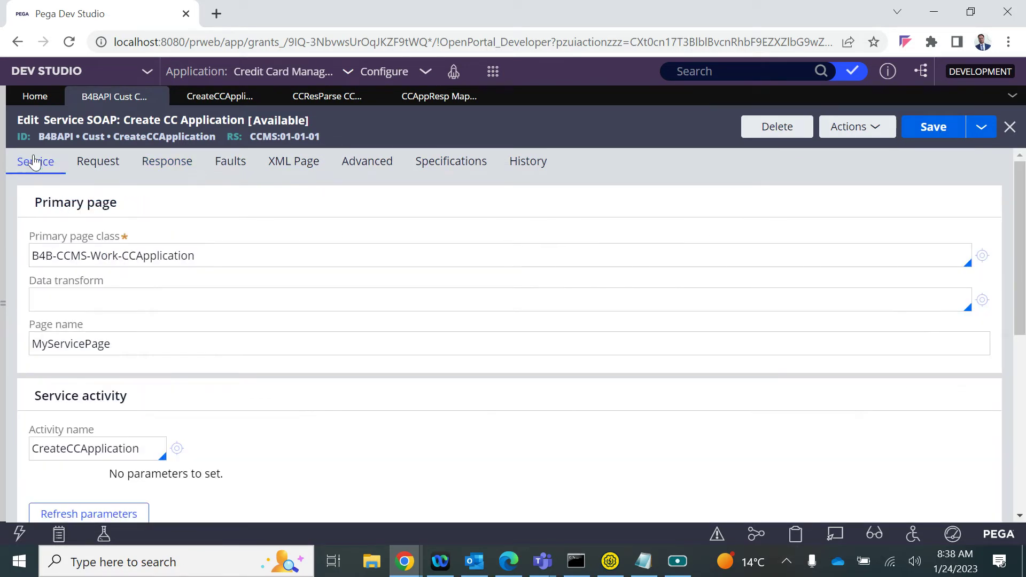
{"action": "scroll", "coordinate": [257, 373], "scroll_direction": "down", "scroll_amount": 5}
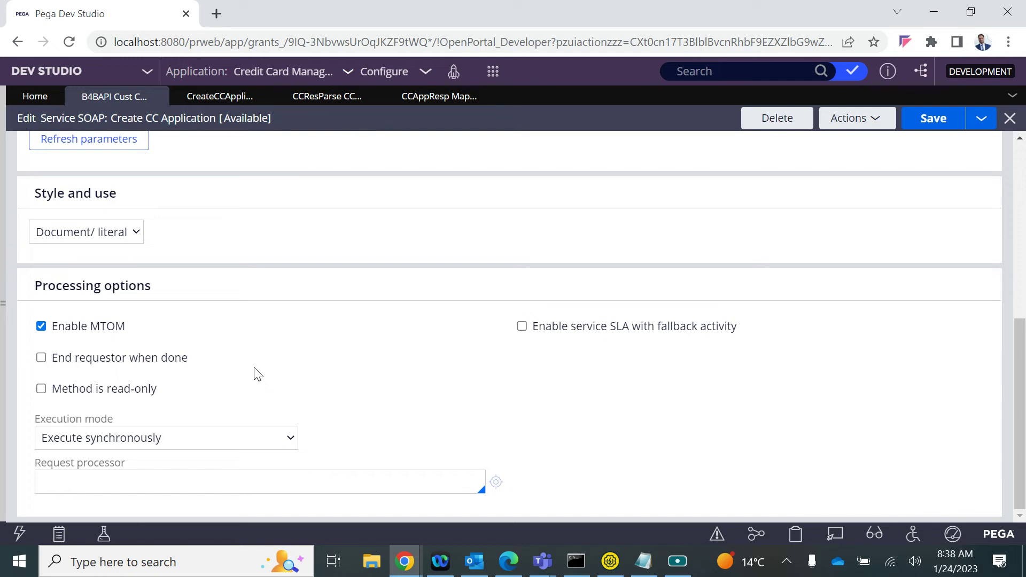
{"action": "scroll", "coordinate": [257, 373], "scroll_direction": "up", "scroll_amount": 5}
{"action": "left_click", "coordinate": [98, 161]}
{"action": "scroll", "coordinate": [242, 431], "scroll_direction": "down", "scroll_amount": 2}
{"action": "scroll", "coordinate": [236, 417], "scroll_direction": "up", "scroll_amount": 2}
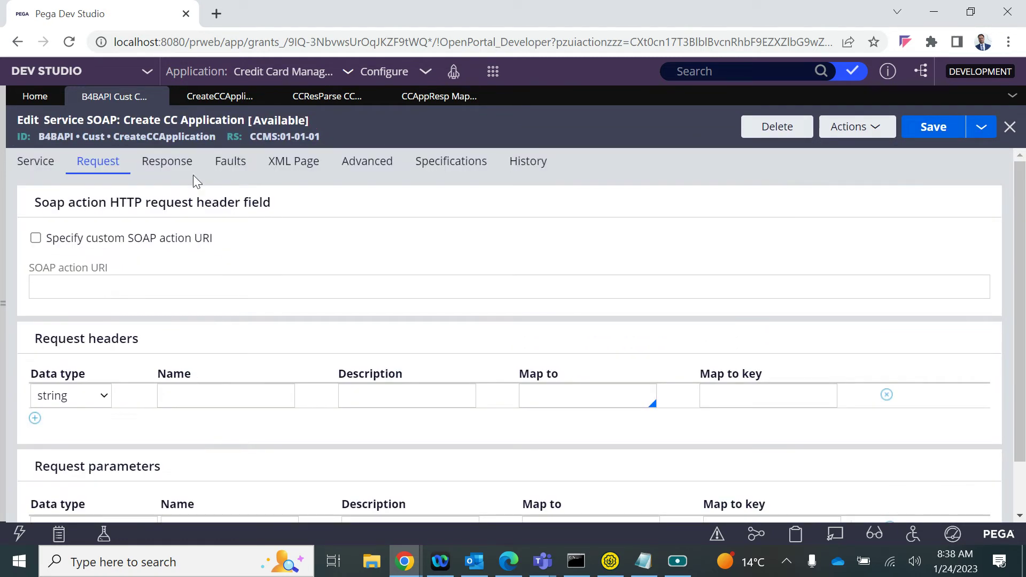
{"action": "left_click", "coordinate": [856, 132]}
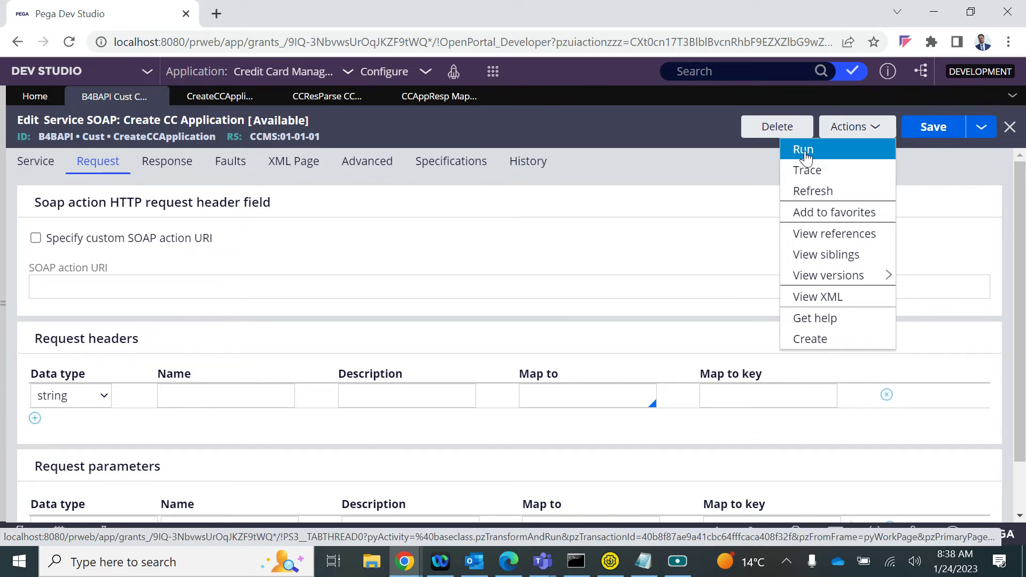
Run the service simulation with 'Supply SOAP request envelope' and select the sample envelope text
{"action": "left_click", "coordinate": [805, 151]}
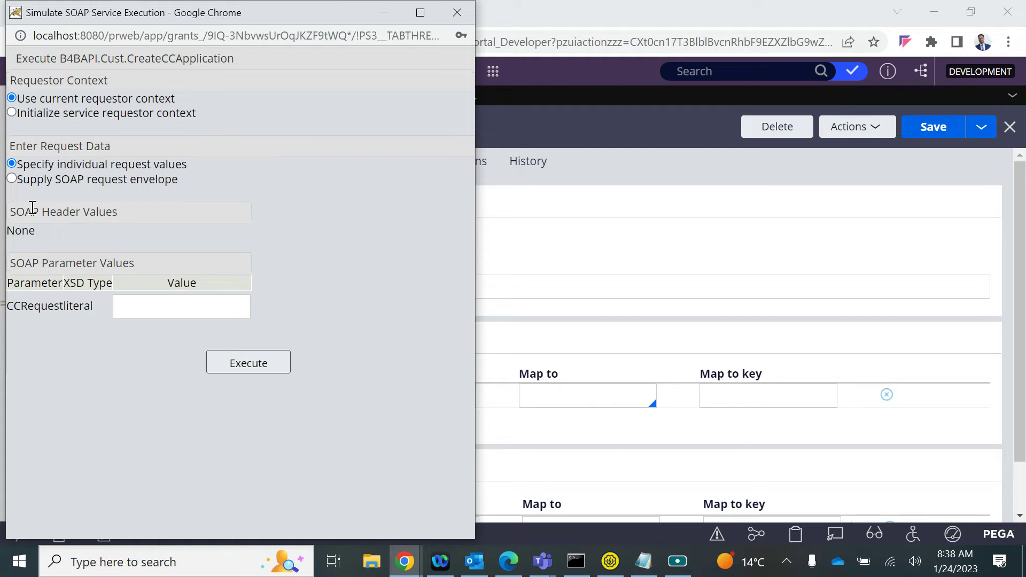
{"action": "left_click", "coordinate": [13, 180]}
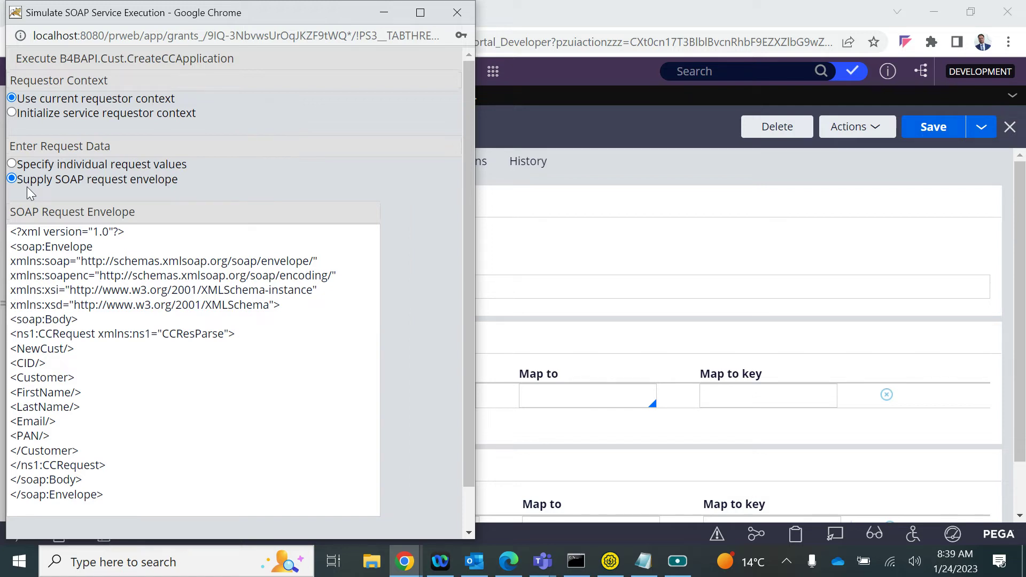
{"action": "left_click", "coordinate": [64, 362]}
{"action": "key", "text": "ctrl+a"}
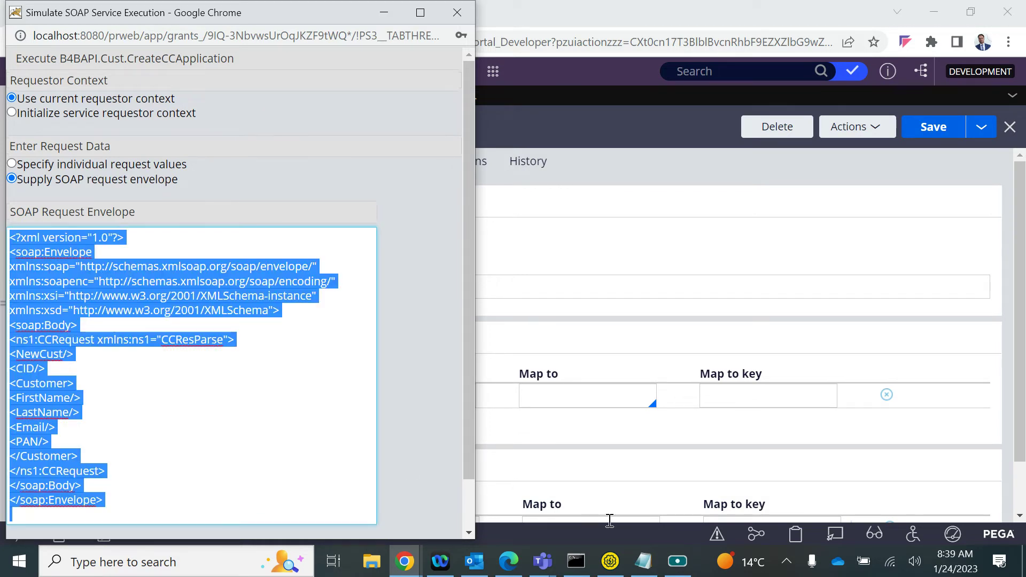
{"action": "left_click", "coordinate": [643, 562]}
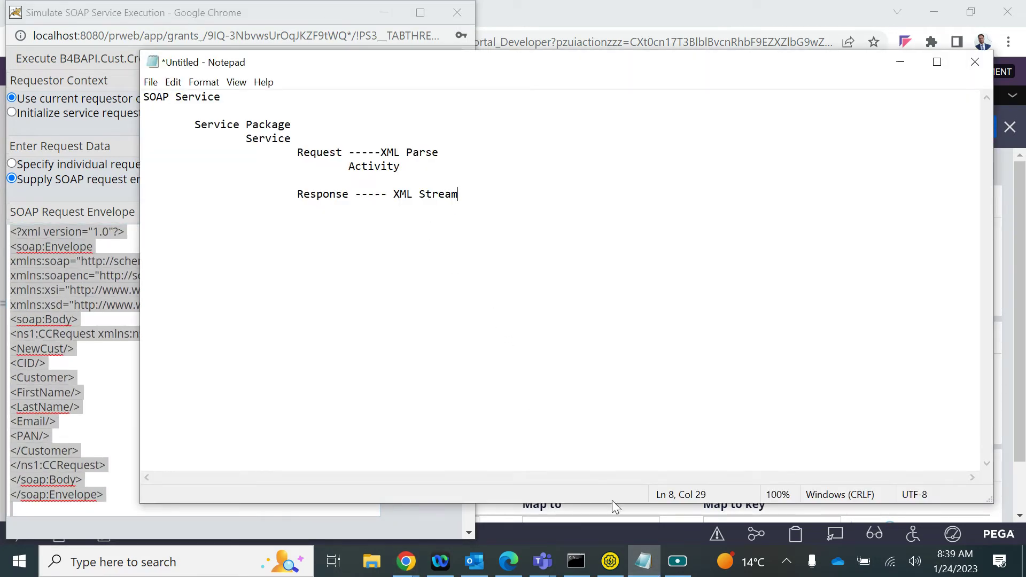
Paste a copy of the CCRequest SOAP request envelope into a new Notepad document
{"action": "right_click", "coordinate": [611, 561]}
{"action": "left_click", "coordinate": [455, 300]}
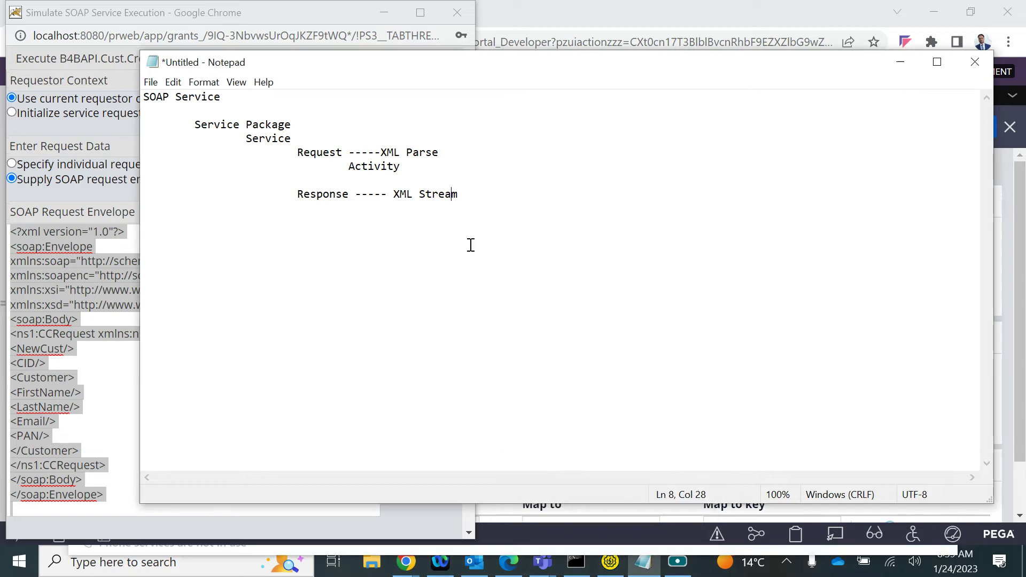
{"action": "left_click", "coordinate": [163, 572]}
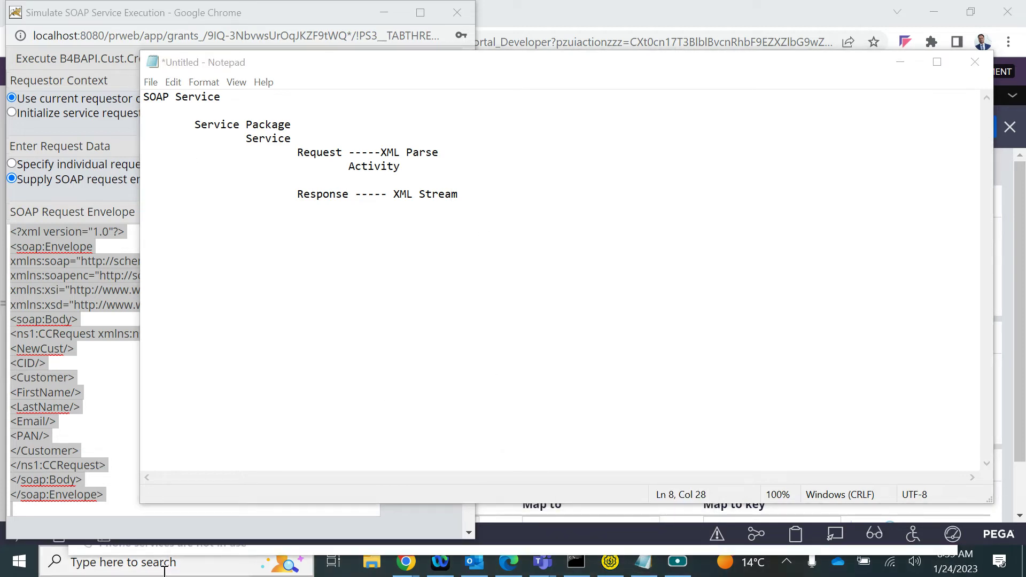
{"action": "type", "text": "note"}
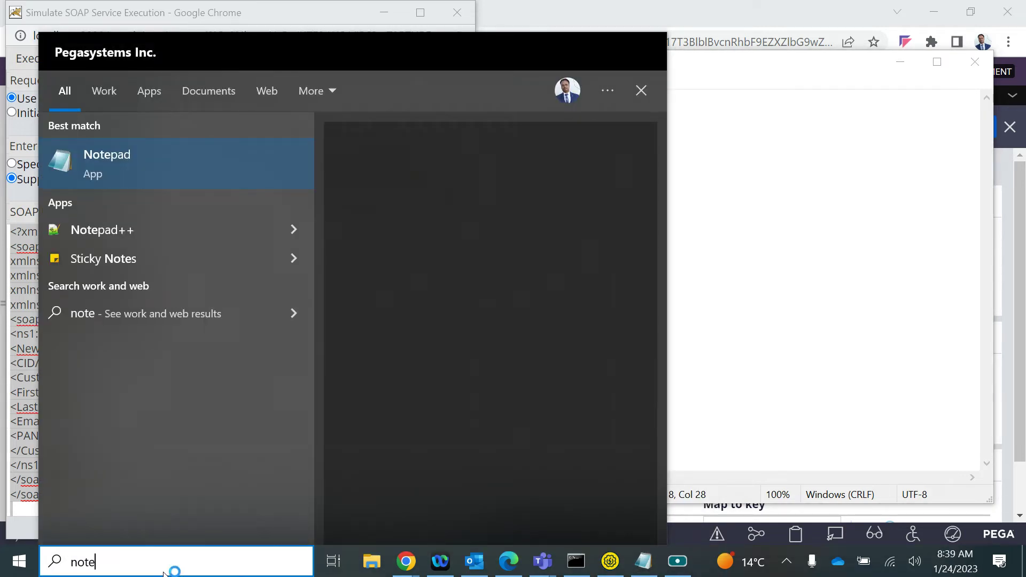
{"action": "key", "text": "Return"}
{"action": "key", "text": "ctrl+v"}
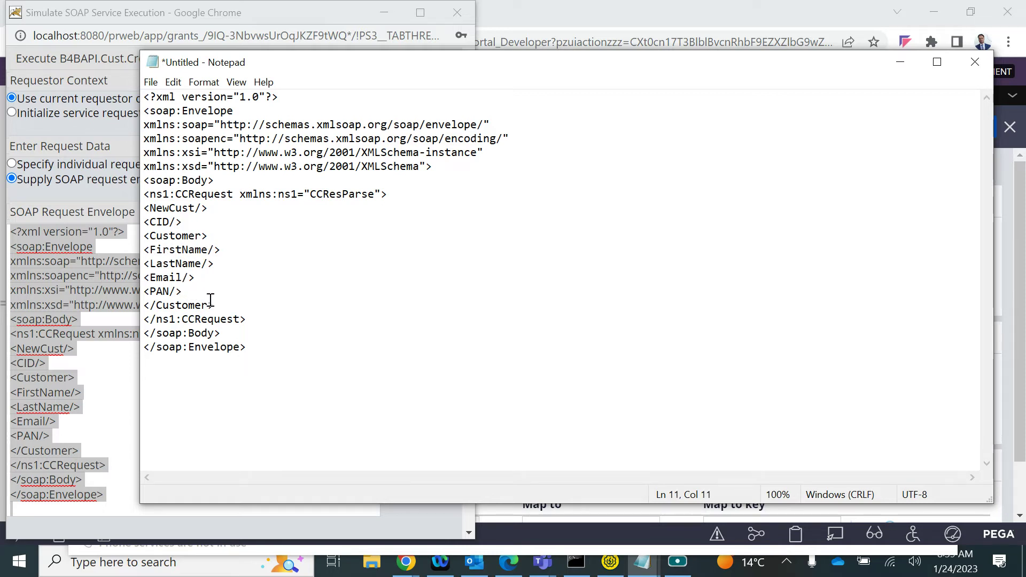
{"action": "left_click", "coordinate": [326, 181]}
{"action": "left_click", "coordinate": [58, 384]}
{"action": "scroll", "coordinate": [91, 358], "scroll_direction": "down", "scroll_amount": 1}
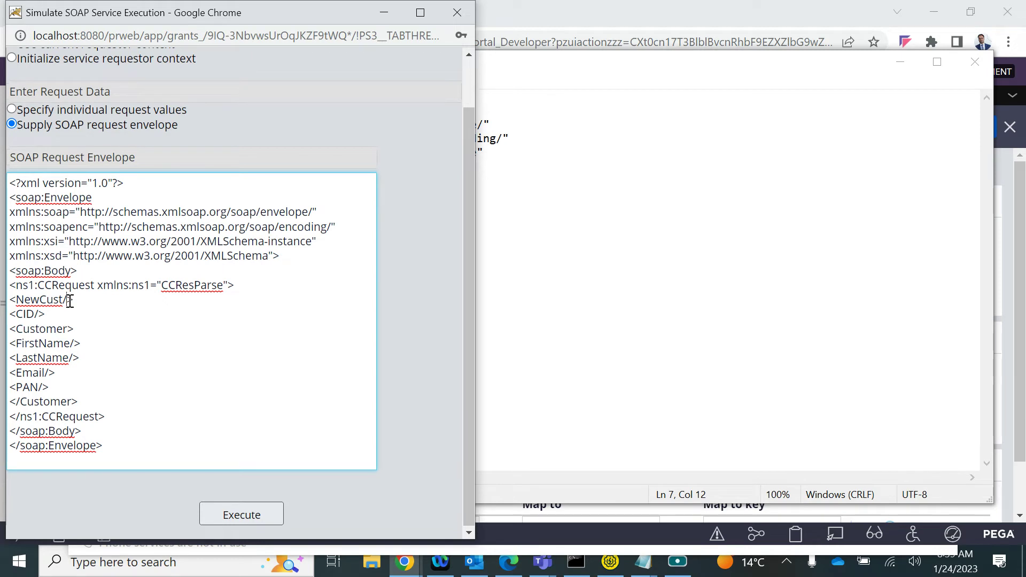
Expand the empty NewCust element into opening and closing tags holding No
{"action": "left_click_drag", "start_coordinate": [84, 301], "coordinate": [8, 301]}
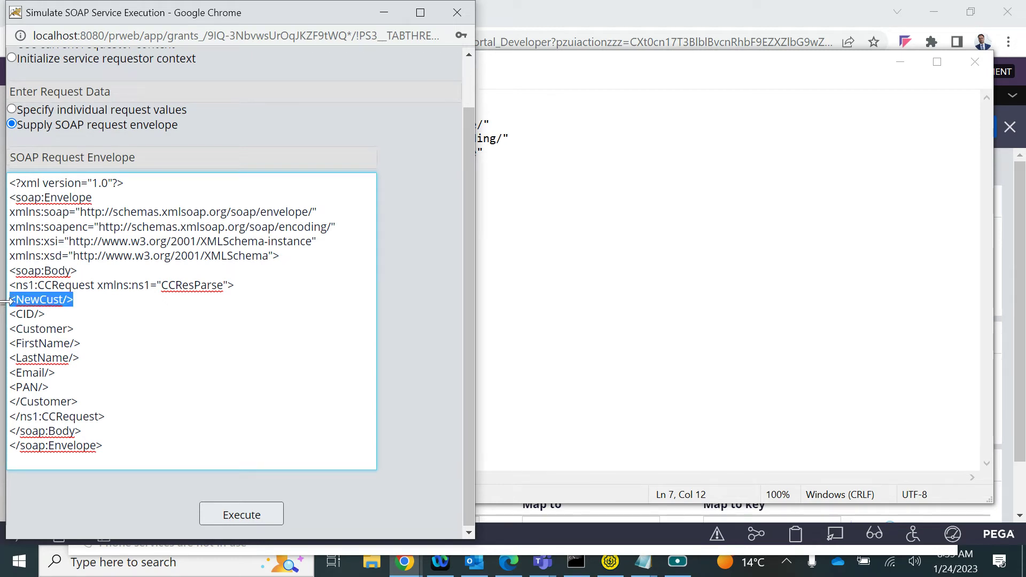
{"action": "left_click", "coordinate": [81, 310]}
{"action": "key", "text": "ctrl+v"}
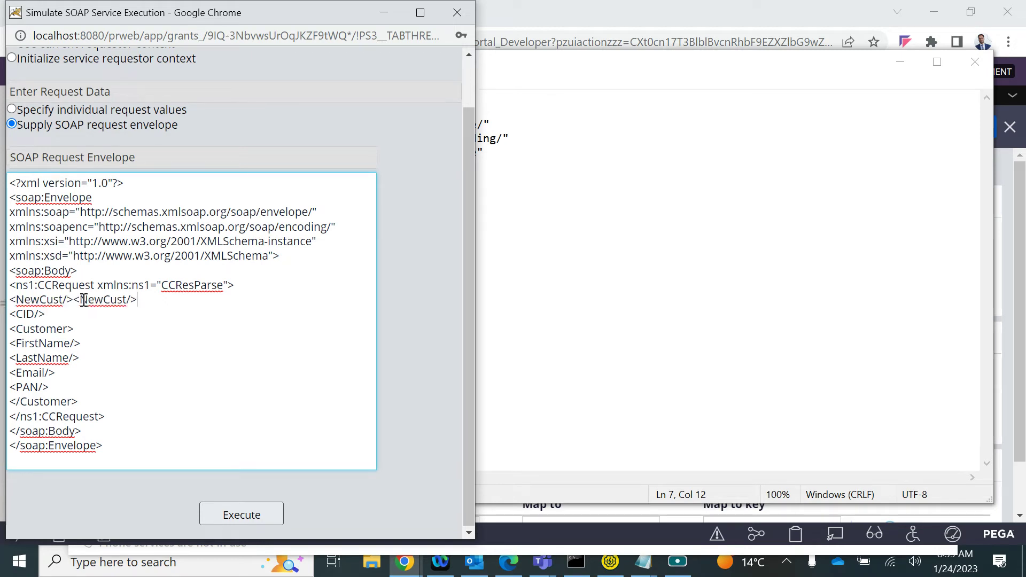
{"action": "left_click", "coordinate": [131, 300]}
{"action": "key", "text": "BackSpace"}
{"action": "left_click", "coordinate": [70, 301]}
{"action": "key", "text": "BackSpace"}
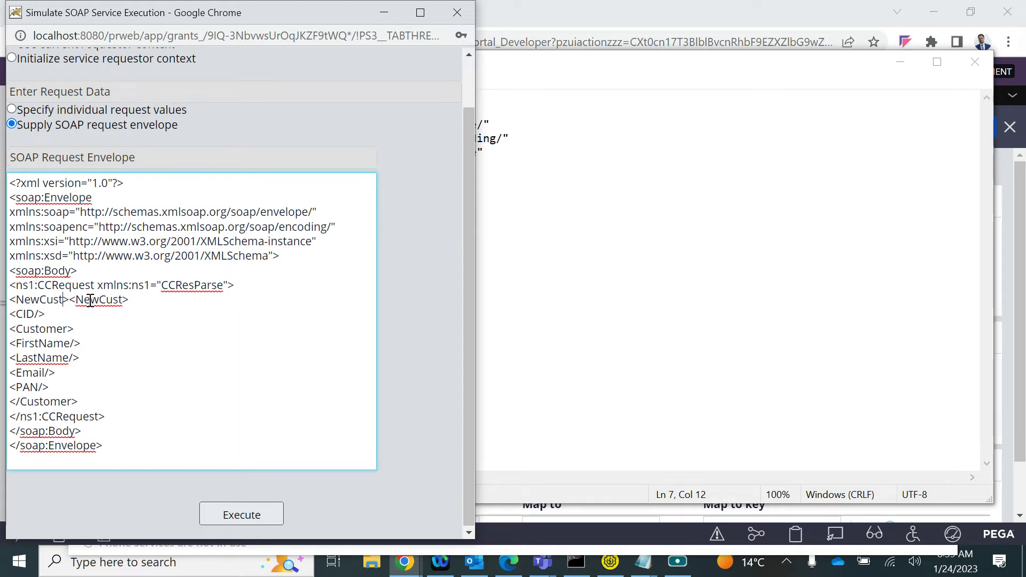
{"action": "left_click", "coordinate": [83, 304]}
{"action": "type", "text": "/"}
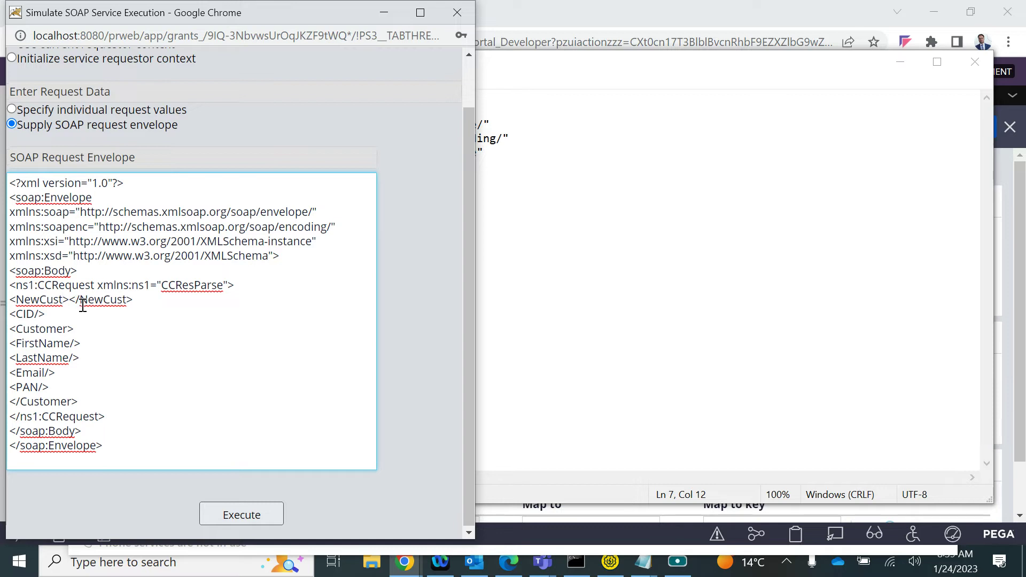
{"action": "type", "text": "No"}
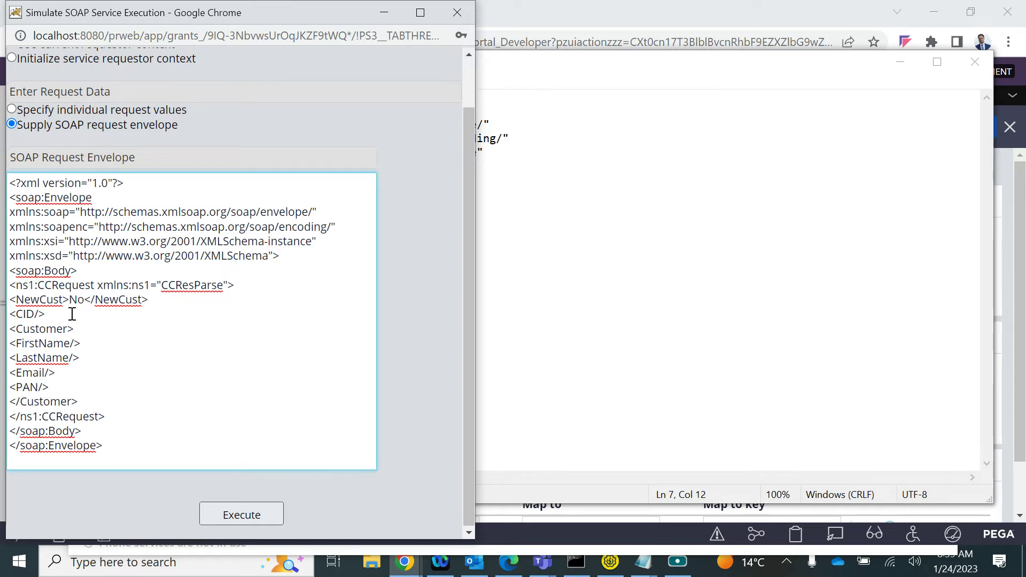
Expand the empty CID element into opening and closing tags holding C-0001
{"action": "key", "text": "shift+Left"}
{"action": "key", "text": "shift+Left"}
{"action": "key", "text": "shift+Left"}
{"action": "key", "text": "shift+Left"}
{"action": "key", "text": "shift+Left"}
{"action": "key", "text": "shift+Left"}
{"action": "key", "text": "ctrl+c"}
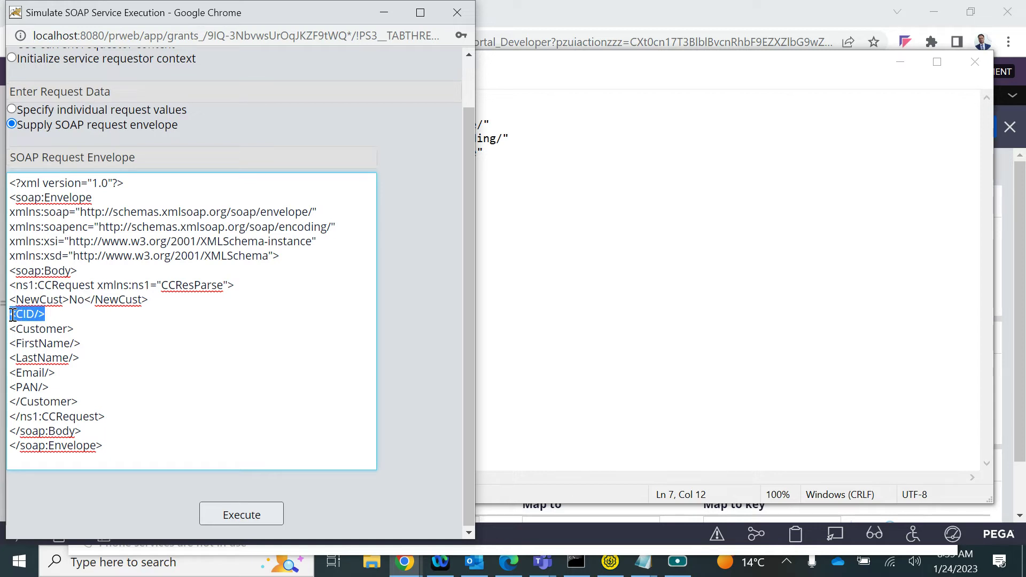
{"action": "left_click", "coordinate": [62, 313]}
{"action": "key", "text": "ctrl+v"}
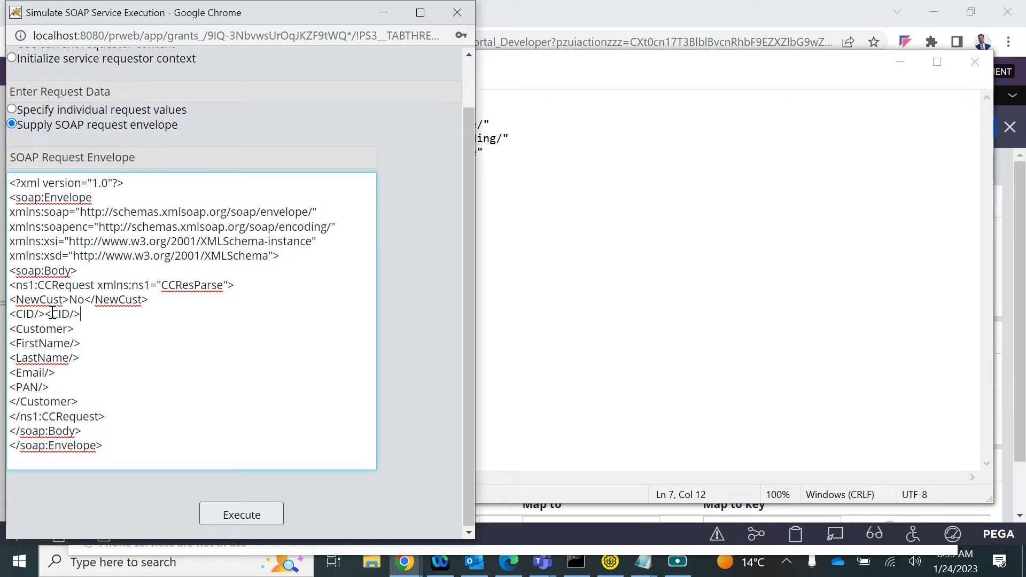
{"action": "key", "text": "BackSpace"}
{"action": "type", "text": "/"}
{"action": "left_click", "coordinate": [41, 313]}
{"action": "type", "text": "C-0001"}
Select the edited envelope, compare it with the Notepad copy, and execute the simulation
{"action": "key", "text": "ctrl+a"}
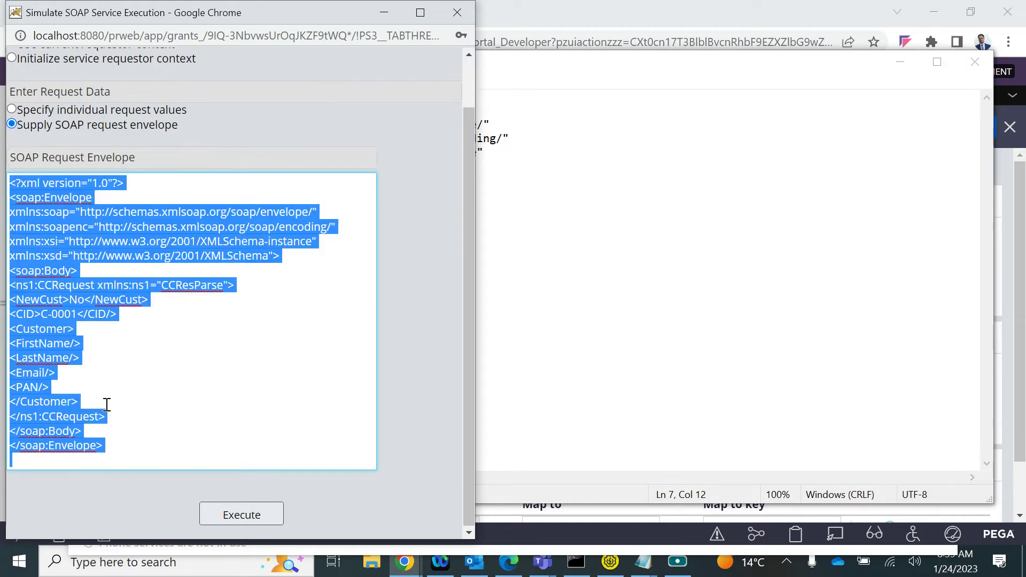
{"action": "mouse_move", "coordinate": [648, 562]}
{"action": "left_click", "coordinate": [668, 529]}
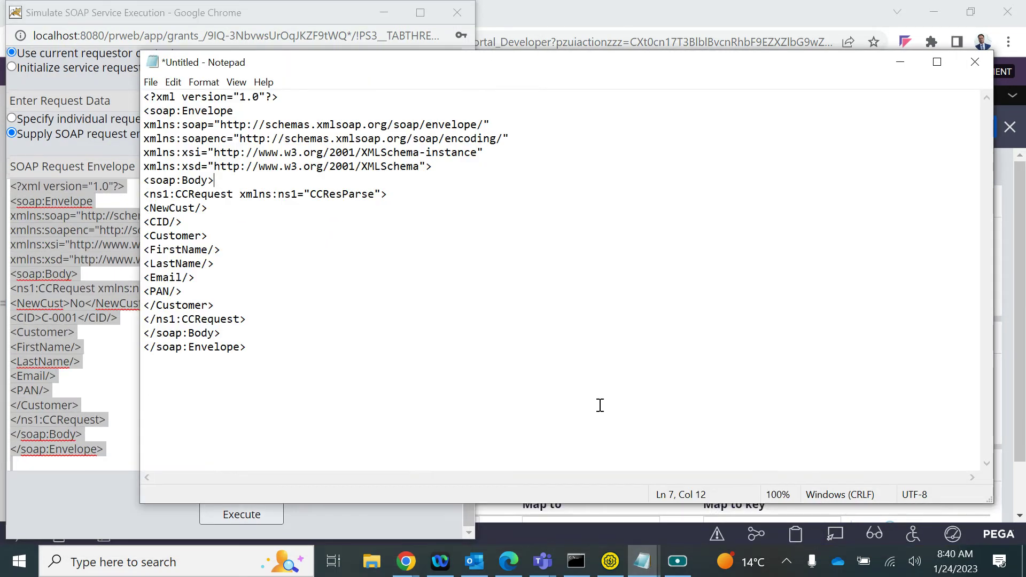
{"action": "key", "text": "ctrl+a"}
{"action": "left_click", "coordinate": [550, 381]}
{"action": "left_click", "coordinate": [66, 415]}
{"action": "left_click", "coordinate": [140, 392]}
{"action": "left_click", "coordinate": [251, 514]}
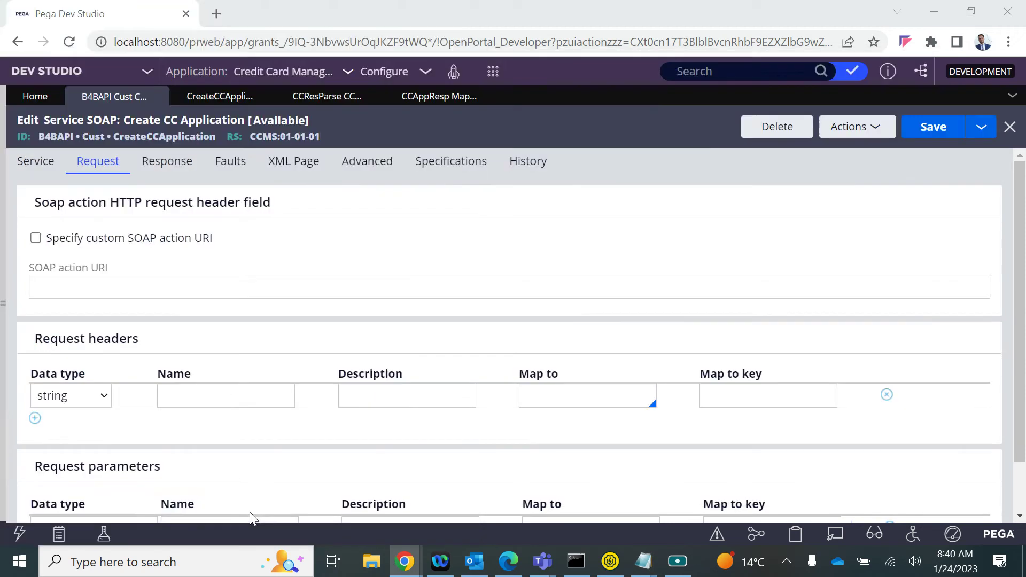
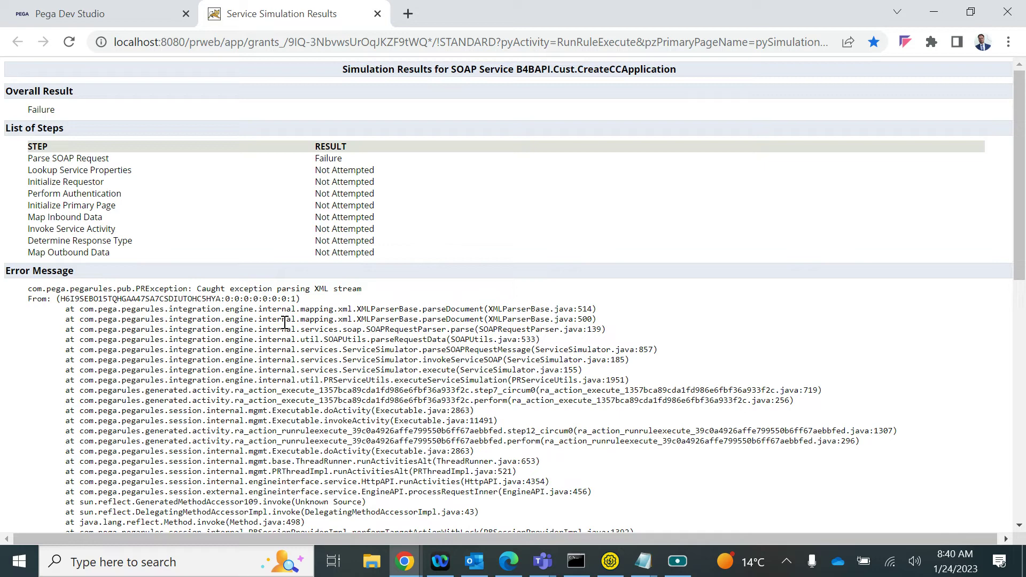
Scroll through the failed simulation's error trace, then close the results tab
{"action": "scroll", "coordinate": [285, 323], "scroll_direction": "down", "scroll_amount": 10}
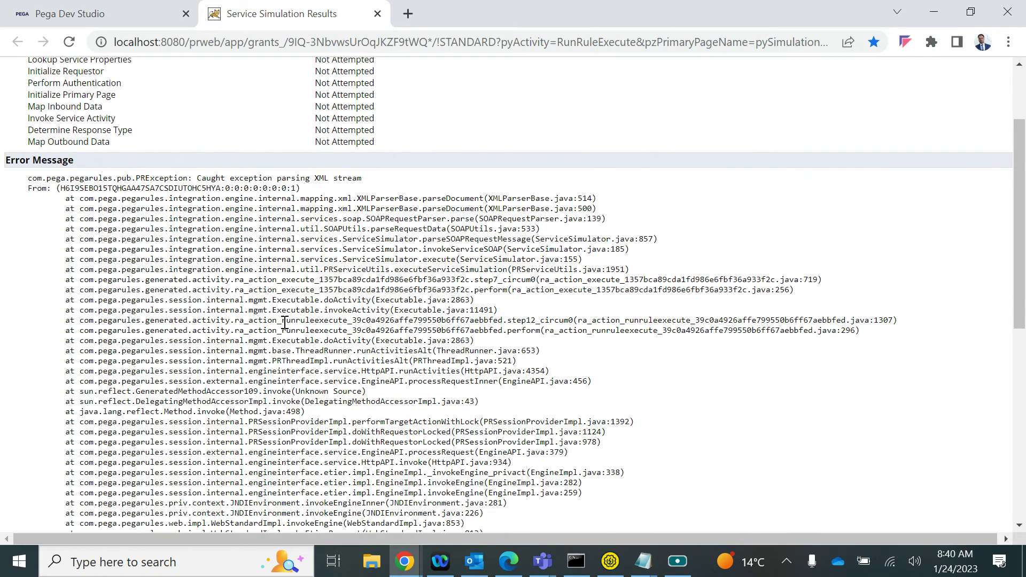
{"action": "scroll", "coordinate": [285, 323], "scroll_direction": "down", "scroll_amount": 2}
{"action": "scroll", "coordinate": [286, 256], "scroll_direction": "up", "scroll_amount": 10}
{"action": "scroll", "coordinate": [321, 241], "scroll_direction": "down", "scroll_amount": 8}
{"action": "scroll", "coordinate": [451, 91], "scroll_direction": "up", "scroll_amount": 9}
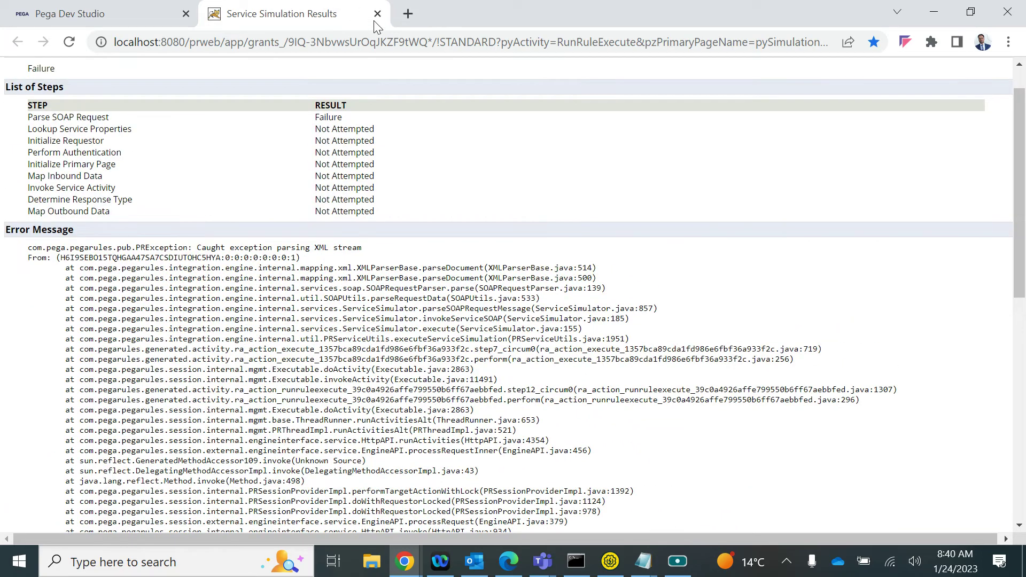
{"action": "left_click", "coordinate": [378, 13]}
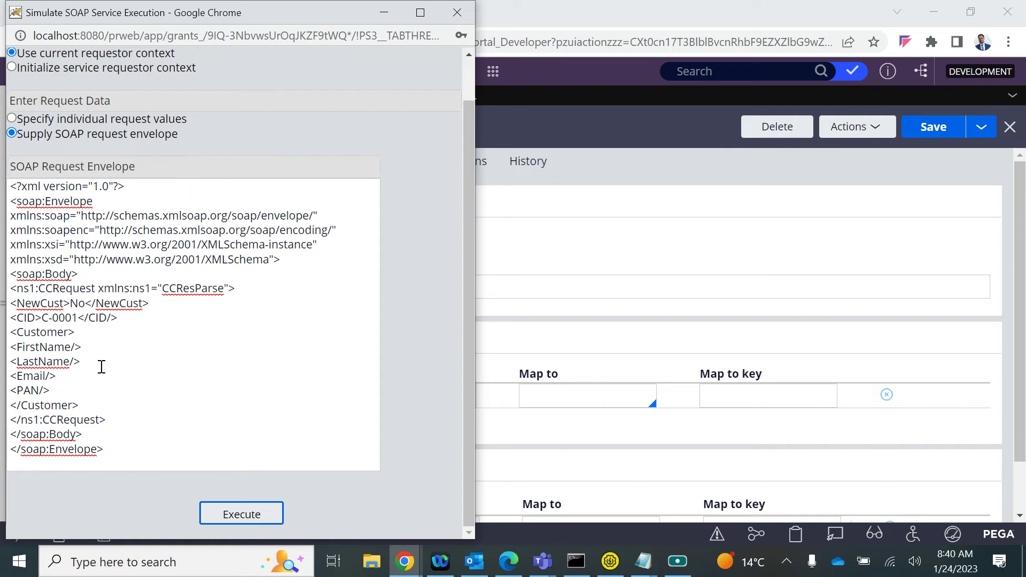
Switch request data to individual values and back to a full SOAP envelope, returning to the service rule
{"action": "double_click", "coordinate": [67, 418]}
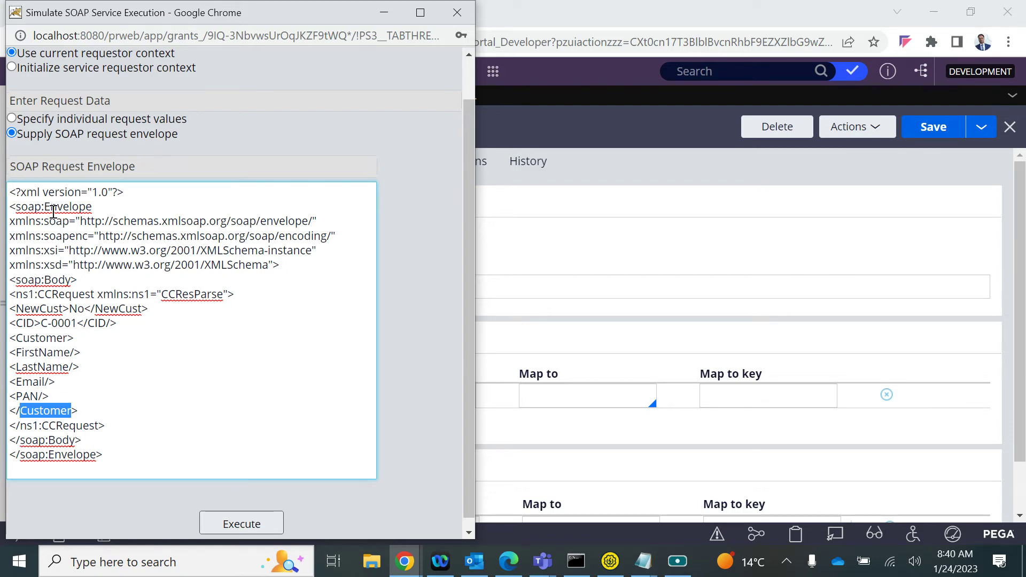
{"action": "left_click", "coordinate": [11, 118]}
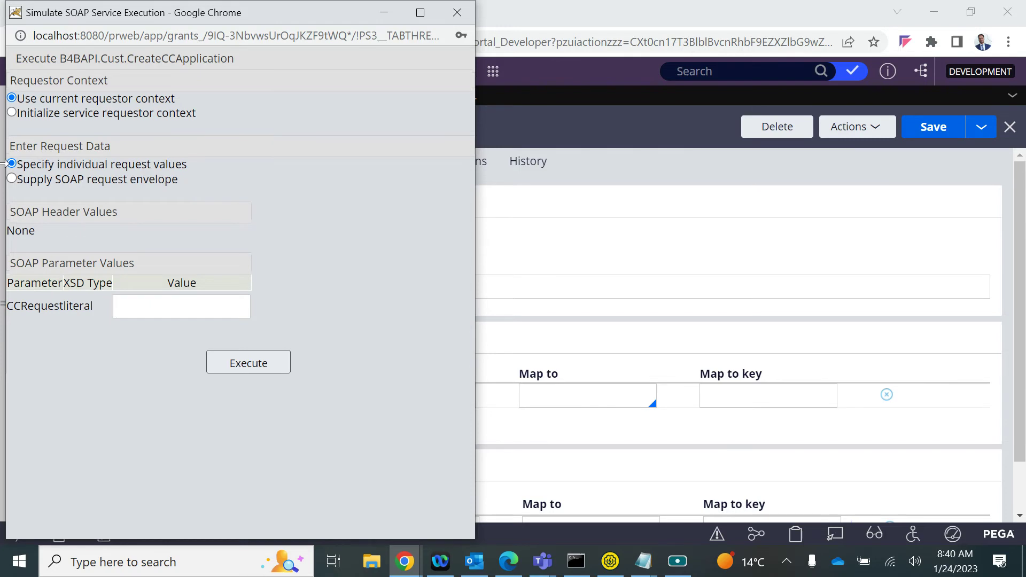
{"action": "left_click", "coordinate": [11, 178]}
{"action": "left_click", "coordinate": [240, 282]}
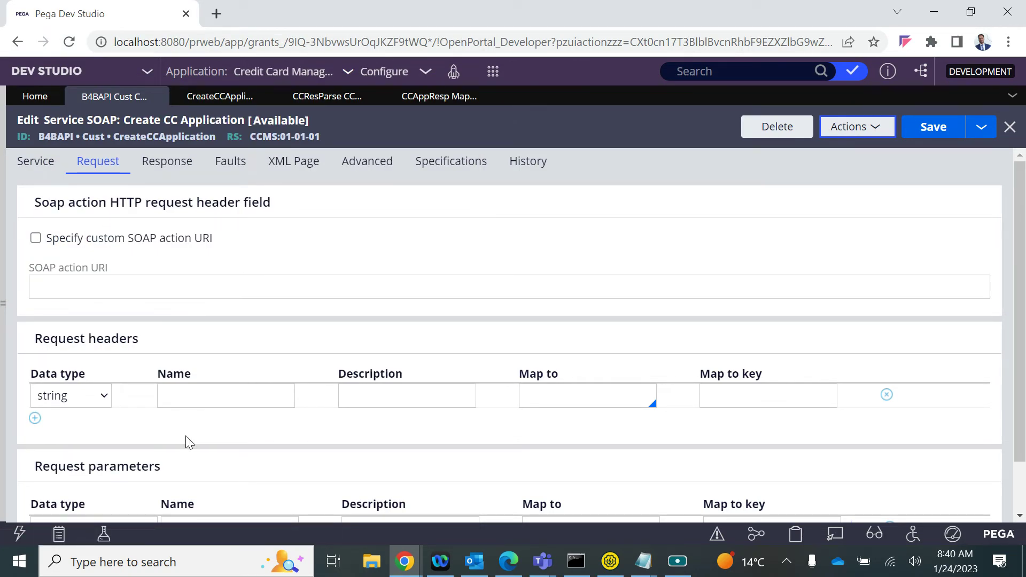
Copy CCRequest into the parameter's description, save the rule, and open the CCResParse parse rule
{"action": "scroll", "coordinate": [188, 443], "scroll_direction": "down", "scroll_amount": 1}
{"action": "left_click", "coordinate": [165, 469]}
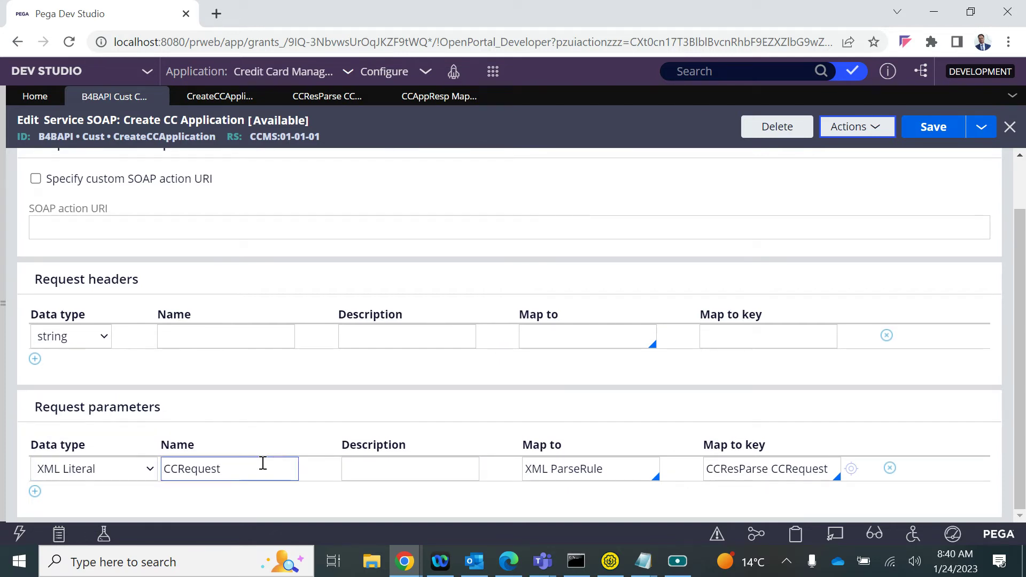
{"action": "double_click", "coordinate": [226, 470]}
{"action": "key", "text": "ctrl+c"}
{"action": "left_click", "coordinate": [413, 464]}
{"action": "key", "text": "ctrl+v"}
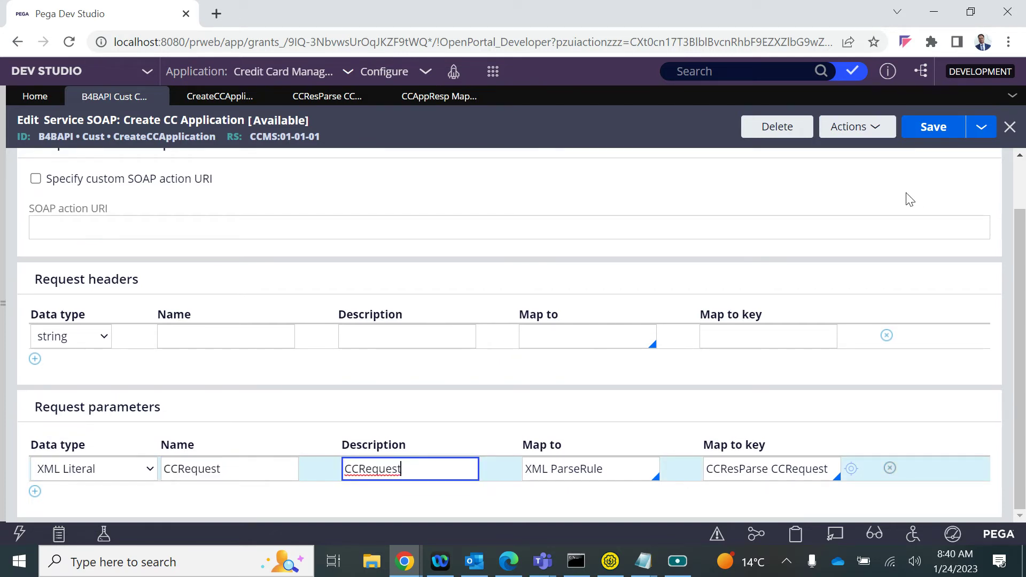
{"action": "left_click", "coordinate": [926, 132]}
{"action": "left_click", "coordinate": [765, 470]}
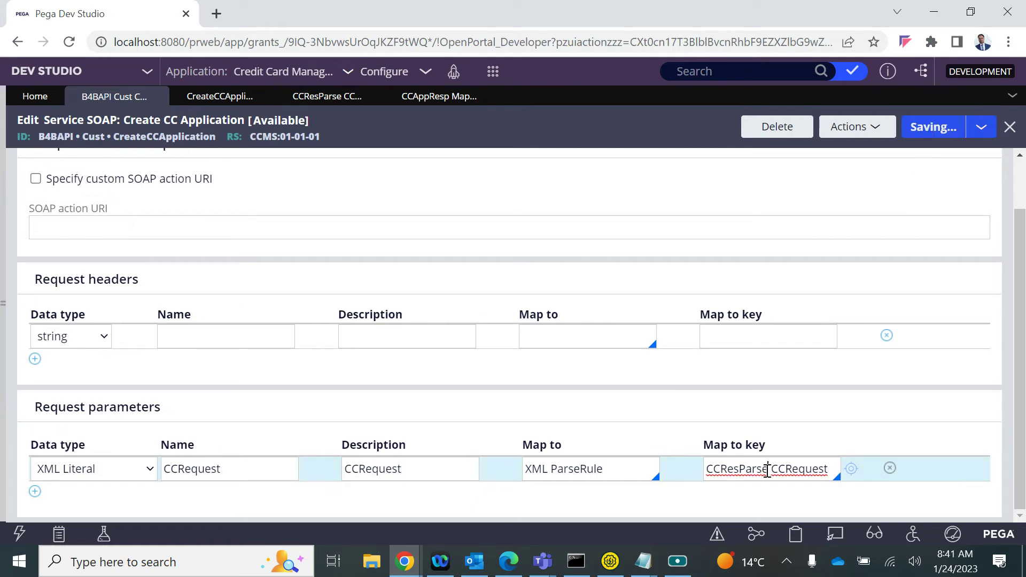
{"action": "left_click", "coordinate": [852, 470]}
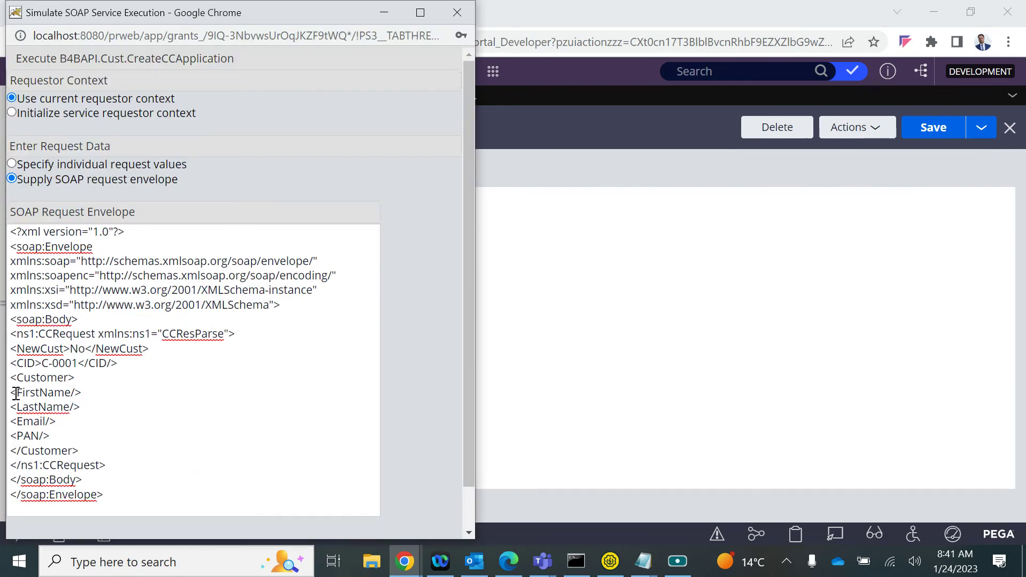
Retype the CID value in the request envelope as C-0001
{"action": "left_click_drag", "start_coordinate": [16, 393], "coordinate": [68, 440]}
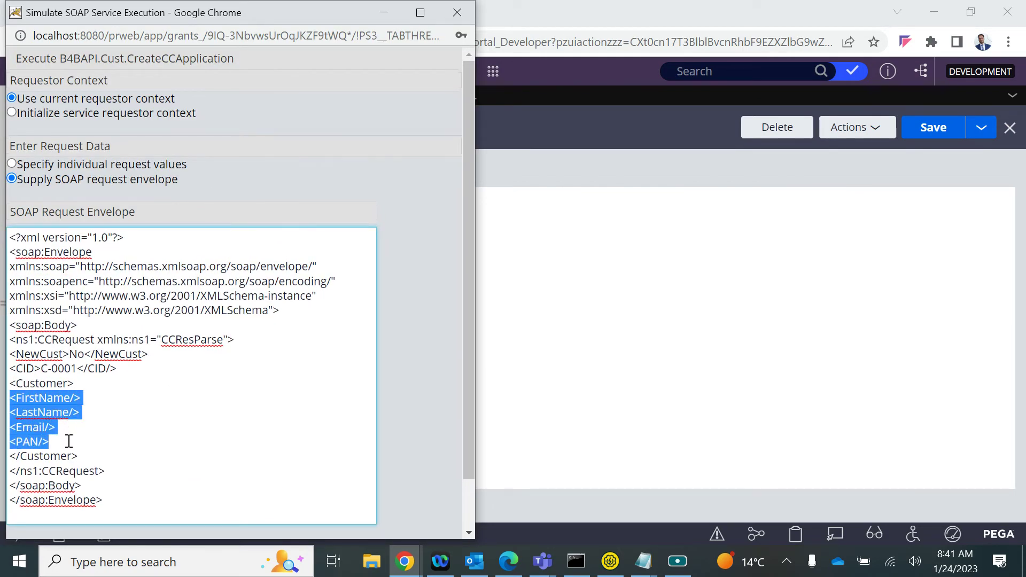
{"action": "scroll", "coordinate": [69, 440], "scroll_direction": "down", "scroll_amount": 1}
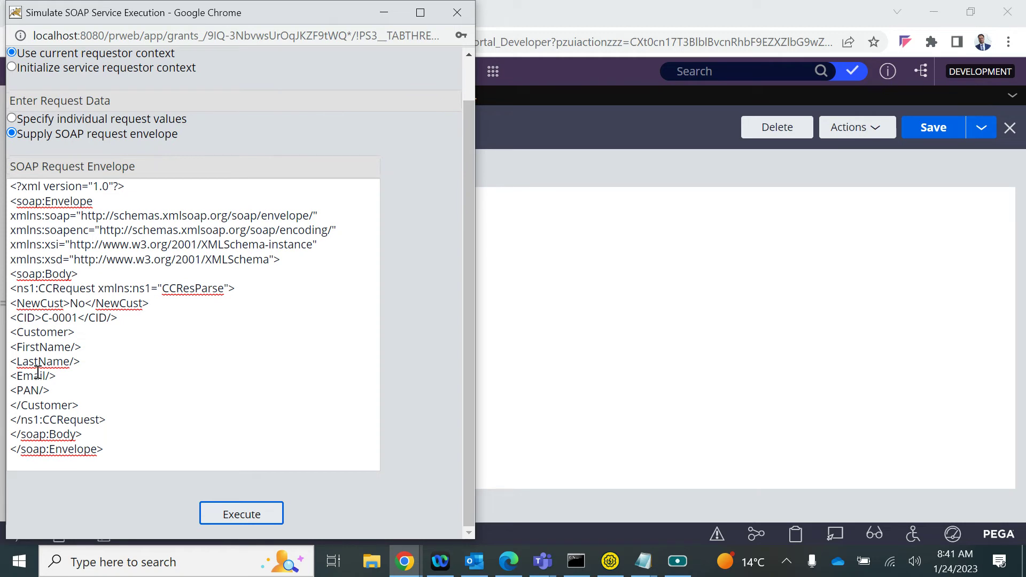
{"action": "left_click", "coordinate": [13, 334]}
{"action": "key", "text": "ctrl+z"}
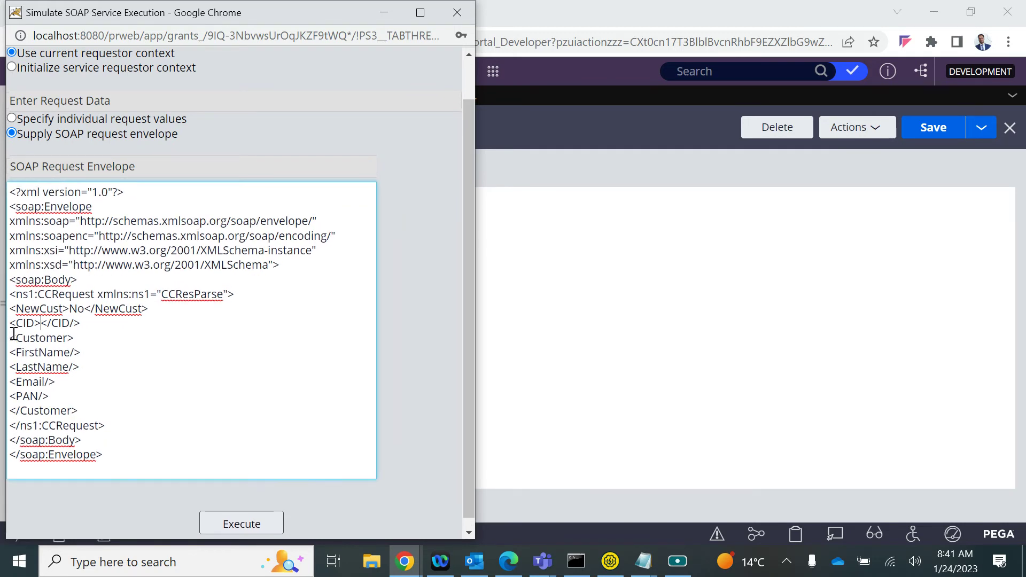
{"action": "type", "text": "C-0001"}
Indent the FirstName, LastName, Email and PAN elements evenly under Customer
{"action": "left_click", "coordinate": [12, 354]}
{"action": "key", "text": "Tab"}
{"action": "key", "text": "Tab"}
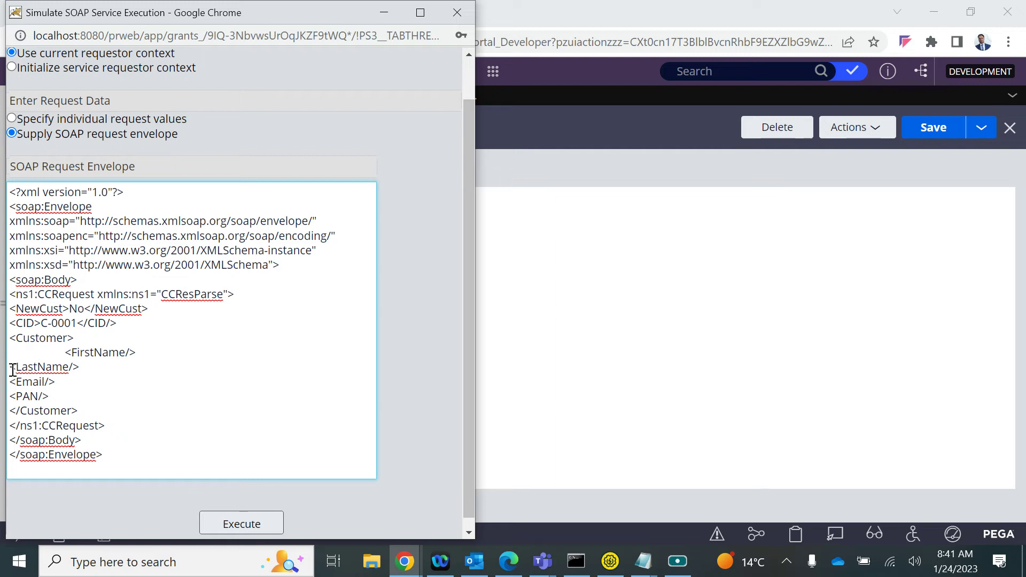
{"action": "left_click", "coordinate": [12, 369]}
{"action": "key", "text": "Tab"}
{"action": "key", "text": "Tab"}
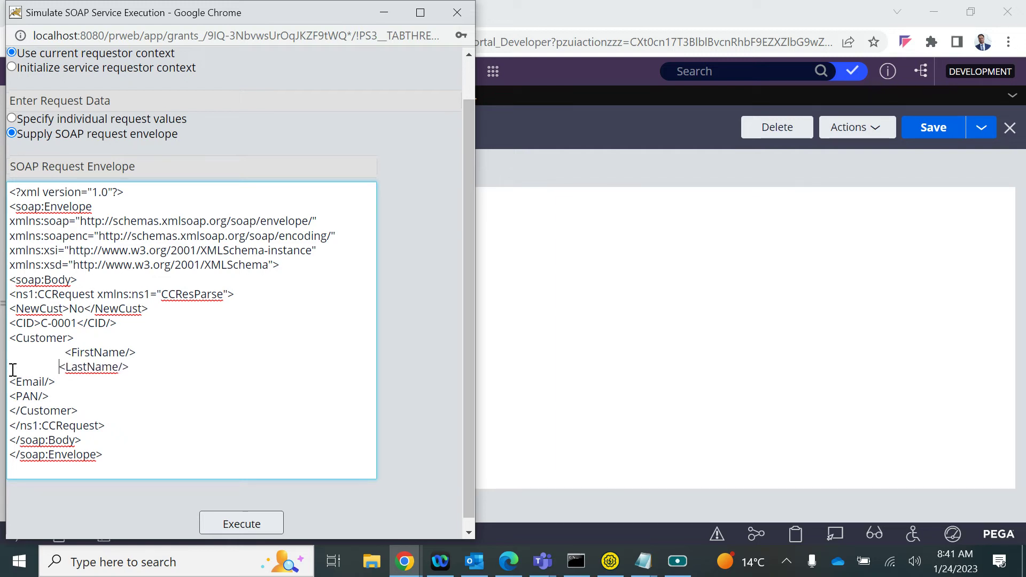
{"action": "left_click", "coordinate": [10, 386]}
{"action": "key", "text": "Tab"}
{"action": "key", "text": "Tab"}
{"action": "left_click", "coordinate": [11, 396]}
{"action": "key", "text": "Tab"}
{"action": "key", "text": "Tab"}
{"action": "key", "text": "BackSpace"}
{"action": "key", "text": "BackSpace"}
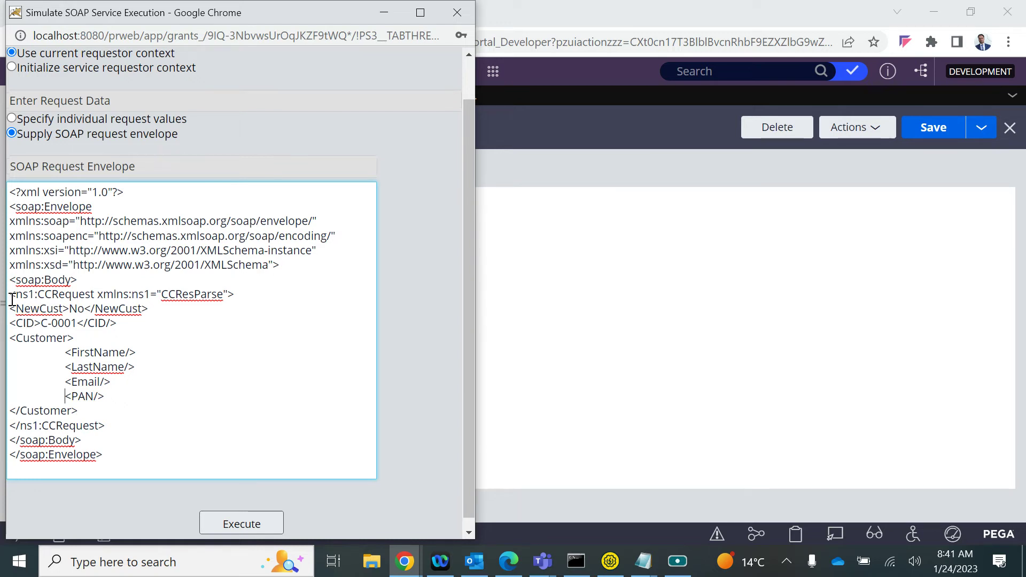
Check the CCResParse namespace name and return to the main Dev Studio window
{"action": "double_click", "coordinate": [200, 294]}
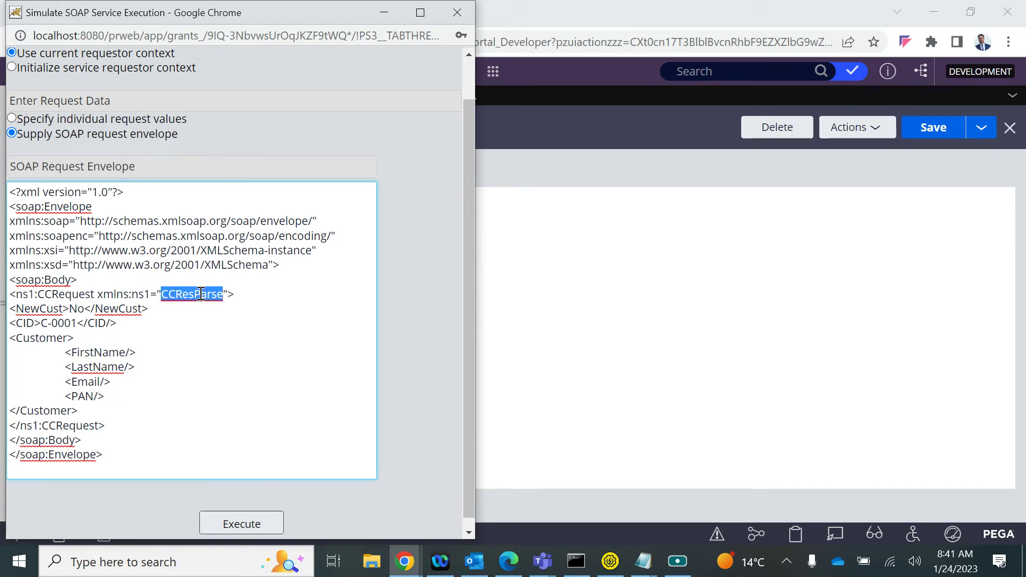
{"action": "left_click", "coordinate": [62, 440]}
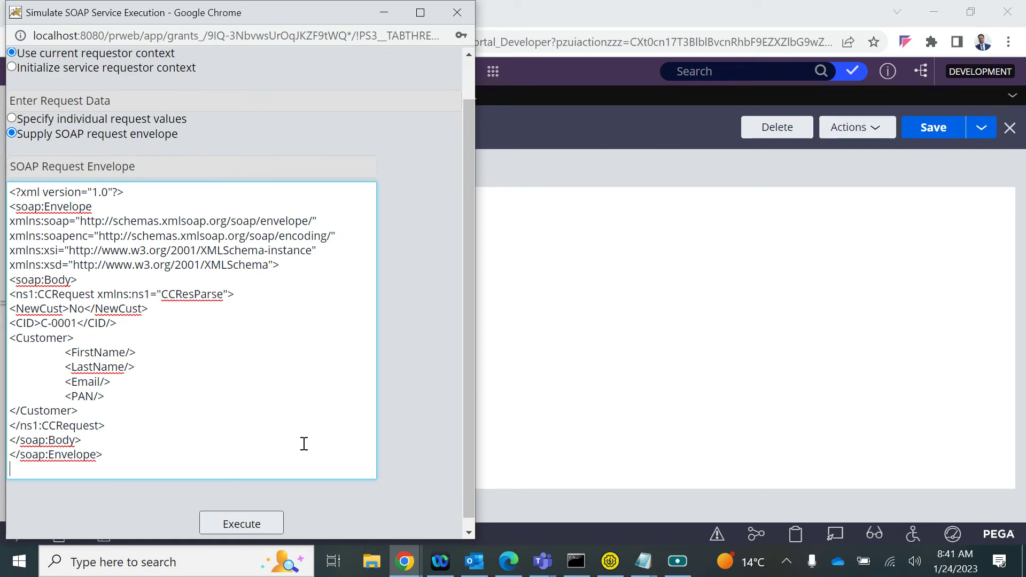
{"action": "left_click", "coordinate": [741, 193]}
Start tracing the Create CC Application service rule and rerun the SOAP simulation
{"action": "left_click", "coordinate": [862, 129]}
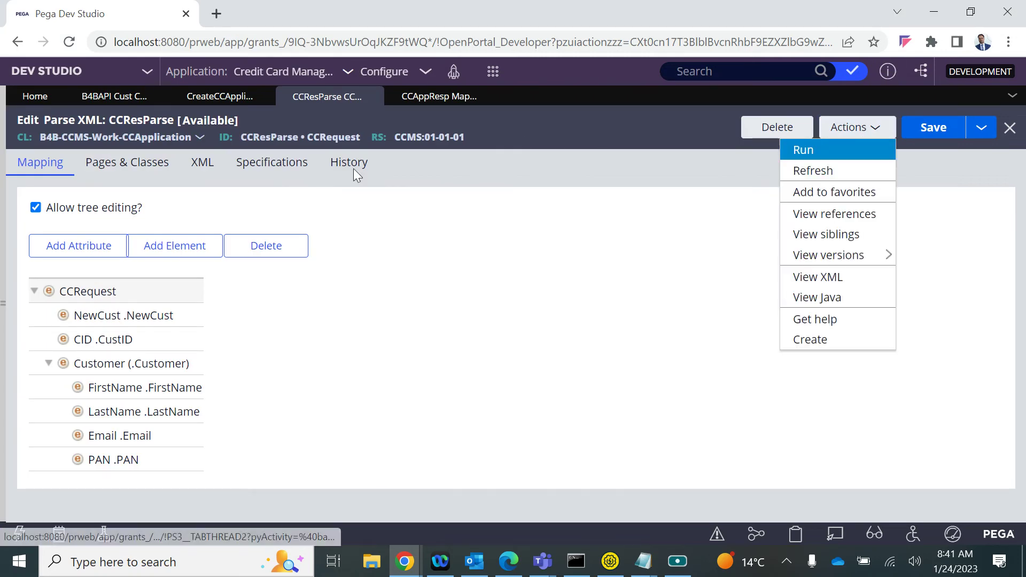
{"action": "left_click", "coordinate": [110, 98]}
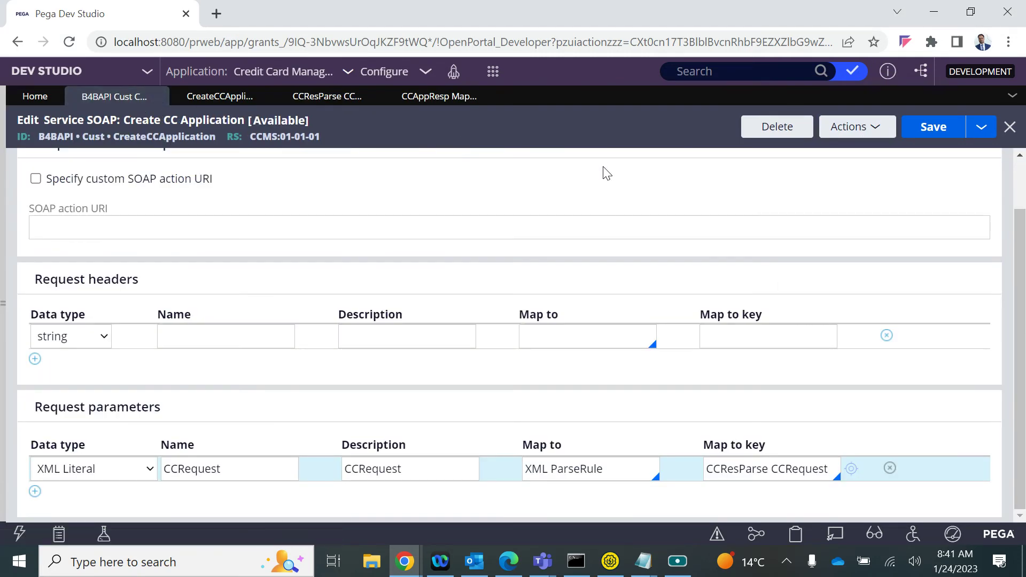
{"action": "left_click", "coordinate": [842, 132]}
{"action": "left_click", "coordinate": [819, 170]}
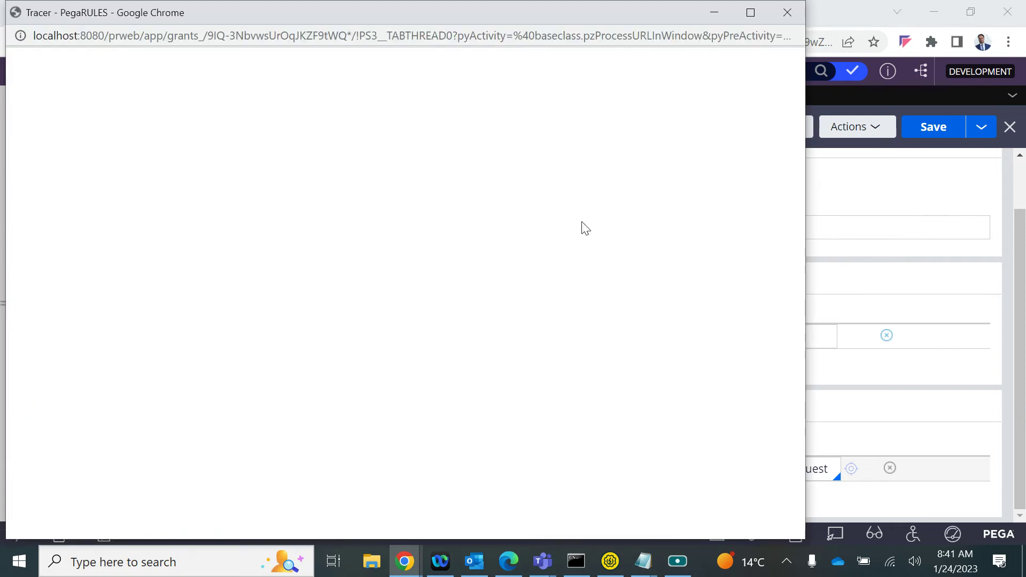
{"action": "key", "text": "alt+Tab"}
{"action": "key", "text": "alt+Tab"}
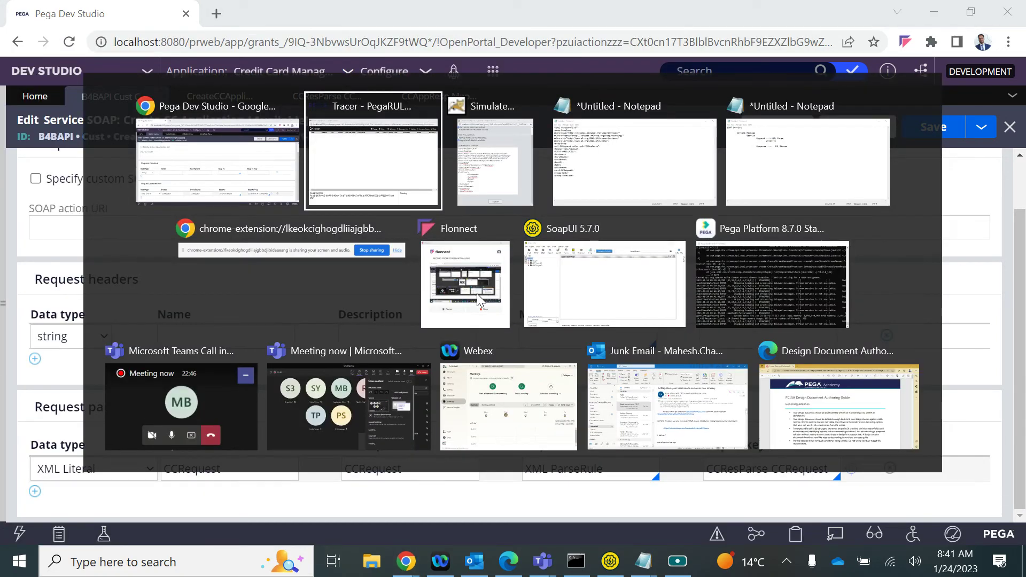
{"action": "left_click", "coordinate": [241, 524]}
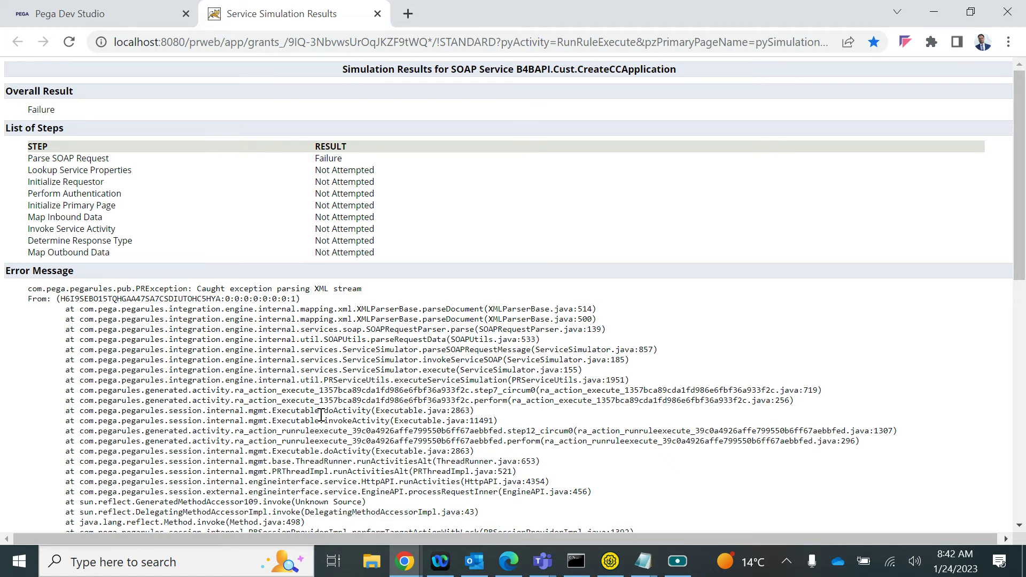
Apply Tracer settings with Service and SOAP Messages checked, returning to the simulation results
{"action": "scroll", "coordinate": [321, 415], "scroll_direction": "down", "scroll_amount": 3}
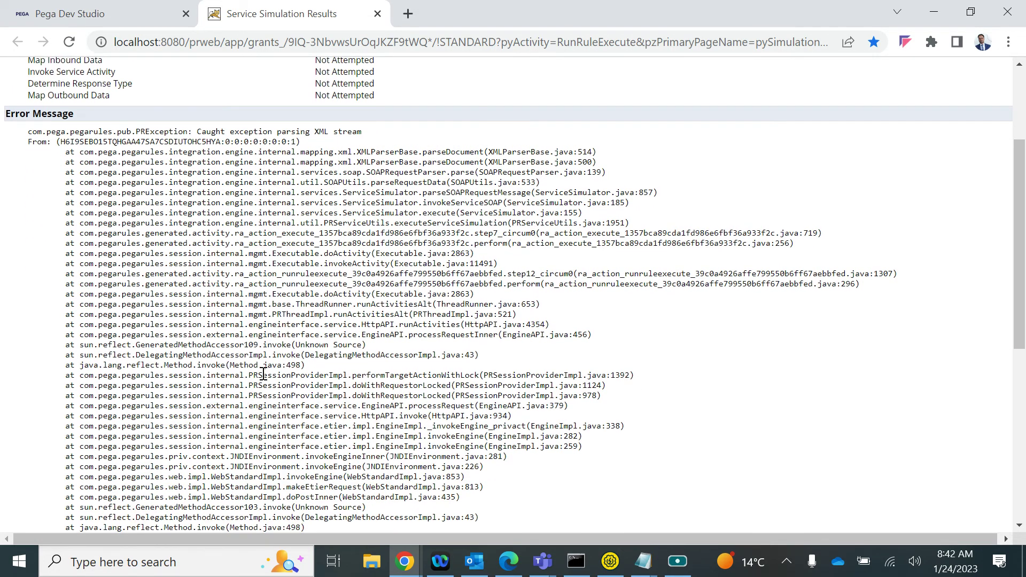
{"action": "scroll", "coordinate": [263, 373], "scroll_direction": "down", "scroll_amount": 5}
{"action": "mouse_move", "coordinate": [405, 561]}
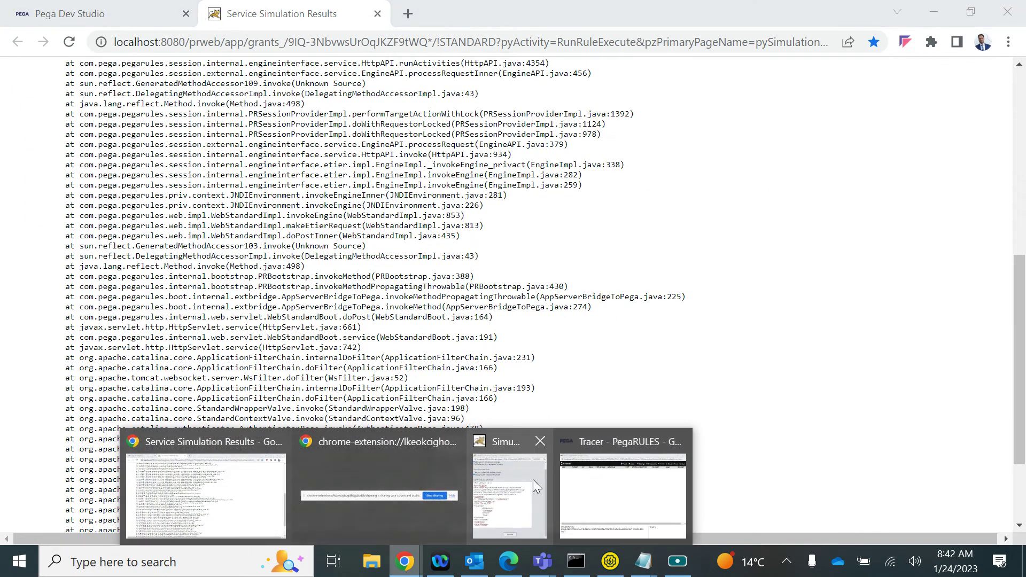
{"action": "left_click", "coordinate": [576, 483]}
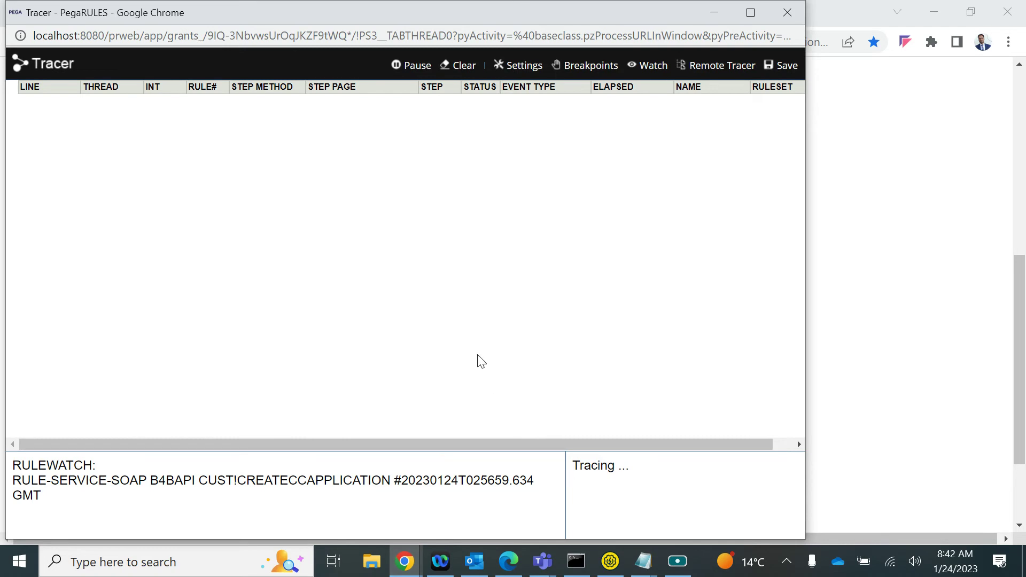
{"action": "left_click", "coordinate": [523, 66]}
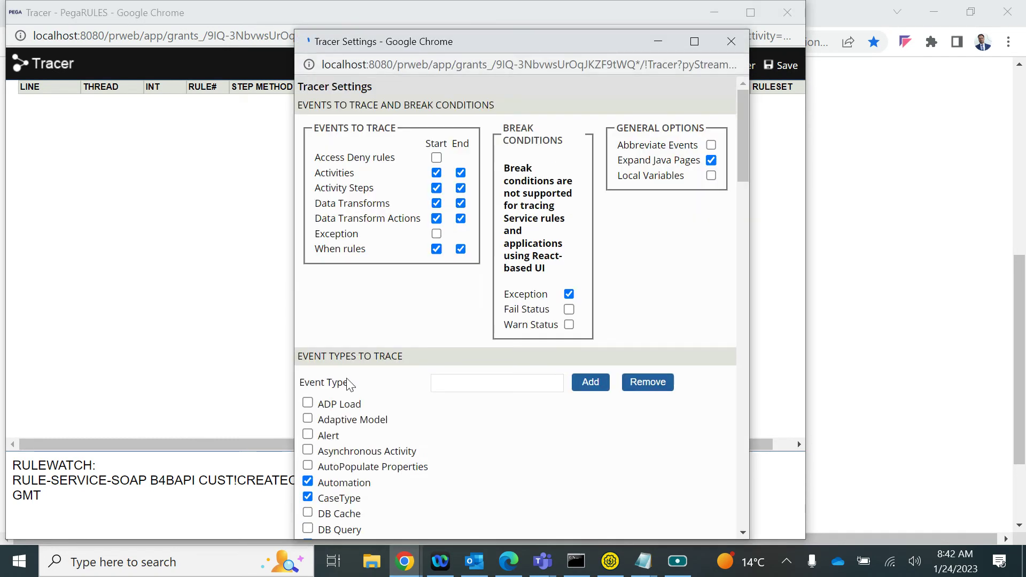
{"action": "scroll", "coordinate": [350, 383], "scroll_direction": "down", "scroll_amount": 10}
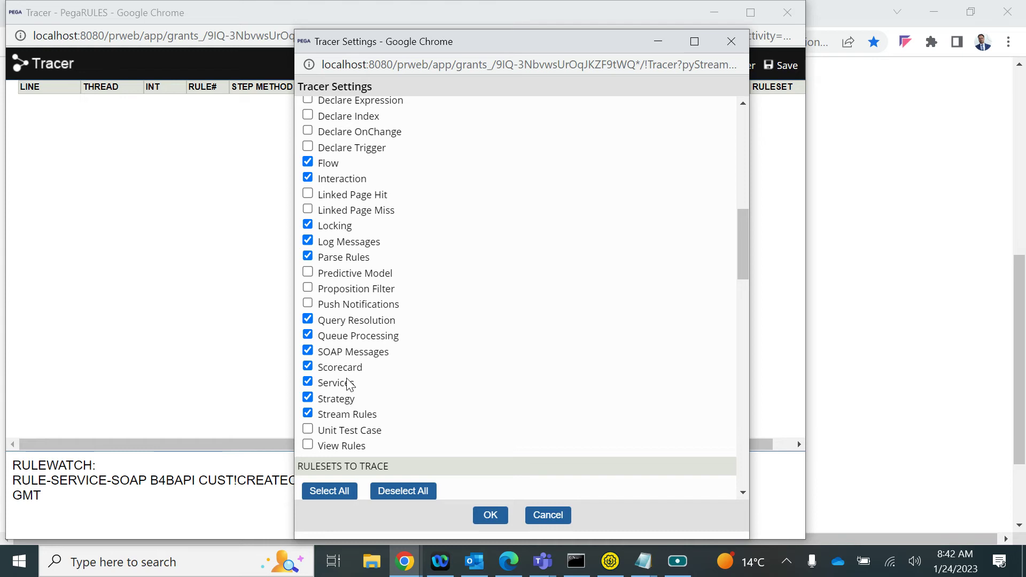
{"action": "left_click", "coordinate": [490, 515]}
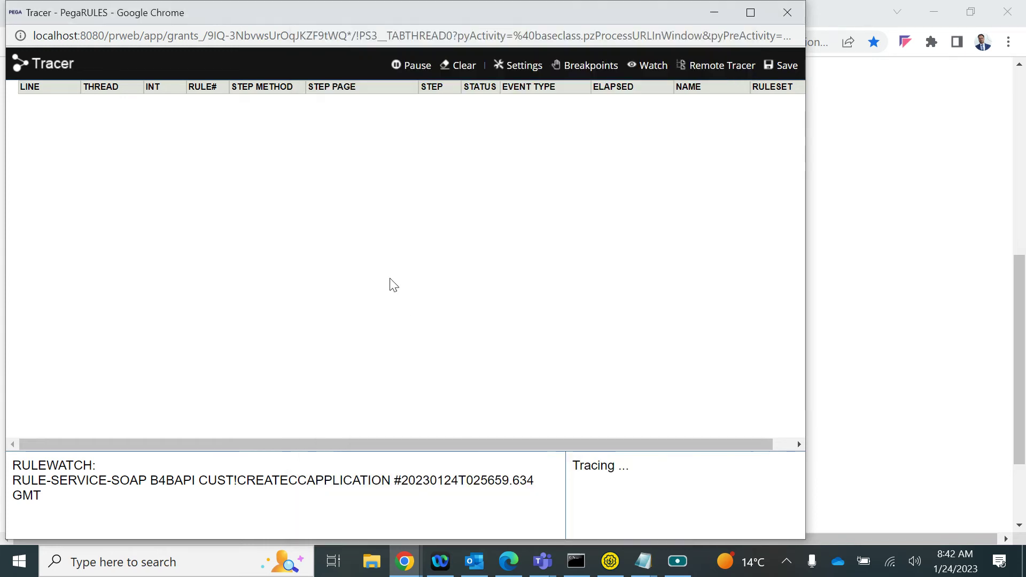
{"action": "key", "text": "alt+Tab"}
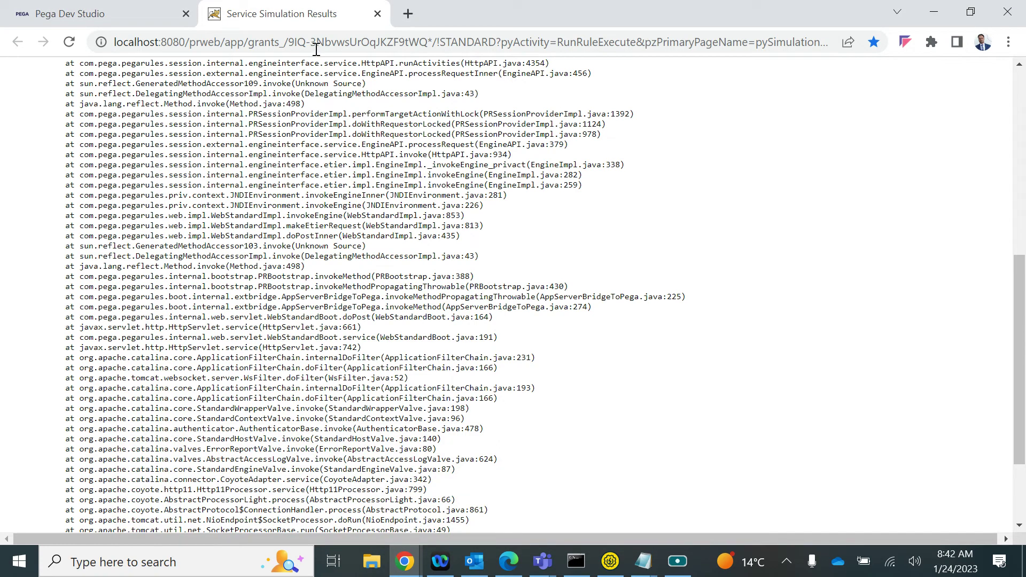
Close the failed results and execute the SOAP simulation again
{"action": "left_click", "coordinate": [377, 13]}
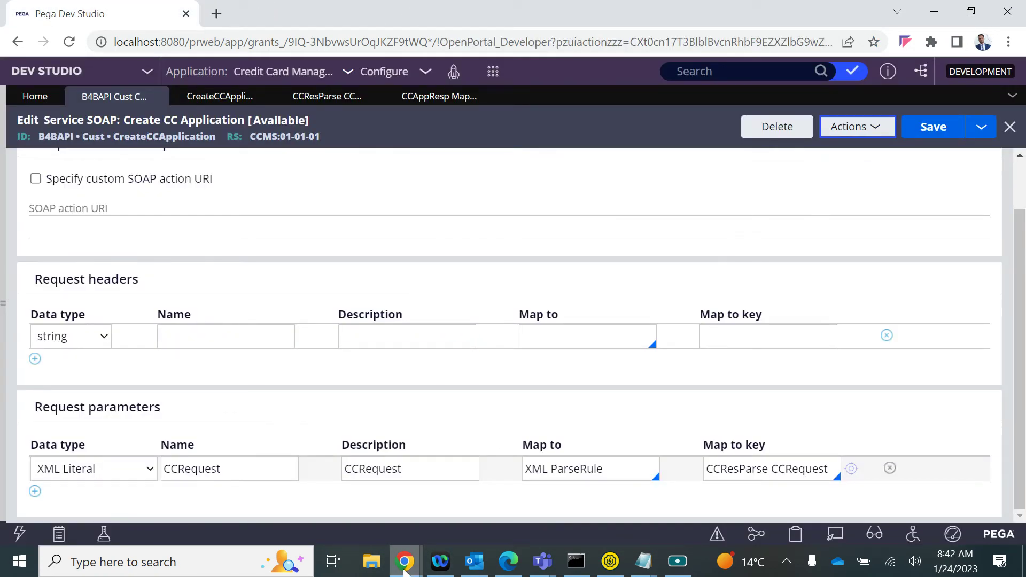
{"action": "mouse_move", "coordinate": [404, 561]}
{"action": "left_click", "coordinate": [496, 483]}
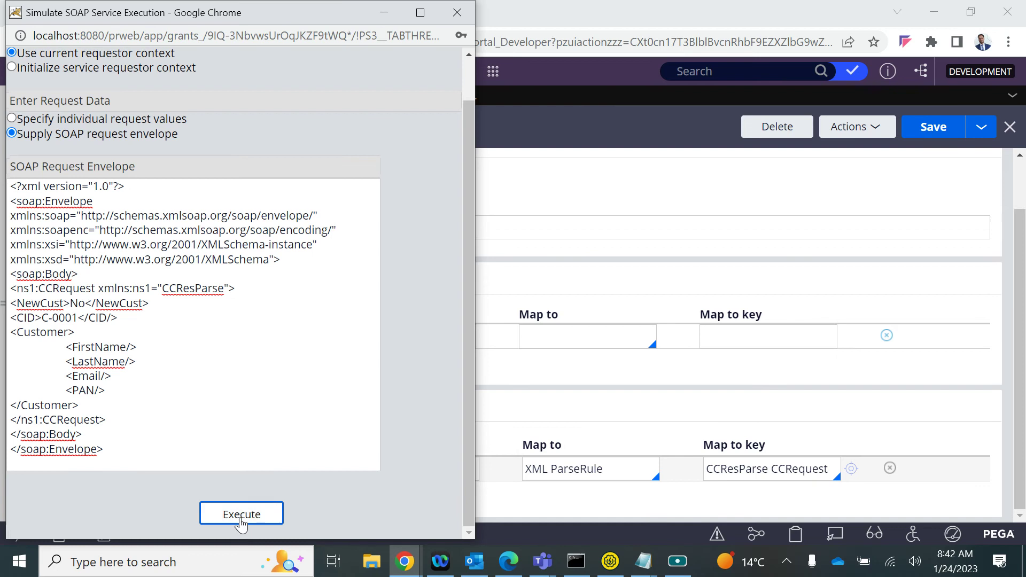
{"action": "left_click", "coordinate": [241, 512]}
Close the Tracer, the results tab and the SOAP simulation window after selecting the envelope
{"action": "key", "text": "alt+Tab"}
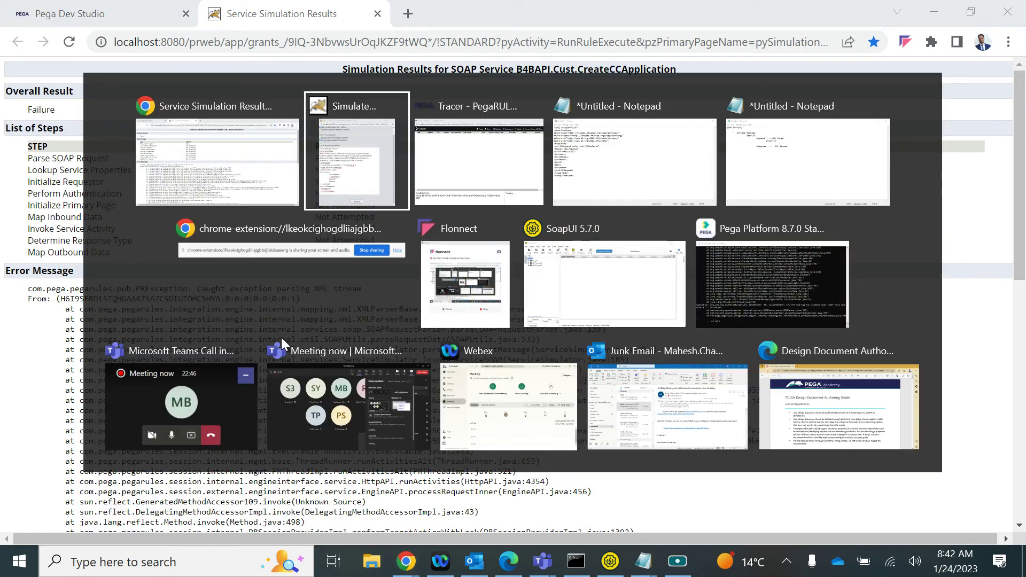
{"action": "key", "text": "alt+Tab"}
{"action": "left_click", "coordinate": [787, 13]}
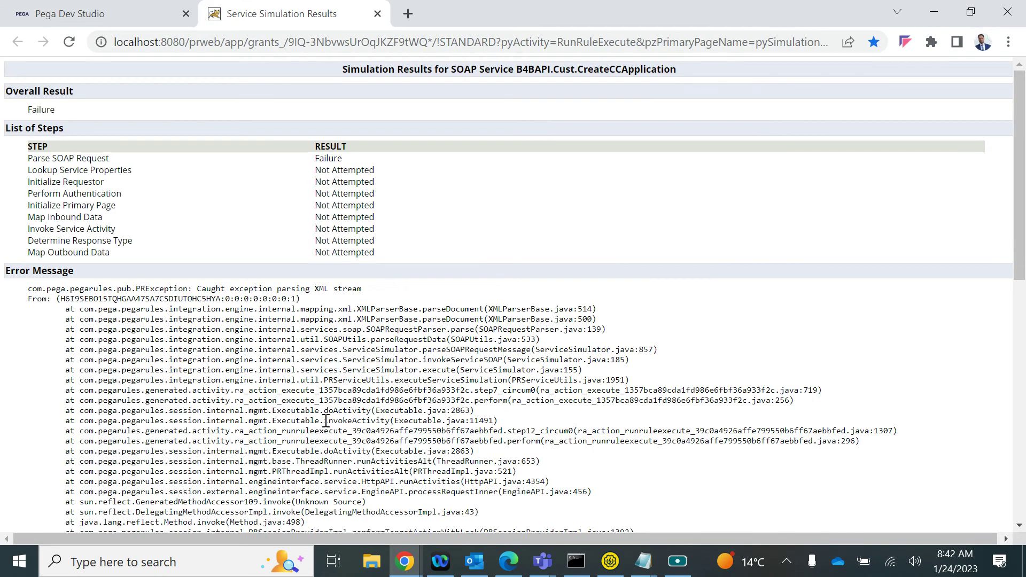
{"action": "left_click", "coordinate": [377, 13]}
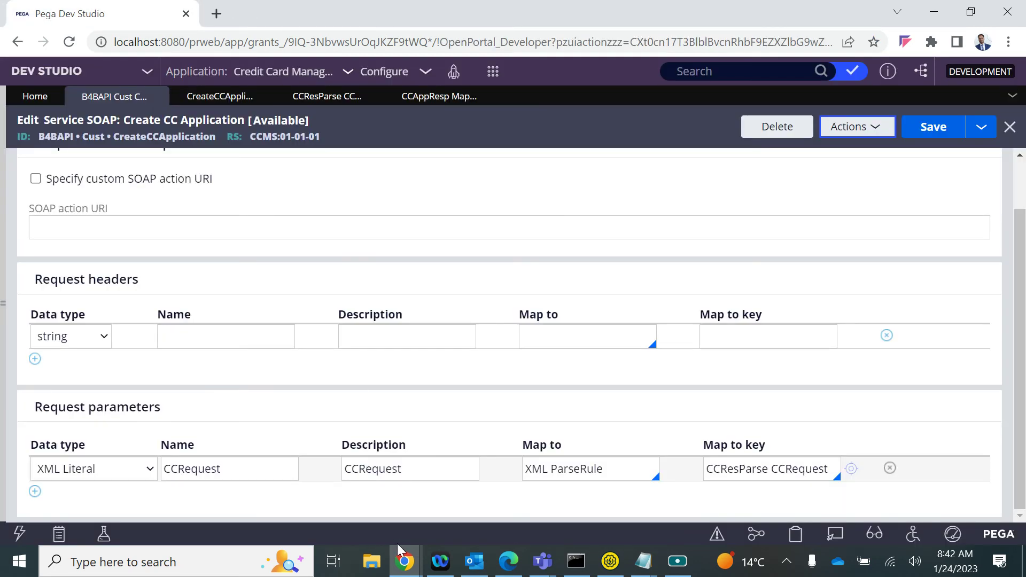
{"action": "mouse_move", "coordinate": [405, 559]}
{"action": "left_click", "coordinate": [567, 476]}
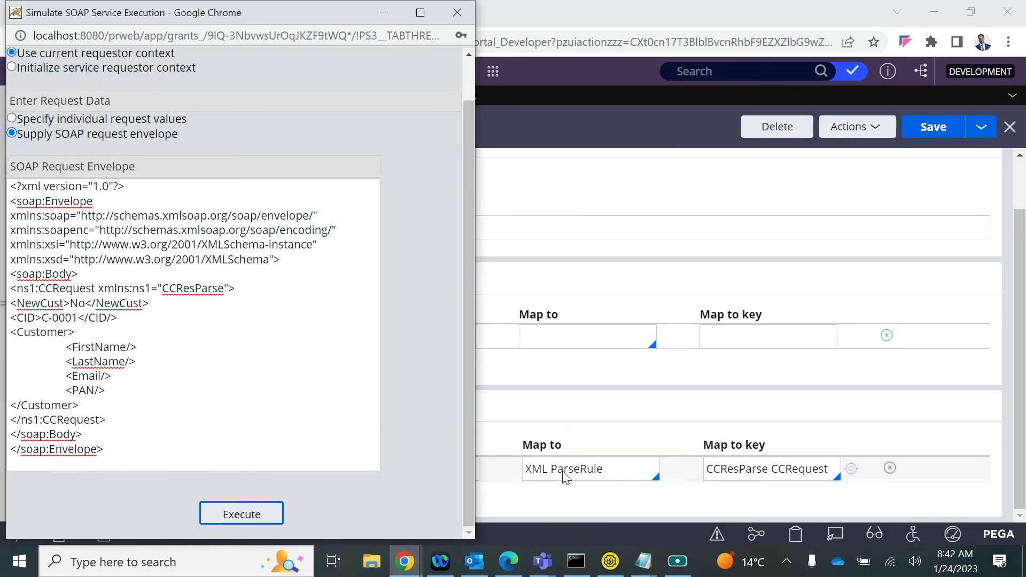
{"action": "key", "text": "ctrl+a"}
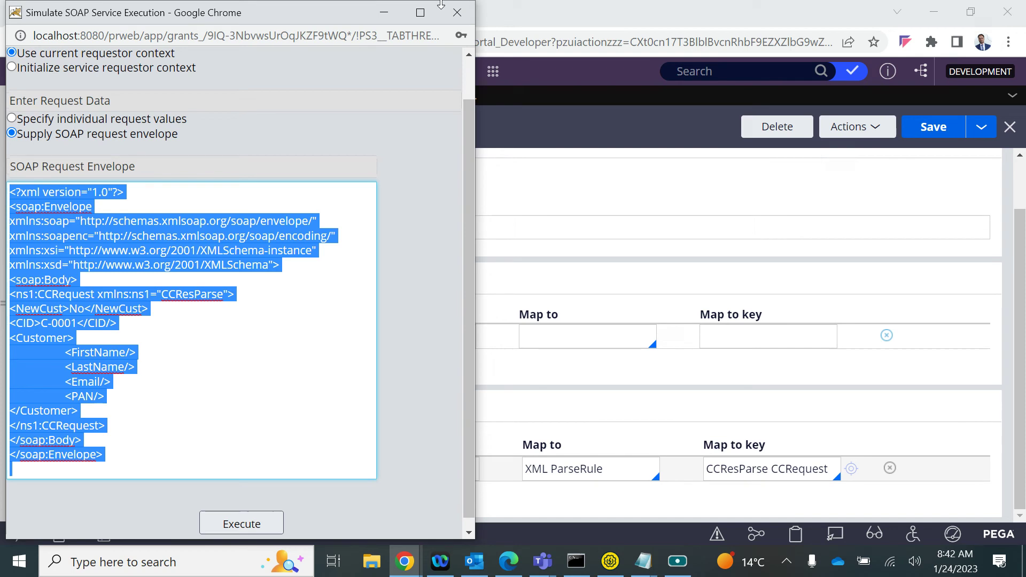
{"action": "left_click", "coordinate": [447, 11]}
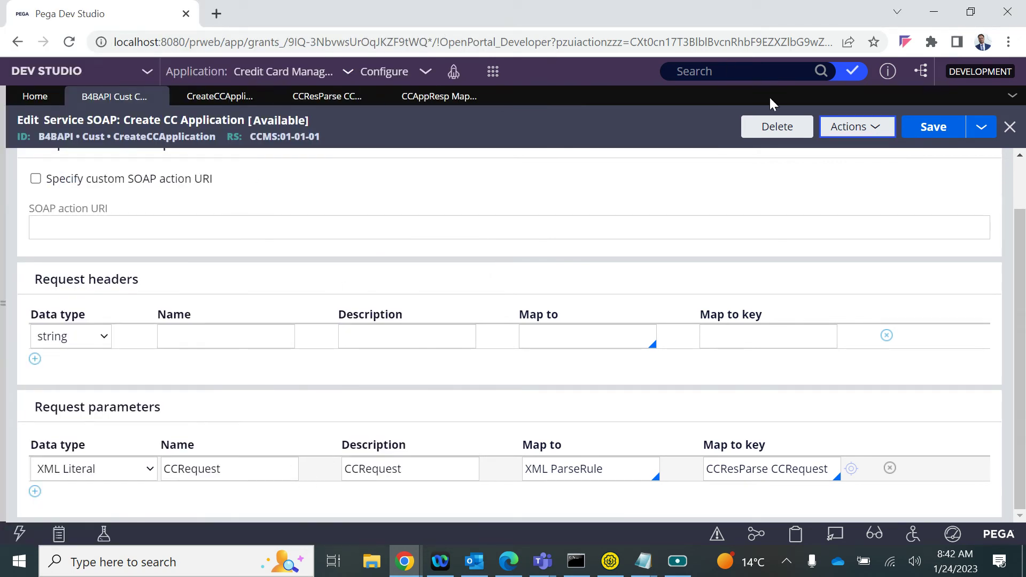
Browse Records to Integration-Resources and list all Service Package instances
{"action": "left_click", "coordinate": [49, 294]}
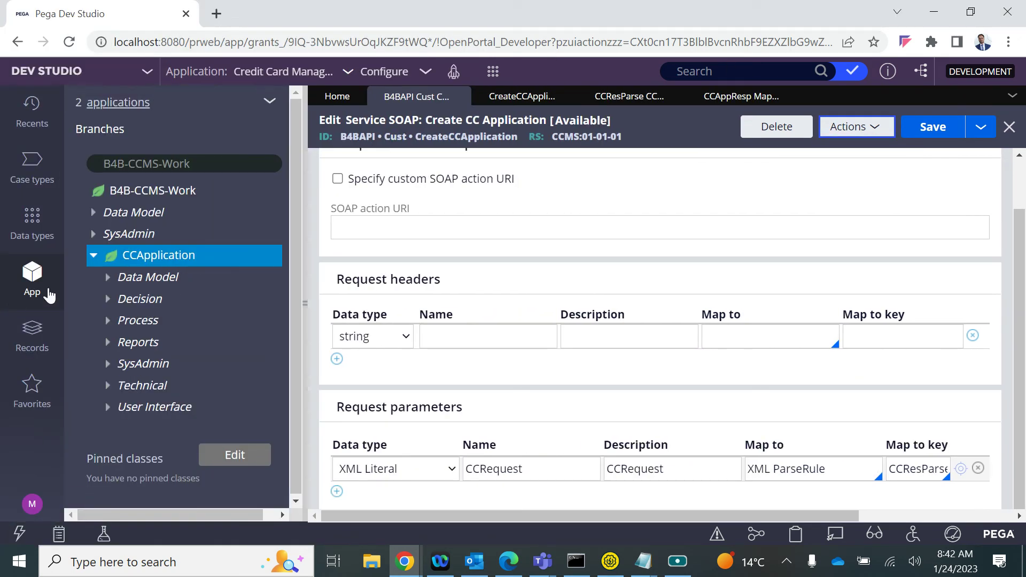
{"action": "left_click", "coordinate": [31, 336]}
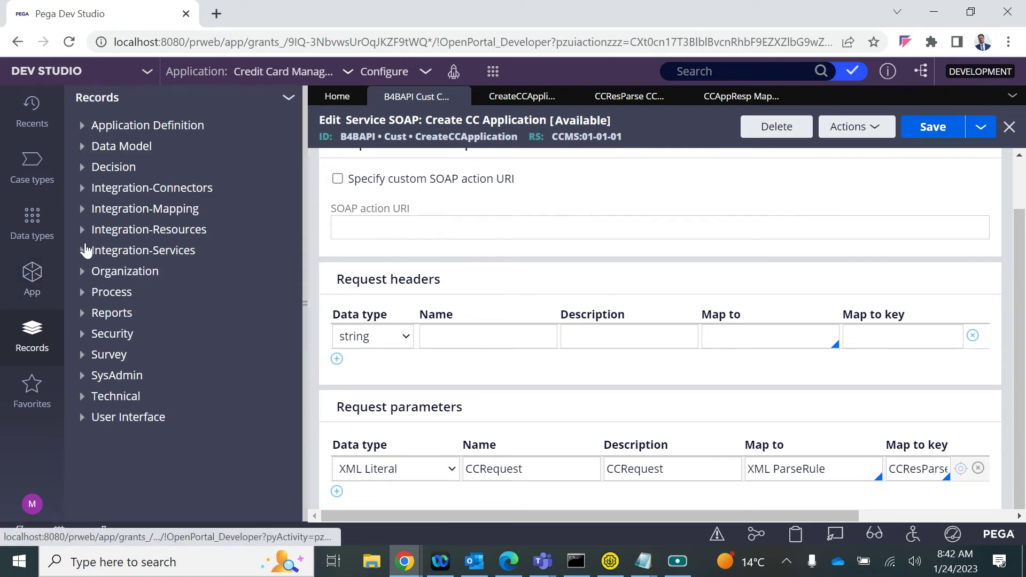
{"action": "left_click", "coordinate": [84, 250]}
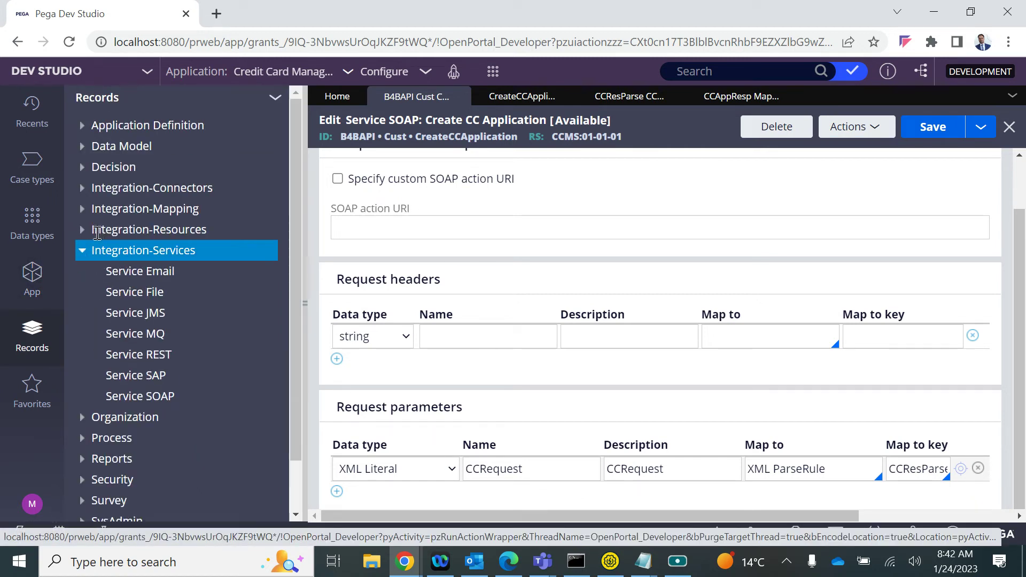
{"action": "left_click", "coordinate": [82, 234]}
{"action": "scroll", "coordinate": [161, 406], "scroll_direction": "down", "scroll_amount": 2}
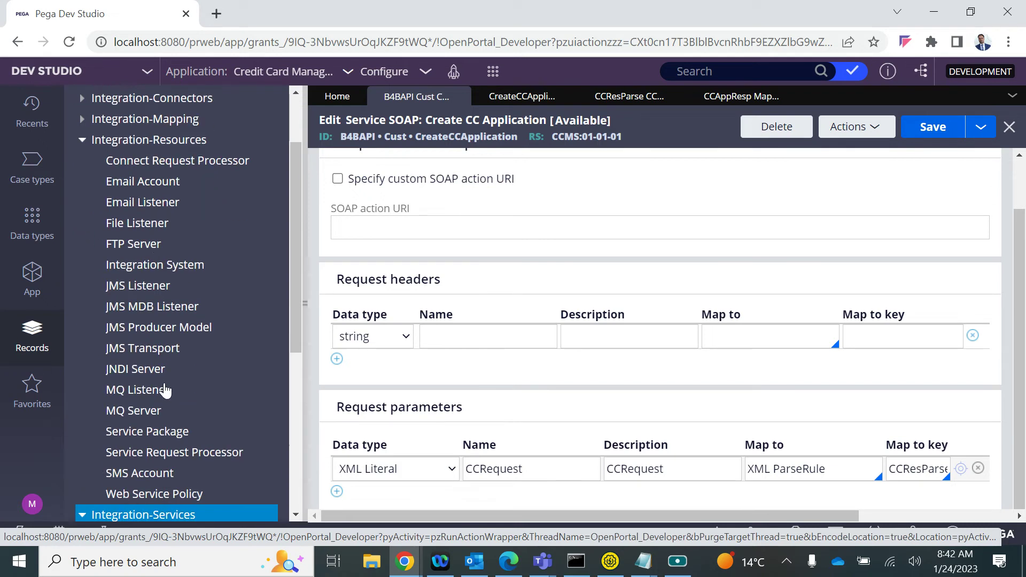
{"action": "left_click", "coordinate": [142, 425]}
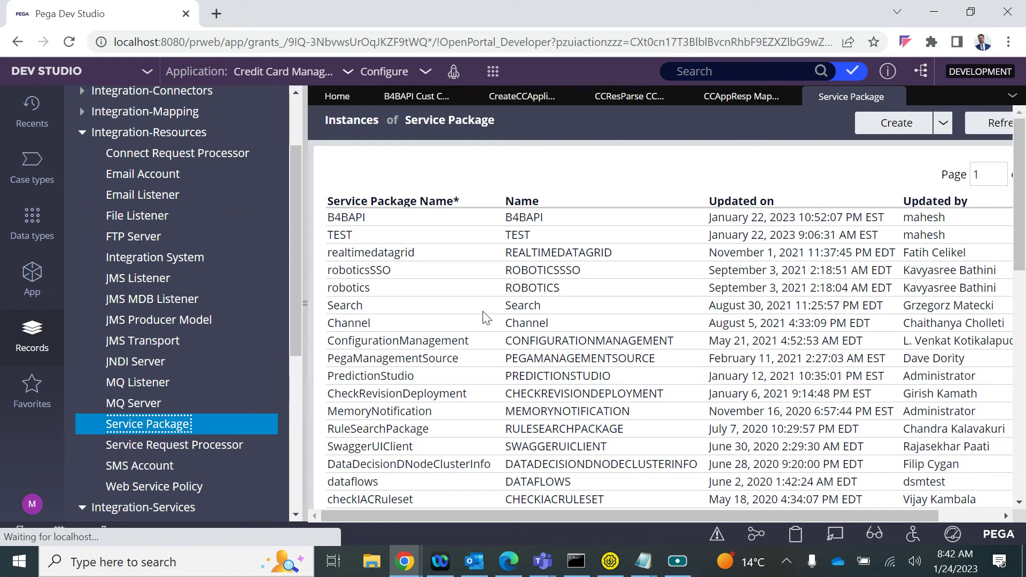
Open and close the B4BAPI service package, close the list, and collapse the explorer
{"action": "left_click", "coordinate": [372, 218]}
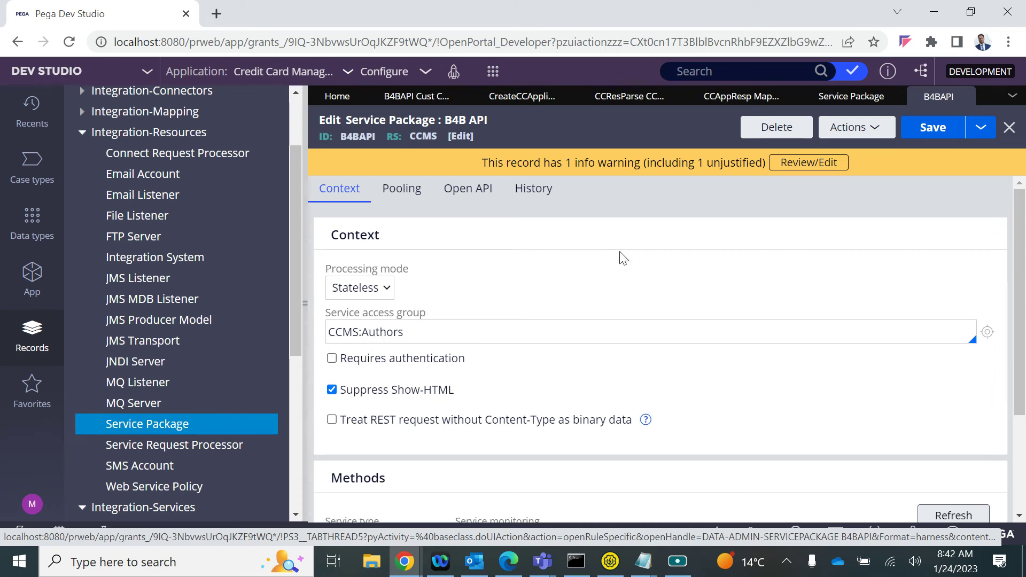
{"action": "left_click", "coordinate": [985, 95]}
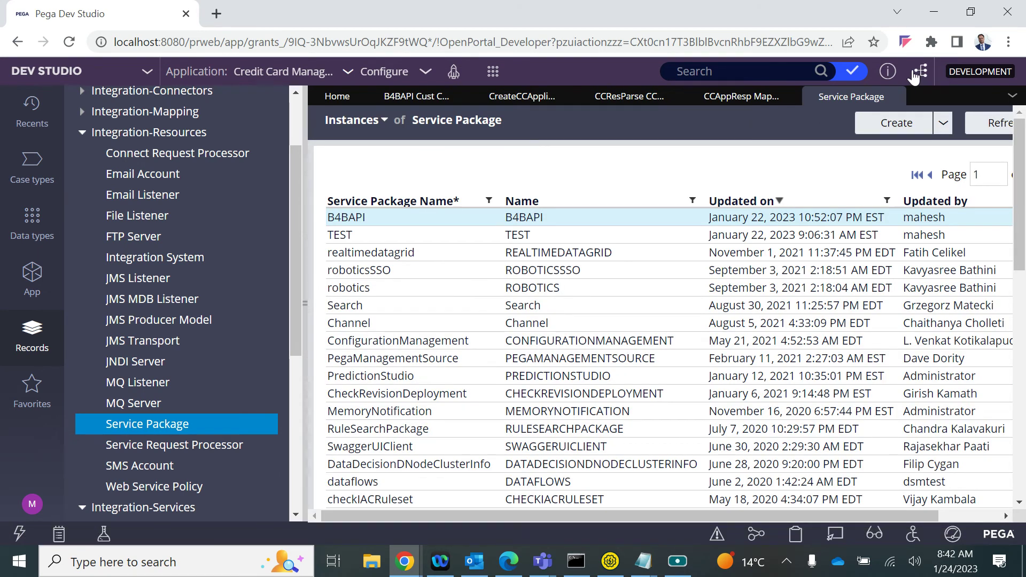
{"action": "left_click", "coordinate": [898, 96]}
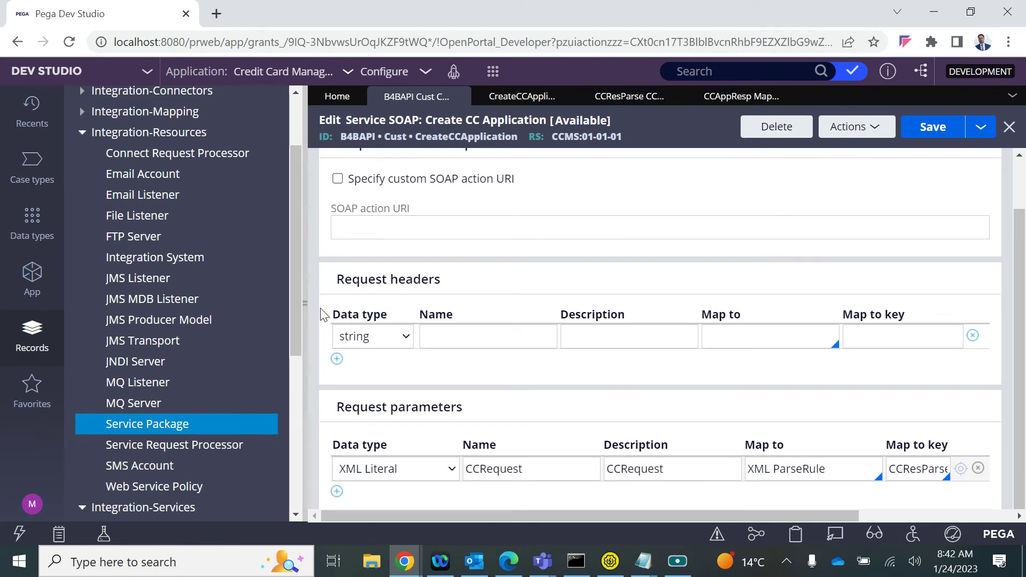
{"action": "left_click", "coordinate": [301, 305]}
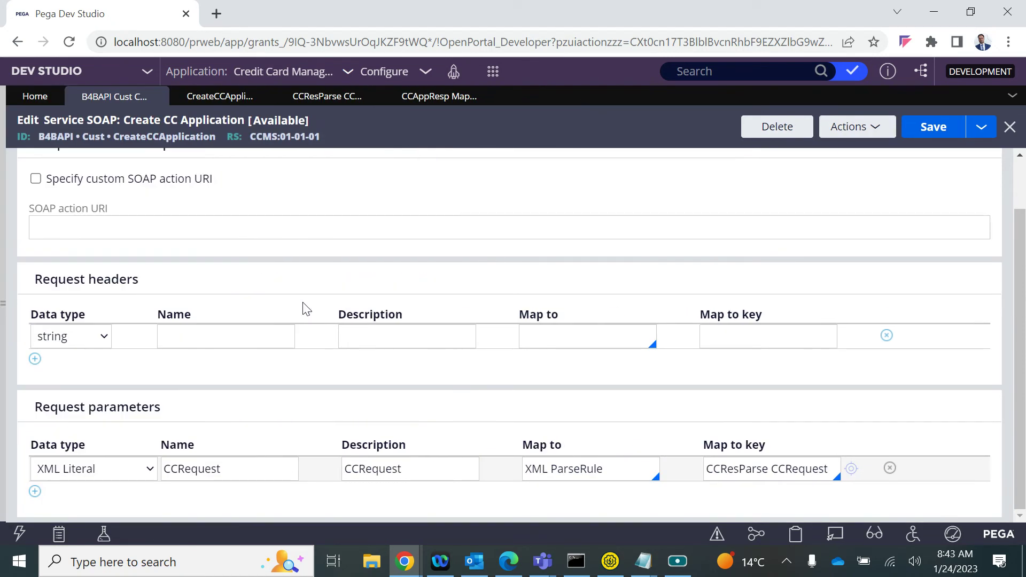
{"action": "scroll", "coordinate": [133, 222], "scroll_direction": "up", "scroll_amount": 2}
Review Response, Request and Service tabs (B4B-CCMS-Work-CCApplication, CreateCCApplication), then launch the SOAP simulation
{"action": "left_click", "coordinate": [166, 164]}
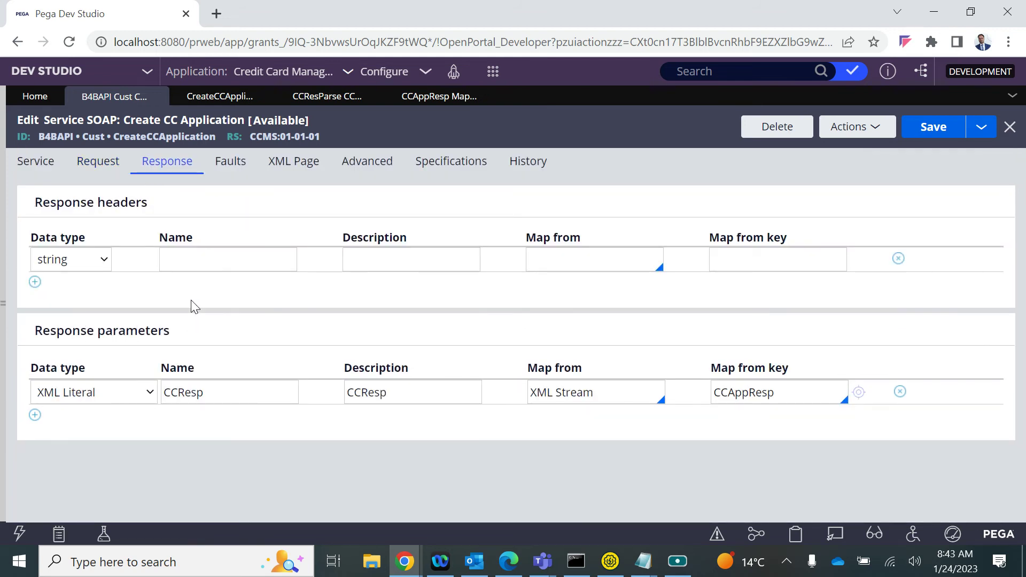
{"action": "left_click", "coordinate": [95, 175]}
{"action": "scroll", "coordinate": [155, 344], "scroll_direction": "down", "scroll_amount": 1}
{"action": "scroll", "coordinate": [159, 344], "scroll_direction": "up", "scroll_amount": 1}
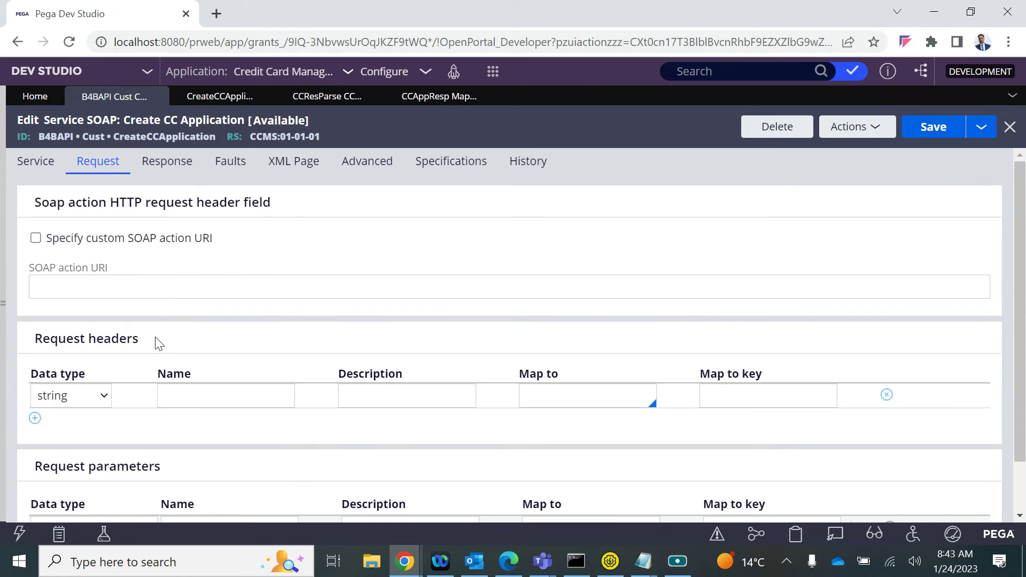
{"action": "left_click", "coordinate": [34, 170]}
{"action": "scroll", "coordinate": [170, 391], "scroll_direction": "down", "scroll_amount": 1}
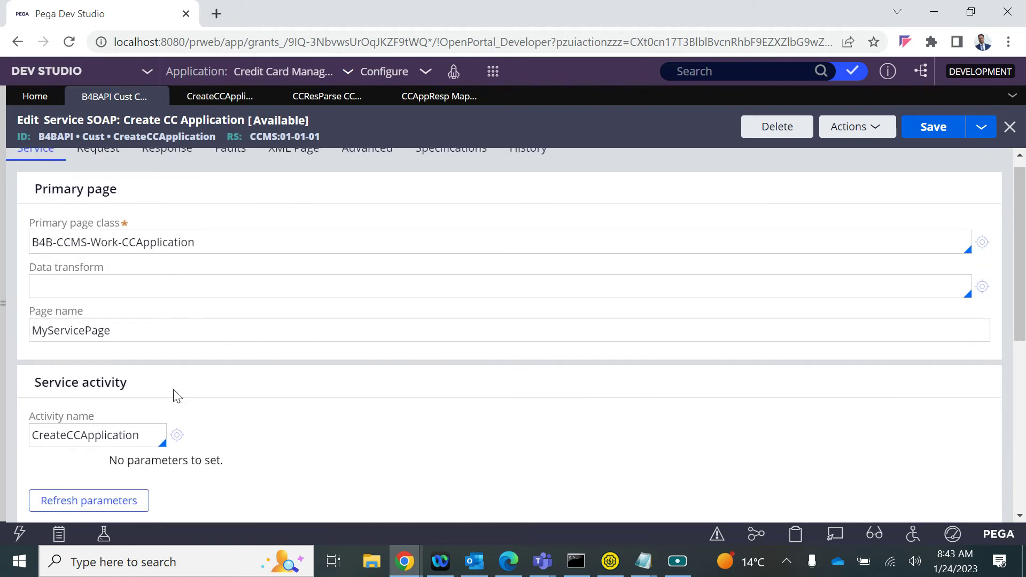
{"action": "scroll", "coordinate": [134, 462], "scroll_direction": "down", "scroll_amount": 1}
{"action": "left_click", "coordinate": [93, 285]}
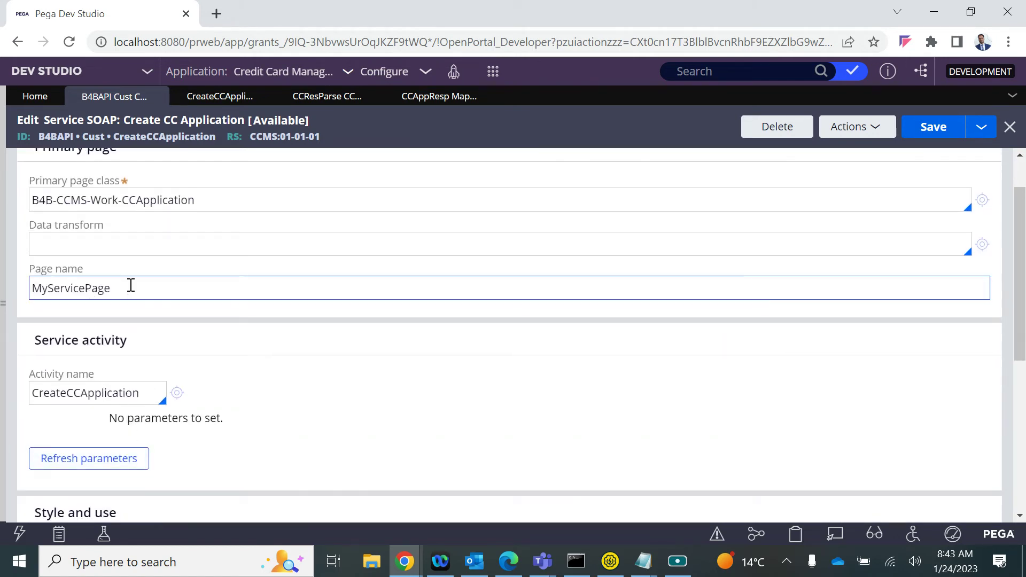
{"action": "scroll", "coordinate": [124, 418], "scroll_direction": "down", "scroll_amount": 5}
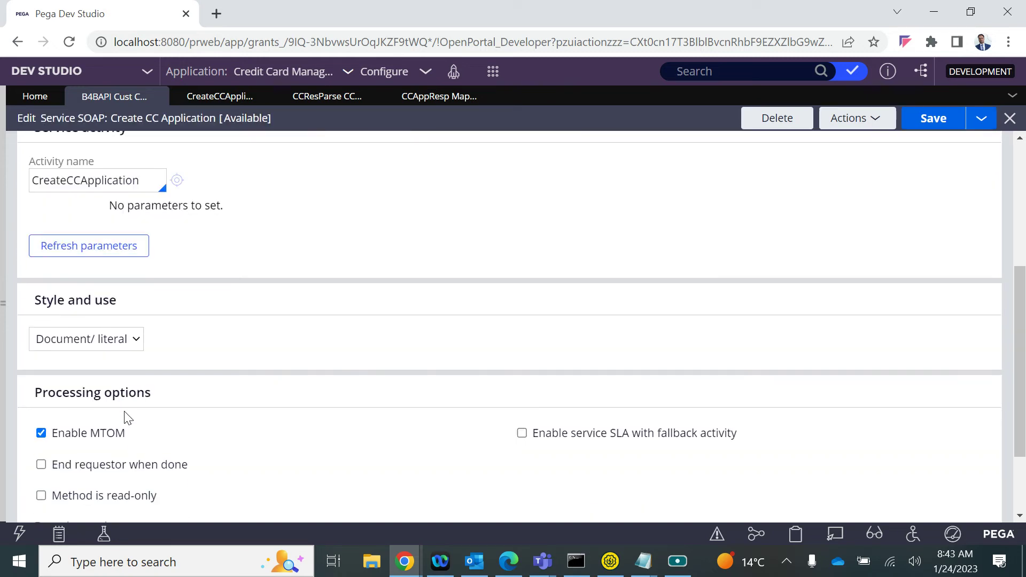
{"action": "scroll", "coordinate": [127, 417], "scroll_direction": "up", "scroll_amount": 6}
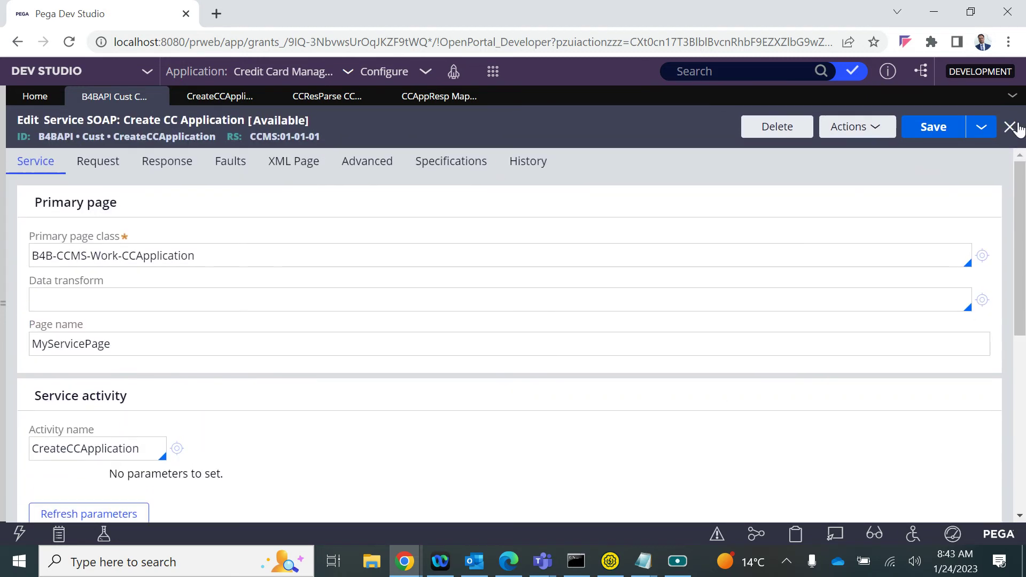
{"action": "left_click", "coordinate": [859, 128]}
{"action": "left_click", "coordinate": [848, 152]}
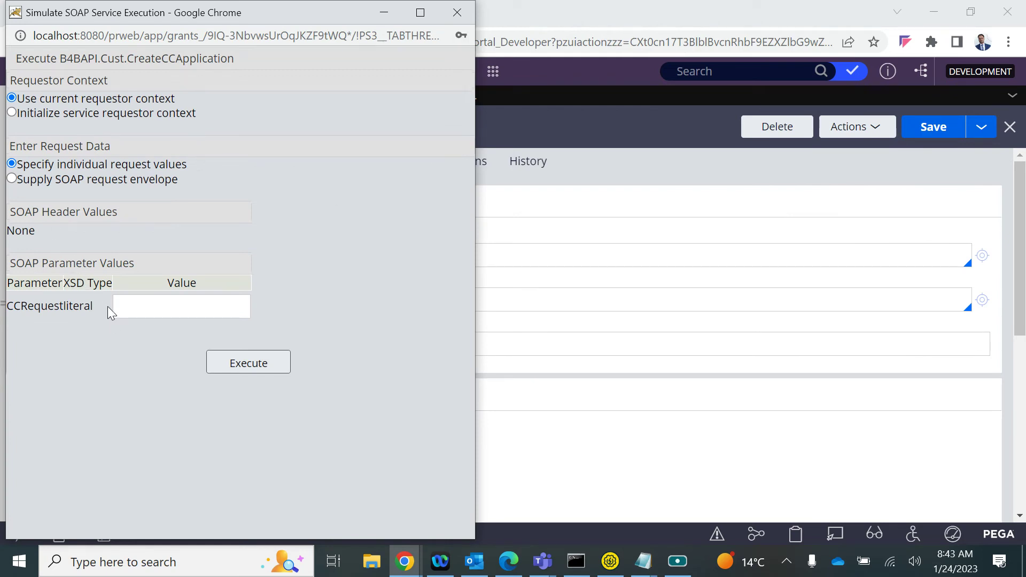
Paste the SOAP envelope into CCRequestliteral, execute, and close the resulting failure page
{"action": "left_click", "coordinate": [135, 309]}
{"action": "key", "text": "ctrl+v"}
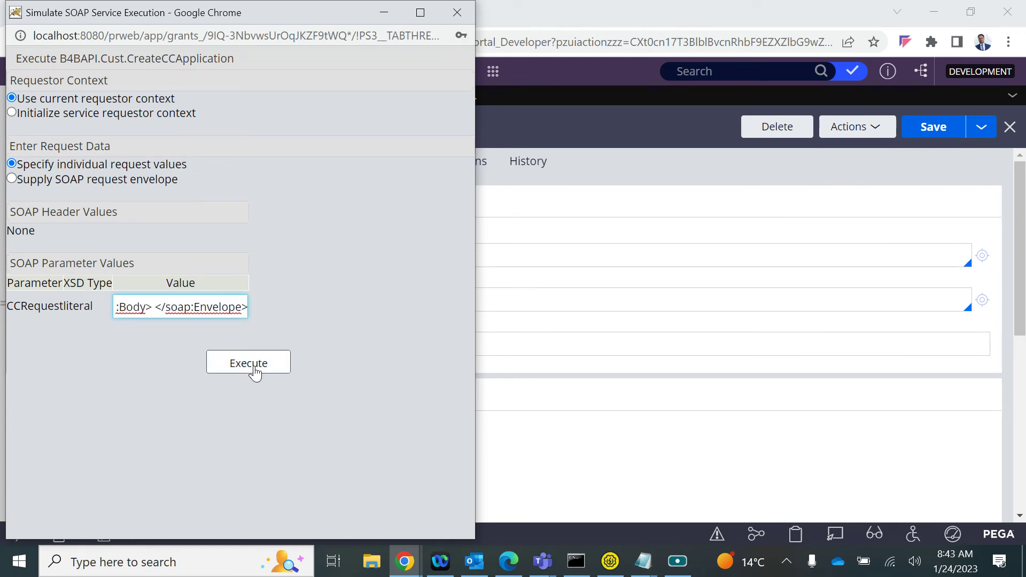
{"action": "left_click", "coordinate": [252, 366]}
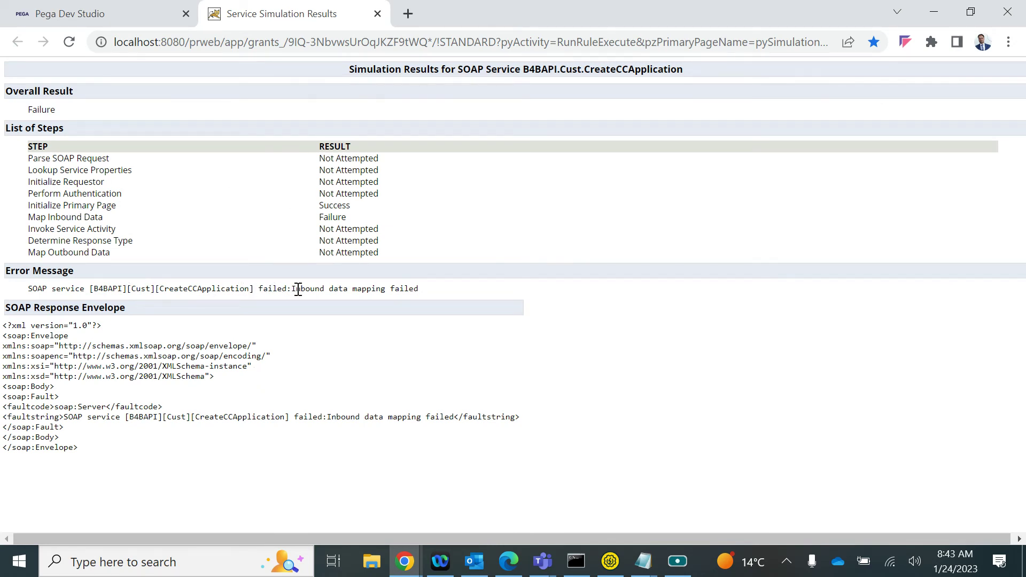
{"action": "key", "text": "alt+Tab"}
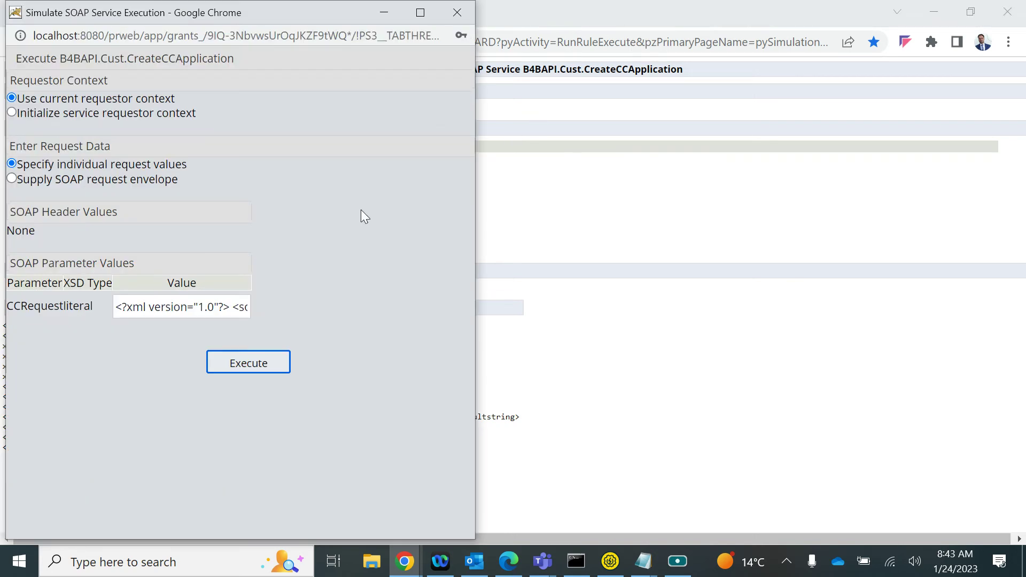
{"action": "key", "text": "alt+Tab"}
{"action": "key", "text": "Tab"}
{"action": "key", "text": "alt+Tab"}
{"action": "key", "text": "Tab"}
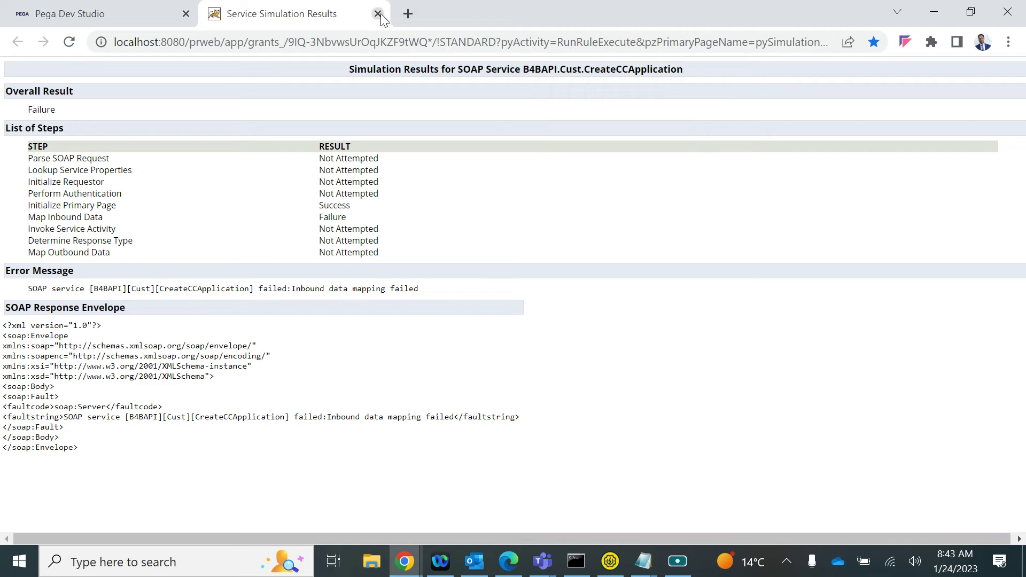
{"action": "left_click", "coordinate": [378, 13]}
Start tracing the Create CC Application service rule and minimize the Tracer
{"action": "left_click", "coordinate": [855, 127]}
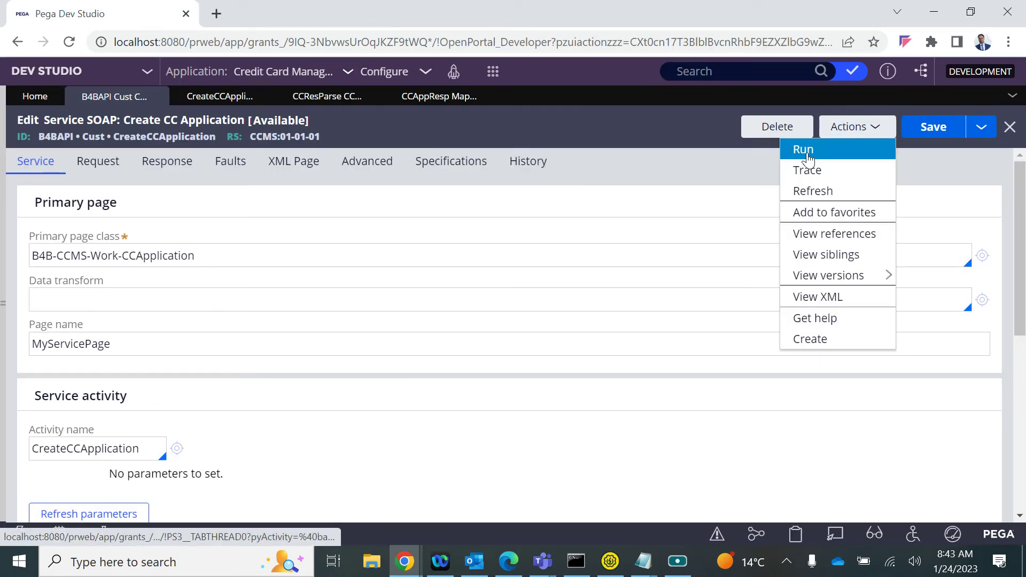
{"action": "left_click", "coordinate": [812, 154]}
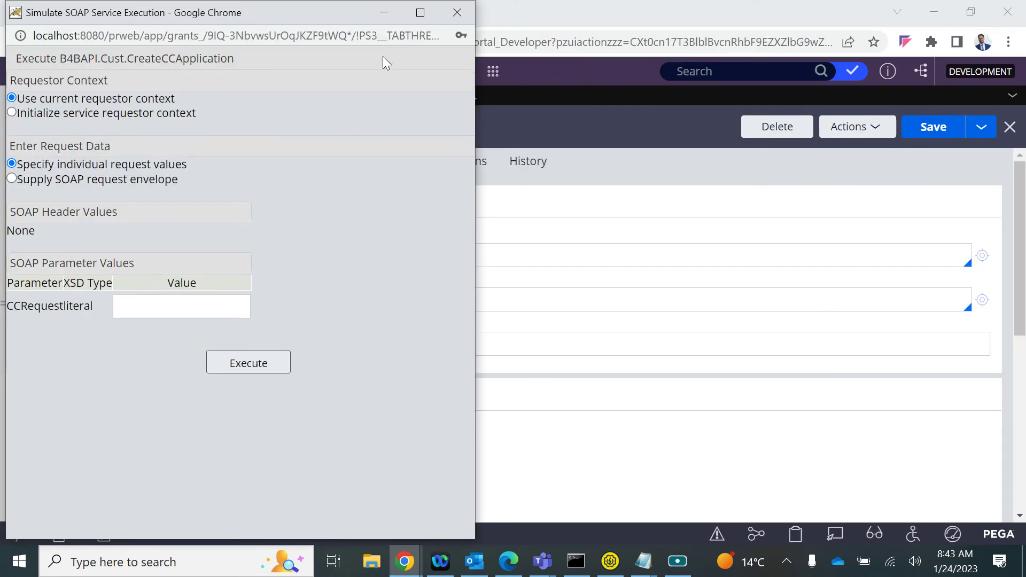
{"action": "left_click", "coordinate": [457, 12]}
{"action": "mouse_move", "coordinate": [410, 572]}
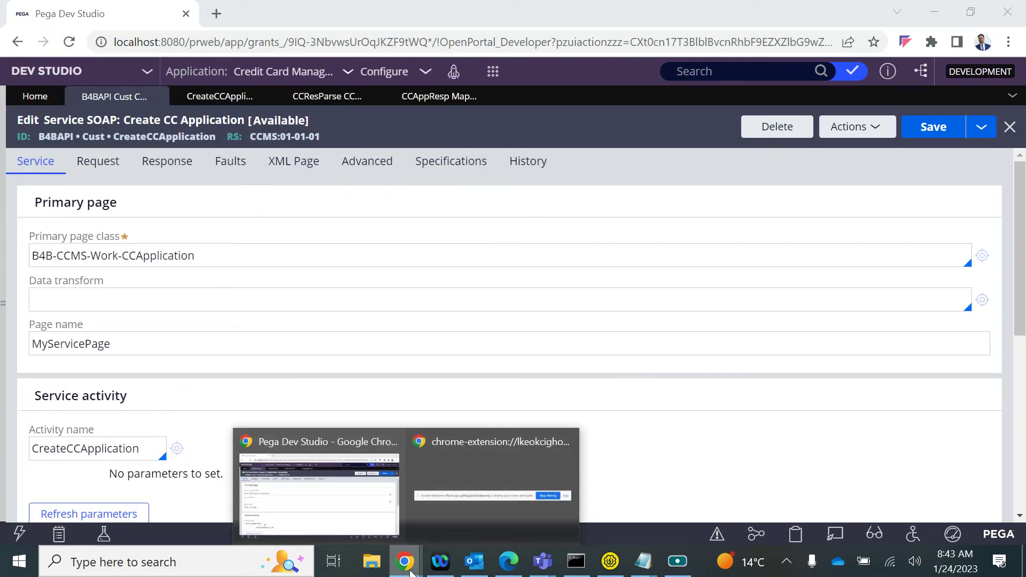
{"action": "left_click", "coordinate": [855, 127]}
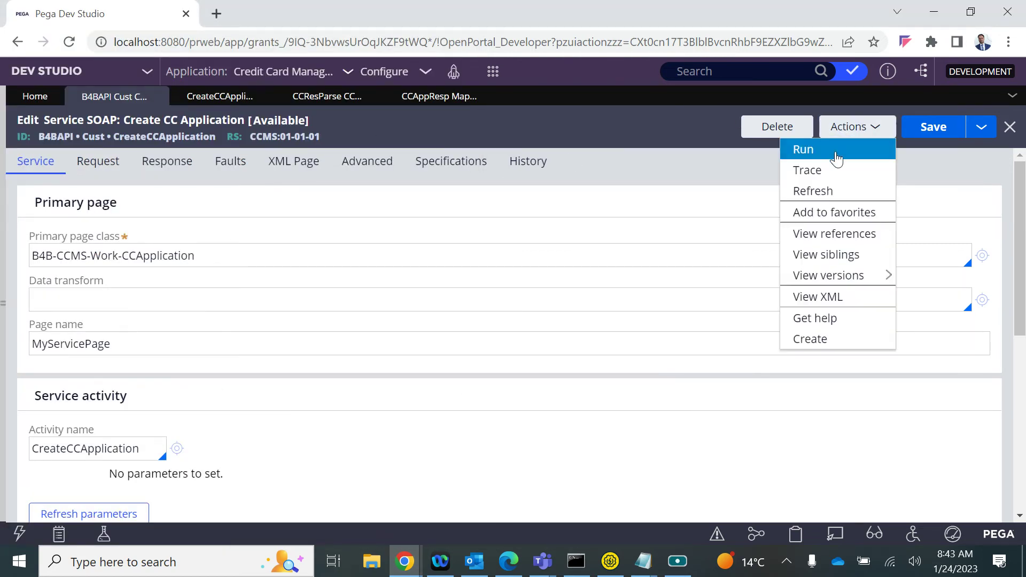
{"action": "left_click", "coordinate": [834, 170]}
{"action": "left_click", "coordinate": [717, 13]}
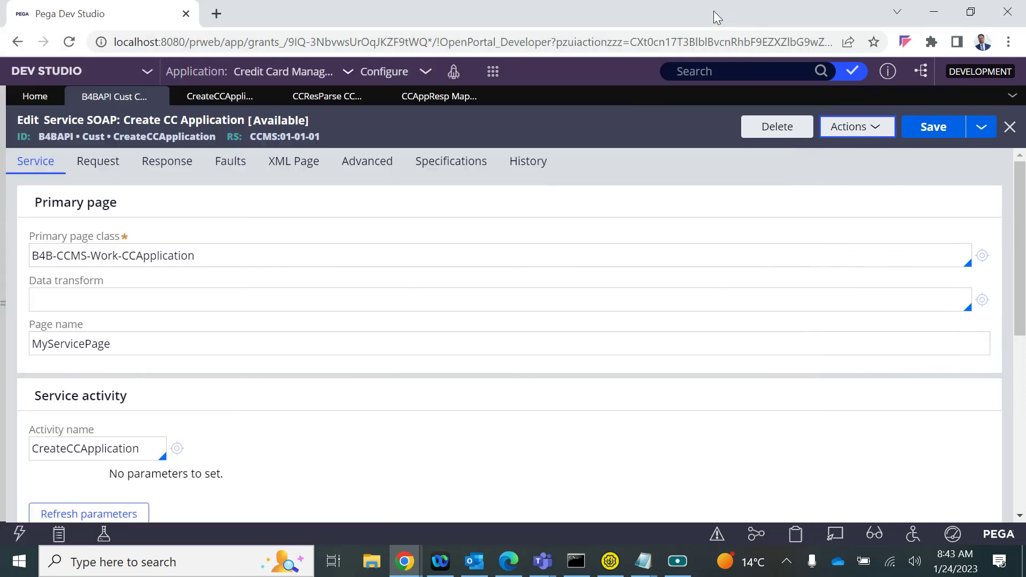
Rerun the simulation with CCRequestliteral filled from the saved envelope entry
{"action": "left_click", "coordinate": [855, 128]}
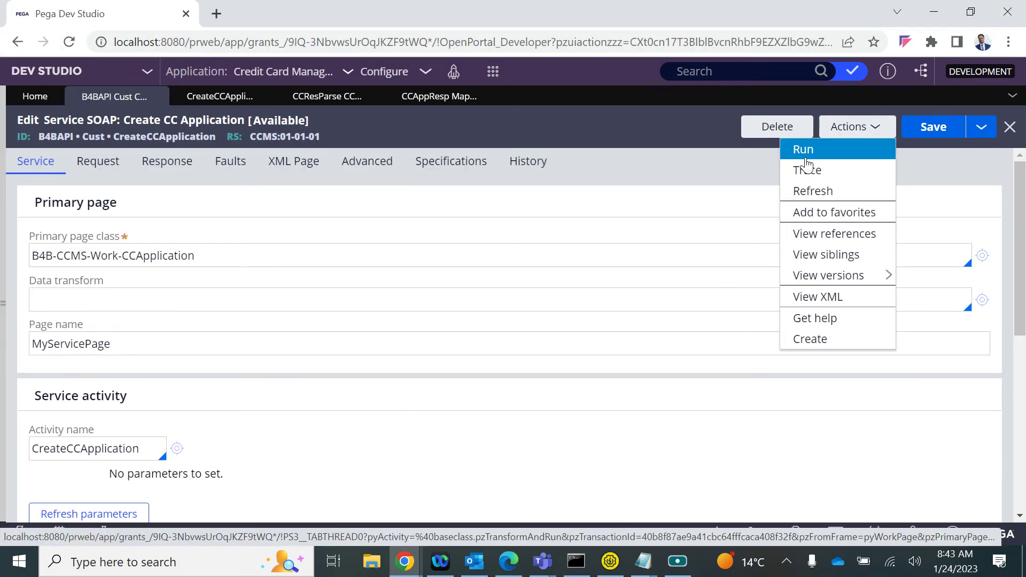
{"action": "left_click", "coordinate": [807, 160]}
{"action": "left_click", "coordinate": [204, 300]}
{"action": "left_click", "coordinate": [239, 353]}
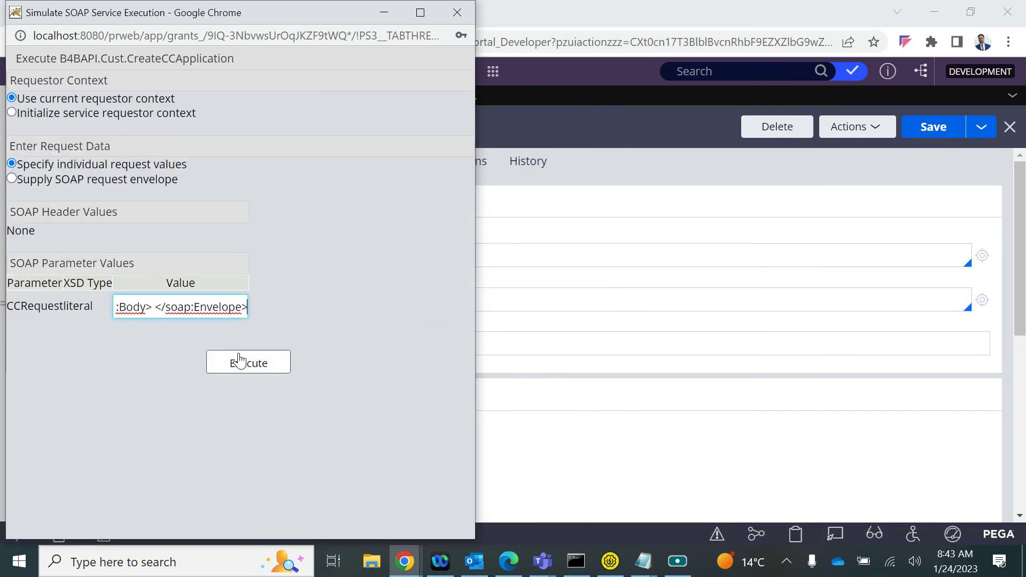
{"action": "left_click", "coordinate": [239, 361]}
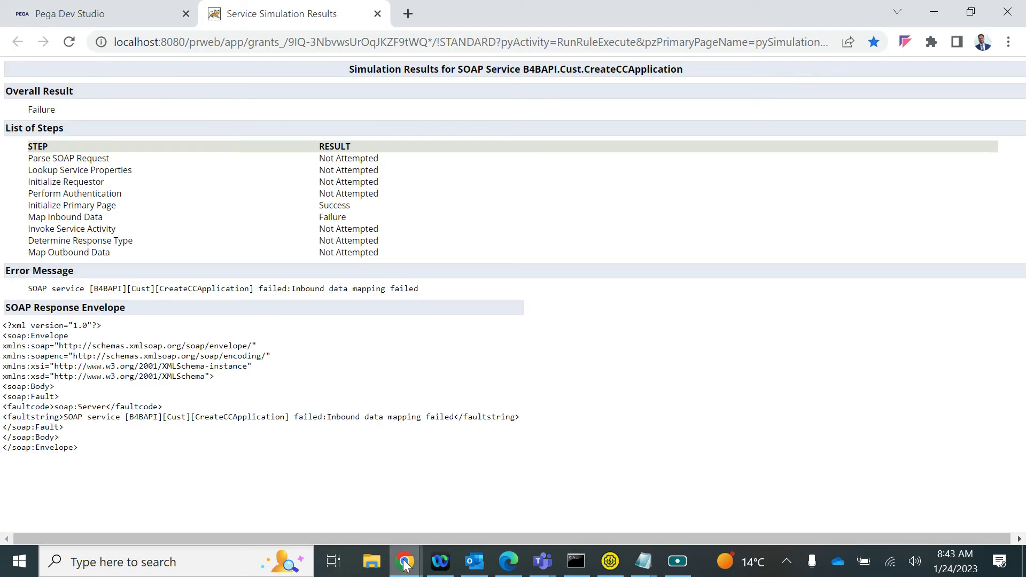
Maximize the Tracer after dismissing its error and inspect MyServicePage for events 4 and 5
{"action": "mouse_move", "coordinate": [407, 562]}
{"action": "left_click", "coordinate": [543, 497]}
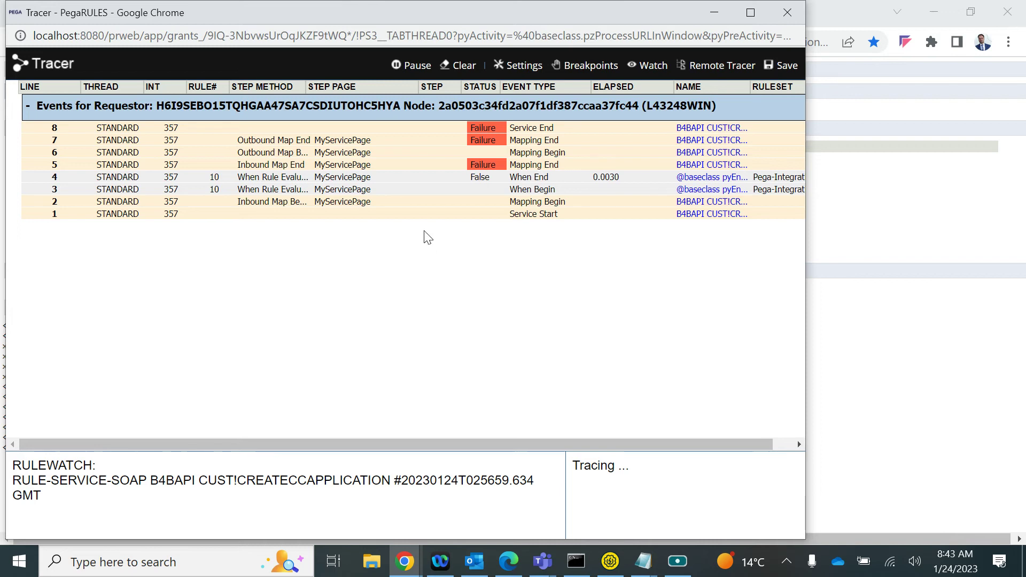
{"action": "left_click", "coordinate": [555, 155]}
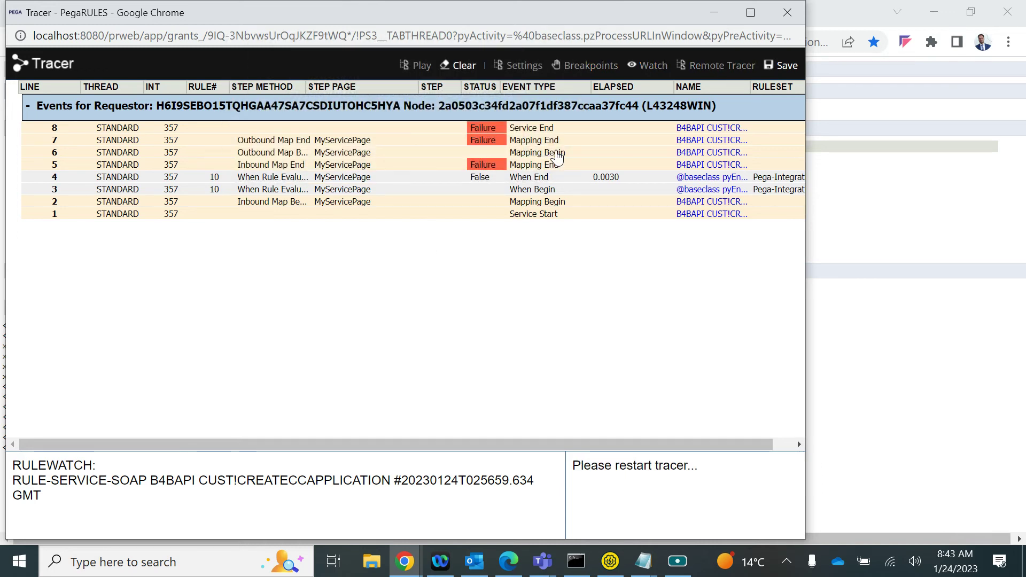
{"action": "left_click", "coordinate": [753, 17]}
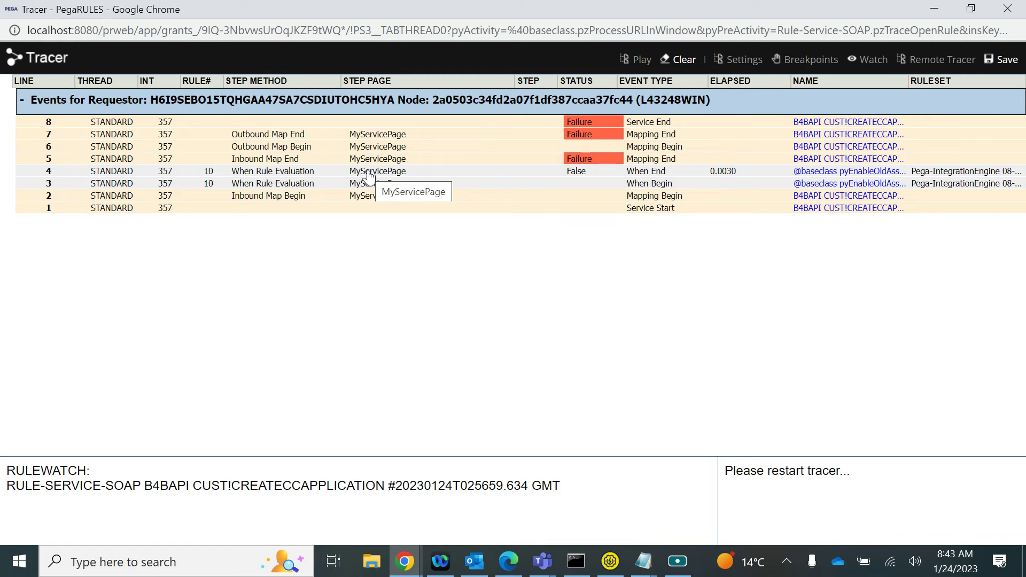
{"action": "left_click", "coordinate": [368, 173]}
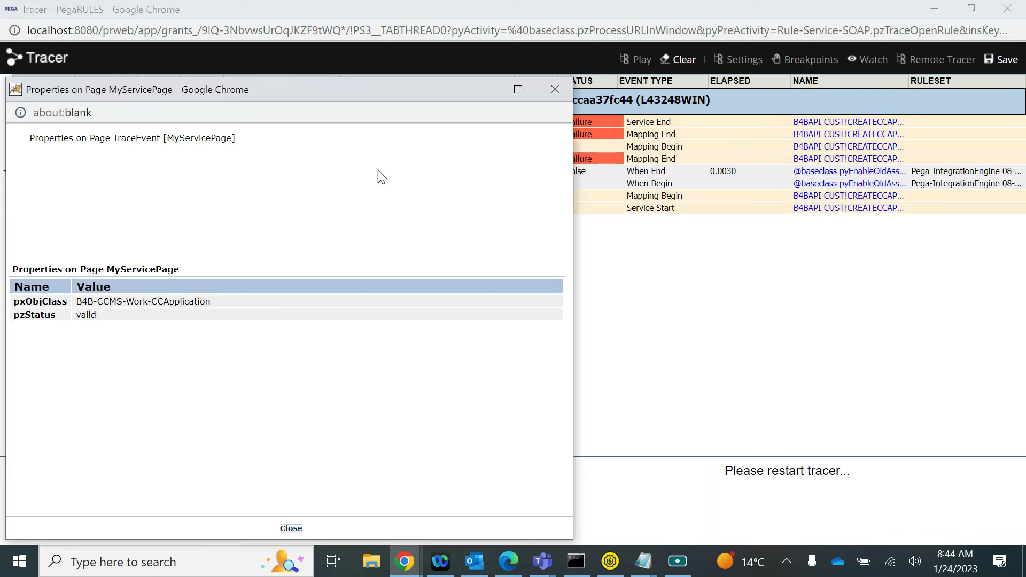
{"action": "left_click", "coordinate": [556, 90]}
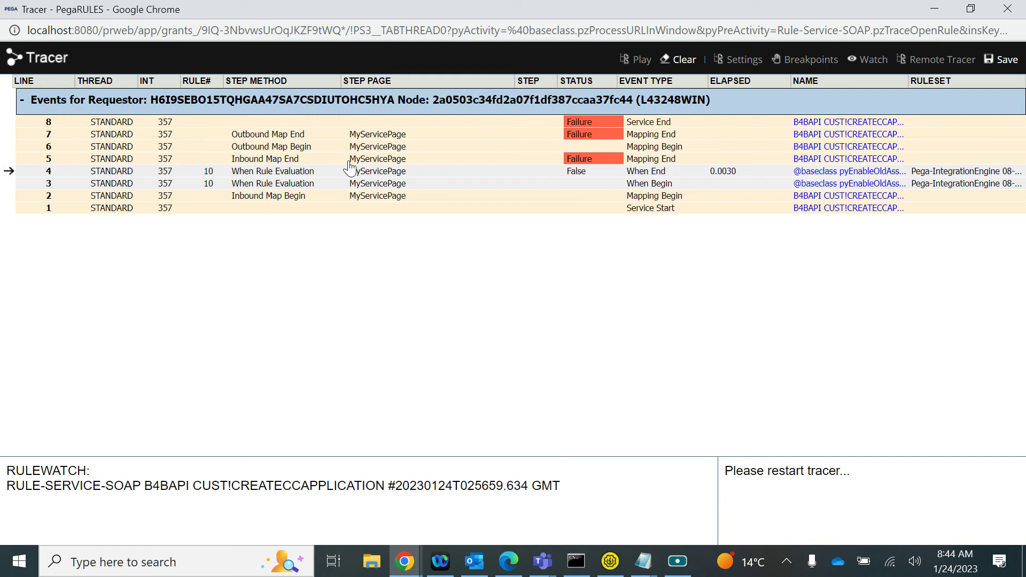
{"action": "left_click", "coordinate": [380, 159]}
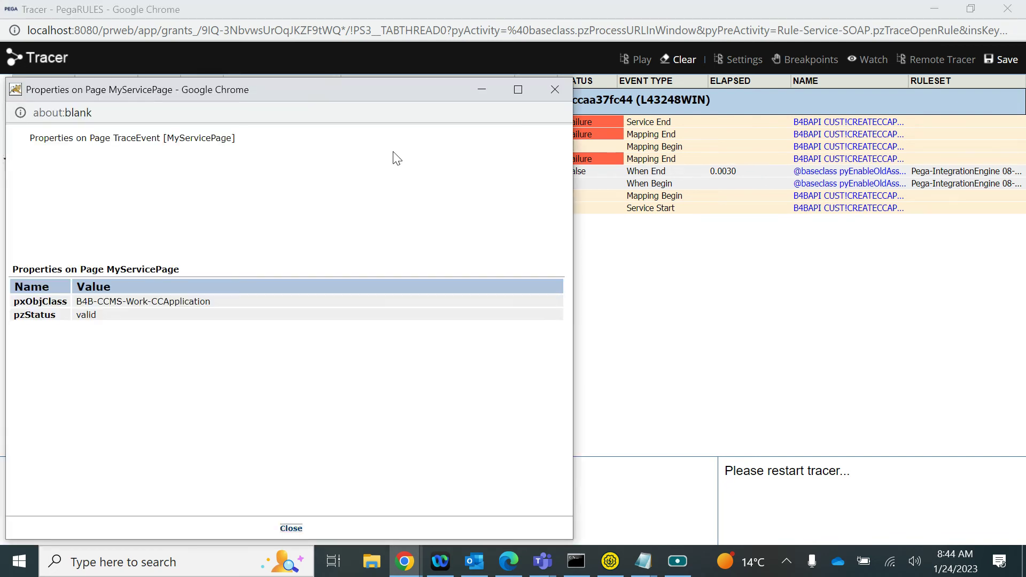
{"action": "left_click", "coordinate": [555, 89]}
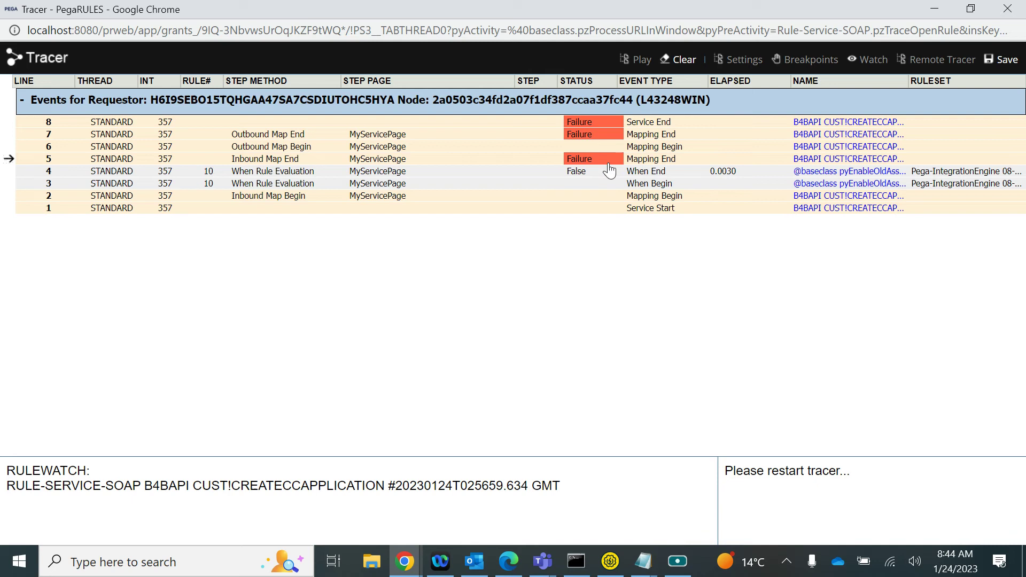
Inspect the Inbound Map End failure's MyServicePage and =unnamed= pages, then close the Tracer and results
{"action": "left_click", "coordinate": [599, 158]}
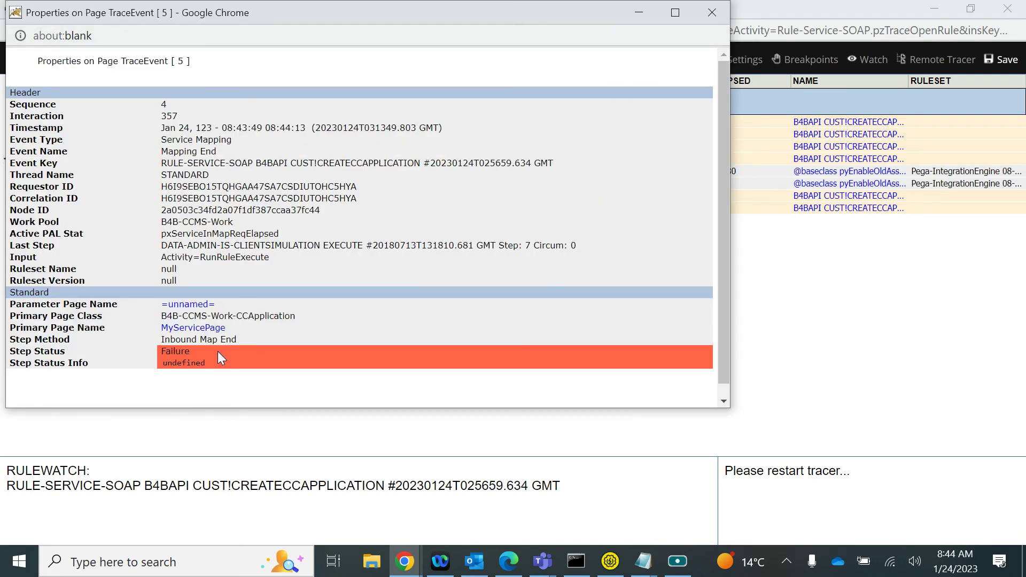
{"action": "left_click", "coordinate": [197, 328]}
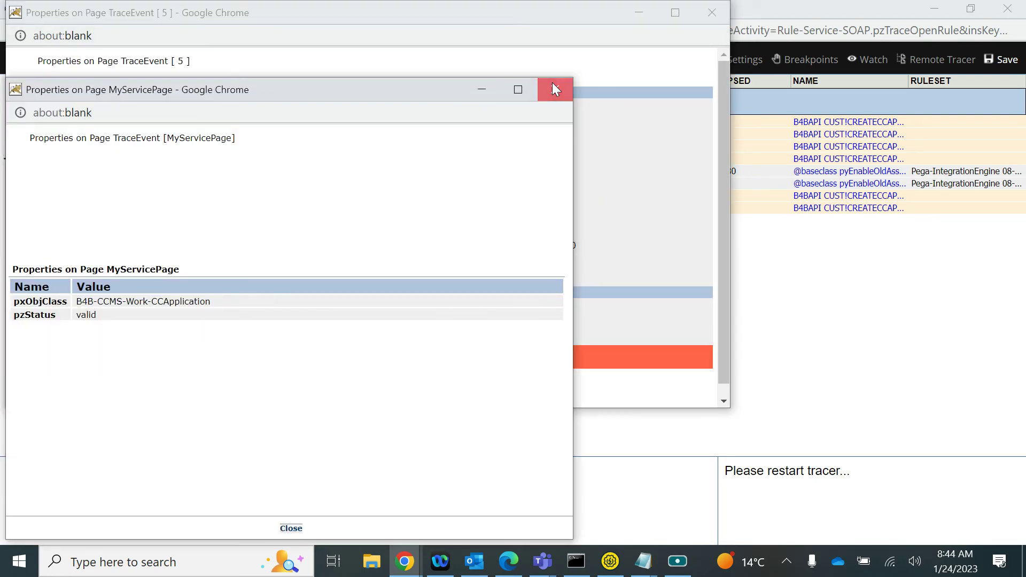
{"action": "left_click", "coordinate": [555, 89]}
{"action": "left_click", "coordinate": [187, 304]}
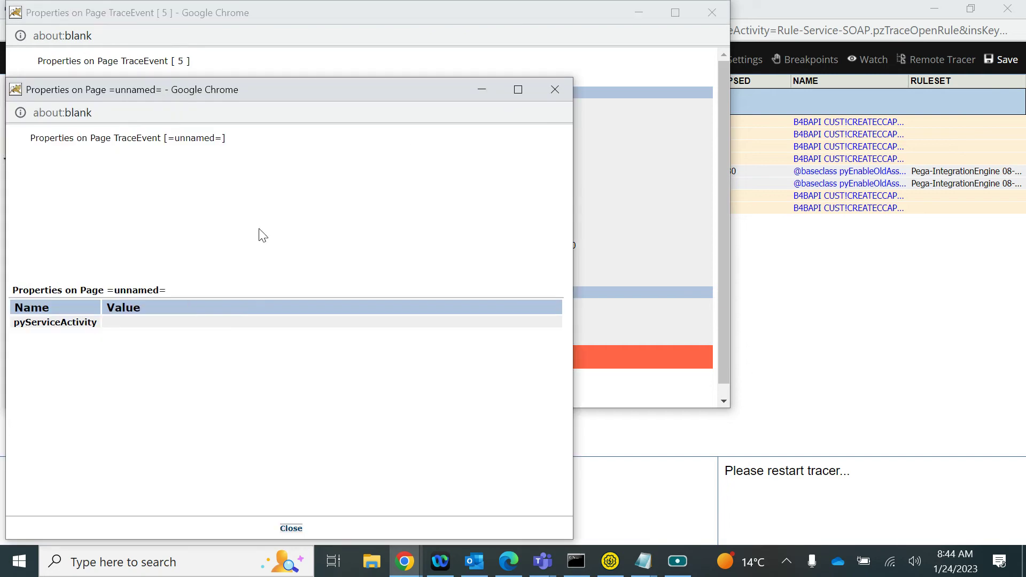
{"action": "left_click", "coordinate": [554, 90]}
{"action": "left_click", "coordinate": [712, 13]}
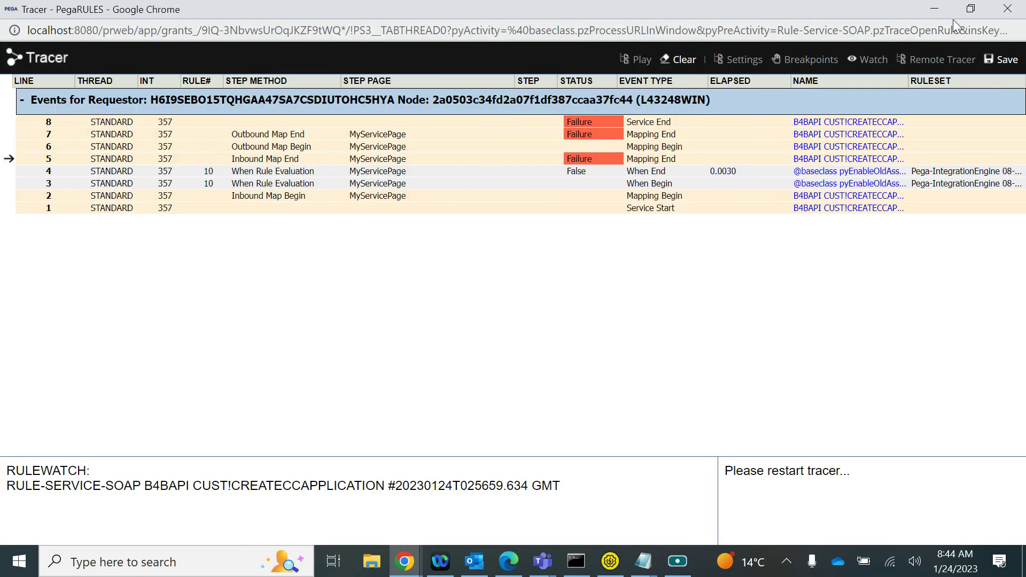
{"action": "left_click", "coordinate": [1009, 10]}
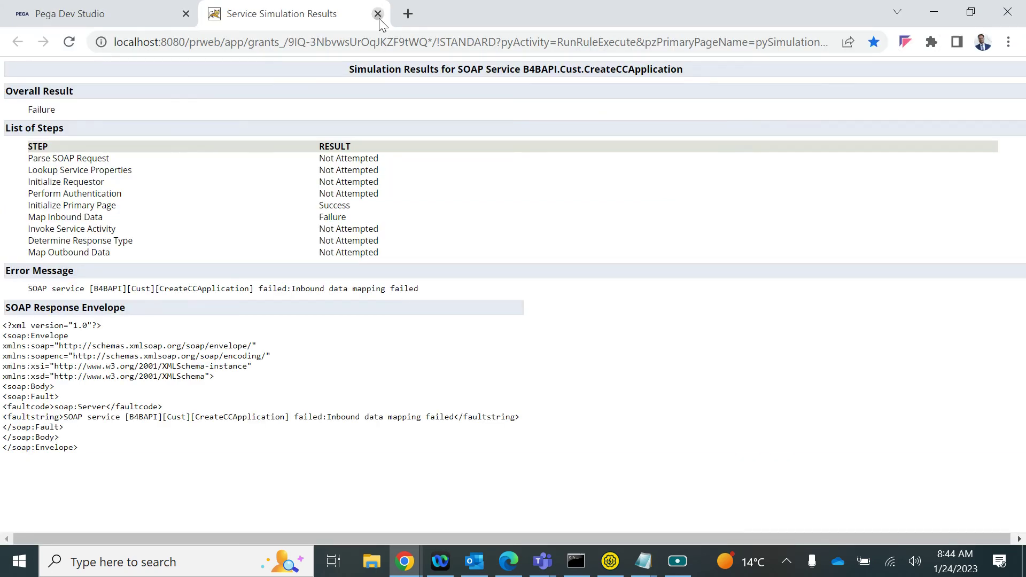
{"action": "left_click", "coordinate": [378, 14]}
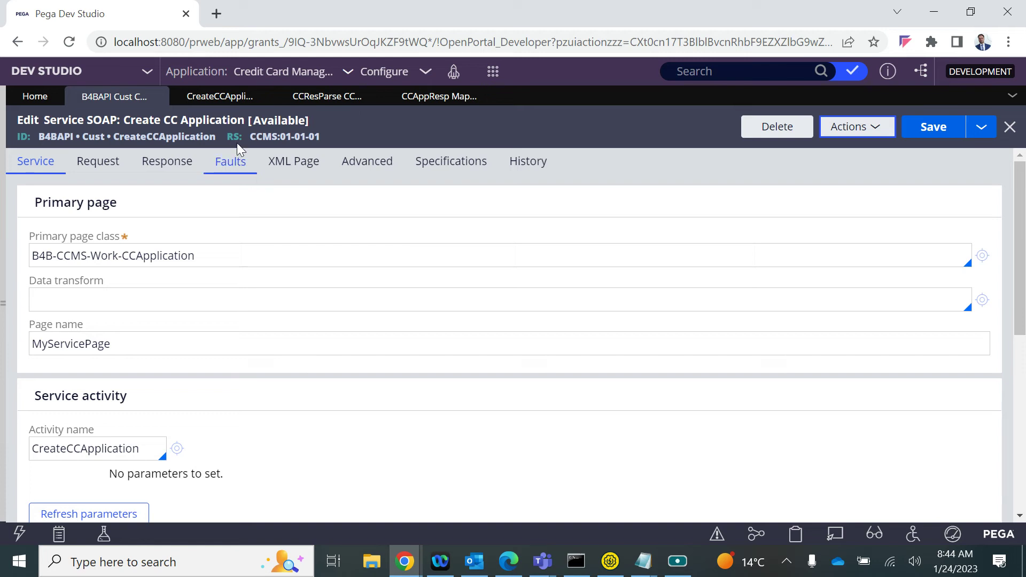
Launch a Tracer session for the service rule and apply its event settings
{"action": "left_click", "coordinate": [857, 127]}
{"action": "left_click", "coordinate": [818, 170]}
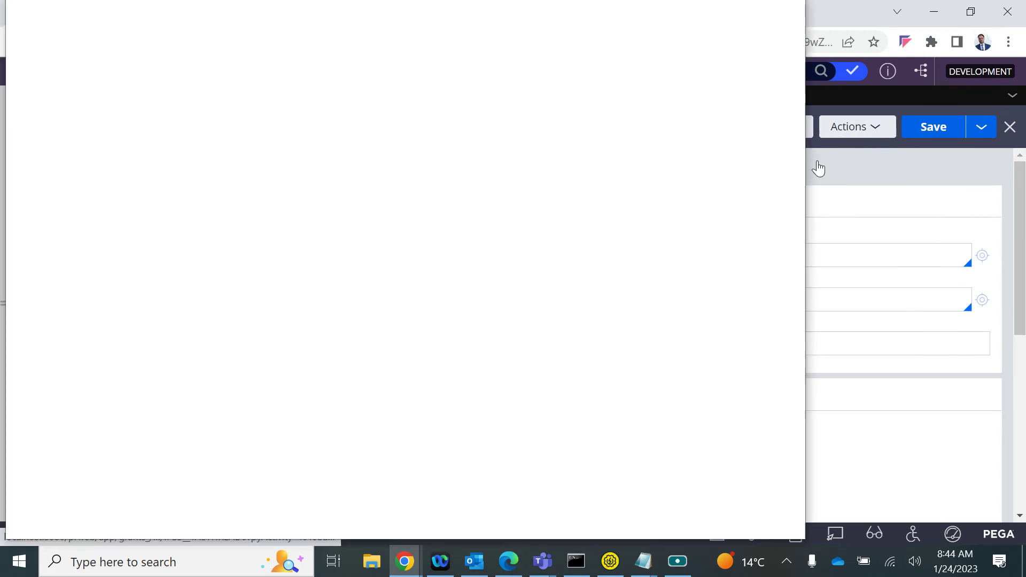
{"action": "left_click", "coordinate": [501, 75]}
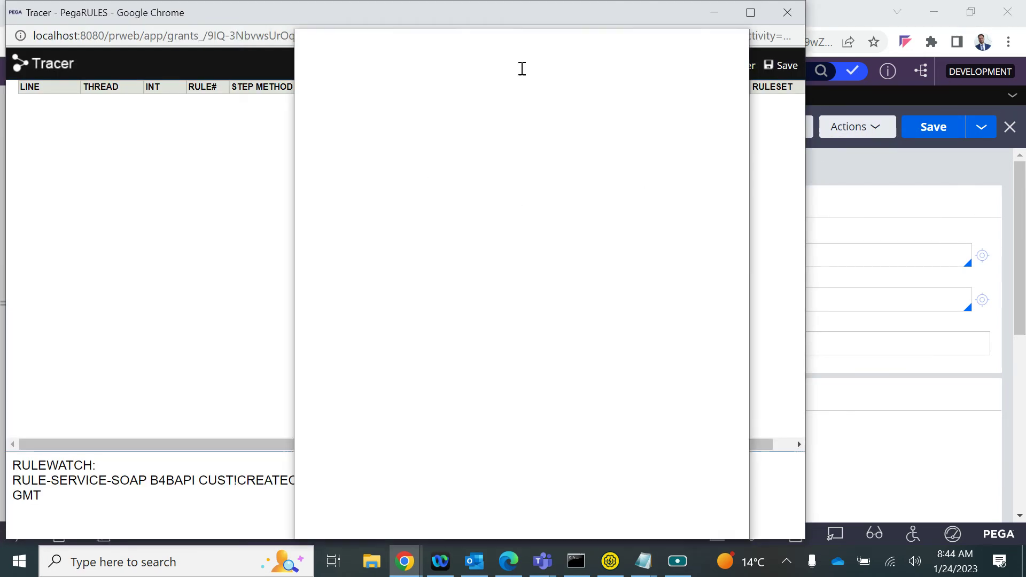
{"action": "scroll", "coordinate": [381, 431], "scroll_direction": "down", "scroll_amount": 4}
{"action": "scroll", "coordinate": [381, 433], "scroll_direction": "down", "scroll_amount": 5}
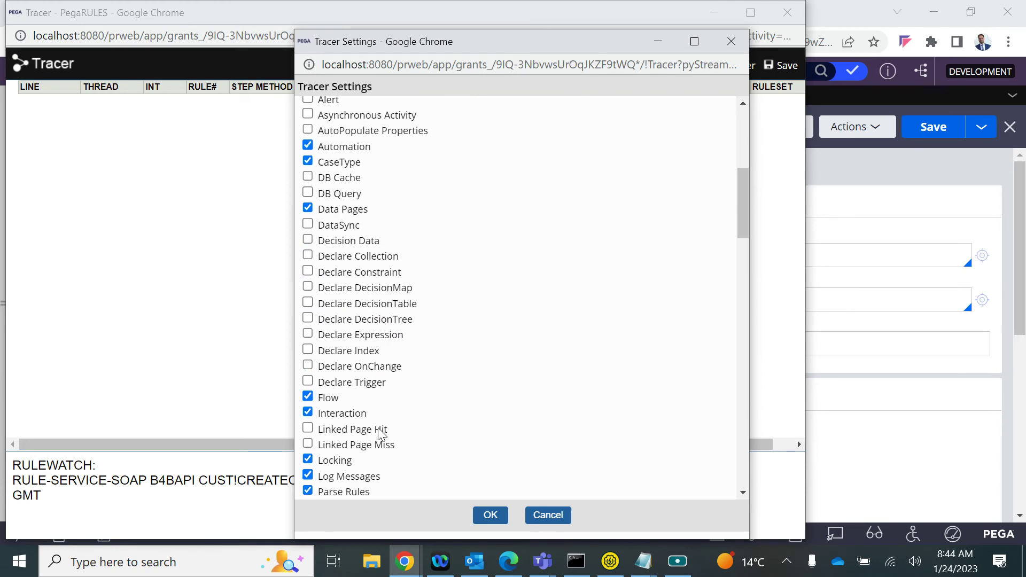
{"action": "scroll", "coordinate": [381, 434], "scroll_direction": "down", "scroll_amount": 3}
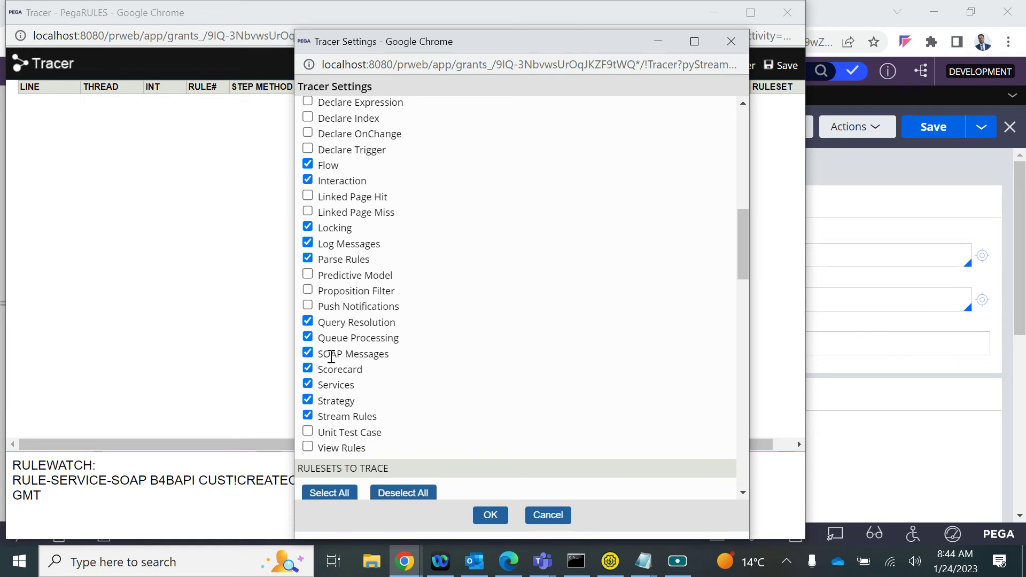
{"action": "scroll", "coordinate": [331, 433], "scroll_direction": "down", "scroll_amount": 1}
{"action": "scroll", "coordinate": [329, 293], "scroll_direction": "up", "scroll_amount": 1}
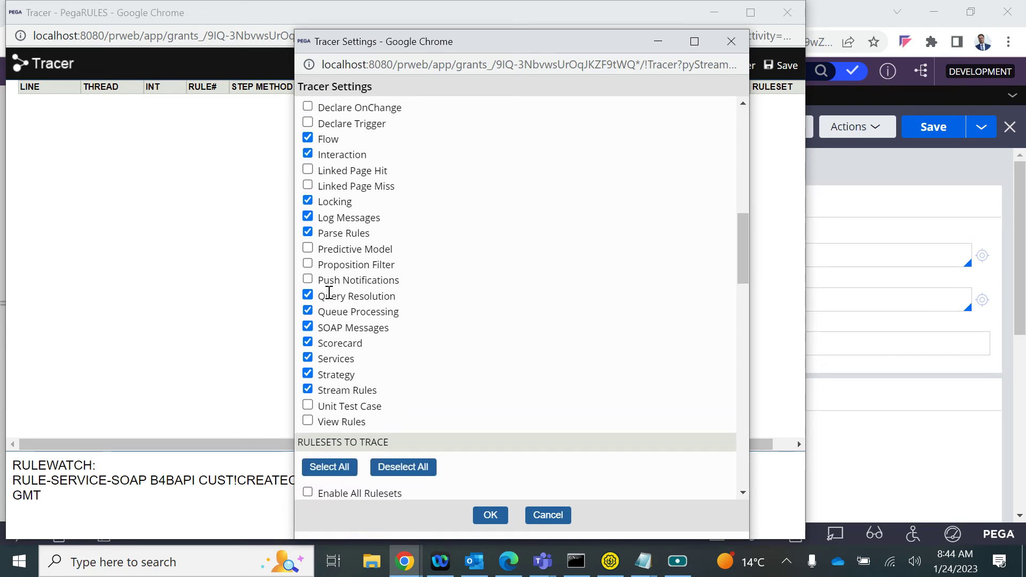
{"action": "scroll", "coordinate": [336, 243], "scroll_direction": "up", "scroll_amount": 1}
{"action": "scroll", "coordinate": [337, 246], "scroll_direction": "down", "scroll_amount": 8}
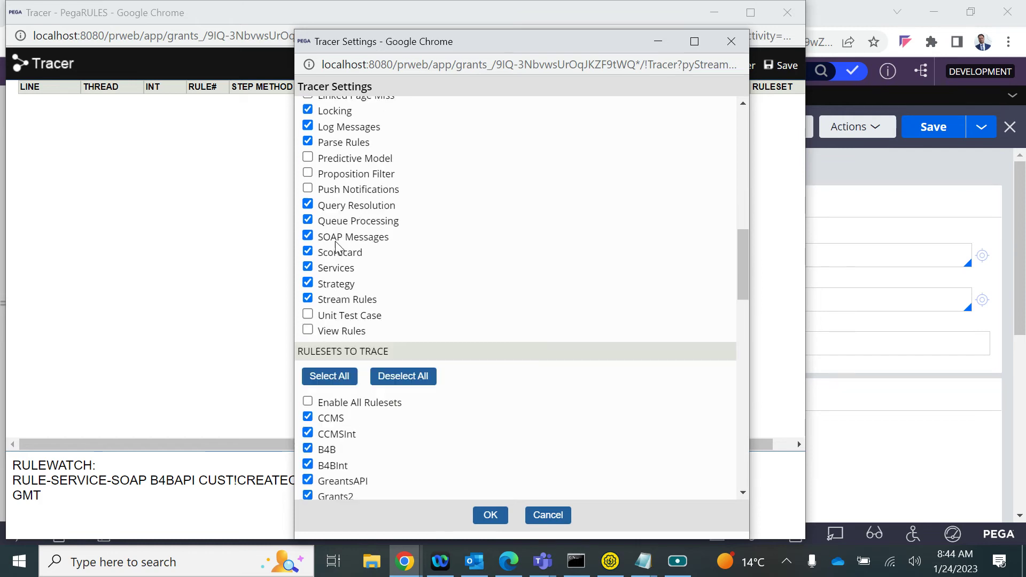
{"action": "scroll", "coordinate": [337, 247], "scroll_direction": "down", "scroll_amount": 15}
{"action": "scroll", "coordinate": [336, 247], "scroll_direction": "up", "scroll_amount": 20}
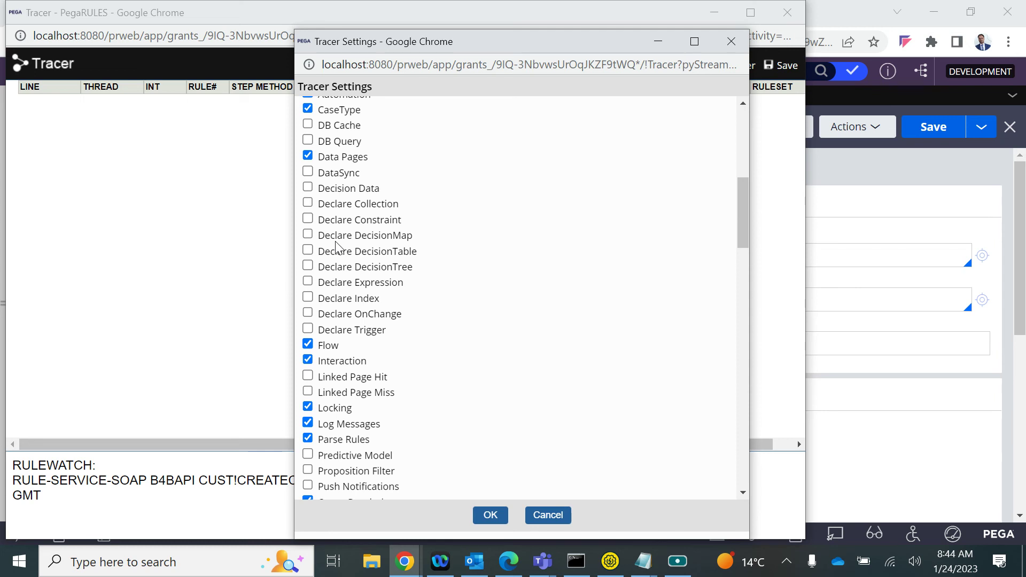
{"action": "scroll", "coordinate": [337, 247], "scroll_direction": "up", "scroll_amount": 3}
{"action": "scroll", "coordinate": [337, 247], "scroll_direction": "up", "scroll_amount": 1}
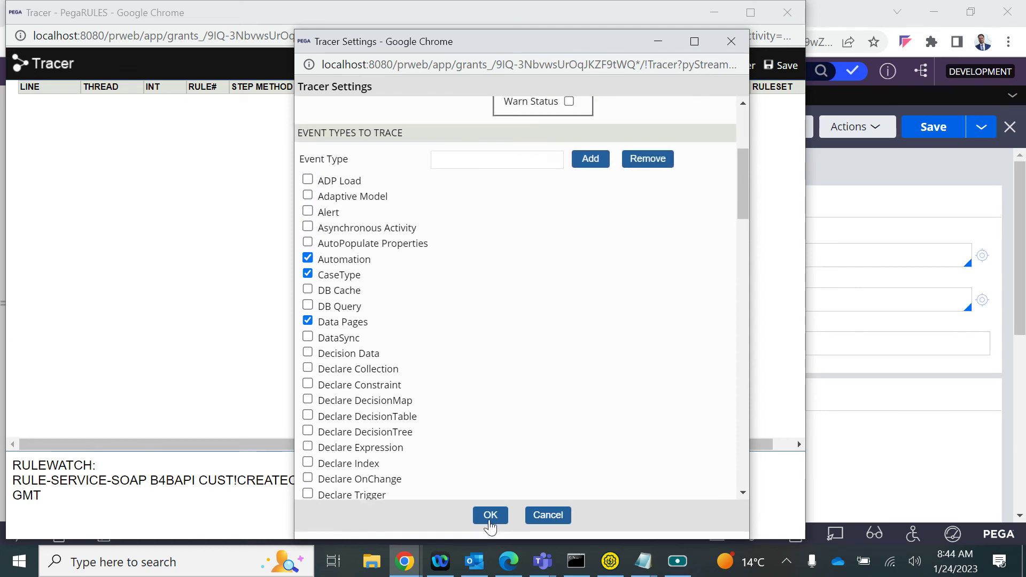
{"action": "left_click", "coordinate": [490, 515]}
Execute the SOAP simulation with current values and dismiss the Tracer error alert
{"action": "mouse_move", "coordinate": [404, 571]}
{"action": "left_click", "coordinate": [547, 495]}
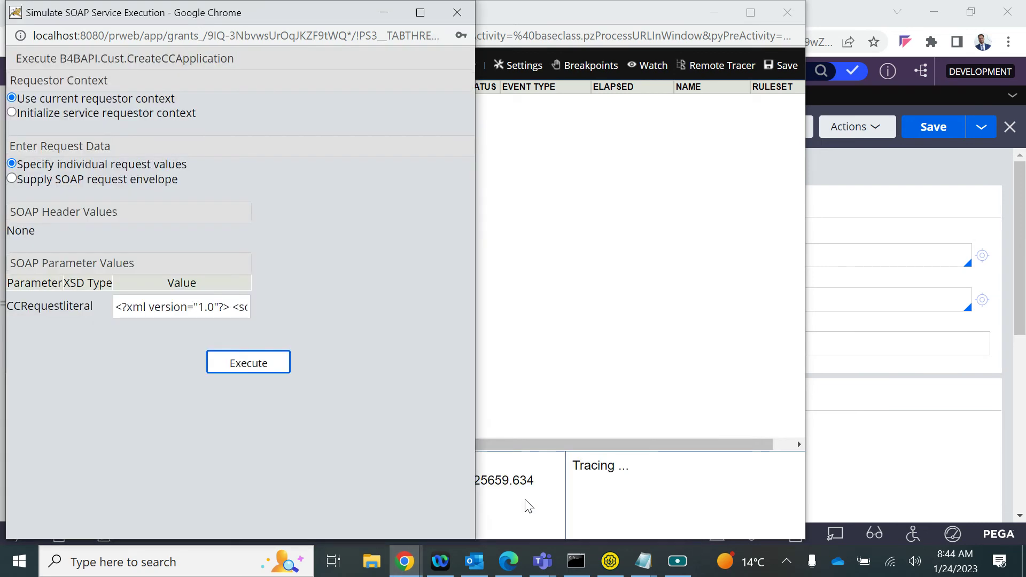
{"action": "left_click", "coordinate": [249, 364]}
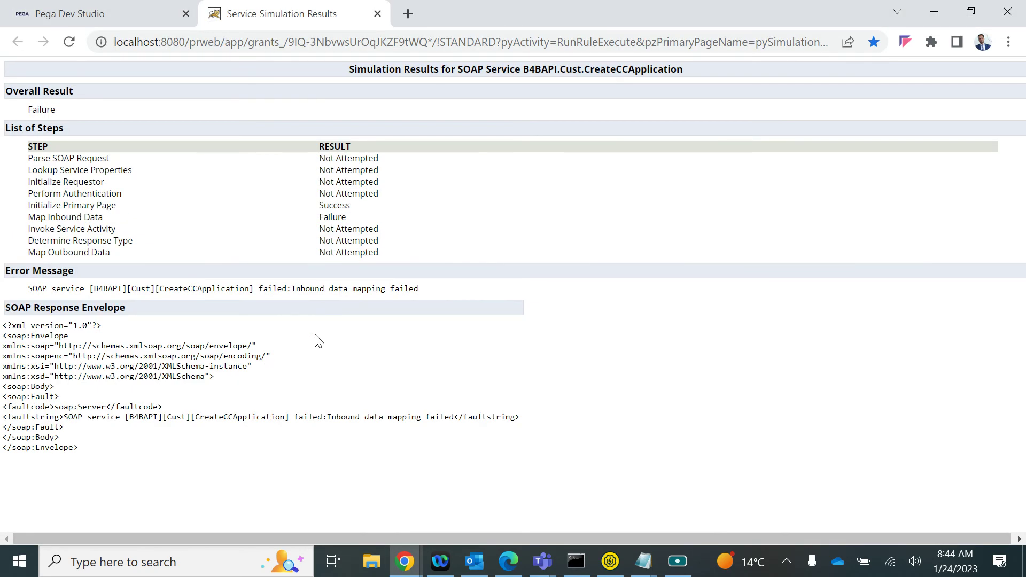
{"action": "key", "text": "alt+Tab"}
{"action": "key", "text": "alt+Tab"}
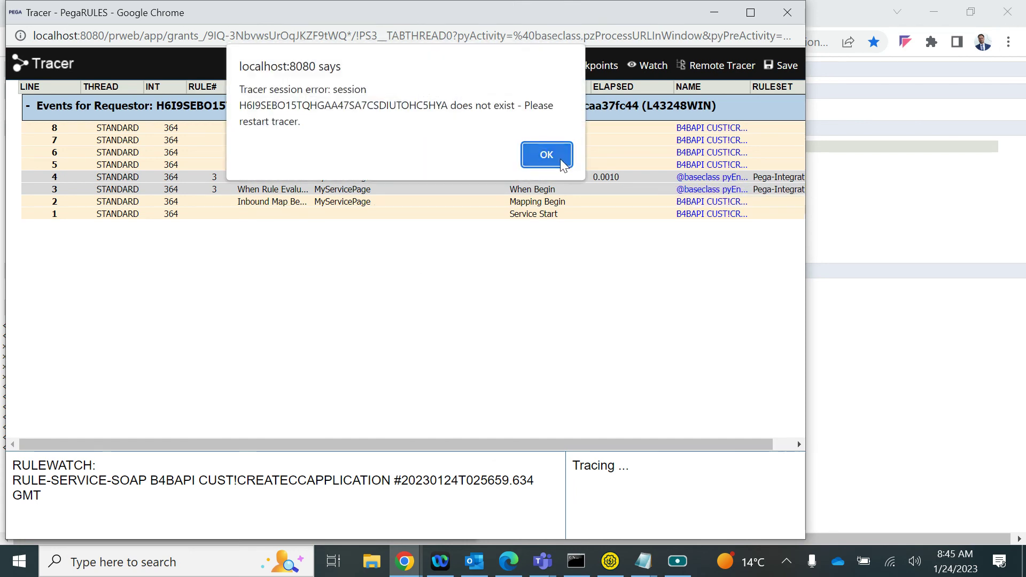
{"action": "left_click", "coordinate": [564, 165]}
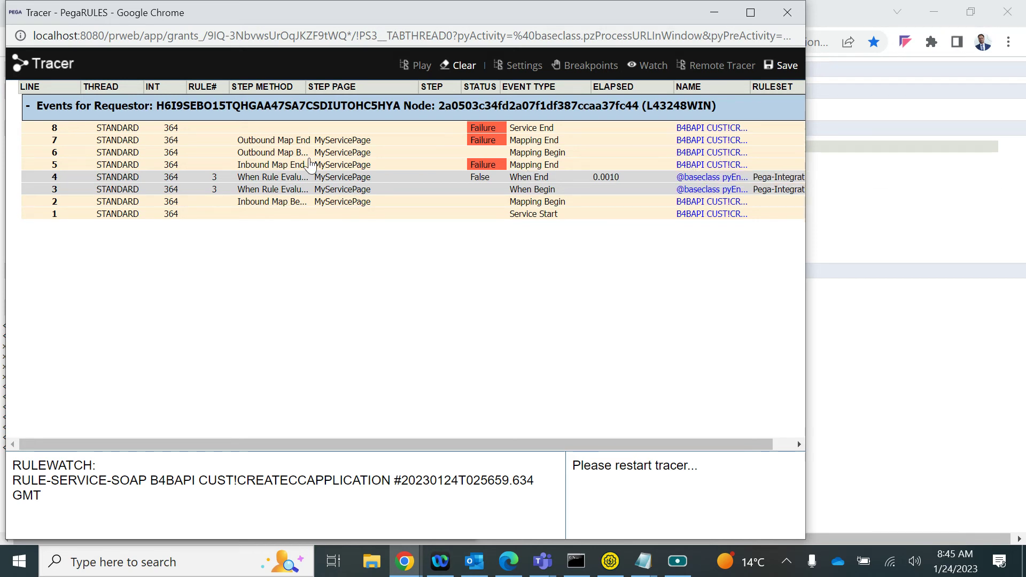
Inspect the failed Inbound Map End event and MyServicePage properties, then close the Tracer
{"action": "left_click", "coordinate": [165, 166]}
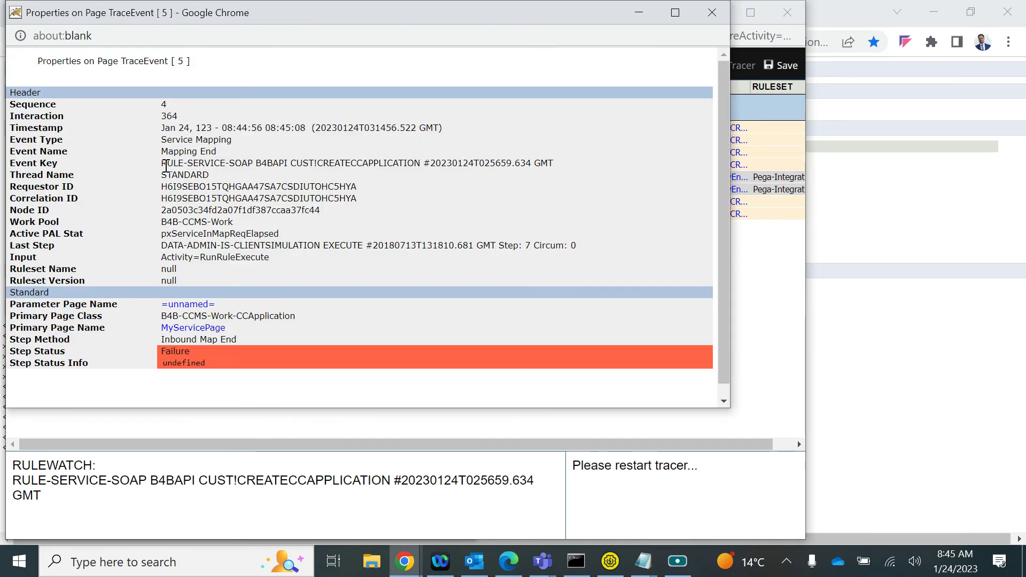
{"action": "scroll", "coordinate": [226, 309], "scroll_direction": "down", "scroll_amount": 1}
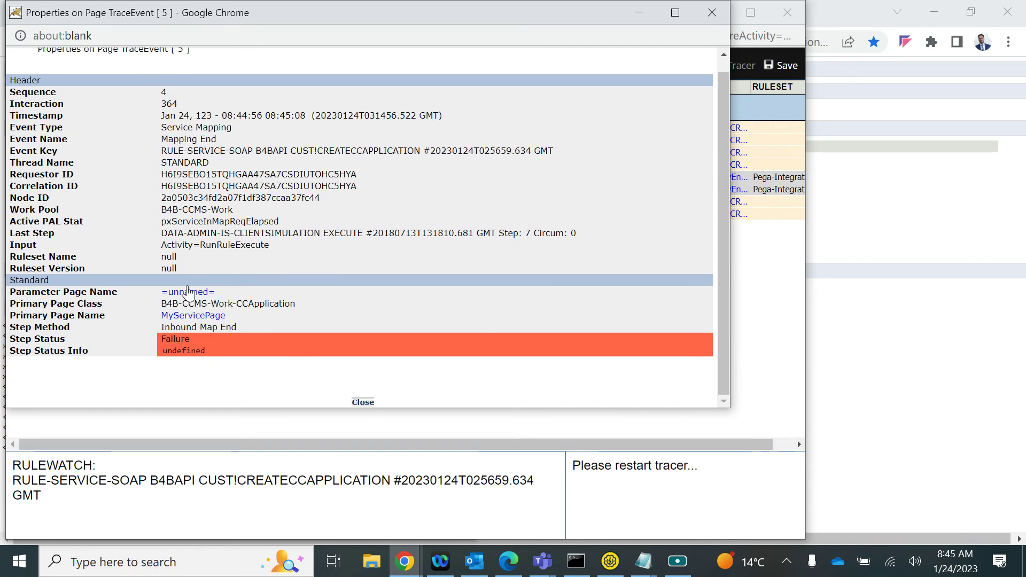
{"action": "left_click", "coordinate": [186, 316]}
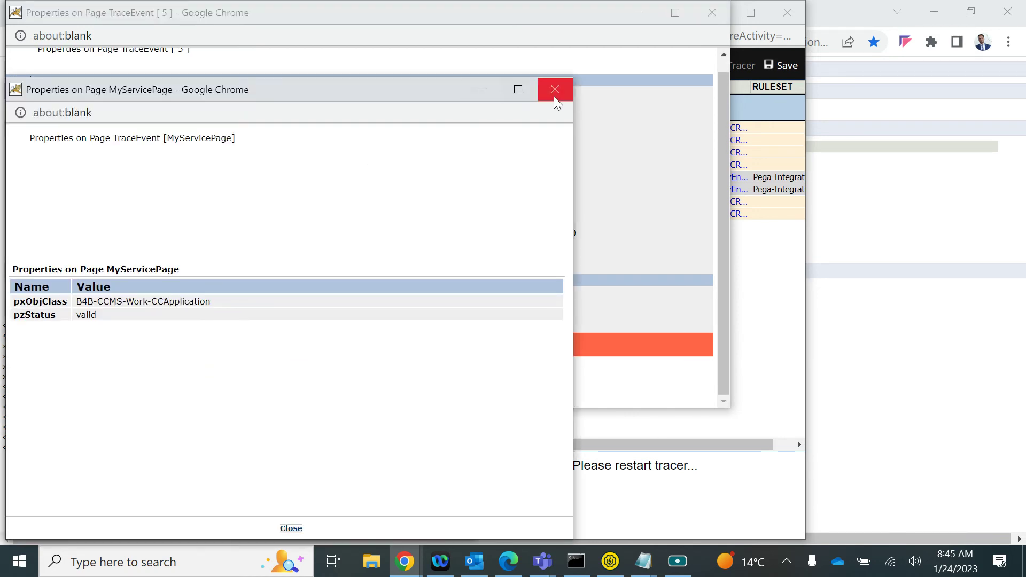
{"action": "left_click", "coordinate": [555, 97]}
{"action": "left_click", "coordinate": [710, 14]}
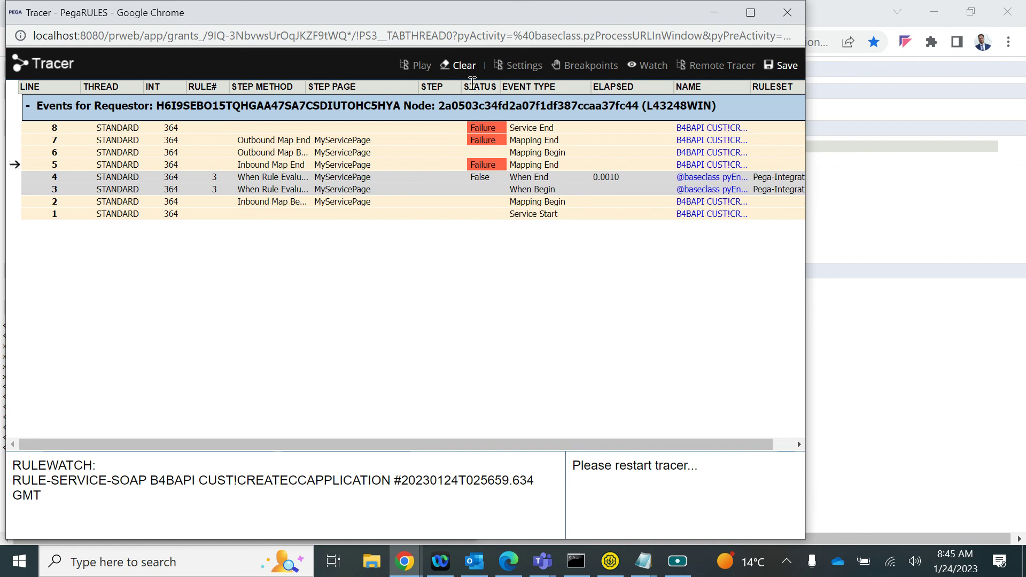
{"action": "left_click", "coordinate": [787, 13]}
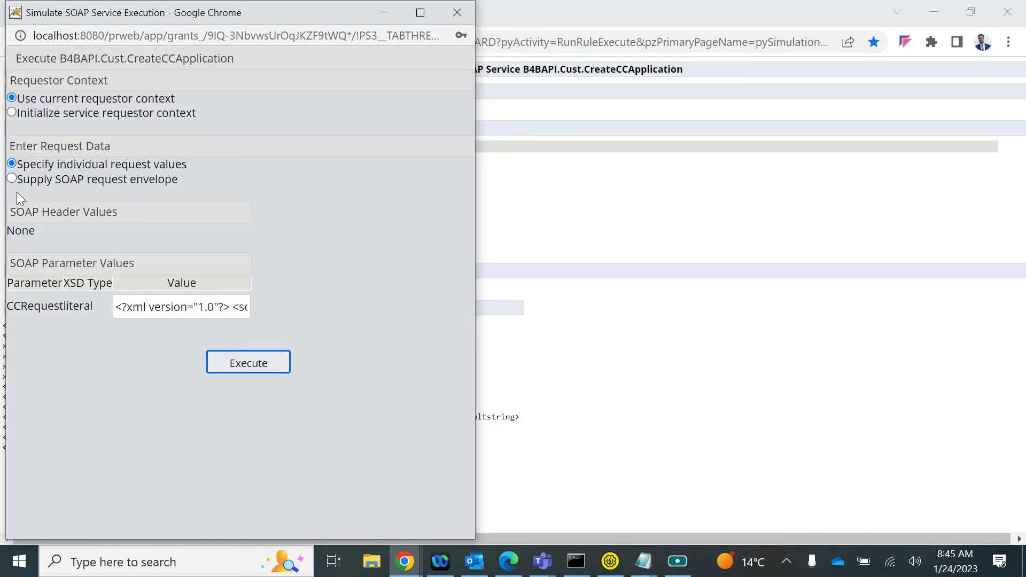
Switch to Supply SOAP request envelope and paste the filled-in envelope over the template
{"action": "left_click", "coordinate": [12, 179]}
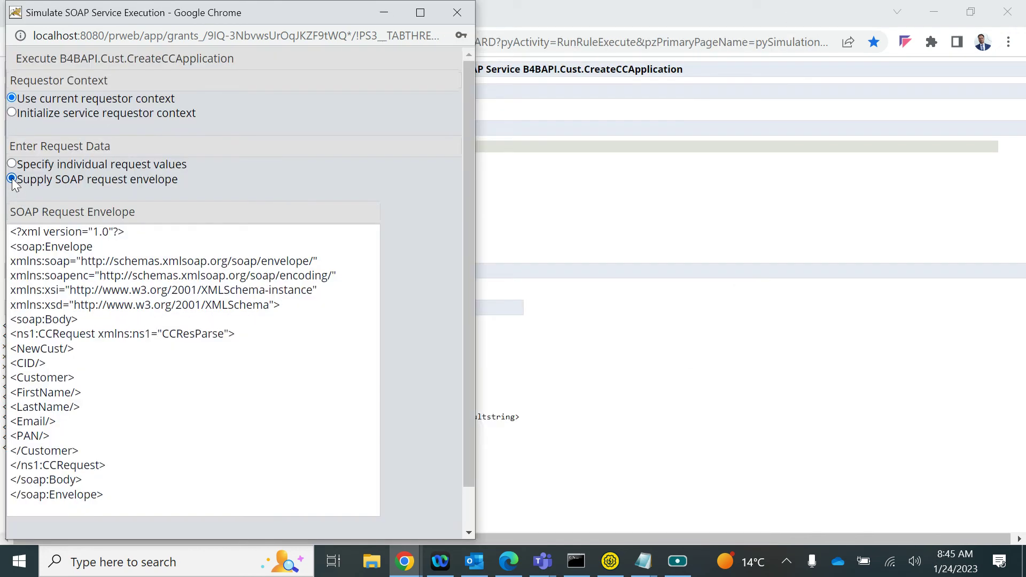
{"action": "left_click", "coordinate": [132, 319]}
{"action": "key", "text": "ctrl+a"}
{"action": "type", "text": "<?xml version=\"1.0\"?> <soap:Envelope xmlns:soap=\"http://schemas.xmlsoap.org/soap/envelope/\" xmlns:soapenc=\"http://schemas.xmlsoap.org/soap/encoding/\" xmlns:xsi=\"http://www.w3.org/2001/XMLSchema-instance\" xmlns:xsd=\"http://www.w3.org/2001/XMLSchema\"> <soap:Body> <ns1:CCRequest xmlns:ns1=\"CCResParse\"> <NewCust>No</NewCust> <CID>C-0001</CID/> <Customer> \t<FirstName/> \t<LastName/> \t<Email/> \t<PAN/> </Customer> </ns1:CCRequest> </soap:Body> </soap:Envelope>"}
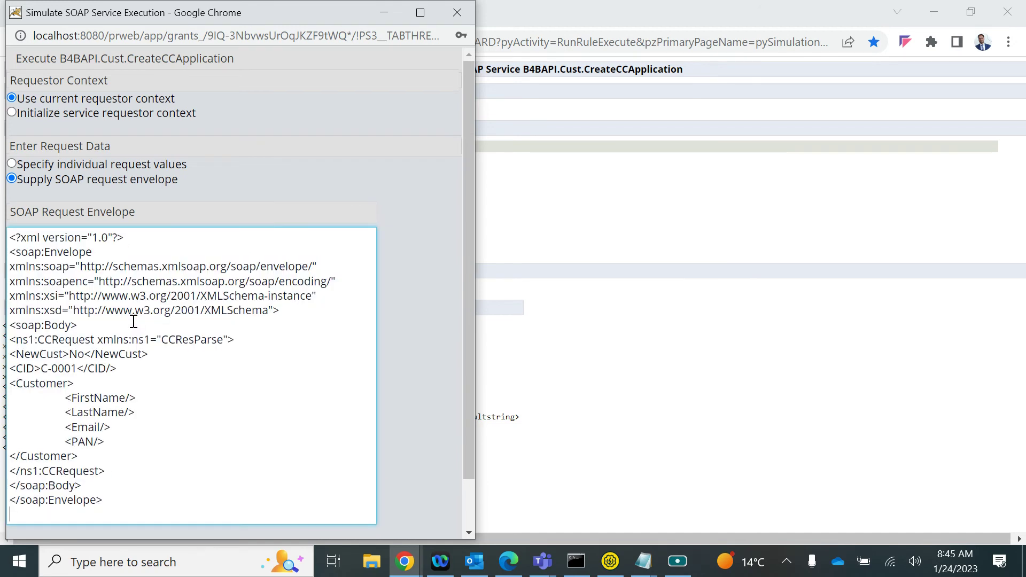
{"action": "scroll", "coordinate": [187, 322], "scroll_direction": "down", "scroll_amount": 2}
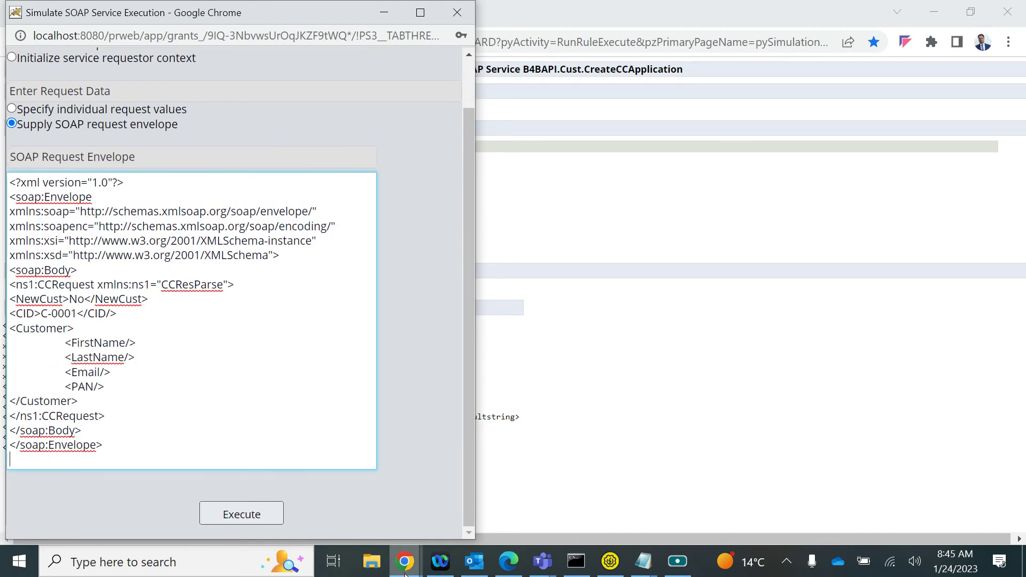
Review the failed simulation results and close that results tab
{"action": "left_click", "coordinate": [405, 561]}
{"action": "left_click", "coordinate": [275, 494]}
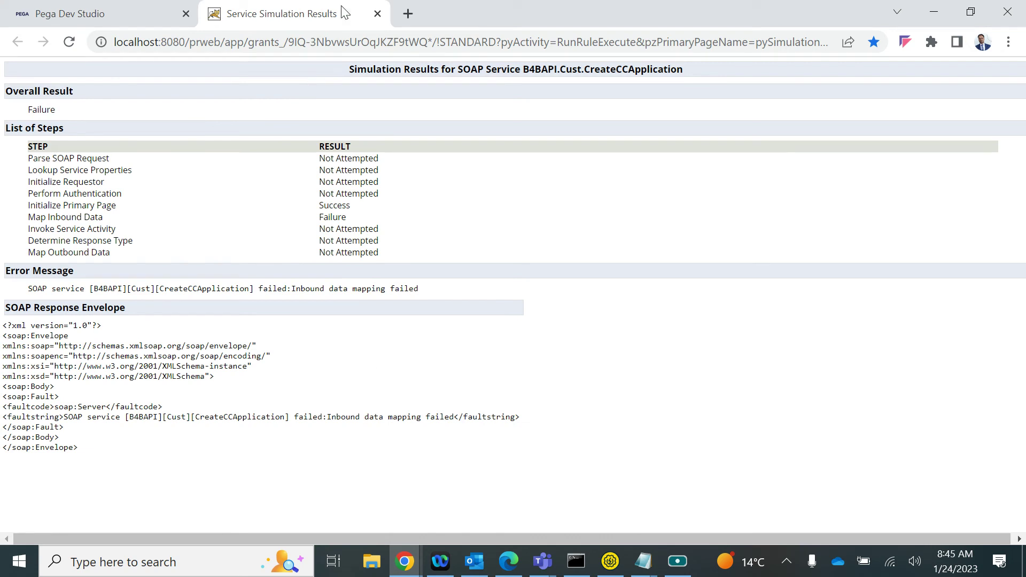
{"action": "left_click", "coordinate": [378, 15]}
Open the service simulation form and start a new Tracer session from Actions
{"action": "left_click", "coordinate": [852, 131]}
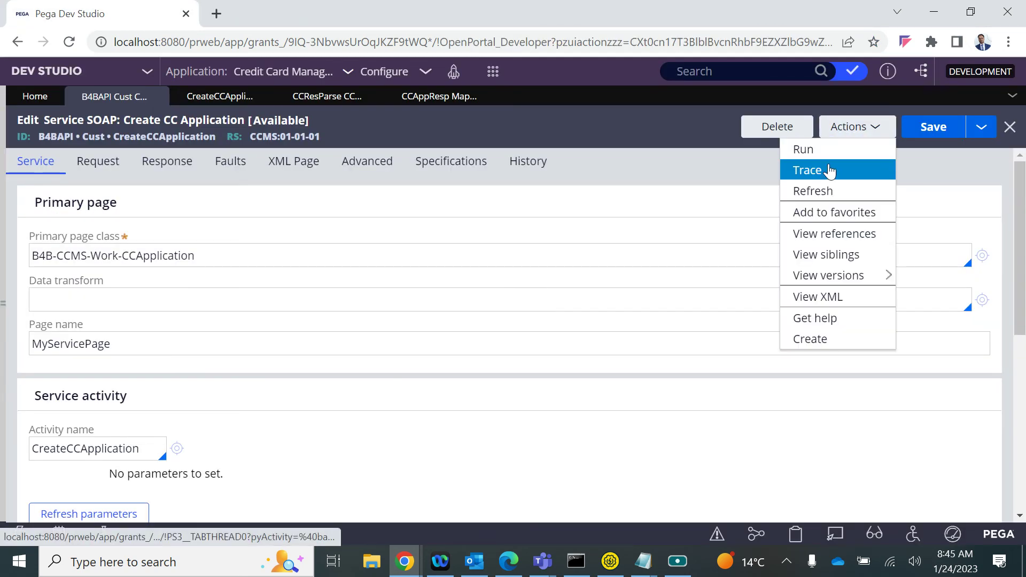
{"action": "left_click", "coordinate": [804, 149]}
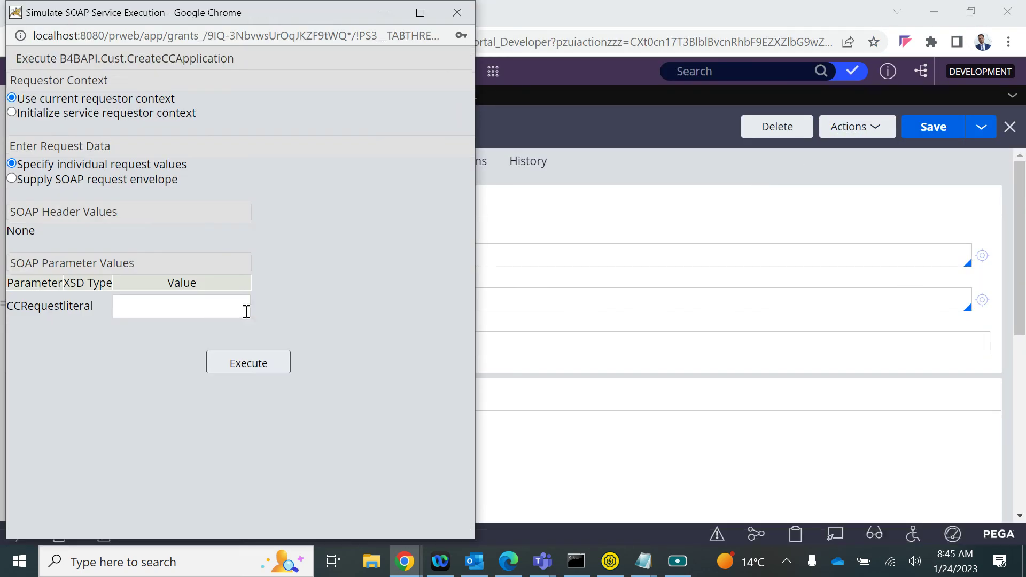
{"action": "mouse_move", "coordinate": [404, 561]}
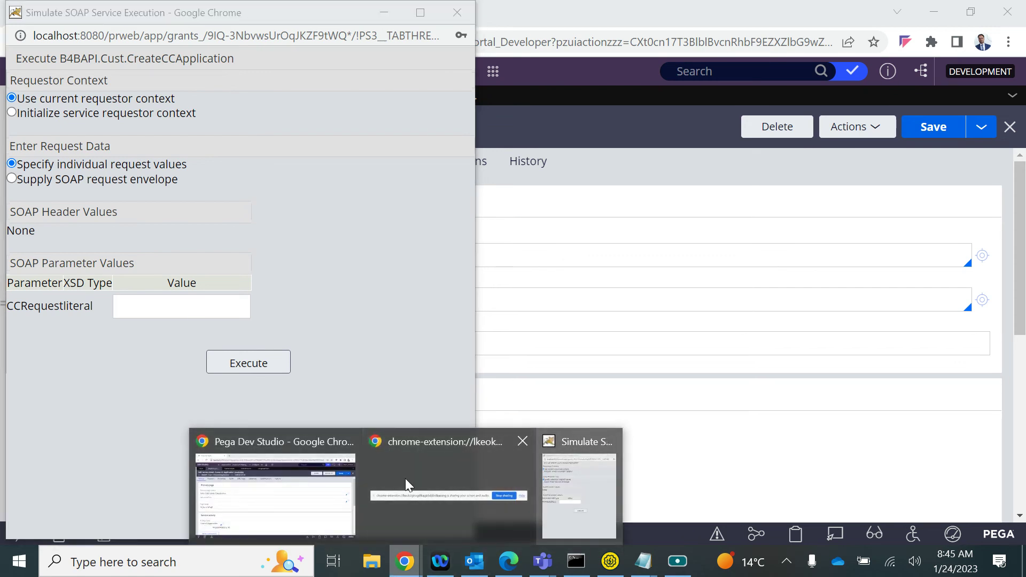
{"action": "left_click", "coordinate": [208, 516]}
{"action": "left_click", "coordinate": [837, 129]}
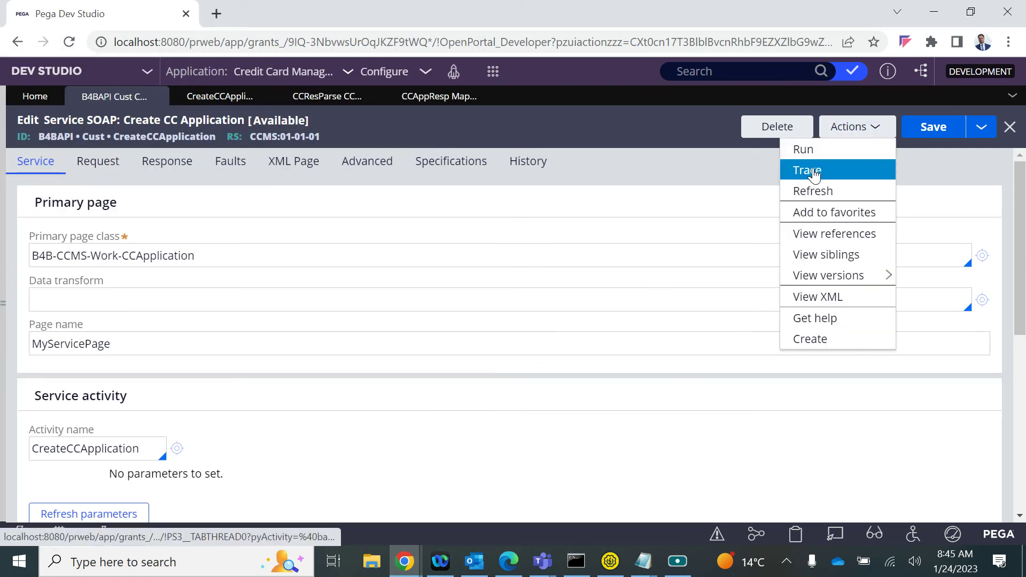
{"action": "left_click", "coordinate": [815, 169]}
Fill the CCRequestliteral field with the suggested SOAP envelope value
{"action": "mouse_move", "coordinate": [404, 561]}
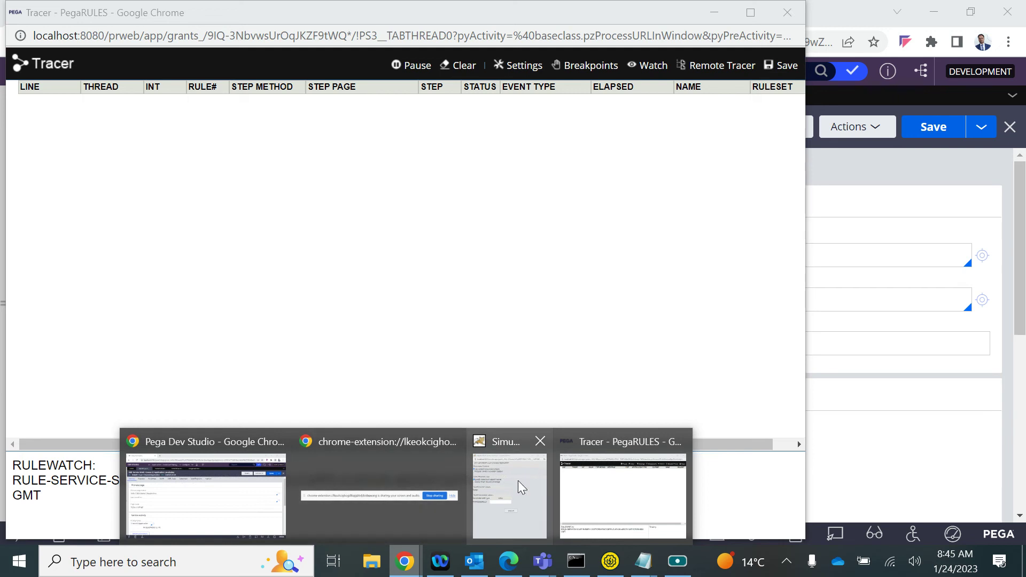
{"action": "left_click", "coordinate": [505, 486]}
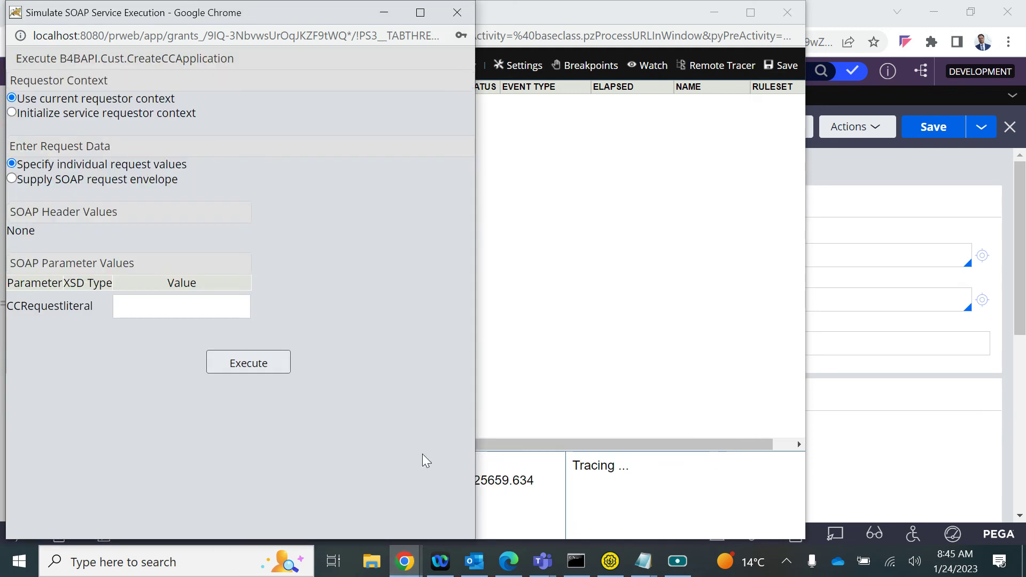
{"action": "left_click", "coordinate": [154, 305]}
{"action": "key", "text": "Down"}
{"action": "key", "text": "Return"}
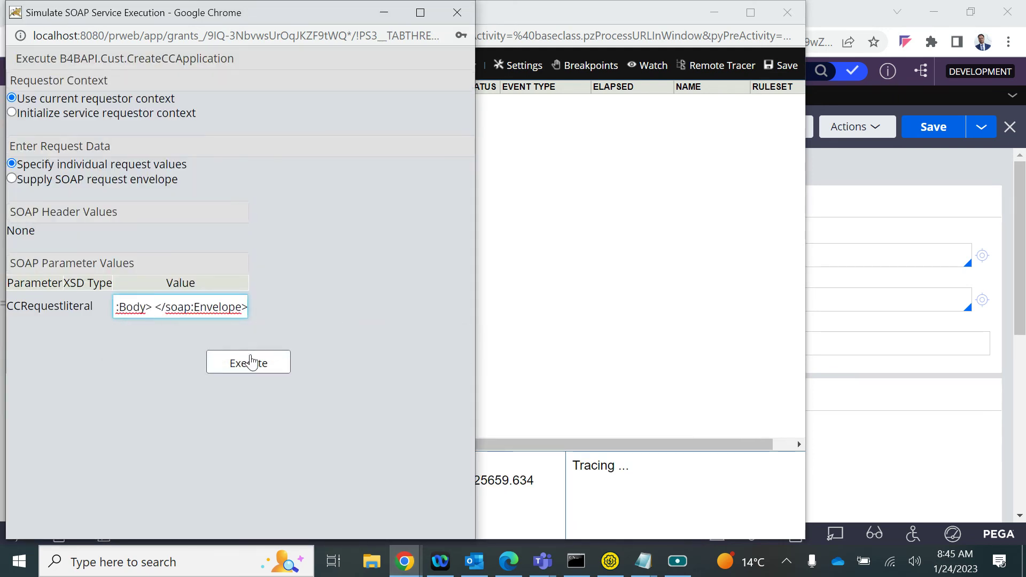
Execute the simulation with the request XML pasted from Notepad, then check the Tracer
{"action": "left_click", "coordinate": [13, 179]}
{"action": "scroll", "coordinate": [109, 273], "scroll_direction": "down", "scroll_amount": 1}
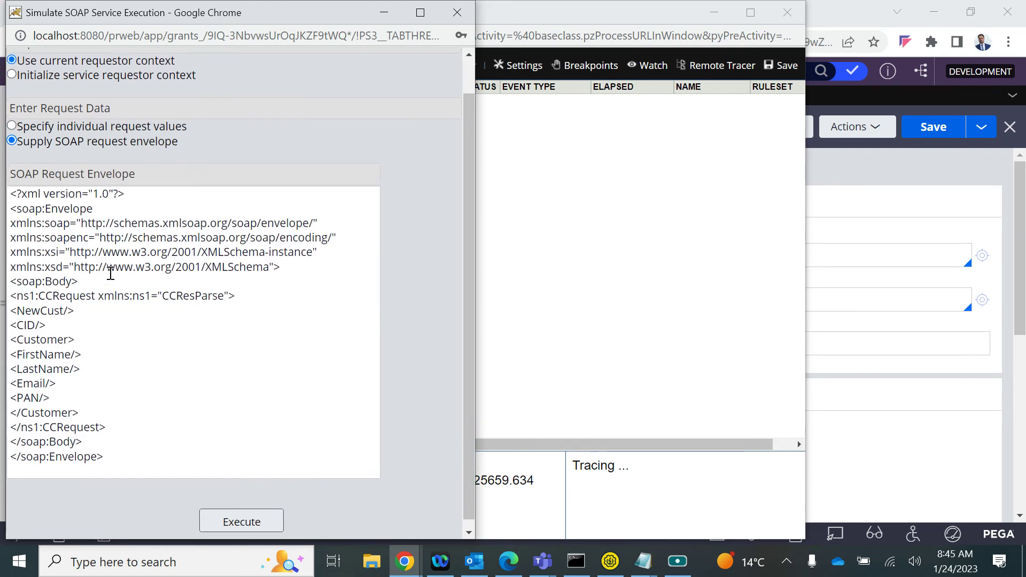
{"action": "left_click", "coordinate": [94, 358]}
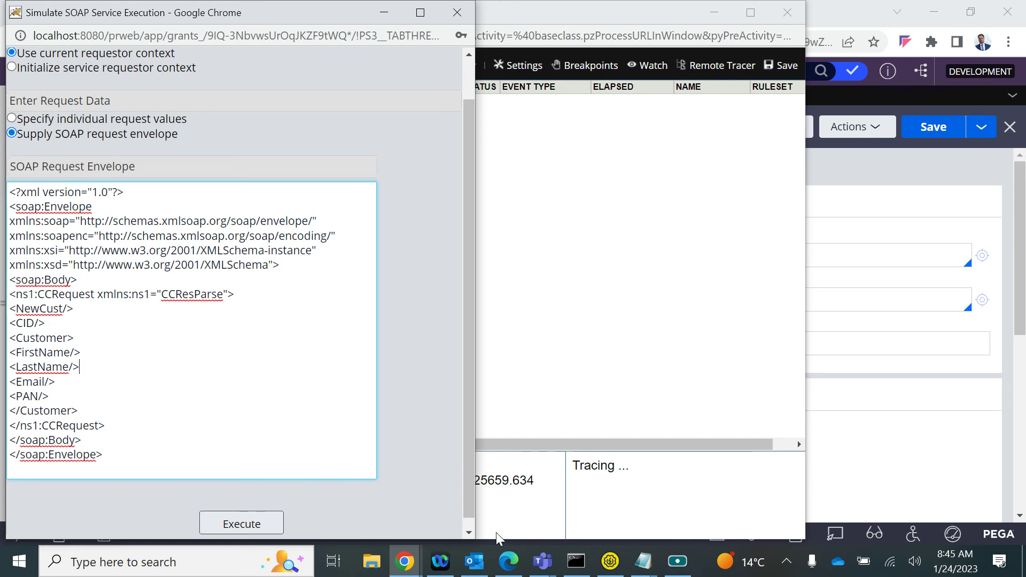
{"action": "left_click", "coordinate": [643, 562]}
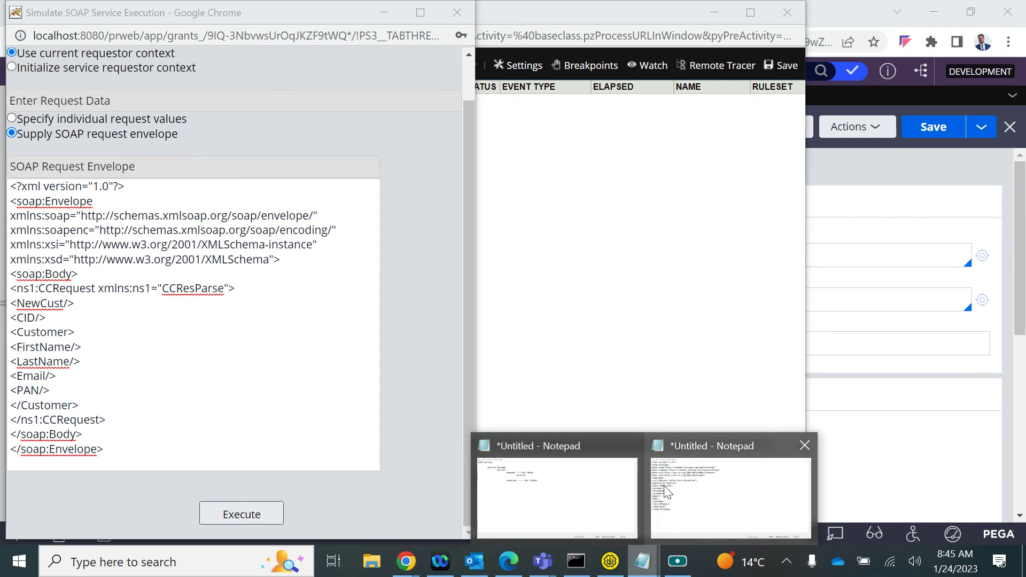
{"action": "left_click", "coordinate": [679, 490]}
{"action": "key", "text": "ctrl+a"}
{"action": "left_click", "coordinate": [68, 378]}
{"action": "key", "text": "ctrl+a"}
{"action": "type", "text": "<?xml version=\"1.0\"?> <soap:Envelope xmlns:soap=\"http://schemas.xmlsoap.org/soap/envelope/\" xmlns:soapenc=\"http://schemas.xmlsoap.org/soap/encoding/\" xmlns:xsi=\"http://www.w3.org/2001/XMLSchema-instance\" xmlns:xsd=\"http://www.w3.org/2001/XMLSchema\"> <soap:Body> <ns1:CCRequest xmlns:ns1=\"CCResParse\"> <NewCust>No</NewCust> <CID>C-0001</CID> <Customer> <FirstName/> <LastName/> <Email/> <PAN/> </Customer> </ns1:CCRequest> </soap:Body> </soap:Envelope>"}
{"action": "left_click", "coordinate": [238, 521]}
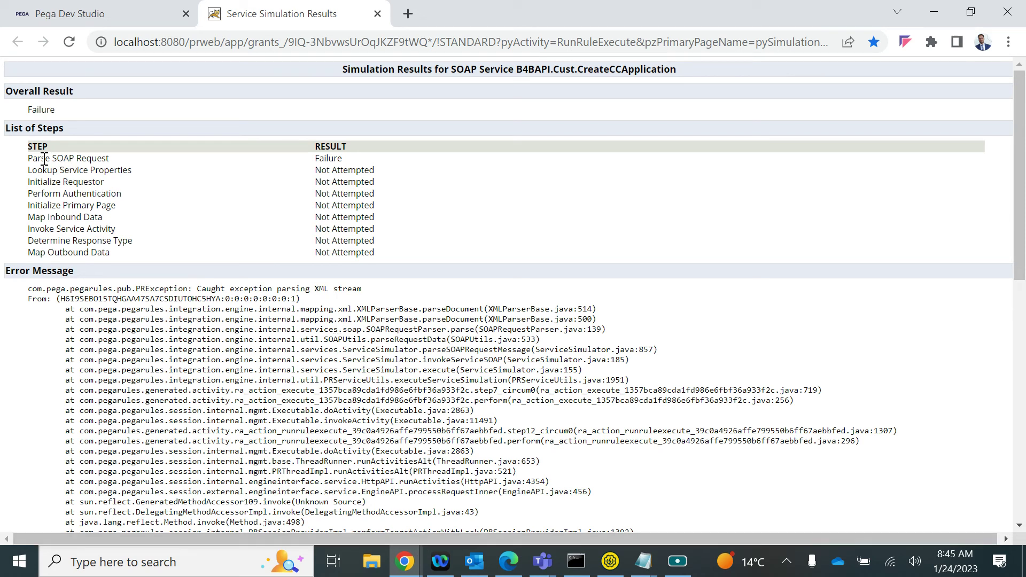
{"action": "mouse_move", "coordinate": [405, 561]}
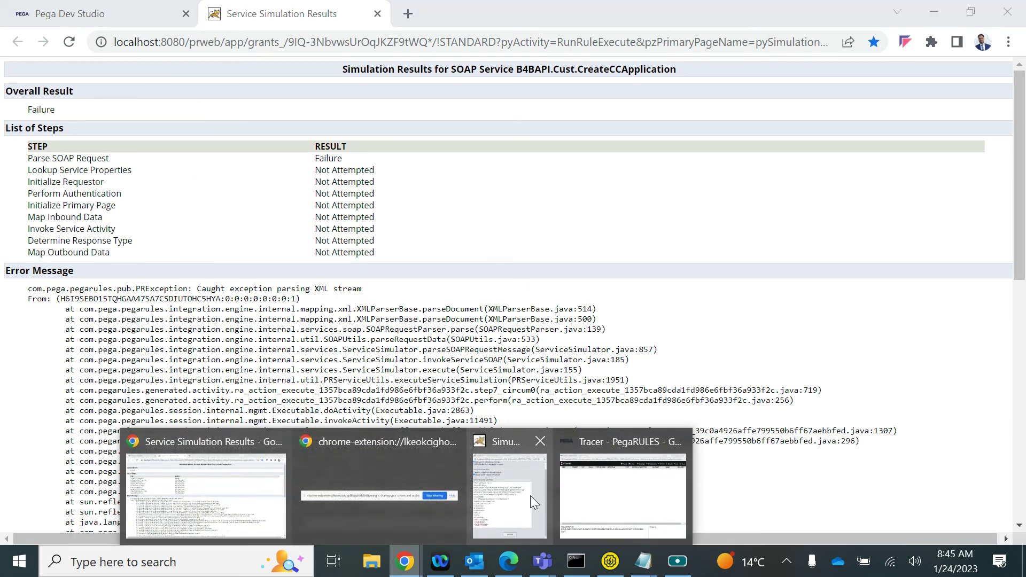
{"action": "left_click", "coordinate": [588, 491]}
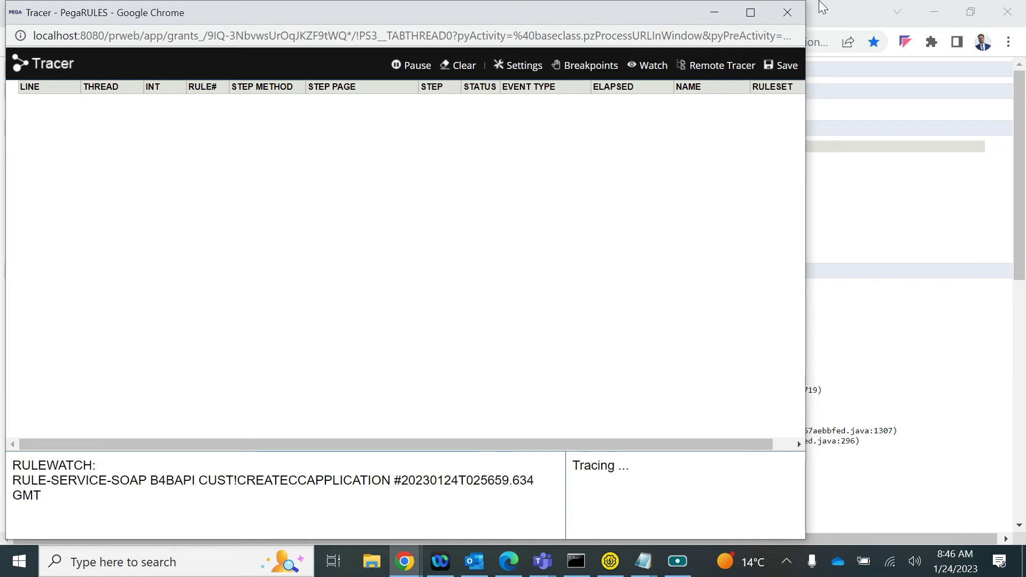
Close the Tracer and open the B4BAPI service package from Service Package instances
{"action": "left_click", "coordinate": [787, 14]}
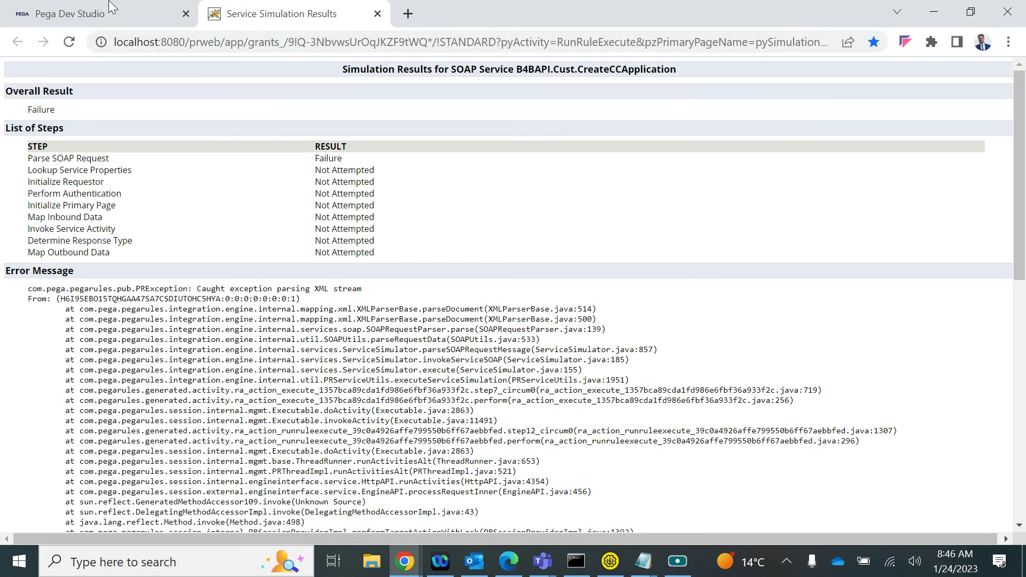
{"action": "left_click", "coordinate": [117, 19]}
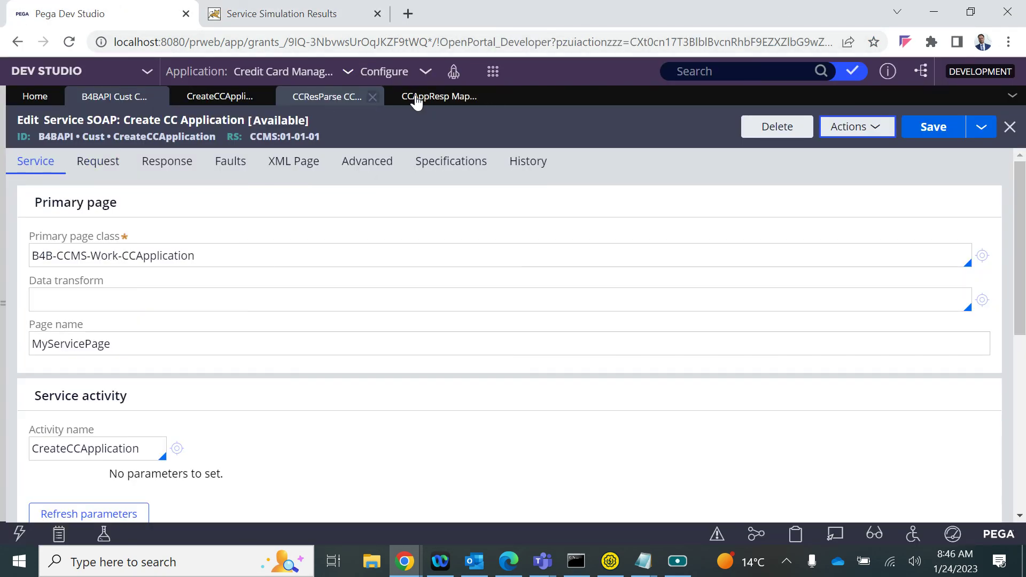
{"action": "left_click", "coordinate": [2, 302]}
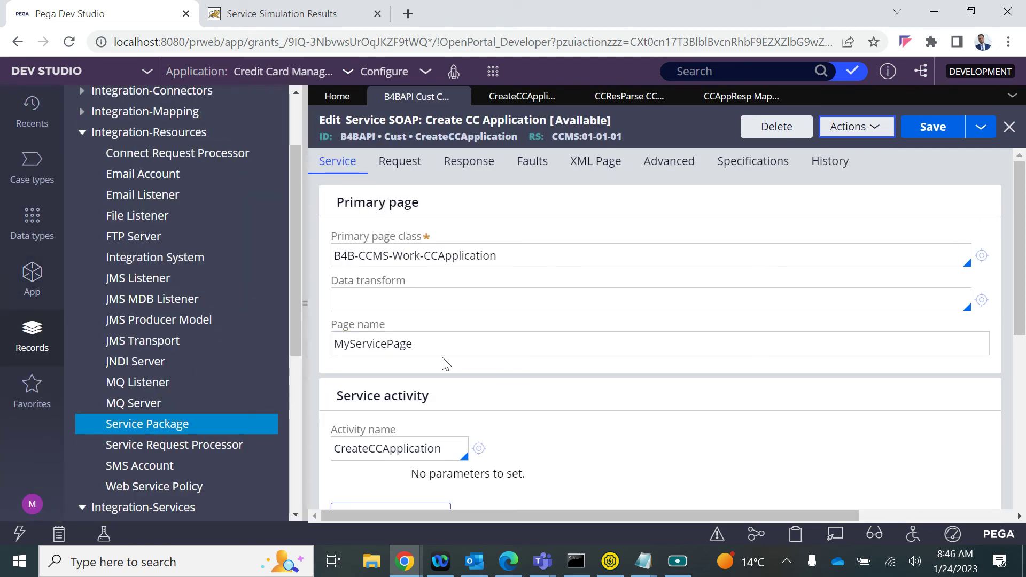
{"action": "left_click", "coordinate": [131, 426]}
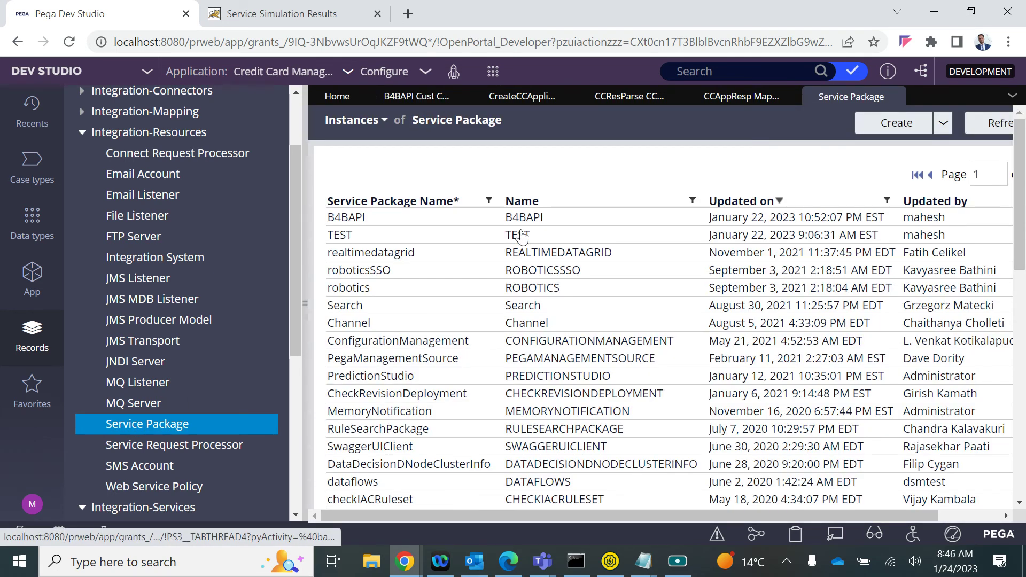
{"action": "left_click", "coordinate": [519, 218]}
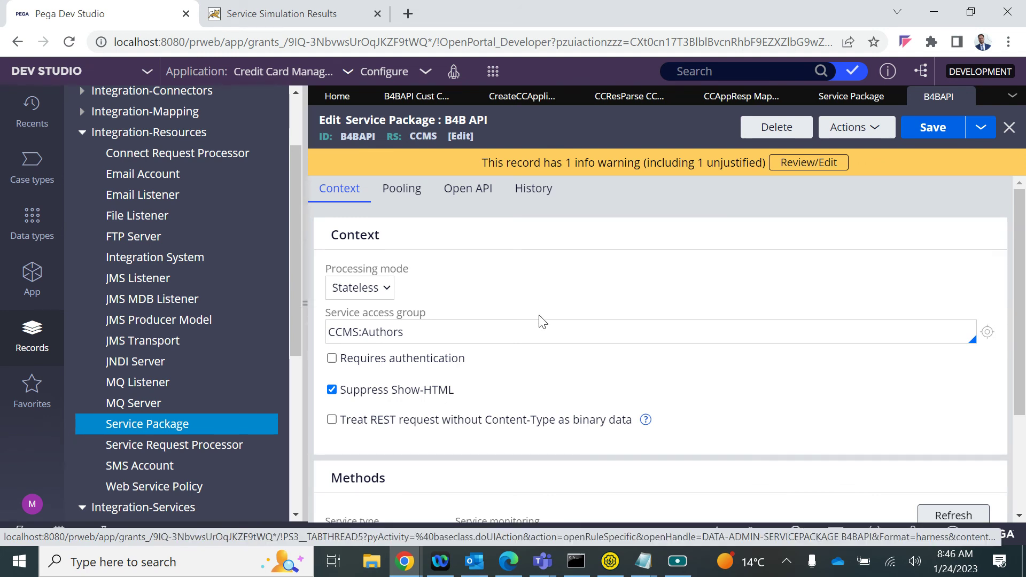
Set Service type to Rule-Service-SOAP and select the B4BAPI/Cust?WSDL URL in Deployment results
{"action": "scroll", "coordinate": [522, 321], "scroll_direction": "down", "scroll_amount": 3}
{"action": "left_click", "coordinate": [408, 395]}
{"action": "left_click", "coordinate": [390, 427]}
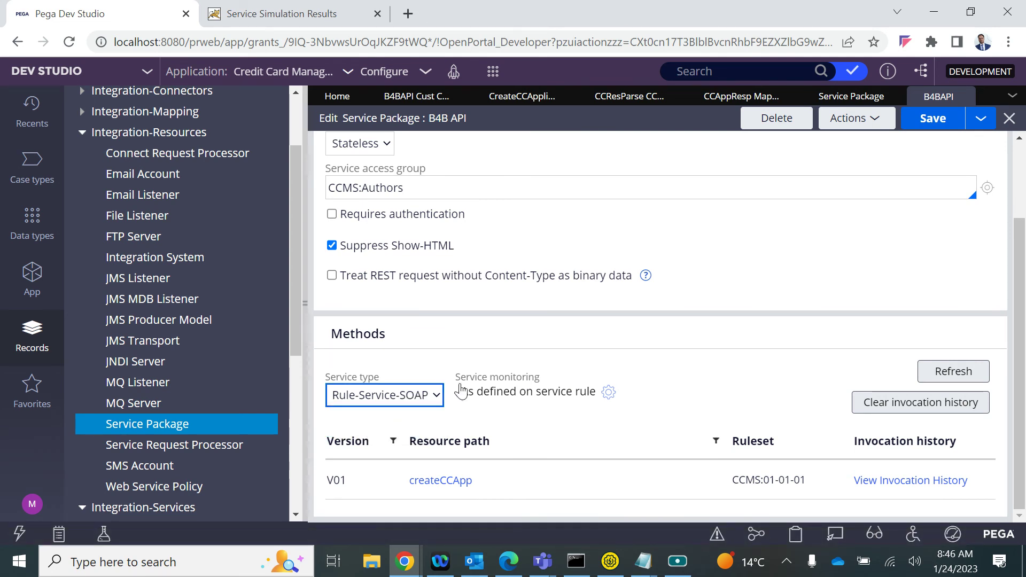
{"action": "scroll", "coordinate": [504, 362], "scroll_direction": "down", "scroll_amount": 5}
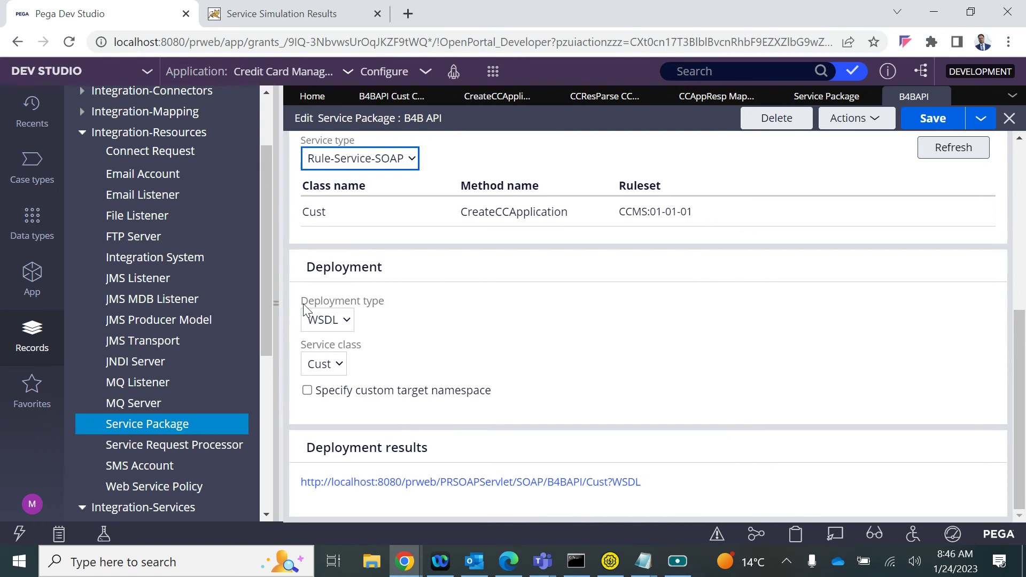
{"action": "left_click", "coordinate": [303, 304]}
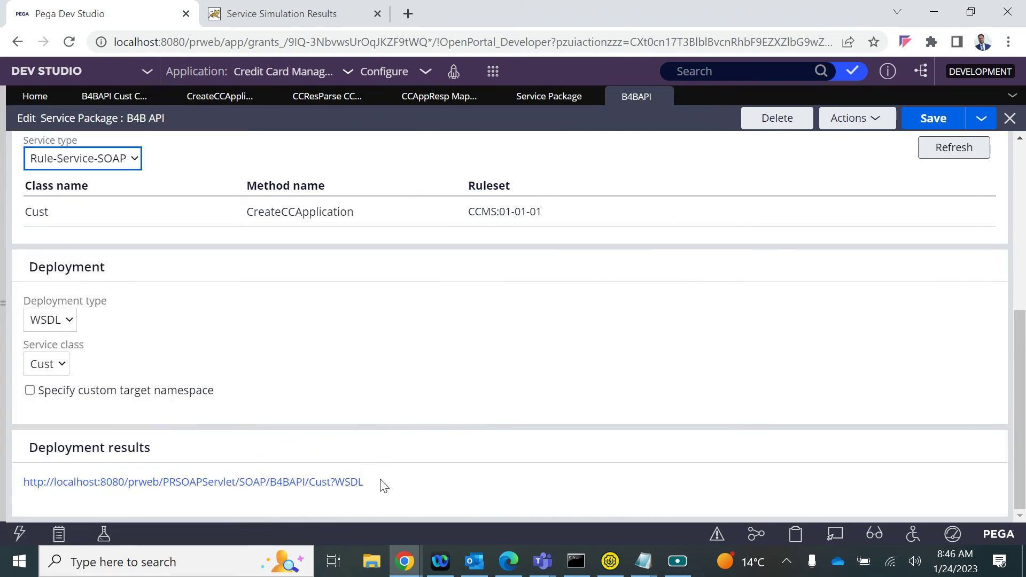
{"action": "left_click_drag", "start_coordinate": [383, 486], "coordinate": [30, 469]}
{"action": "key", "text": "ctrl+c"}
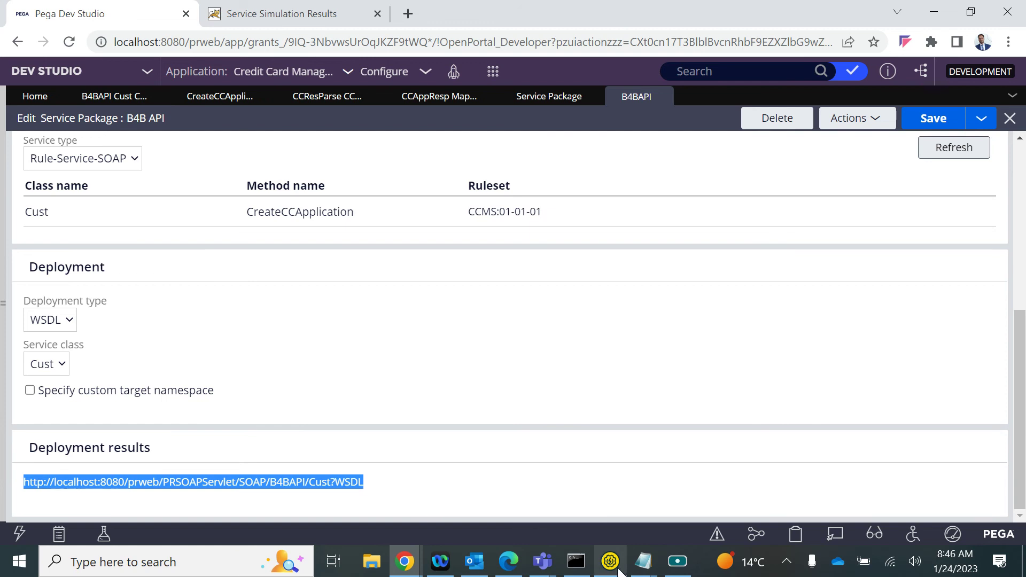
Create a new SoapUI SOAP project from the pasted B4BAPI WSDL URL
{"action": "left_click", "coordinate": [618, 570]}
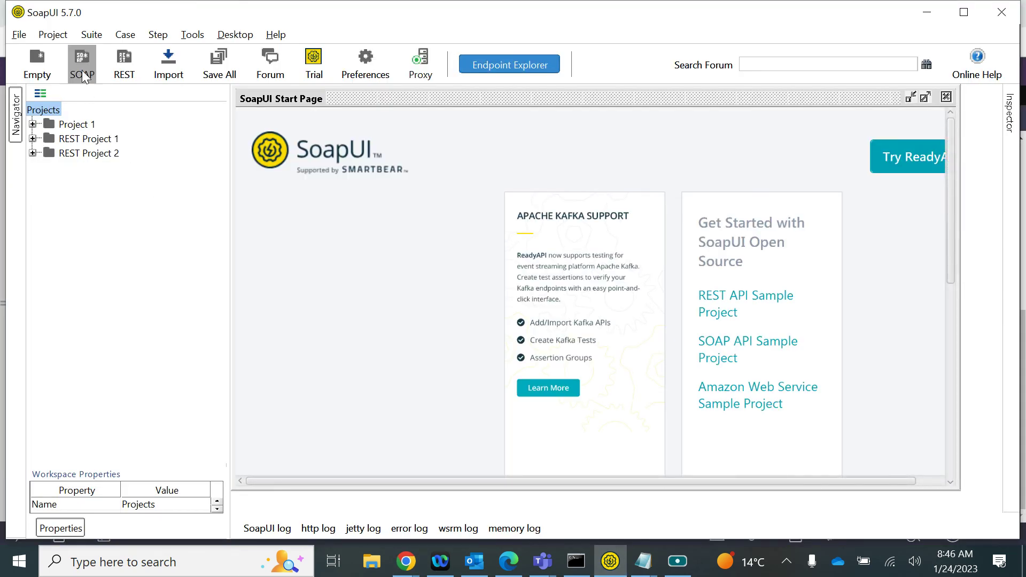
{"action": "left_click", "coordinate": [83, 75]}
{"action": "key", "text": "ctrl+v"}
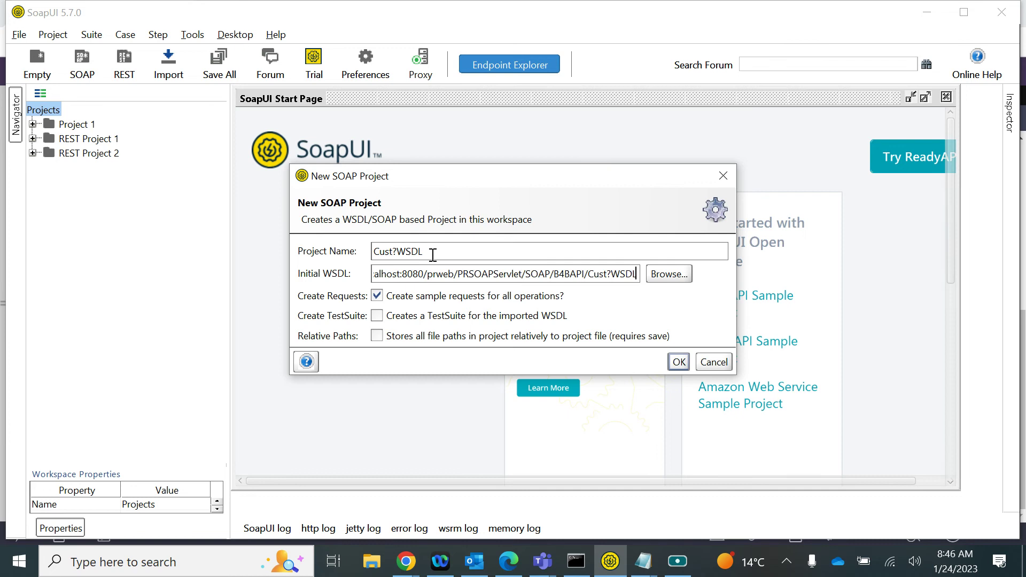
{"action": "left_click", "coordinate": [679, 363]}
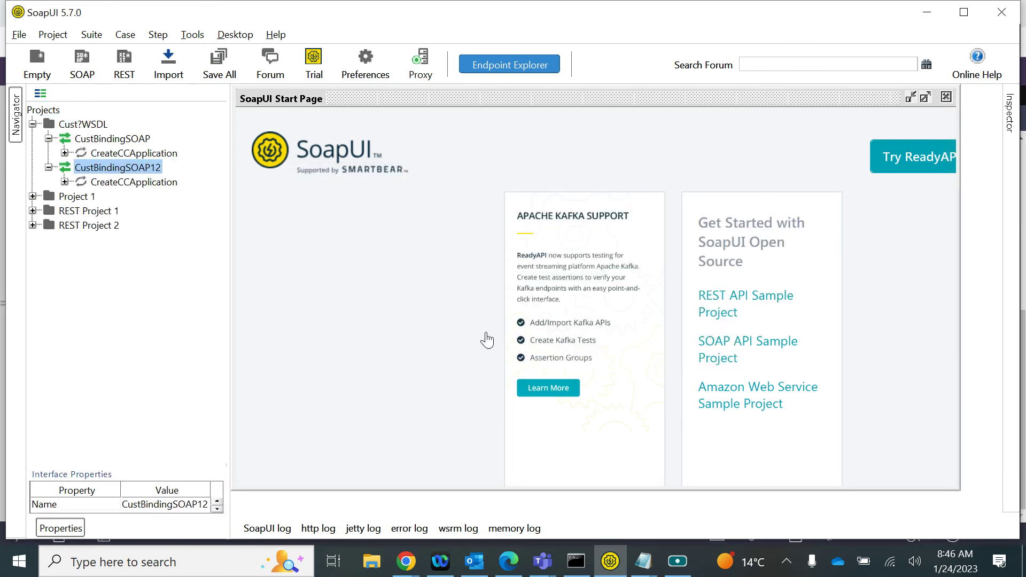
In CreateCCApplication Request 1, set NewCust to No and fill in the customer ID
{"action": "left_click", "coordinate": [65, 182]}
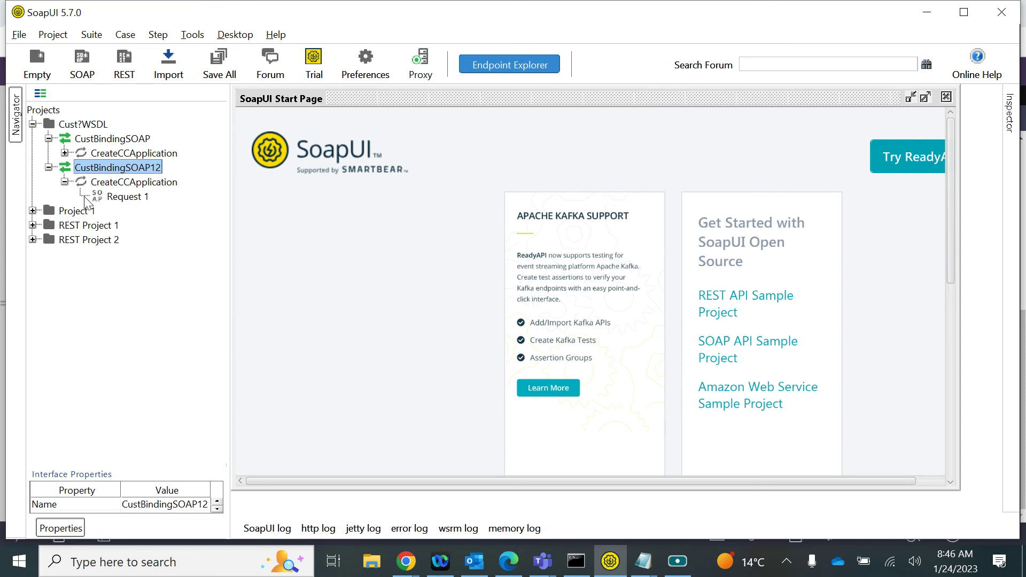
{"action": "left_click", "coordinate": [105, 199]}
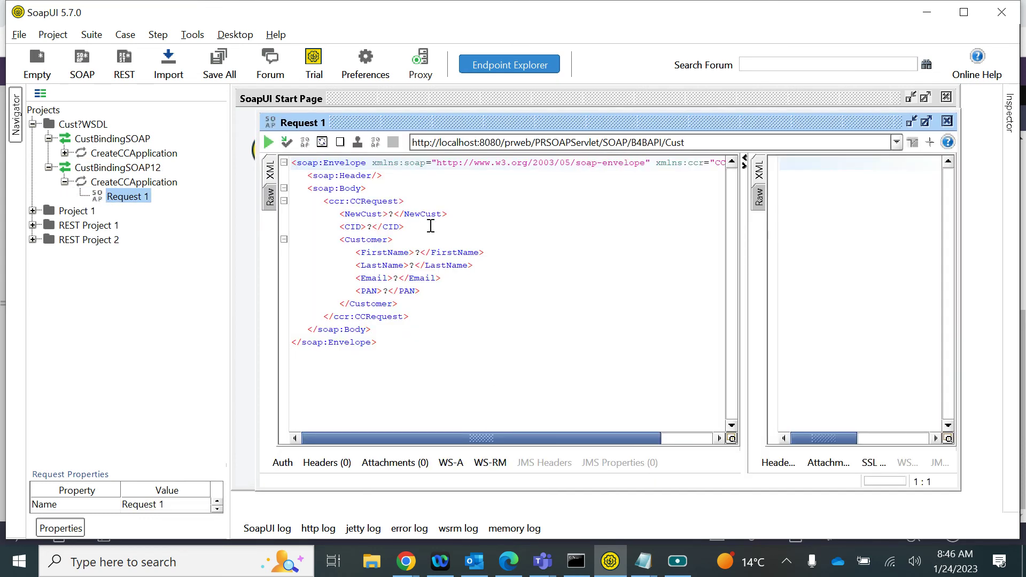
{"action": "left_click", "coordinate": [396, 214]}
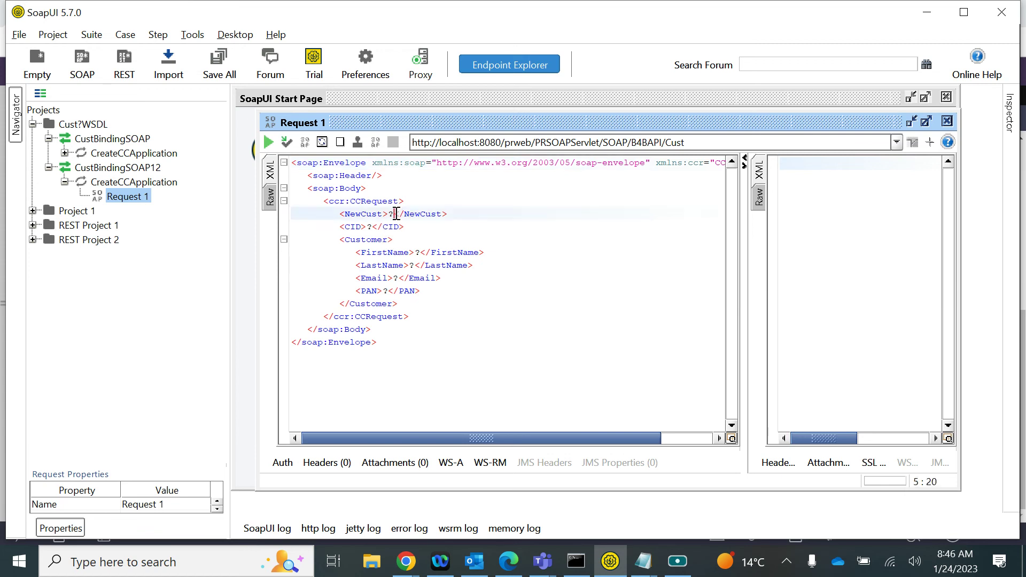
{"action": "key", "text": "BackSpace"}
{"action": "type", "text": "No"}
{"action": "left_click", "coordinate": [376, 227]}
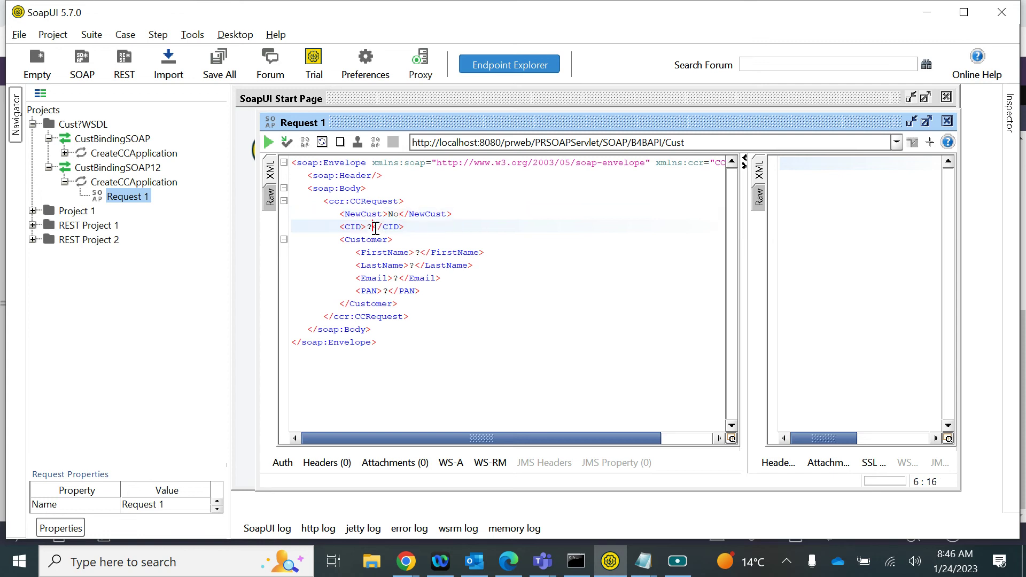
{"action": "type", "text": "C"}
{"action": "type", "text": "U"}
{"action": "type", "text": "0001"}
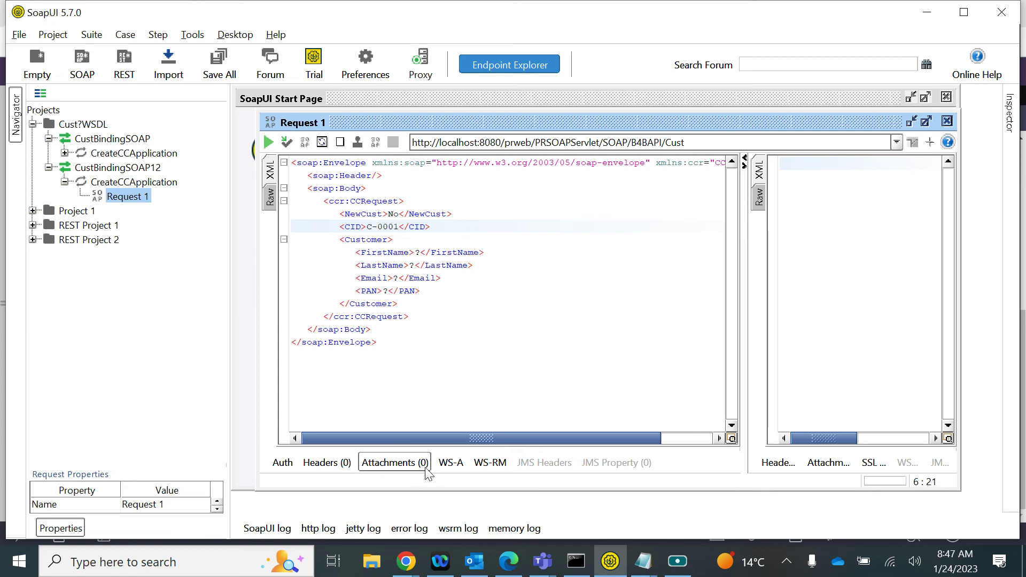
{"action": "mouse_move", "coordinate": [406, 561]}
{"action": "left_click", "coordinate": [275, 484]}
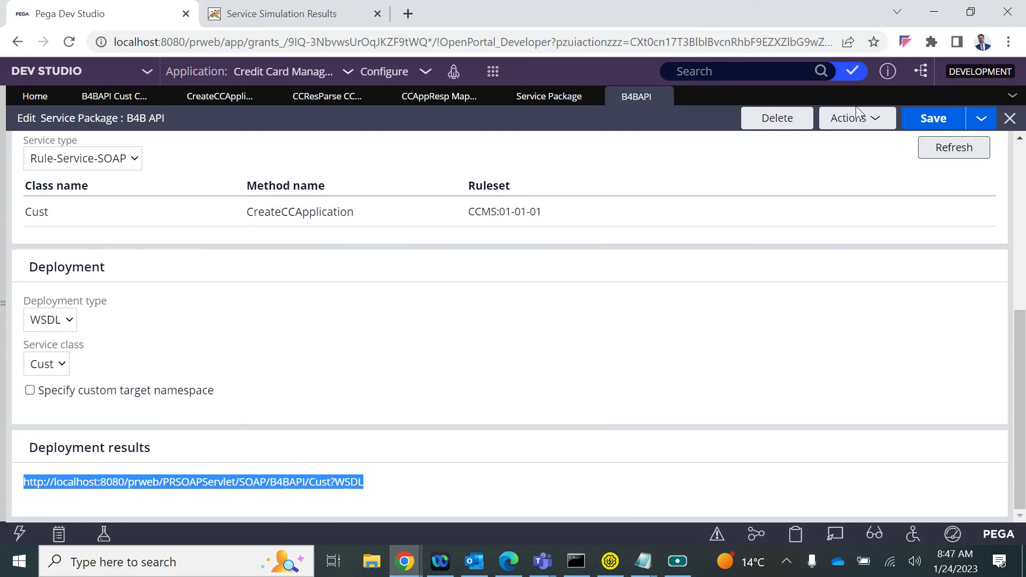
Return to the Create CC Application service rule and close the old simulation window
{"action": "left_click", "coordinate": [117, 98]}
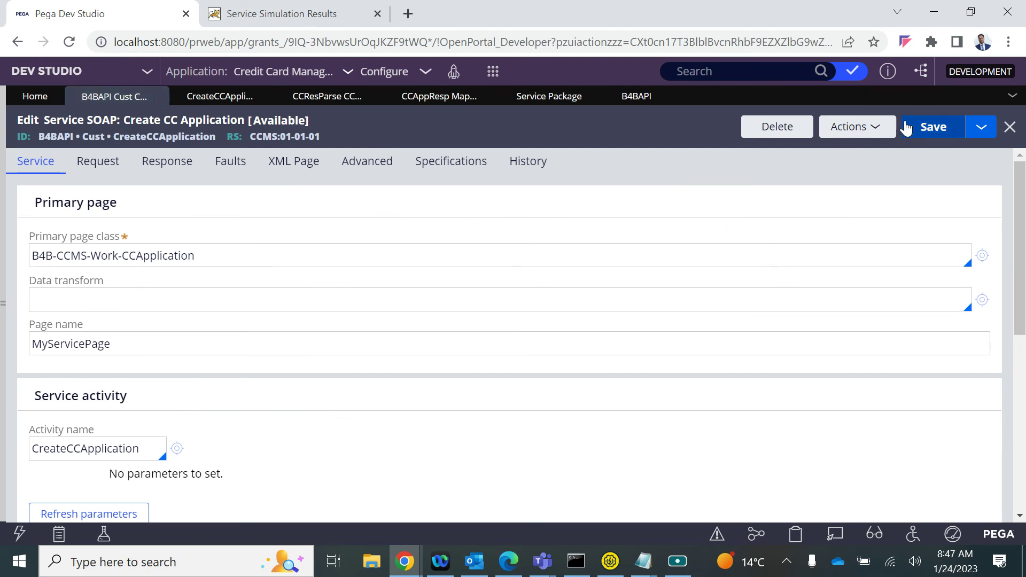
{"action": "mouse_move", "coordinate": [405, 562]}
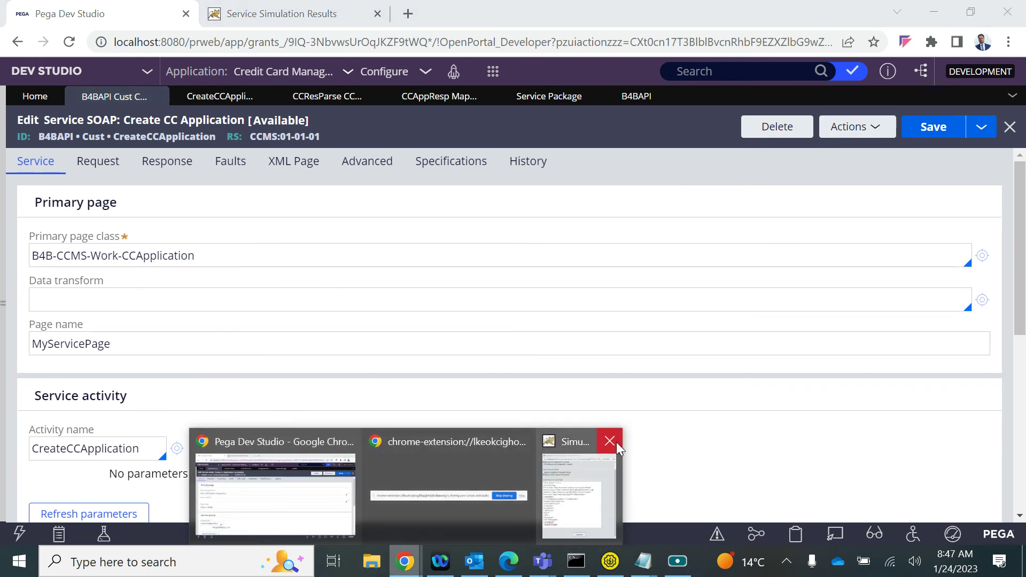
{"action": "left_click", "coordinate": [610, 442]}
Start a Tracer session for the Create CC Application SOAP service
{"action": "left_click", "coordinate": [865, 133]}
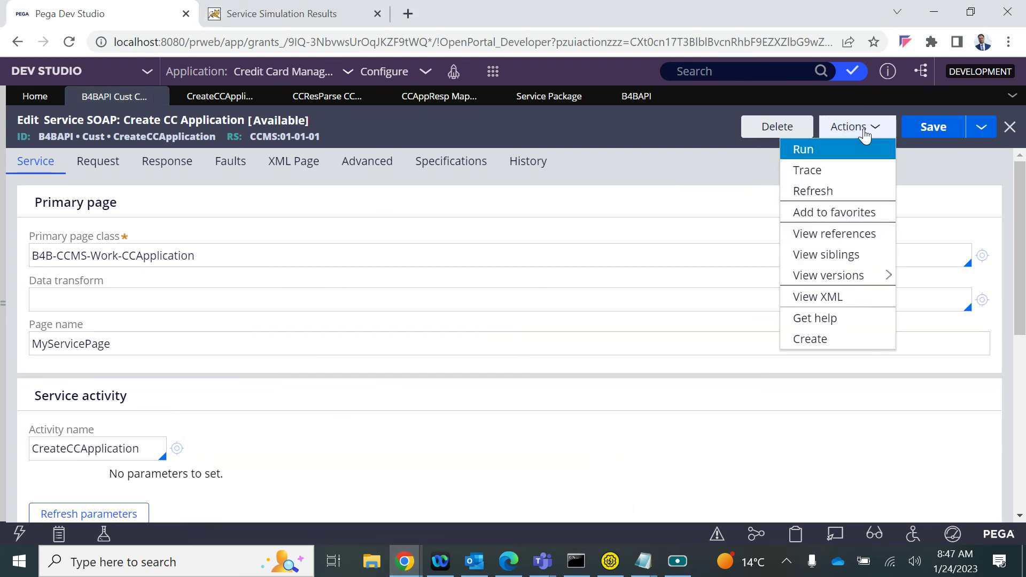
{"action": "left_click", "coordinate": [805, 152]}
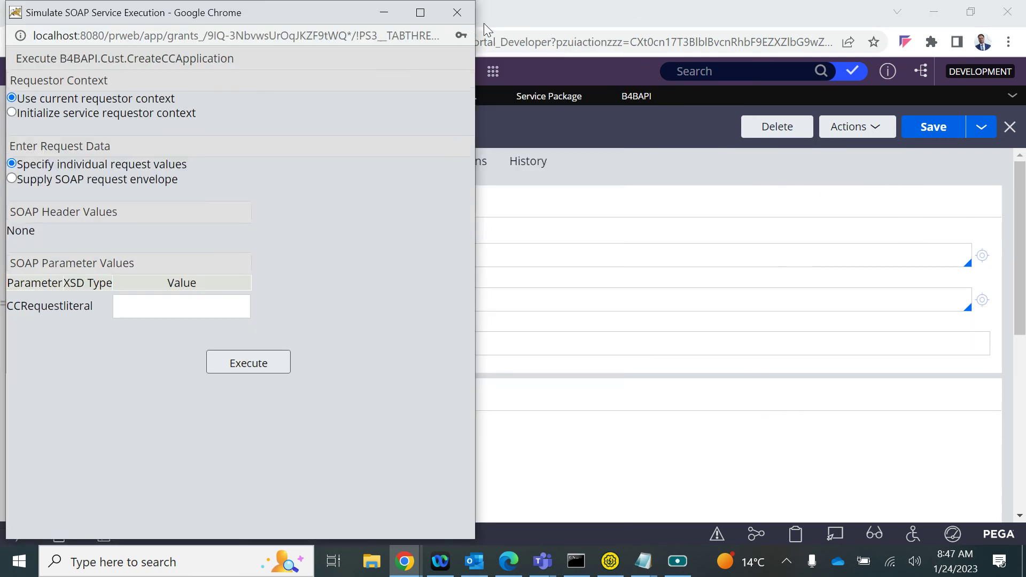
{"action": "left_click", "coordinate": [457, 12]}
{"action": "left_click", "coordinate": [860, 134]}
{"action": "left_click", "coordinate": [819, 171]}
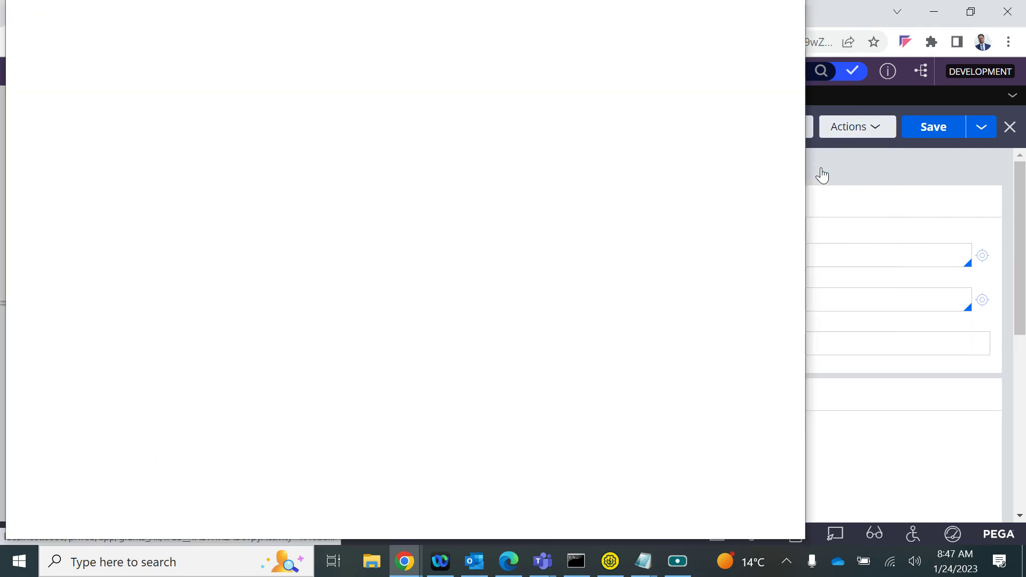
{"action": "key", "text": "alt+Tab"}
{"action": "key", "text": "alt+Tab"}
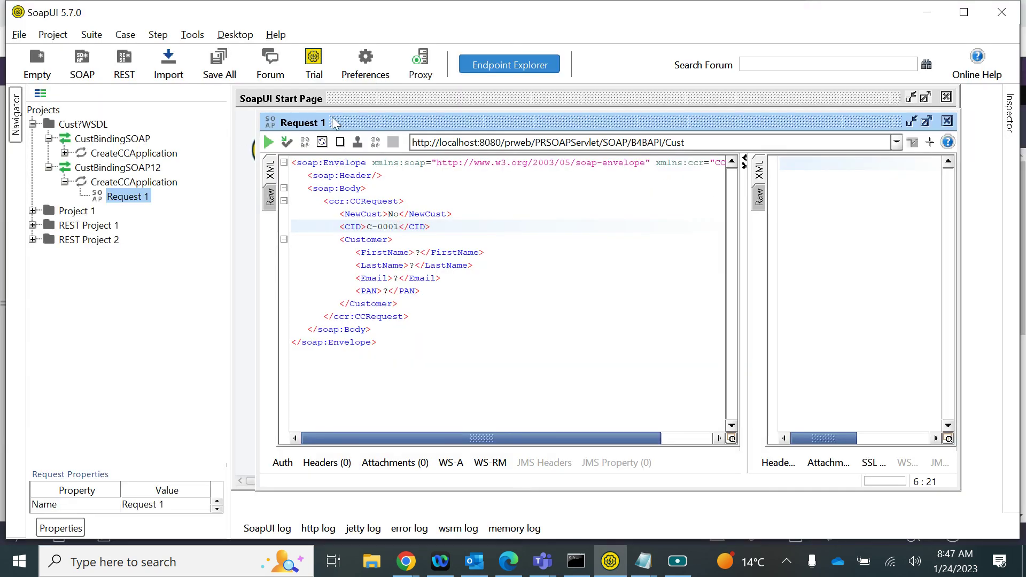
Send Request 1 from SoapUI and stop the Tracer after watching the execution
{"action": "left_click", "coordinate": [267, 143]}
{"action": "key", "text": "alt+Tab"}
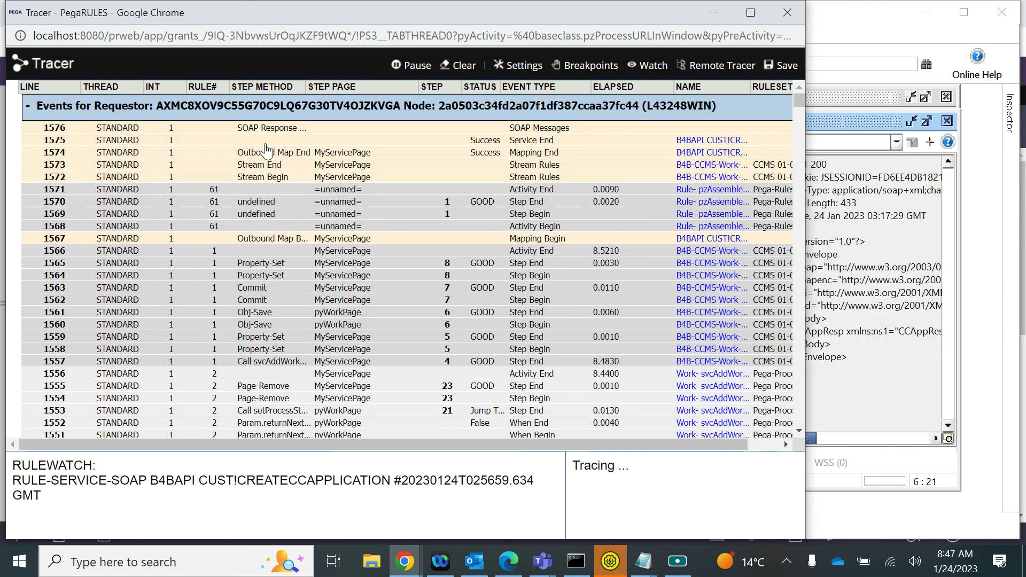
{"action": "left_click", "coordinate": [412, 66]}
{"action": "key", "text": "alt+Tab"}
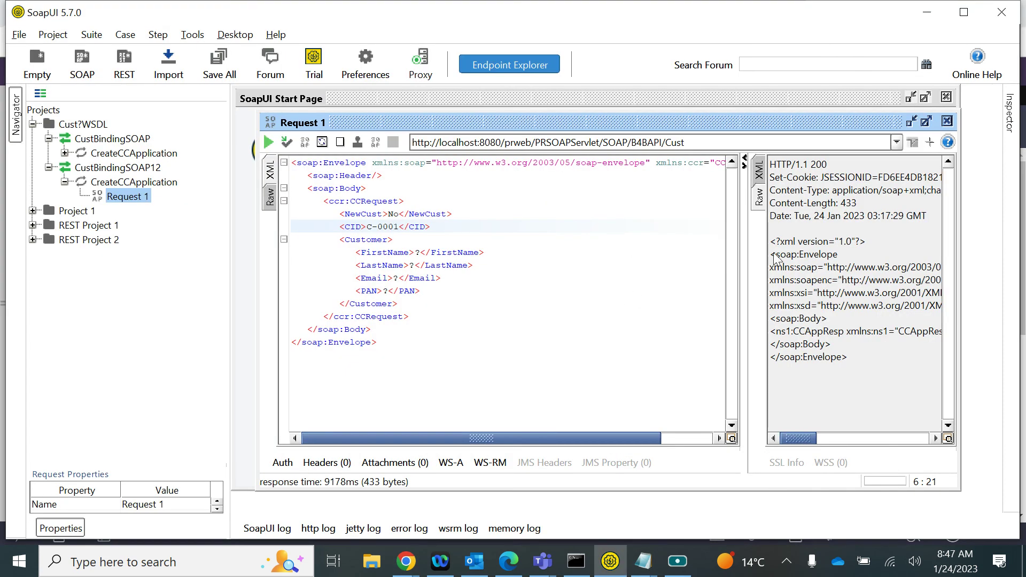
View the formatted XML response and select case ID C-11001 and the success message
{"action": "scroll", "coordinate": [799, 338], "scroll_direction": "right", "scroll_amount": 2}
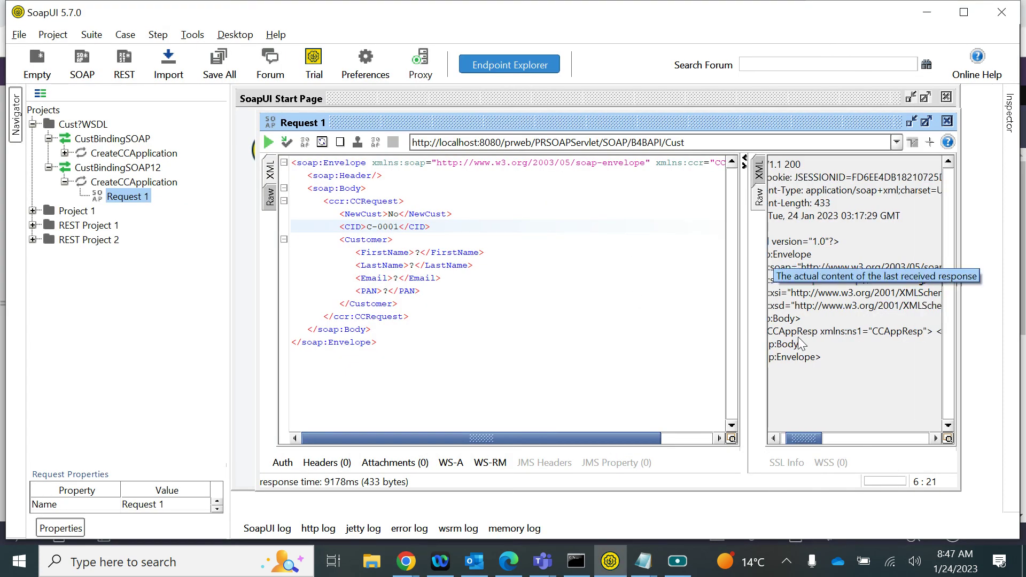
{"action": "scroll", "coordinate": [799, 339], "scroll_direction": "right", "scroll_amount": 4}
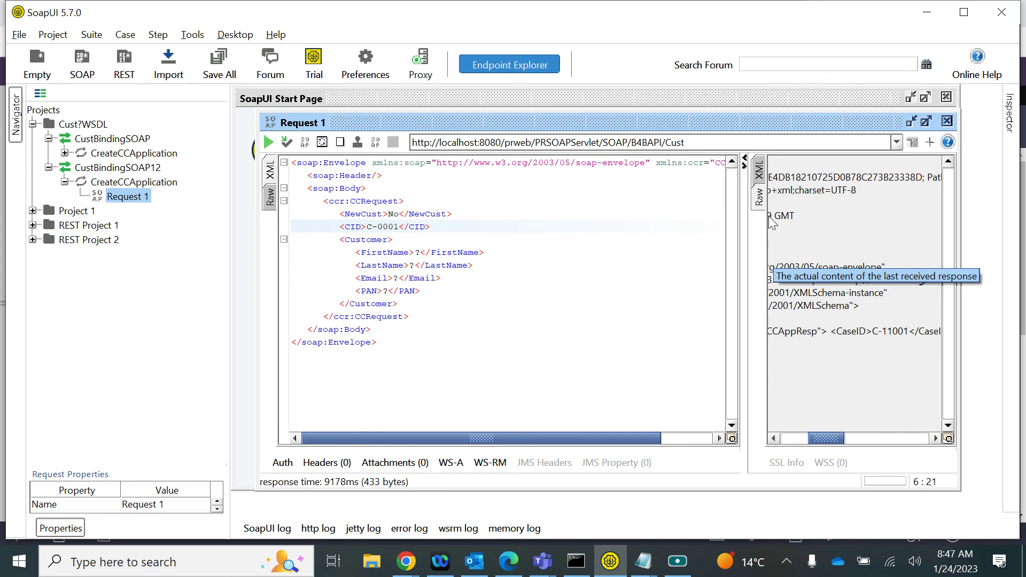
{"action": "left_click_drag", "start_coordinate": [744, 257], "coordinate": [607, 258]}
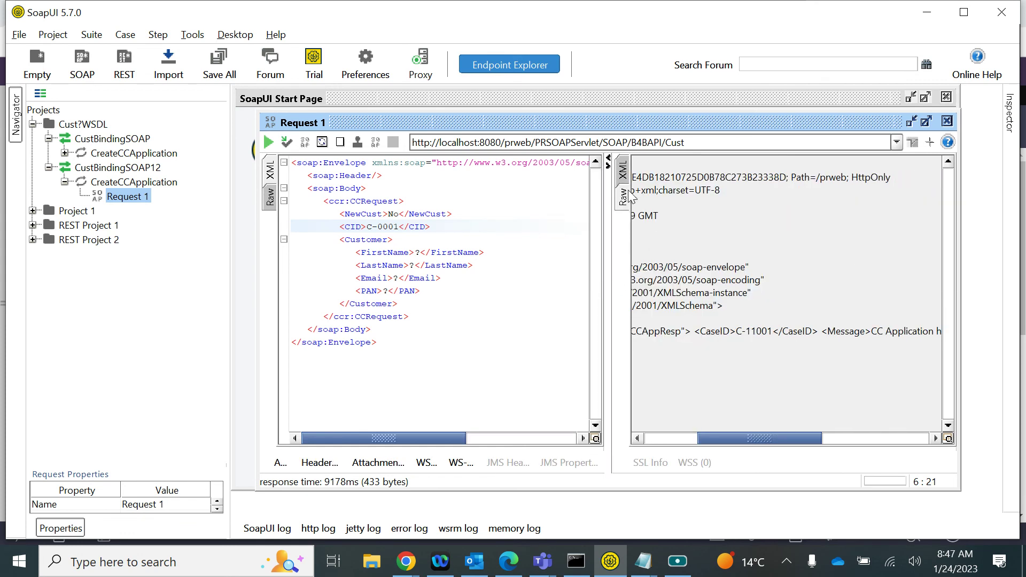
{"action": "left_click", "coordinate": [623, 171]}
{"action": "left_click_drag", "start_coordinate": [697, 202], "coordinate": [812, 195]}
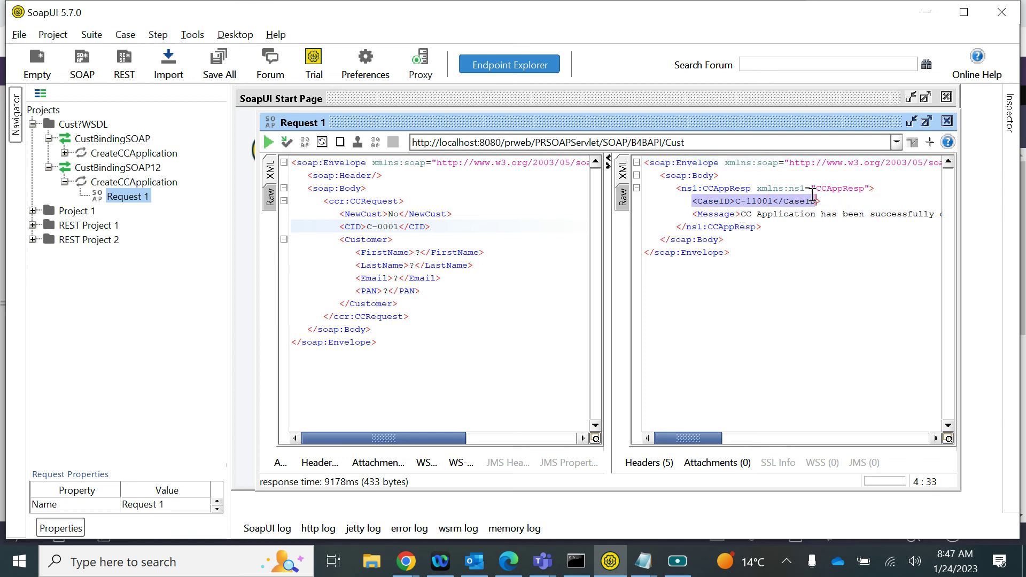
{"action": "left_click_drag", "start_coordinate": [696, 215], "coordinate": [944, 216]}
{"action": "key", "text": "alt+Tab"}
{"action": "key", "text": "alt+Tab"}
{"action": "left_click", "coordinate": [399, 278]}
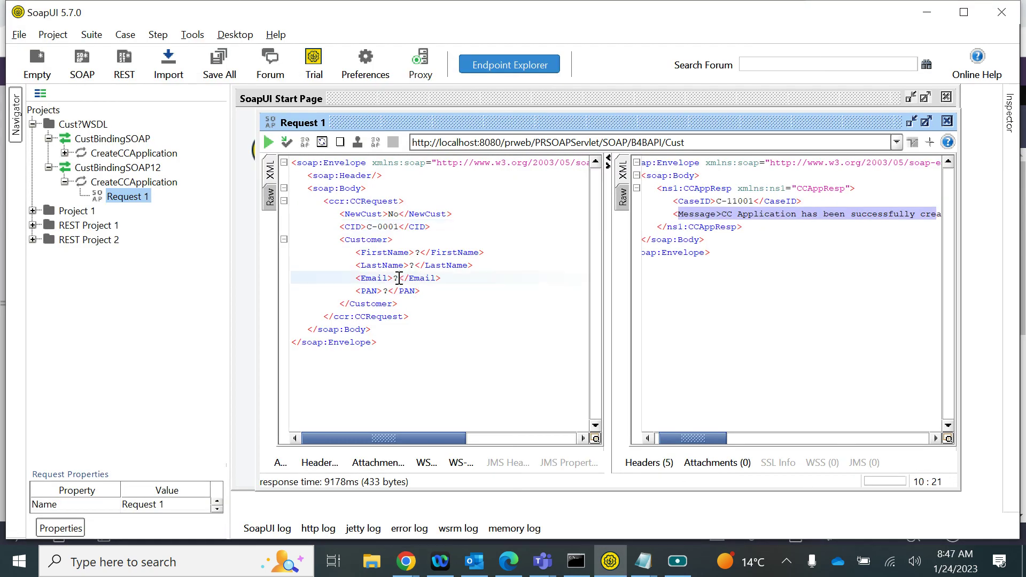
{"action": "left_click", "coordinate": [721, 202]}
{"action": "left_click_drag", "start_coordinate": [725, 201], "coordinate": [756, 202]}
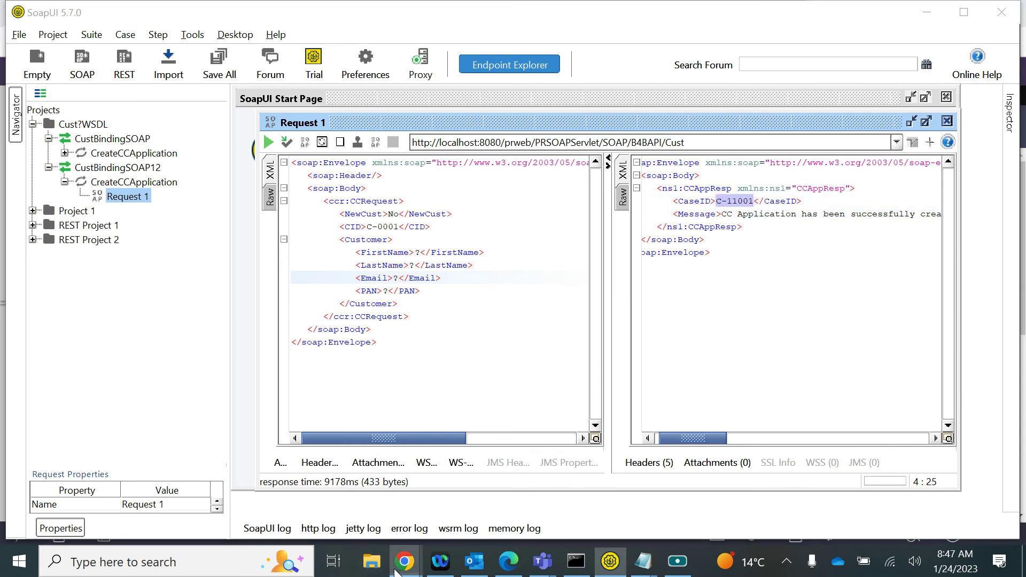
{"action": "mouse_move", "coordinate": [398, 560]}
{"action": "left_click", "coordinate": [270, 486]}
Open case C-11001 from the CCApplication instances and review its Details fields
{"action": "left_click", "coordinate": [3, 222]}
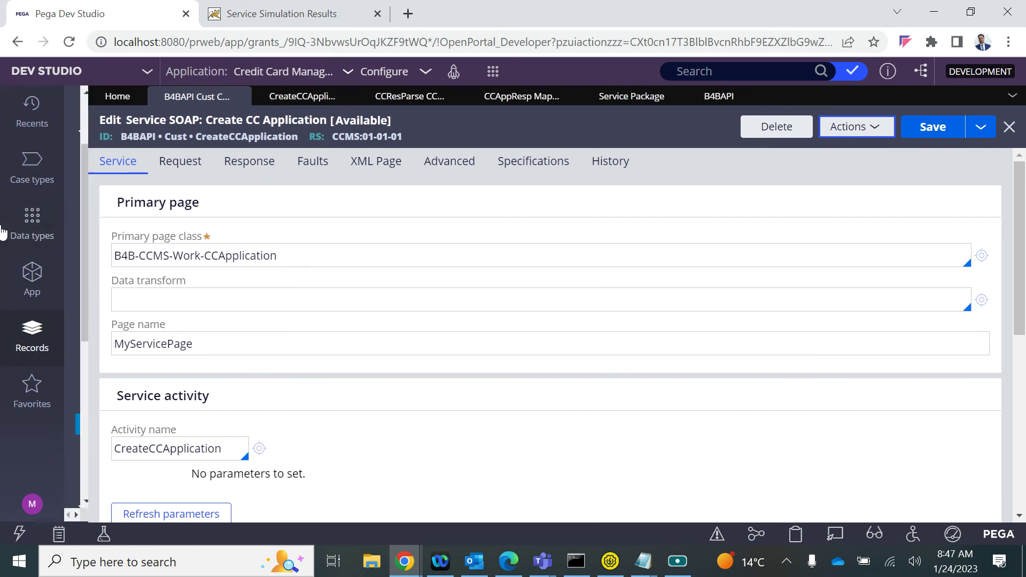
{"action": "left_click", "coordinate": [37, 276]}
{"action": "left_click", "coordinate": [153, 255]}
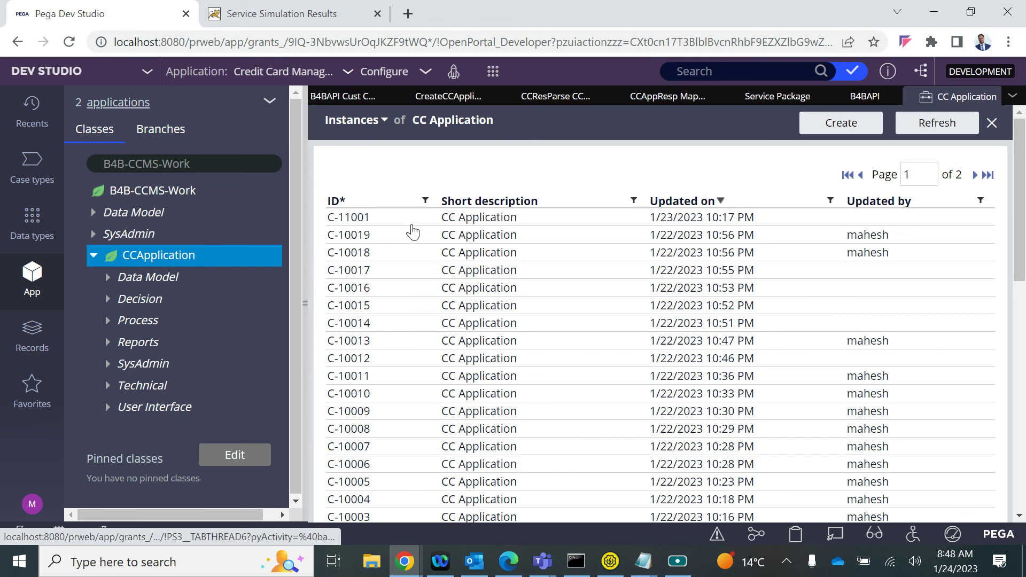
{"action": "left_click", "coordinate": [422, 221]}
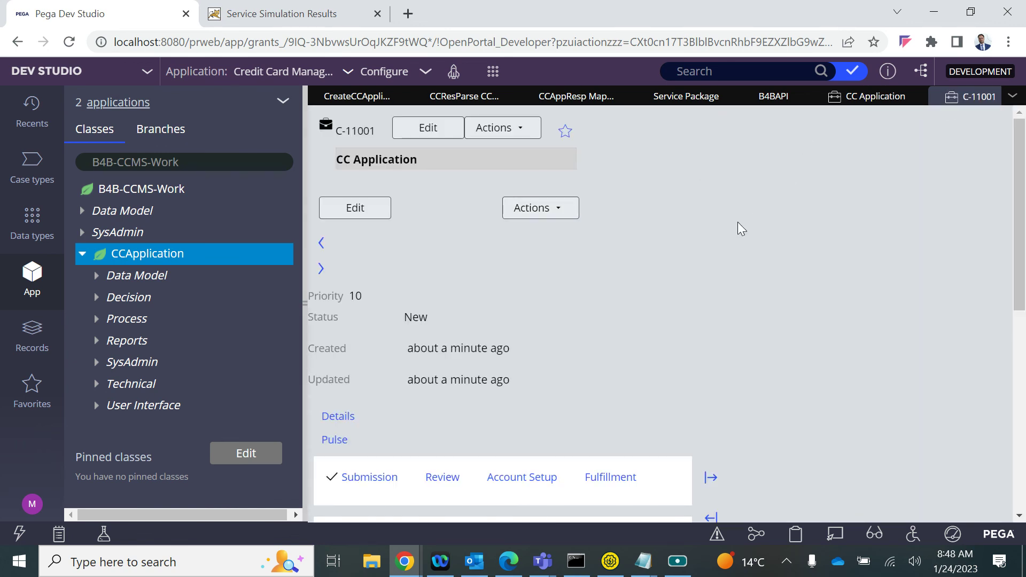
{"action": "scroll", "coordinate": [737, 222], "scroll_direction": "down", "scroll_amount": 3}
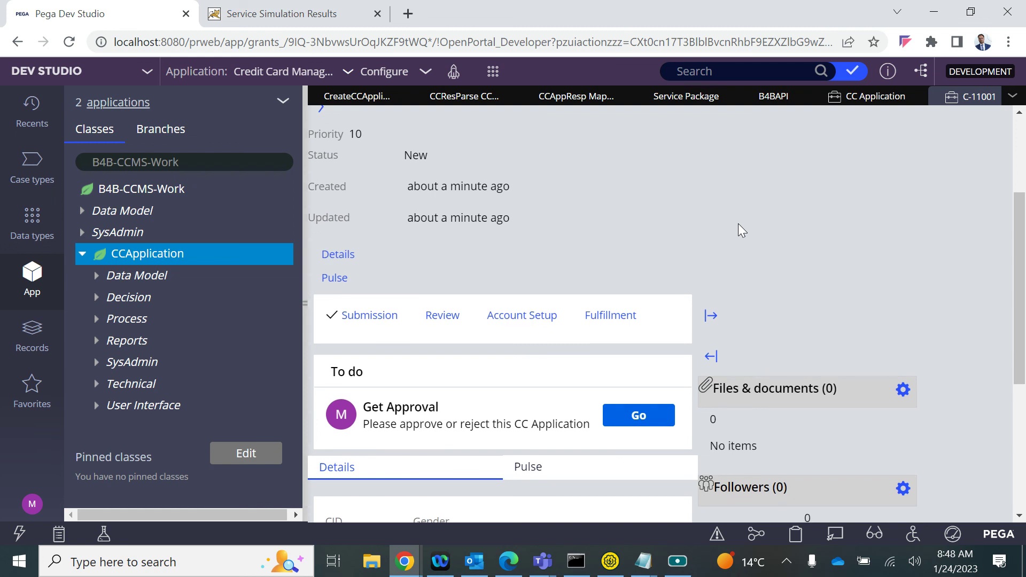
{"action": "scroll", "coordinate": [739, 223], "scroll_direction": "down", "scroll_amount": 1}
{"action": "scroll", "coordinate": [739, 224], "scroll_direction": "down", "scroll_amount": 2}
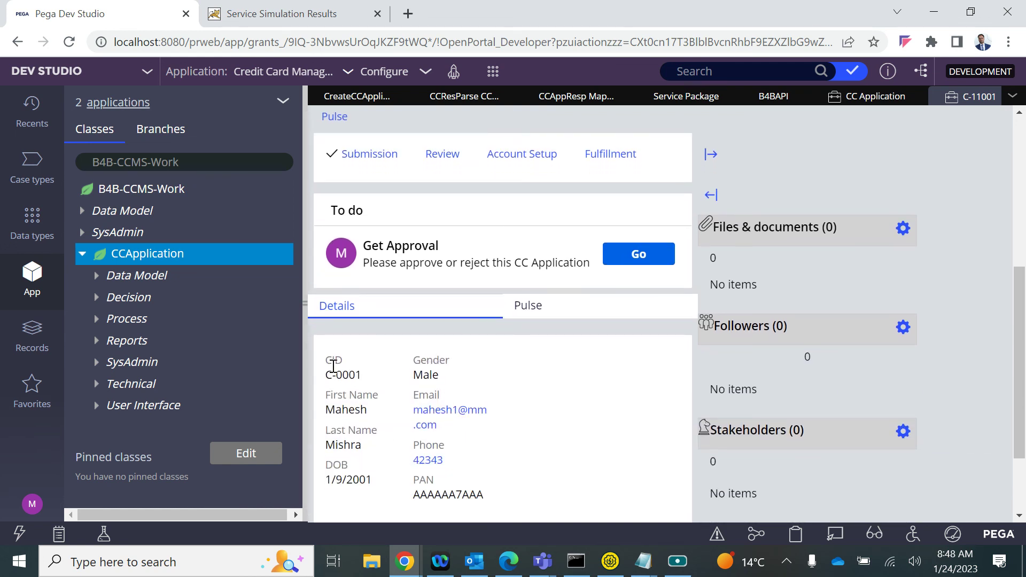
{"action": "left_click_drag", "start_coordinate": [328, 355], "coordinate": [501, 488]}
{"action": "scroll", "coordinate": [500, 483], "scroll_direction": "down", "scroll_amount": 2}
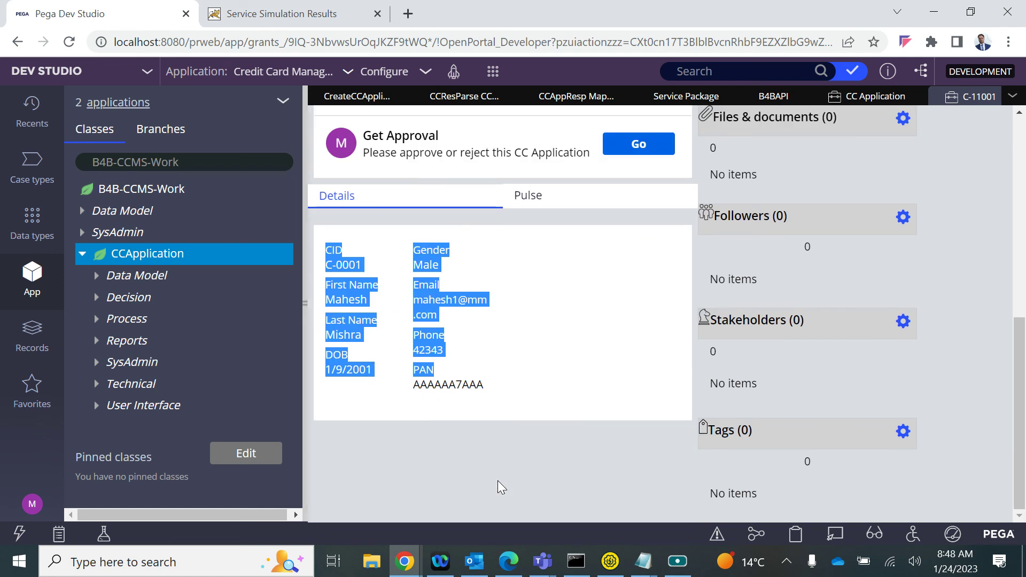
{"action": "left_click", "coordinate": [556, 369]}
{"action": "scroll", "coordinate": [556, 376], "scroll_direction": "up", "scroll_amount": 3}
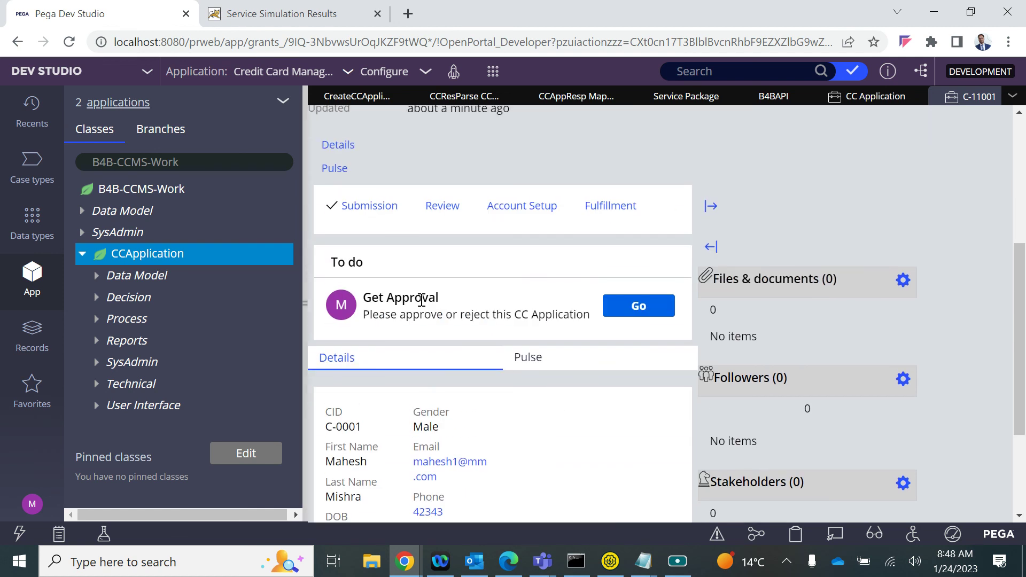
{"action": "key", "text": "alt+Tab"}
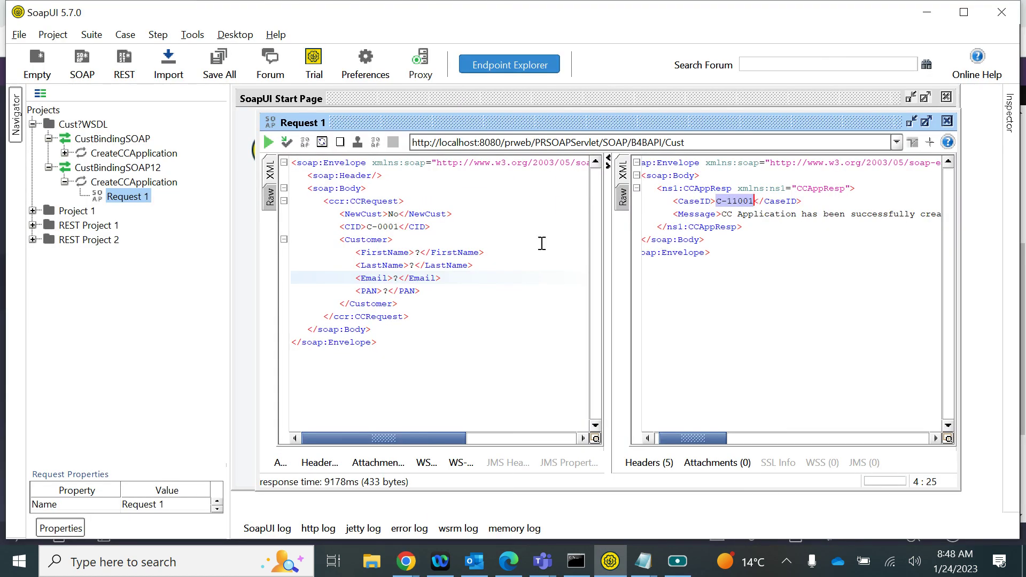
Set NewCust to Yes and clear the CID value in Request 1
{"action": "left_click", "coordinate": [398, 214]}
{"action": "key", "text": "BackSpace"}
{"action": "key", "text": "BackSpace"}
{"action": "type", "text": "Yes"}
{"action": "left_click_drag", "start_coordinate": [398, 227], "coordinate": [369, 227]}
{"action": "key", "text": "BackSpace"}
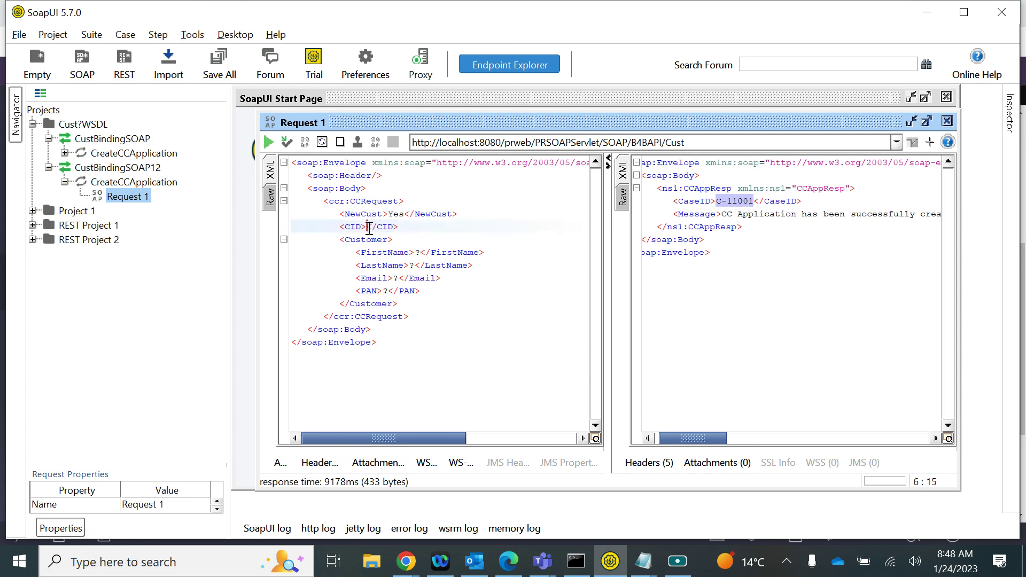
Fill in the new customer's first name, last name, e-mail and PAN
{"action": "left_click", "coordinate": [422, 252]}
{"action": "key", "text": "BackSpace"}
{"action": "left_click", "coordinate": [420, 266]}
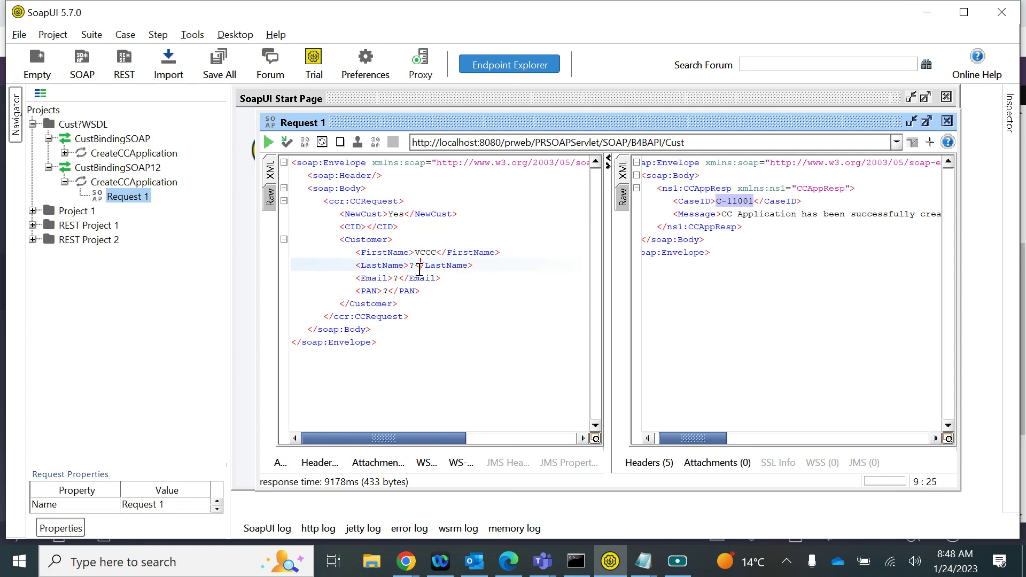
{"action": "key", "text": "BackSpace"}
{"action": "left_click", "coordinate": [400, 279]}
{"action": "key", "text": "BackSpace"}
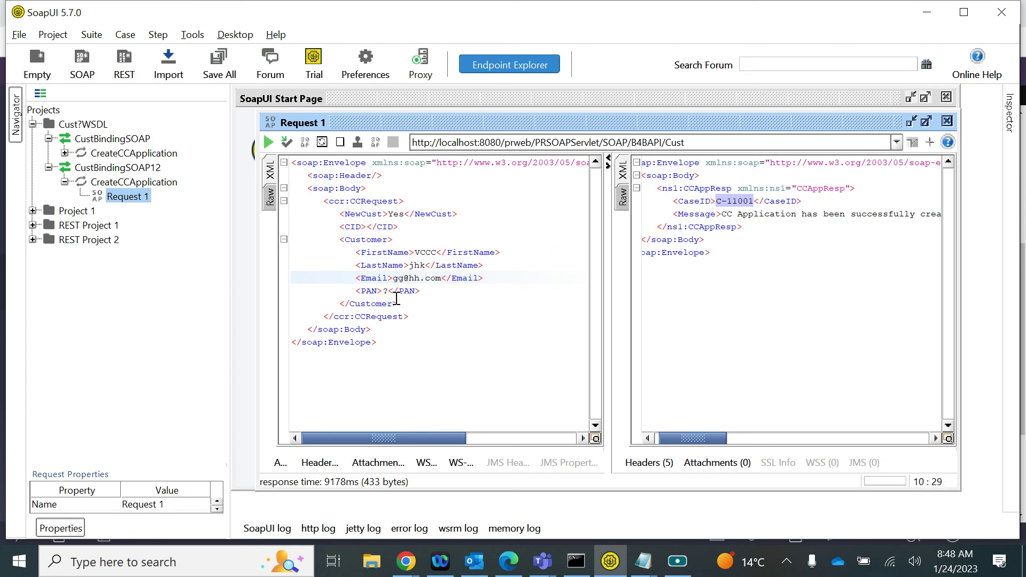
{"action": "left_click", "coordinate": [387, 291]}
{"action": "key", "text": "BackSpace"}
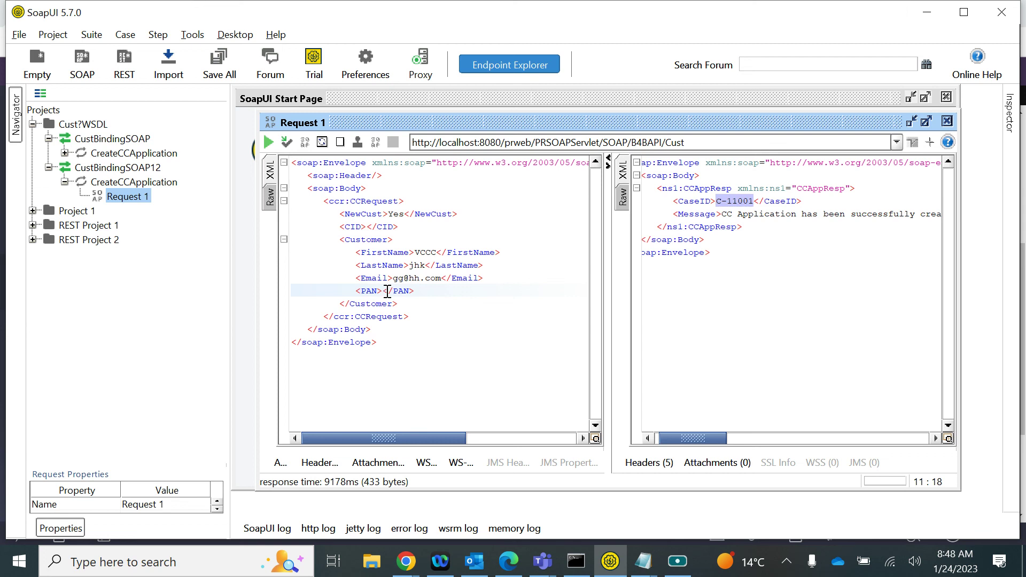
{"action": "type", "text": "AAAAAA9AAA"}
Submit the request and select the returned case ID C-11002 in the XML response
{"action": "left_click", "coordinate": [269, 142]}
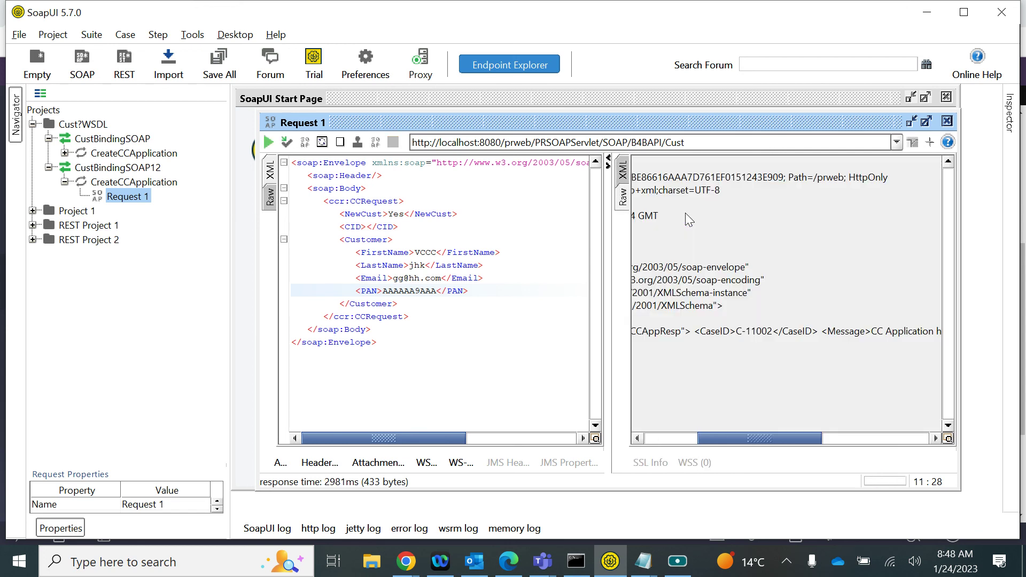
{"action": "left_click", "coordinate": [622, 179]}
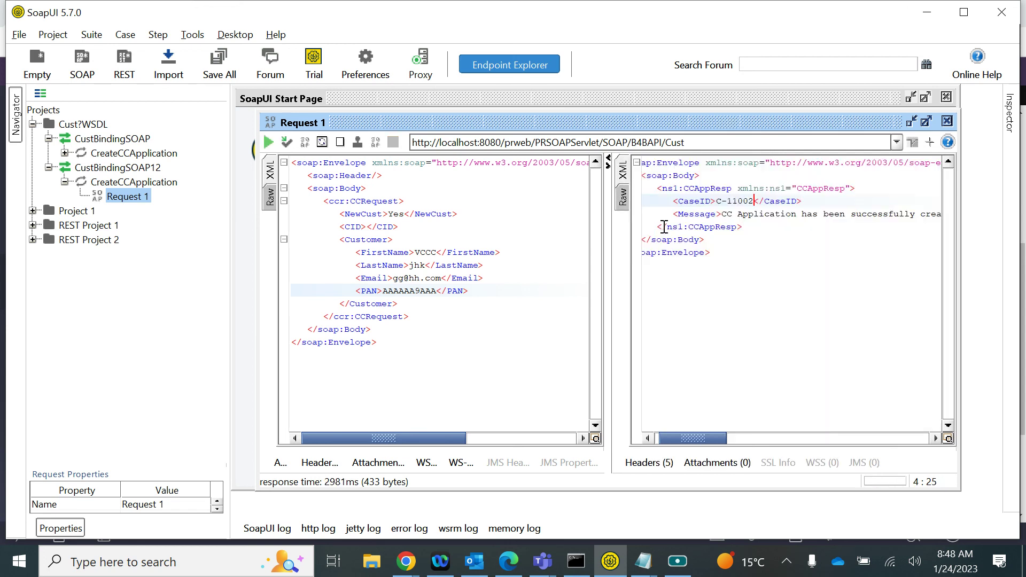
{"action": "left_click_drag", "start_coordinate": [722, 202], "coordinate": [759, 202]}
In Pega Dev Studio, close the C-11001 case and refresh the instances list
{"action": "mouse_move", "coordinate": [405, 561]}
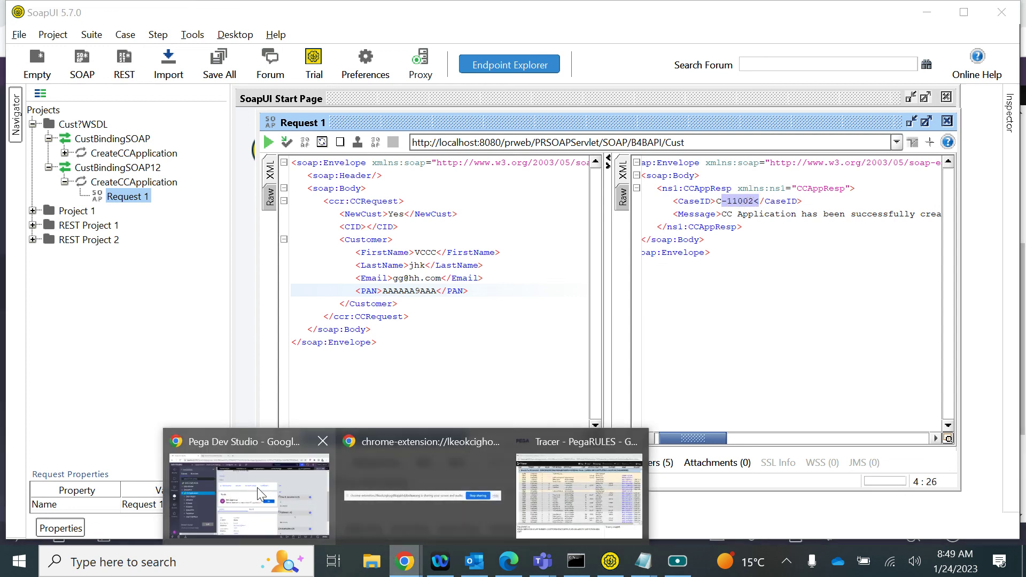
{"action": "left_click", "coordinate": [258, 488]}
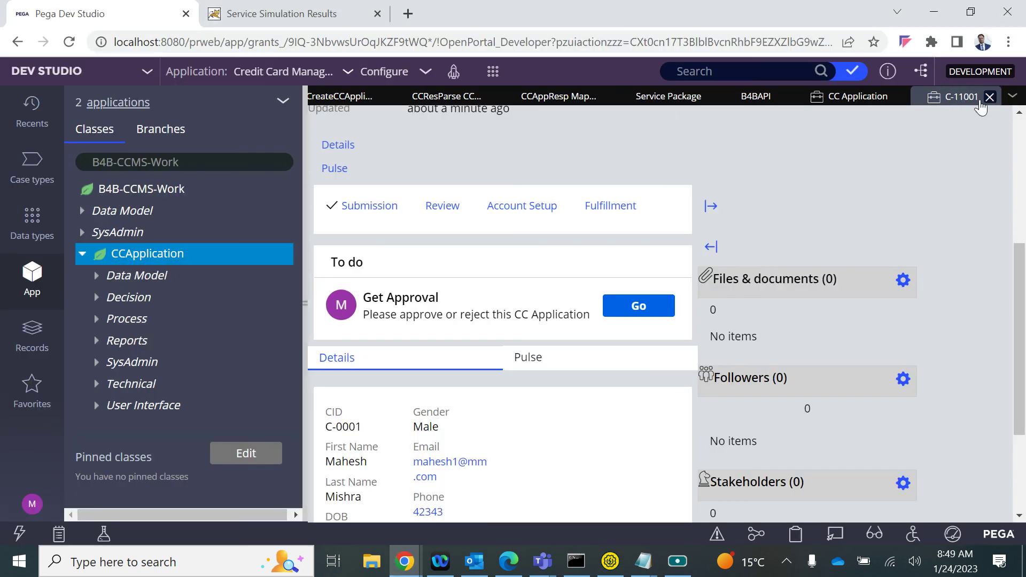
{"action": "left_click", "coordinate": [990, 97]}
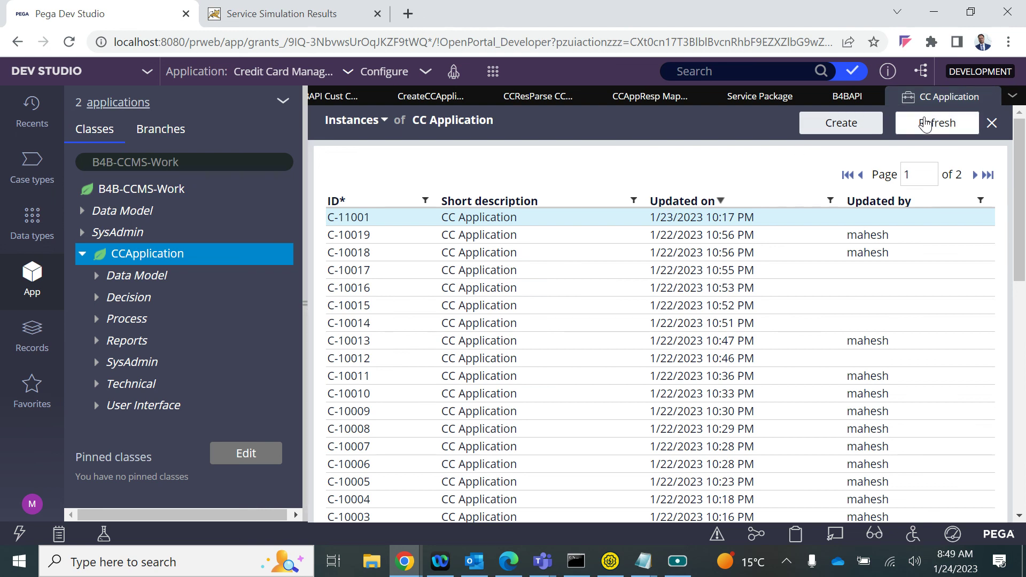
{"action": "left_click", "coordinate": [927, 123]}
Open case C-11002 and review its details before returning to SoapUI
{"action": "left_click", "coordinate": [585, 217]}
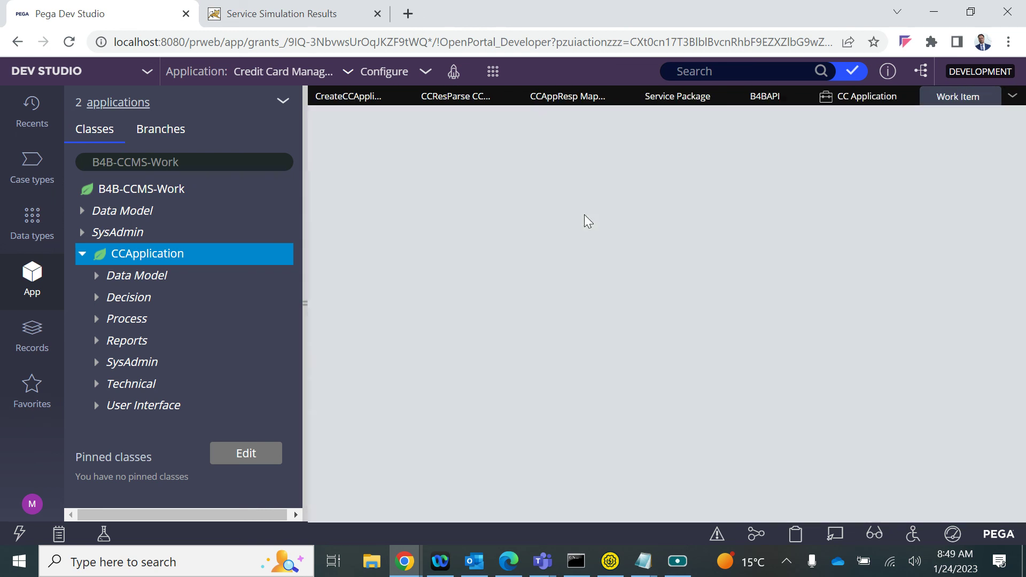
{"action": "scroll", "coordinate": [596, 287], "scroll_direction": "down", "scroll_amount": 4}
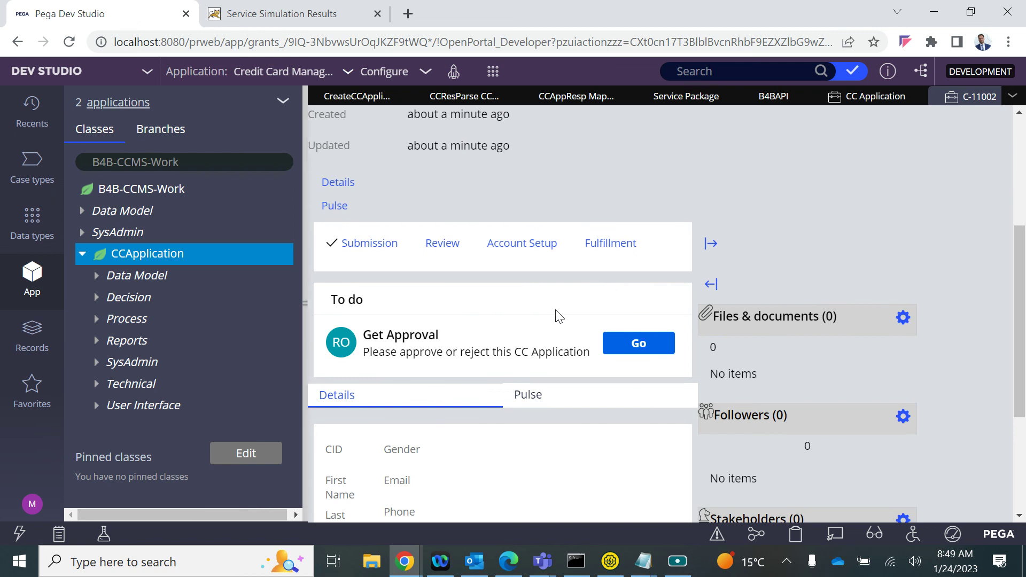
{"action": "scroll", "coordinate": [761, 177], "scroll_direction": "up", "scroll_amount": 5}
{"action": "key", "text": "alt+Tab"}
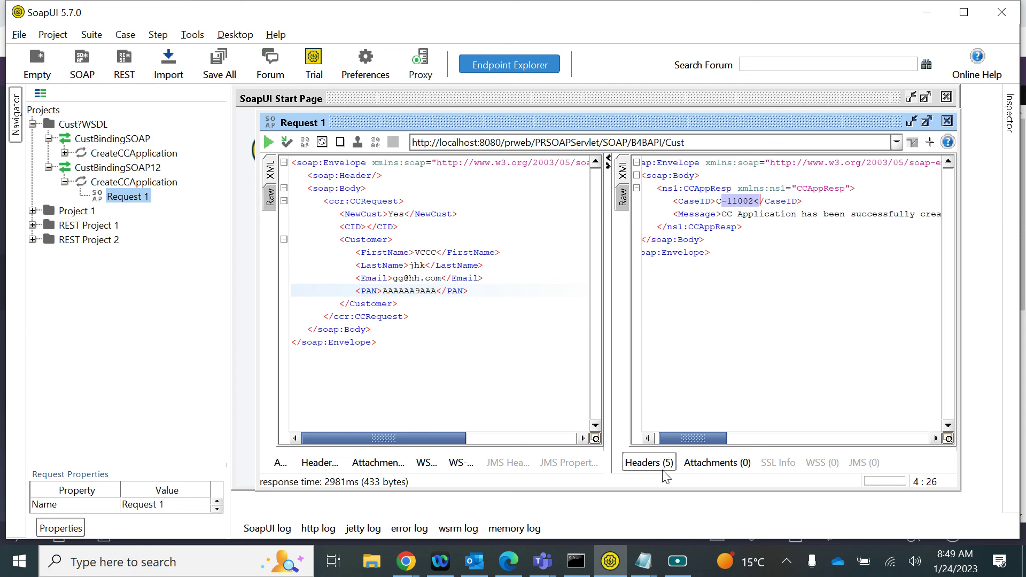
Bring up the SOAP Service notes and select through the heading, Service Package and Service lines
{"action": "left_click", "coordinate": [643, 562]}
{"action": "left_click", "coordinate": [603, 493]}
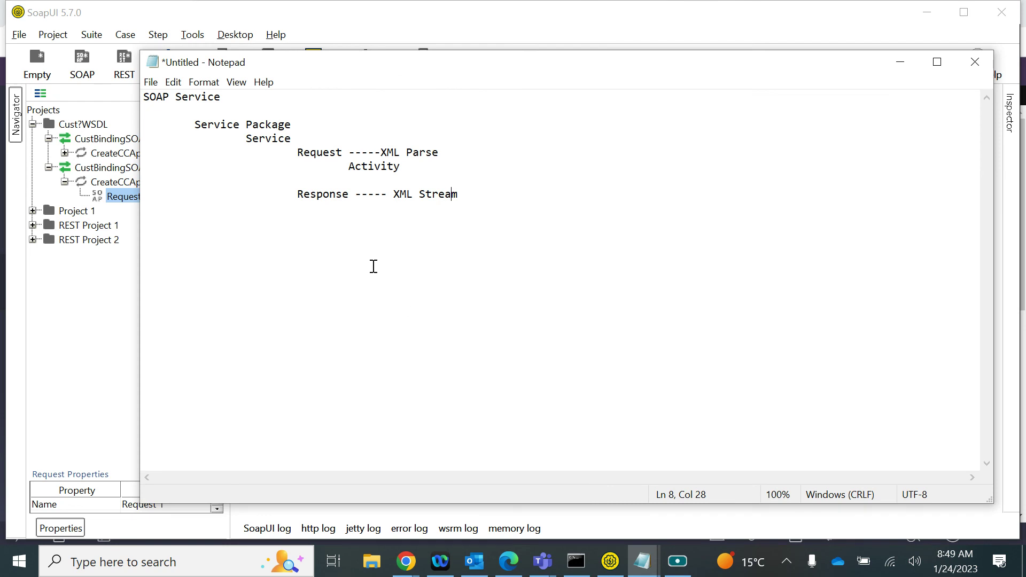
{"action": "left_click_drag", "start_coordinate": [144, 97], "coordinate": [220, 102]}
{"action": "left_click", "coordinate": [194, 123]}
{"action": "key", "text": "shift+Up"}
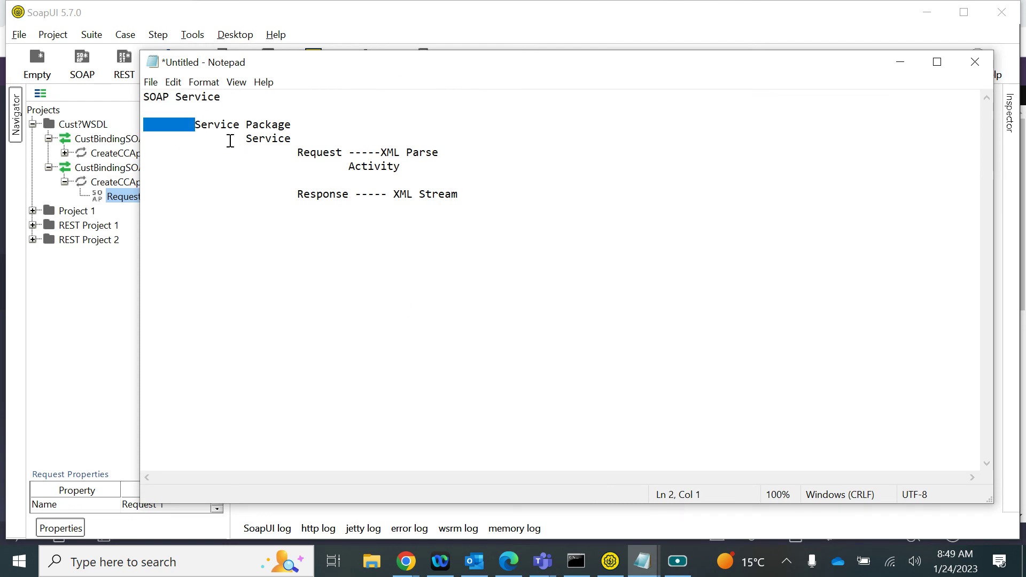
{"action": "left_click", "coordinate": [247, 140]}
{"action": "left_click_drag", "start_coordinate": [247, 140], "coordinate": [303, 141]}
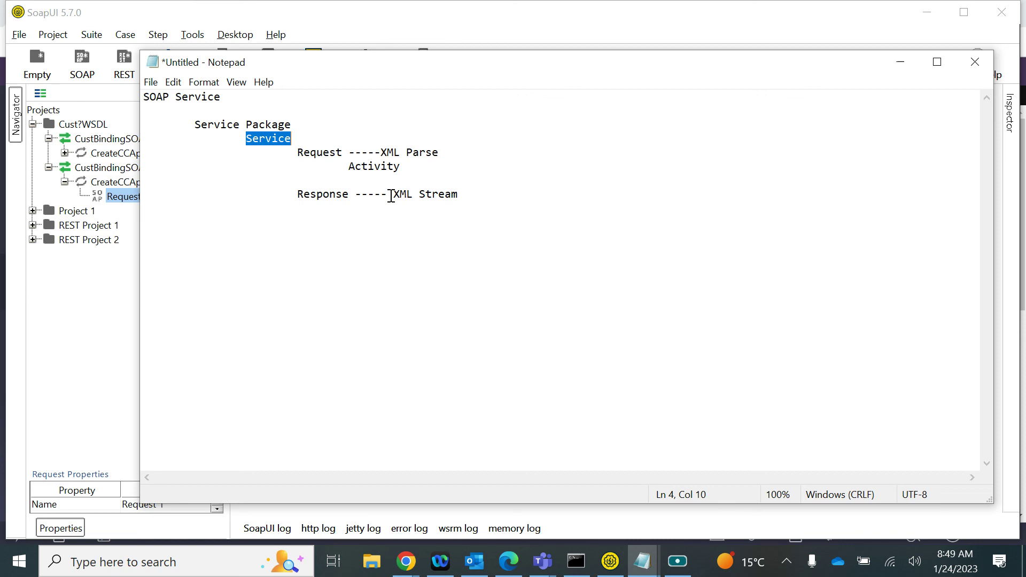
Delete the blank line between Activity and Response so Response sits directly below
{"action": "left_click", "coordinate": [347, 169]}
{"action": "left_click", "coordinate": [324, 179]}
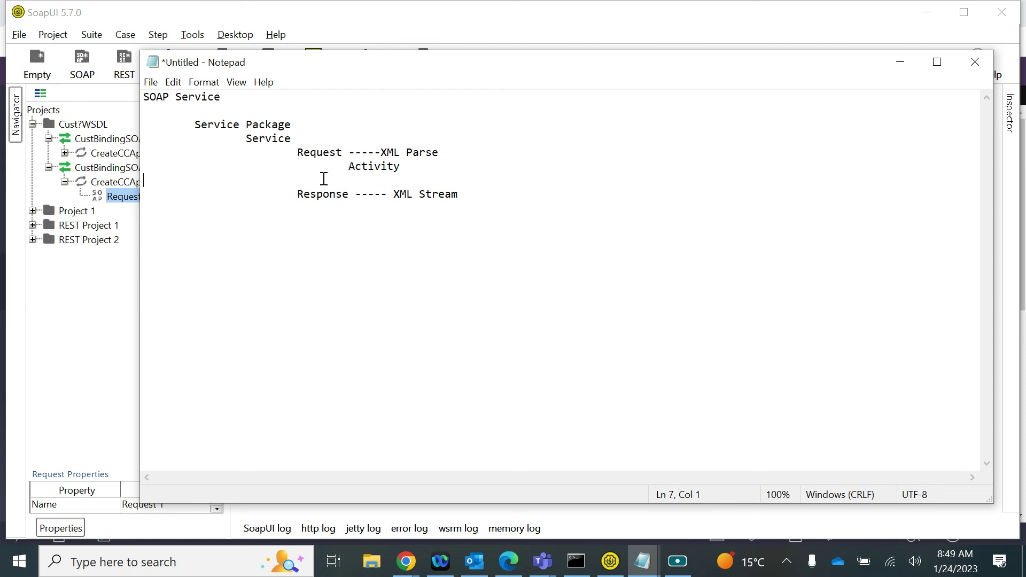
{"action": "key", "text": "BackSpace"}
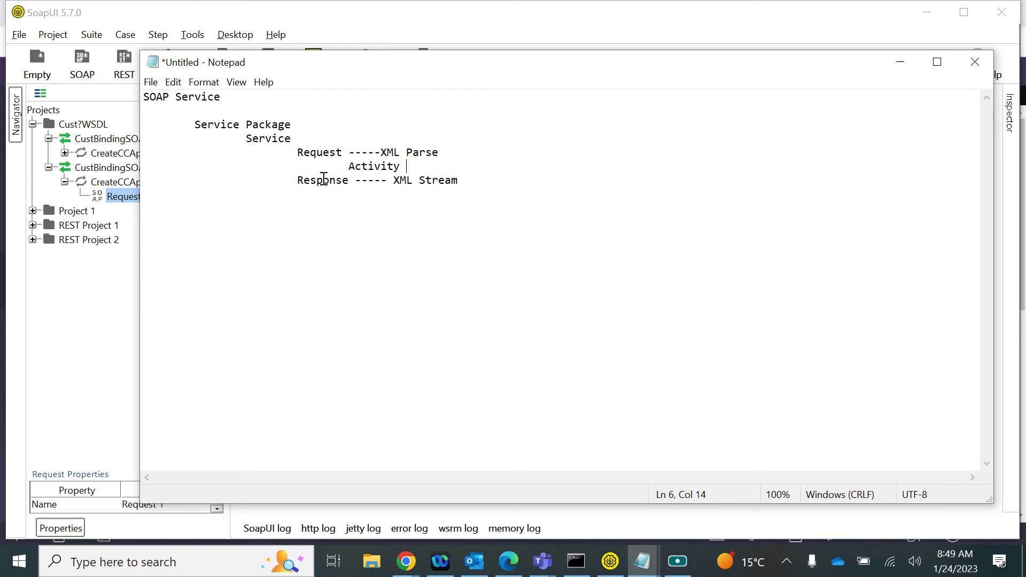
{"action": "left_click_drag", "start_coordinate": [460, 182], "coordinate": [124, 71]}
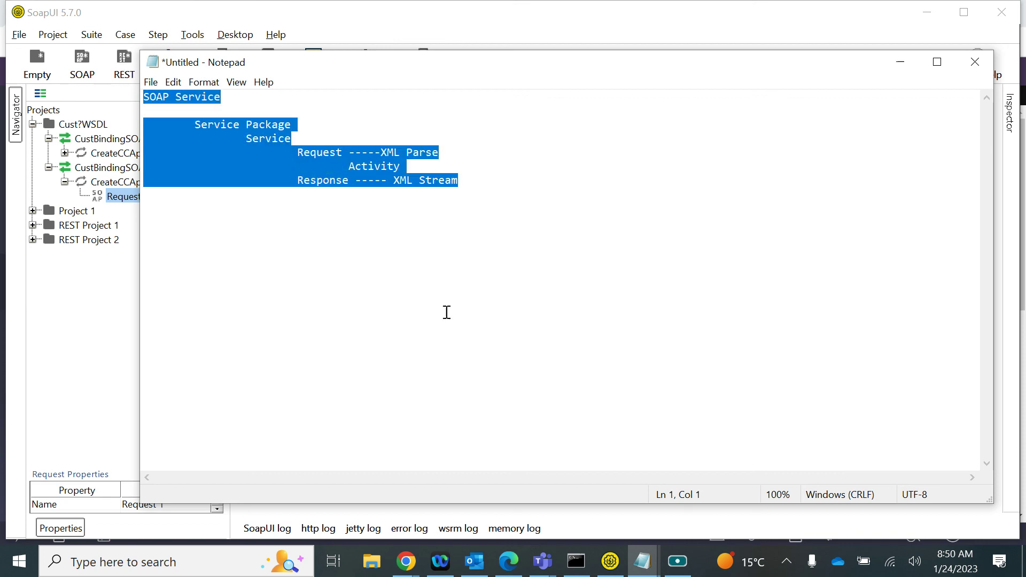